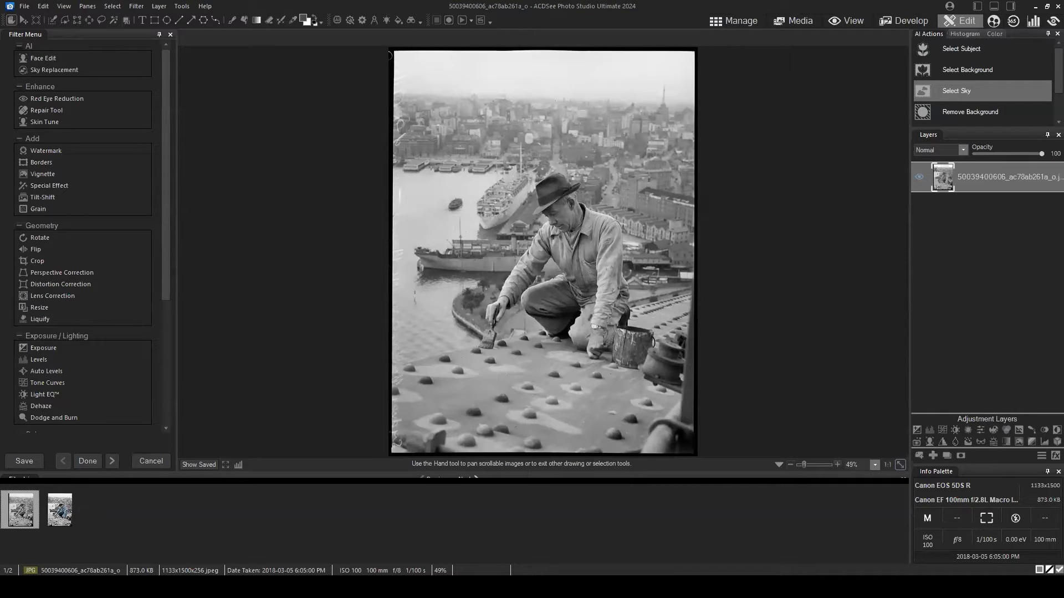
- Switch to the browser and examine the Flickr page of the Sydney Harbour Bridge photo, including its description and copyright information
{"action": "key", "text": "alt+Tab"}
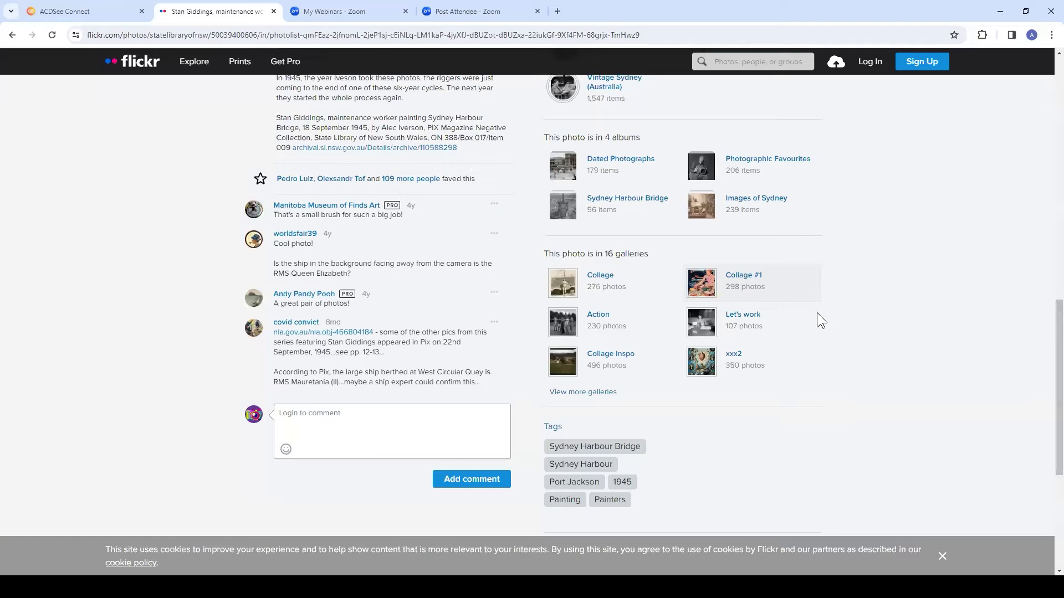
{"action": "scroll", "coordinate": [588, 382], "scroll_direction": "up", "scroll_amount": 5}
{"action": "scroll", "coordinate": [654, 333], "scroll_direction": "up", "scroll_amount": 7}
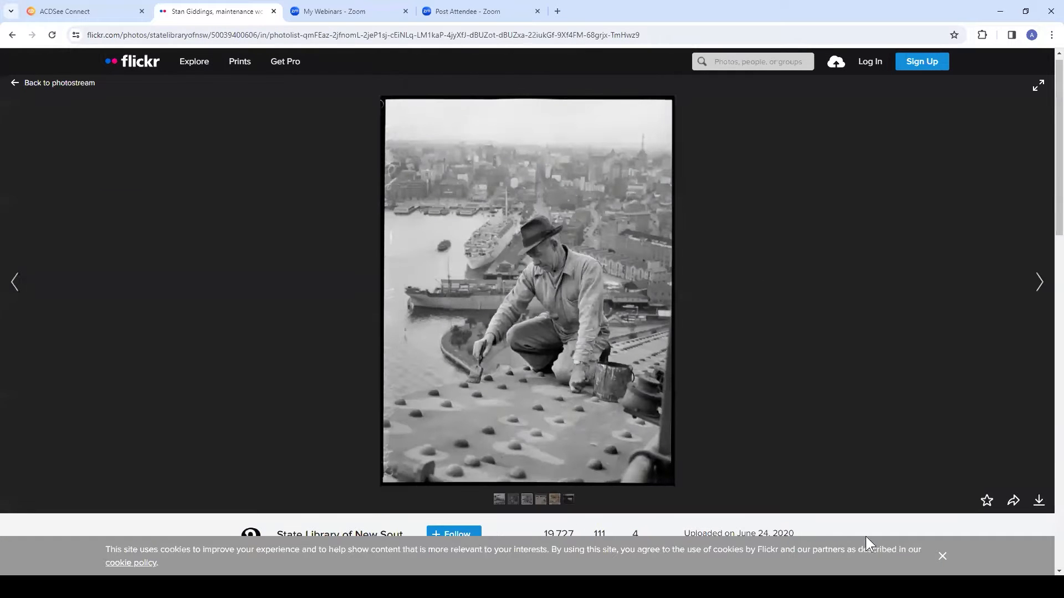
{"action": "scroll", "coordinate": [689, 422], "scroll_direction": "down", "scroll_amount": 2}
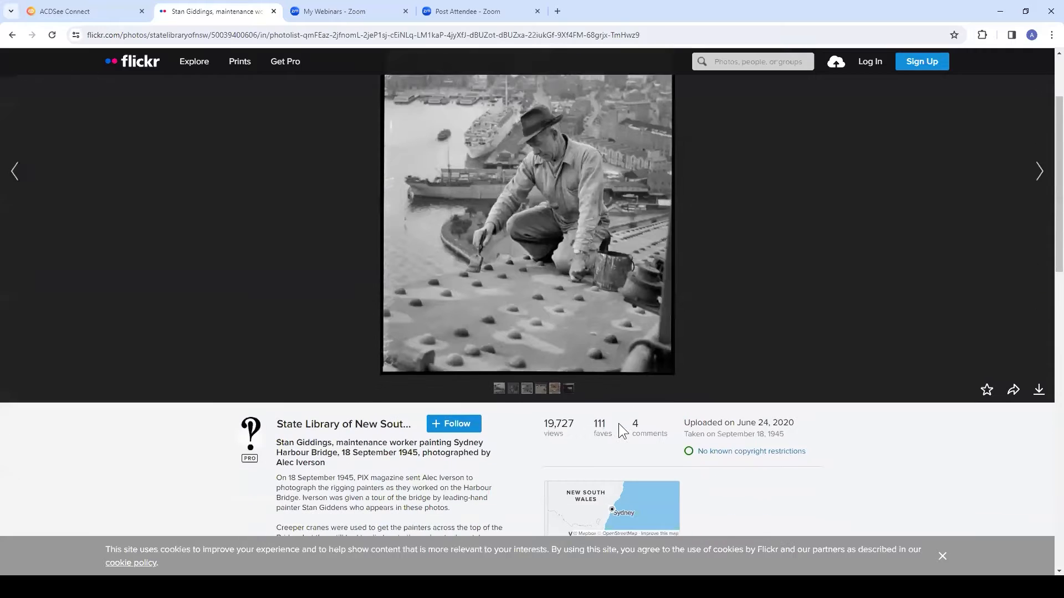
{"action": "scroll", "coordinate": [555, 308], "scroll_direction": "up", "scroll_amount": 2}
{"action": "scroll", "coordinate": [555, 308], "scroll_direction": "up", "scroll_amount": 1}
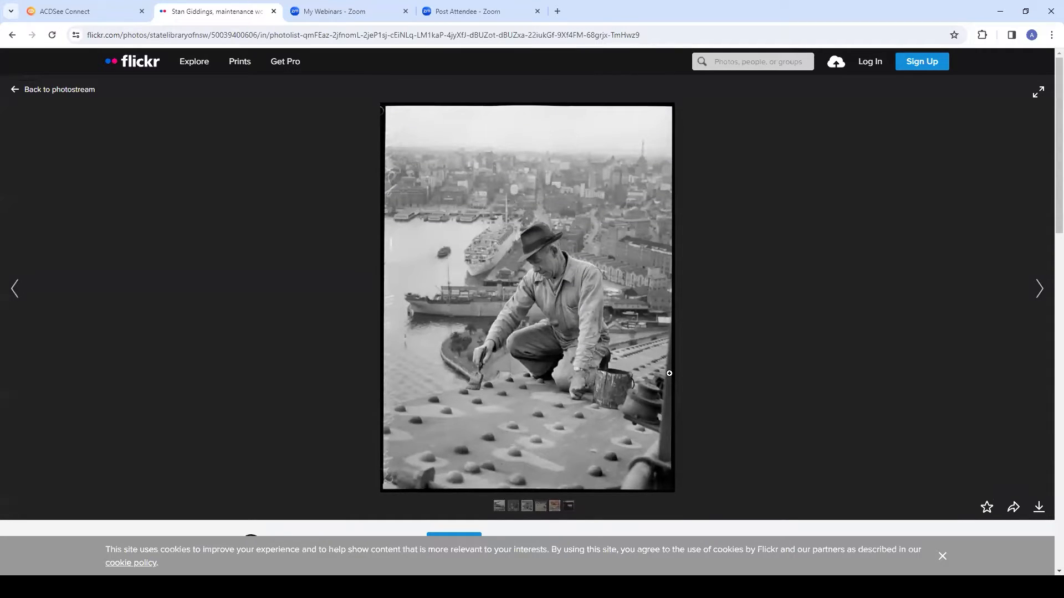
{"action": "scroll", "coordinate": [592, 213], "scroll_direction": "down", "scroll_amount": 6}
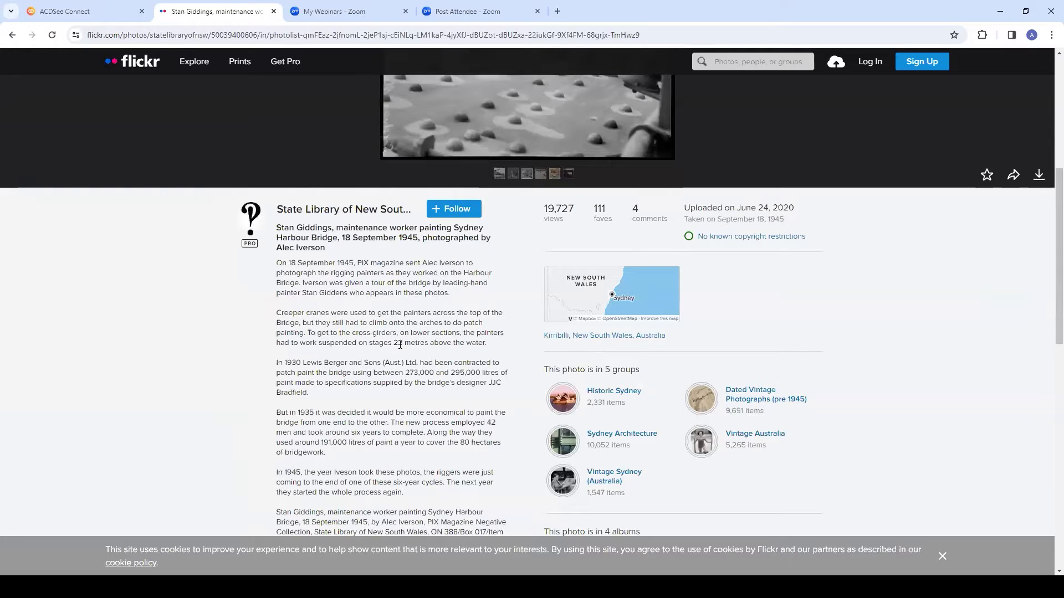
{"action": "scroll", "coordinate": [346, 260], "scroll_direction": "up", "scroll_amount": 2}
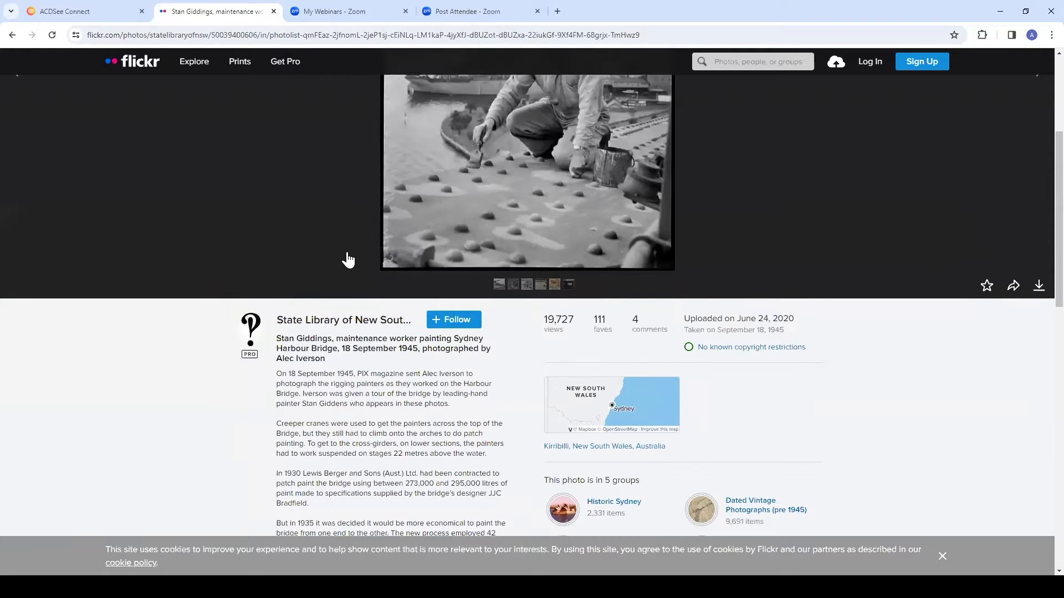
{"action": "scroll", "coordinate": [346, 324], "scroll_direction": "up", "scroll_amount": 4}
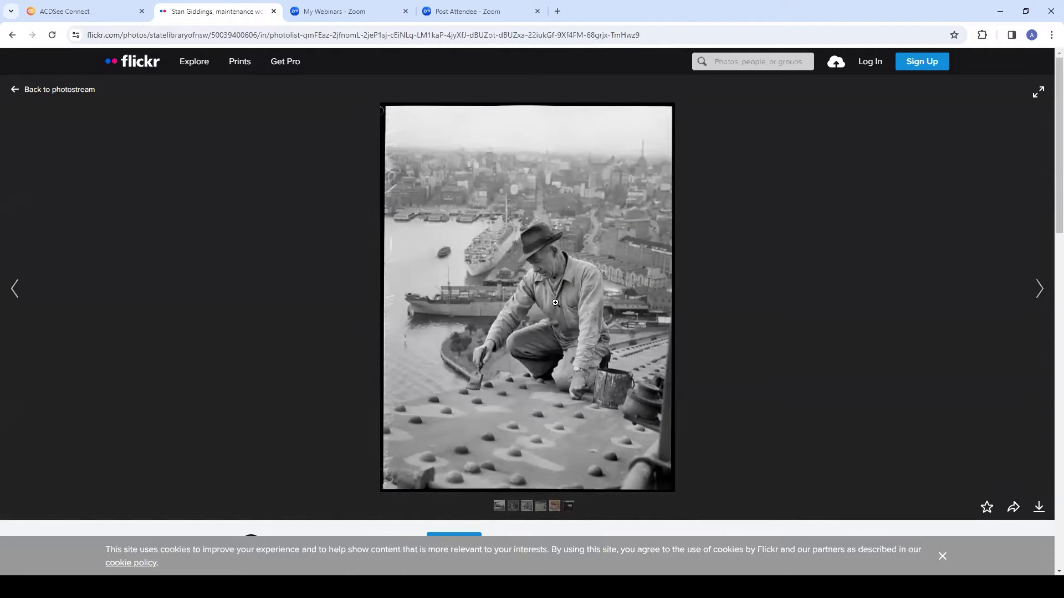
{"action": "scroll", "coordinate": [555, 303], "scroll_direction": "down", "scroll_amount": 5}
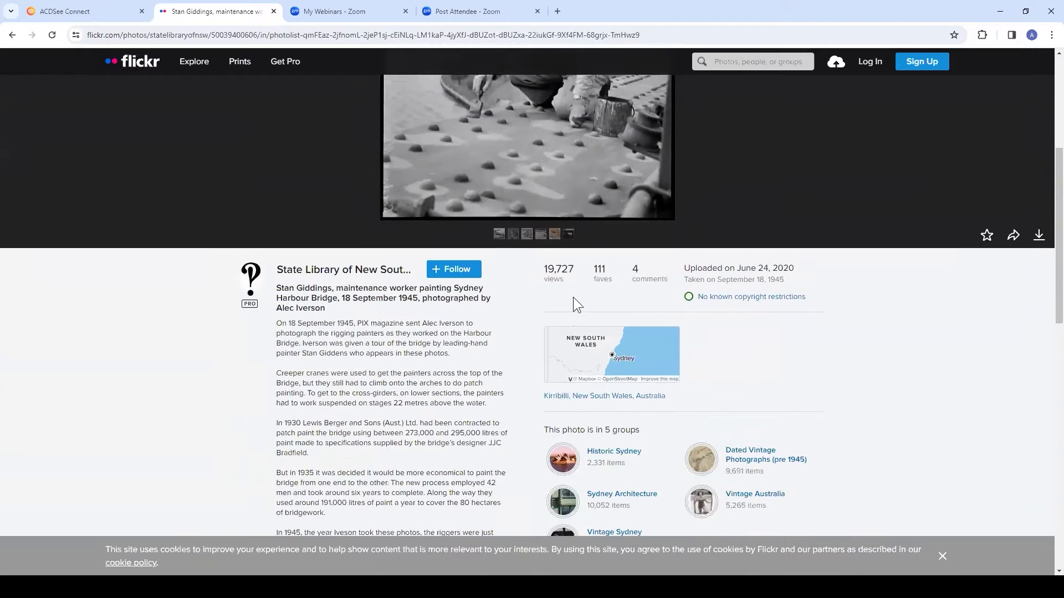
{"action": "scroll", "coordinate": [493, 354], "scroll_direction": "up", "scroll_amount": 4}
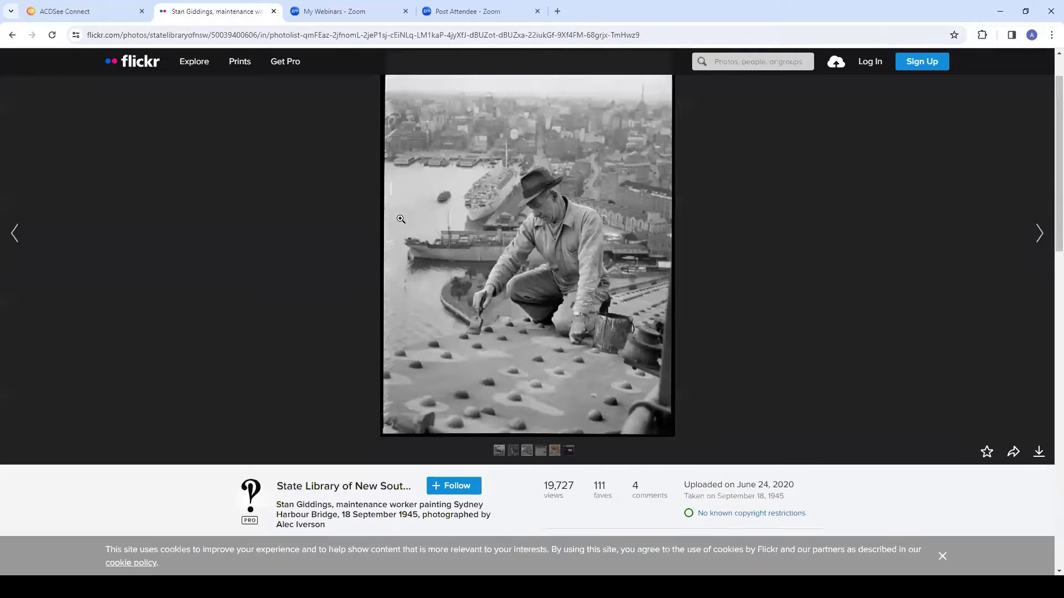
- Select the photo page's full web address and look over the photo and its description again
{"action": "left_click", "coordinate": [678, 34]}
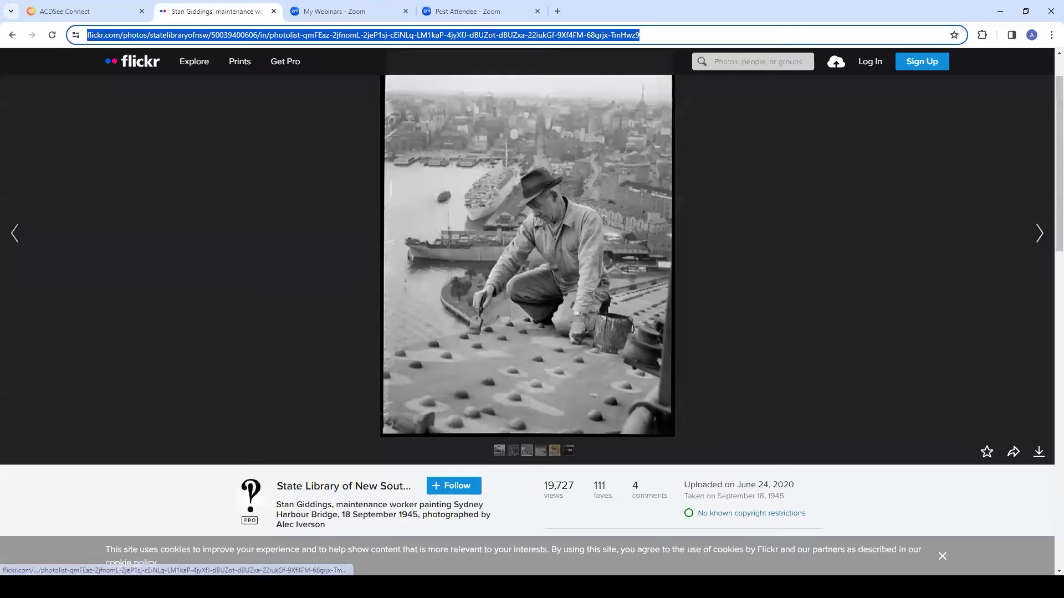
{"action": "key", "text": "alt+Tab"}
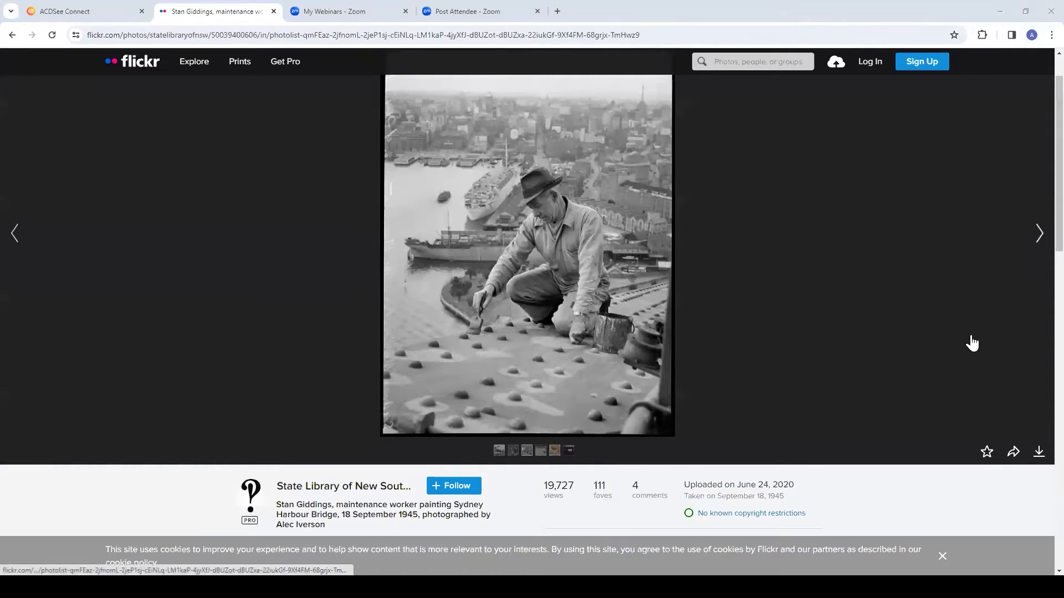
{"action": "scroll", "coordinate": [500, 475], "scroll_direction": "down", "scroll_amount": 4}
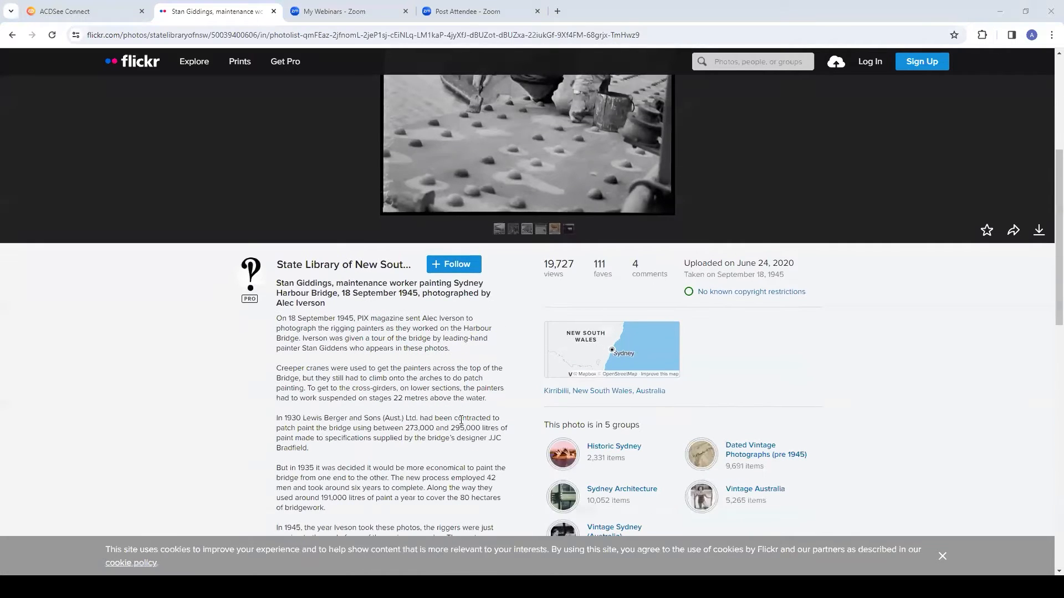
{"action": "scroll", "coordinate": [933, 384], "scroll_direction": "up", "scroll_amount": 4}
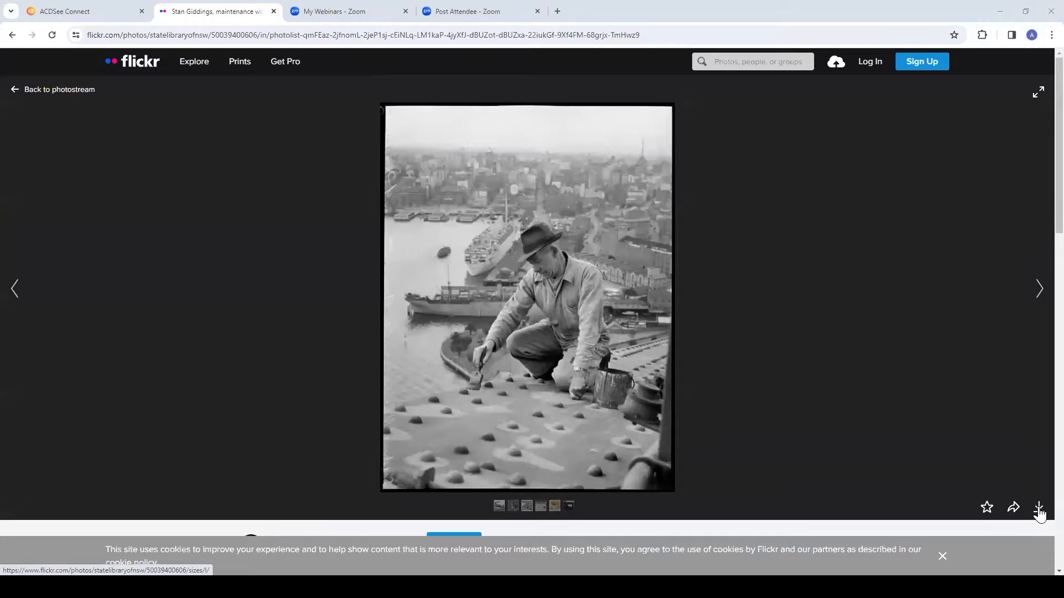
{"action": "scroll", "coordinate": [484, 215], "scroll_direction": "down", "scroll_amount": 1}
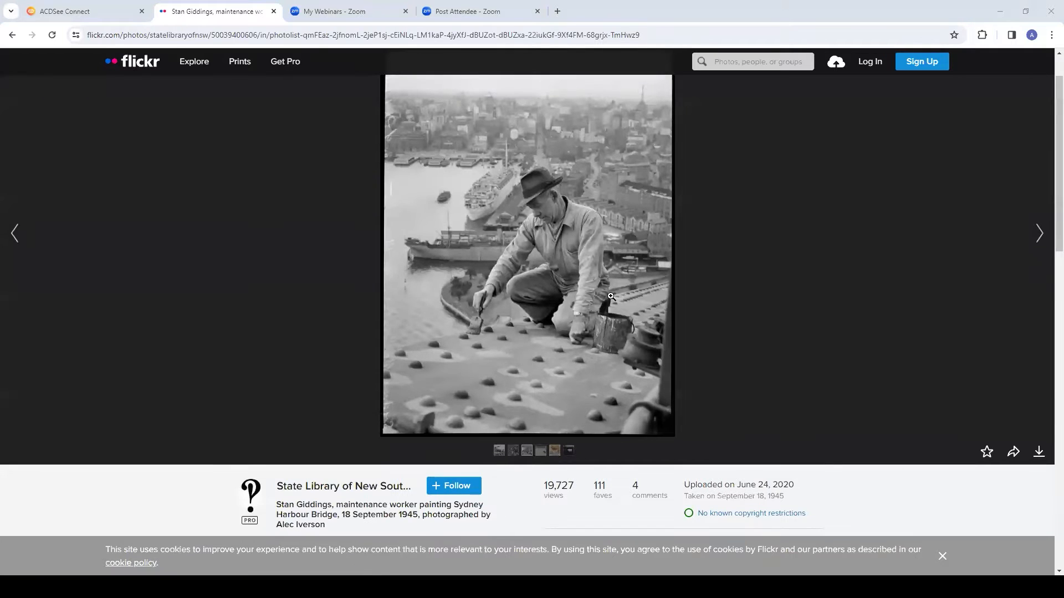
{"action": "scroll", "coordinate": [550, 276], "scroll_direction": "down", "scroll_amount": 2}
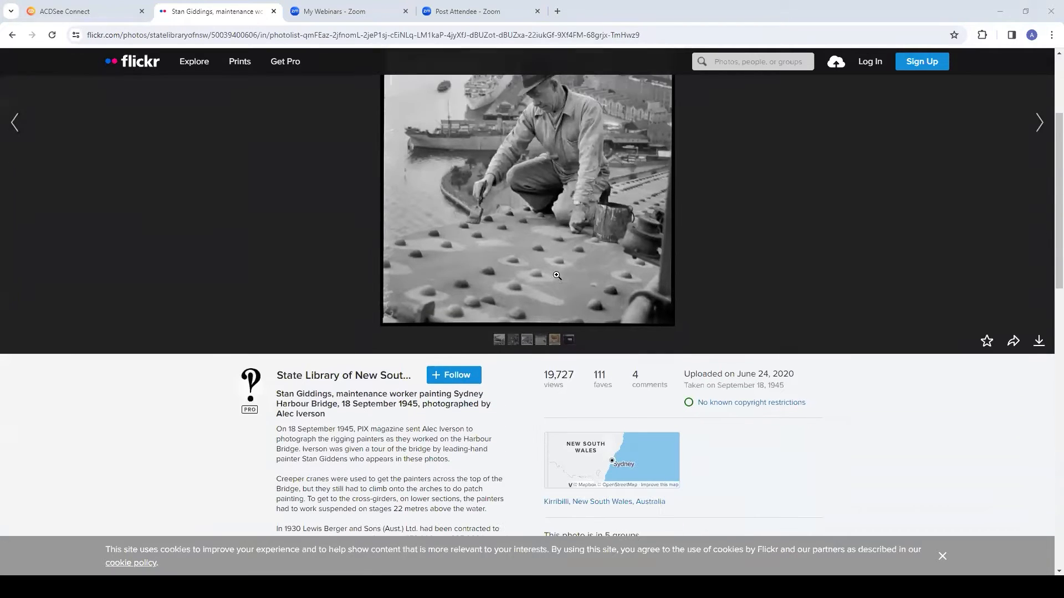
- Open The Commons section of Flickr, browse its landing page and return to the bridge photo
{"action": "mouse_move", "coordinate": [195, 76]}
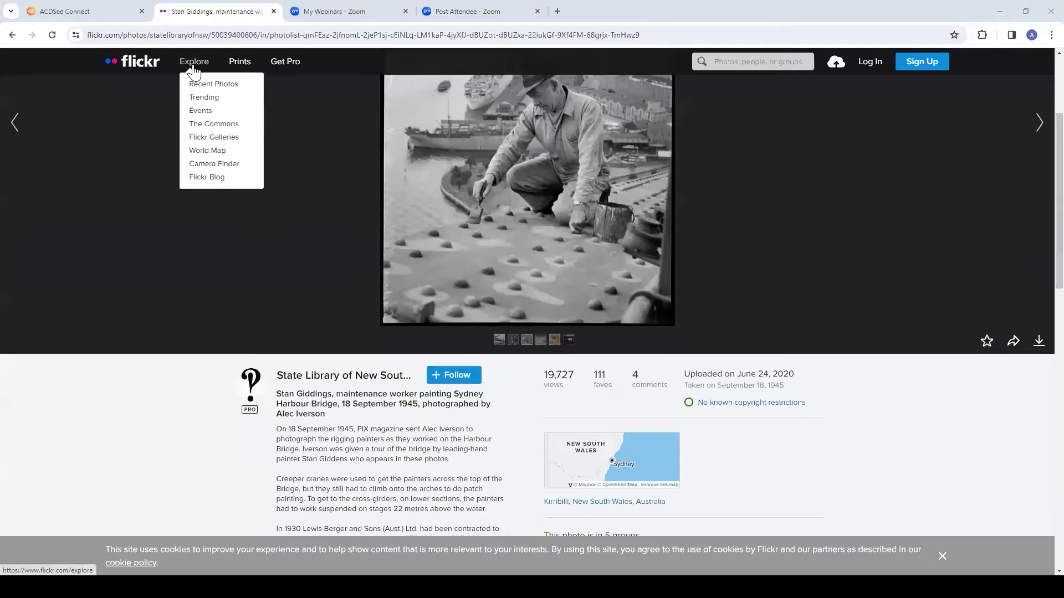
{"action": "left_click", "coordinate": [215, 124]}
{"action": "scroll", "coordinate": [504, 237], "scroll_direction": "down", "scroll_amount": 10}
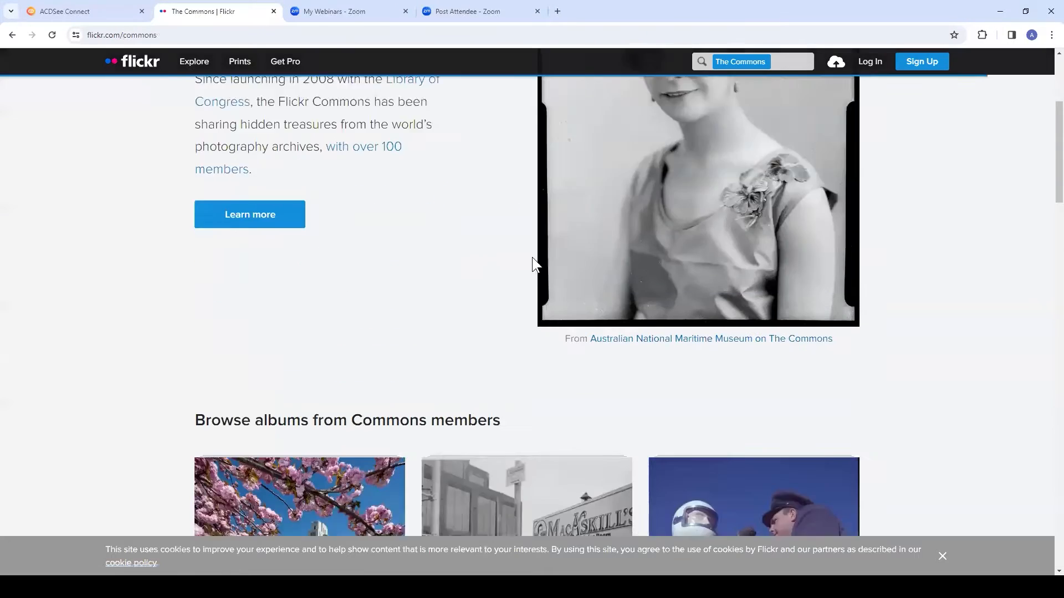
{"action": "scroll", "coordinate": [745, 297], "scroll_direction": "up", "scroll_amount": 10}
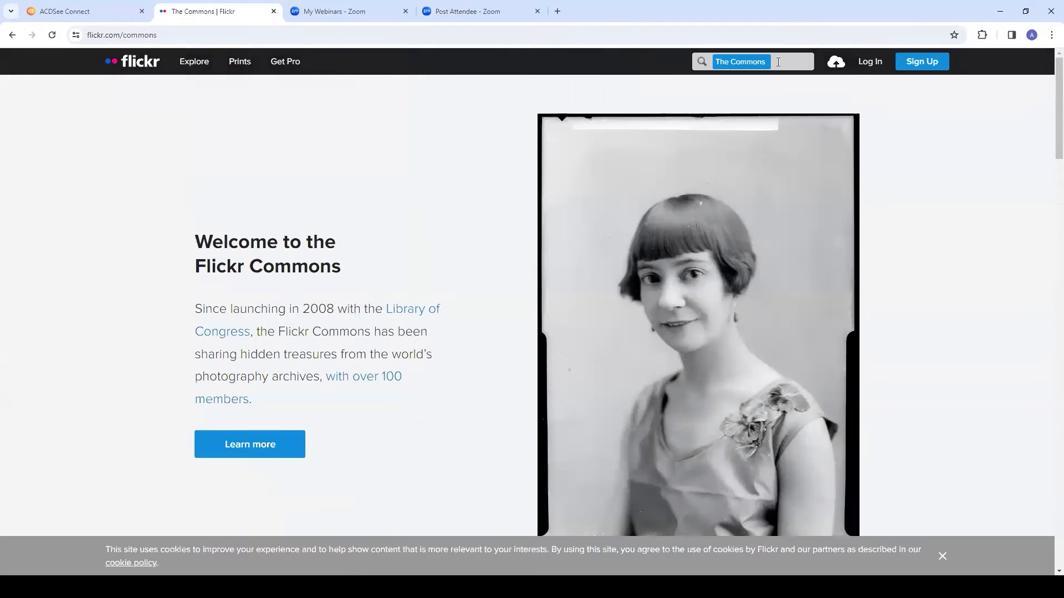
{"action": "left_click", "coordinate": [12, 35]}
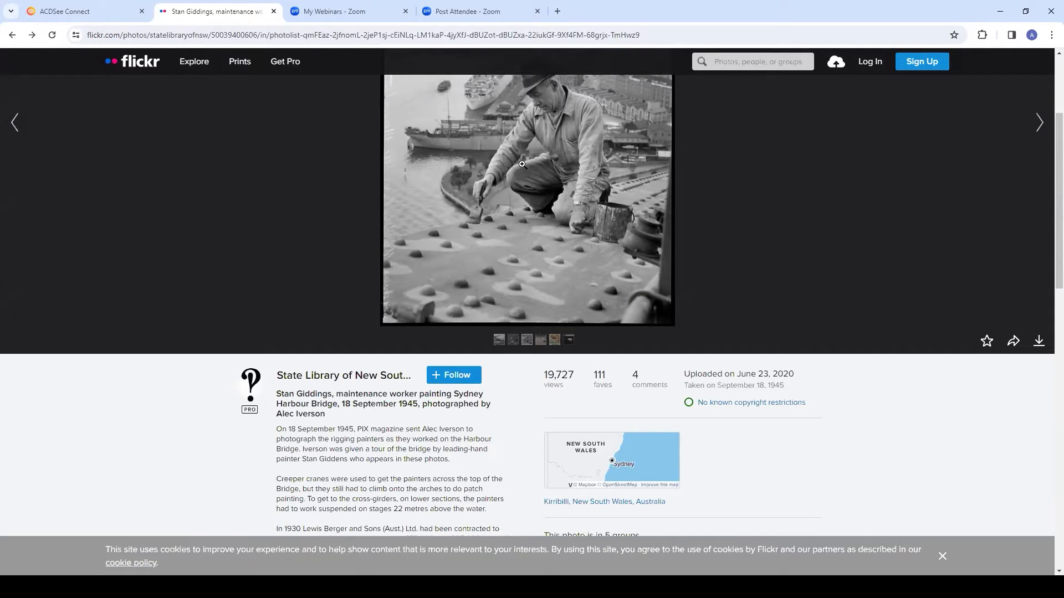
{"action": "scroll", "coordinate": [522, 164], "scroll_direction": "up", "scroll_amount": 3}
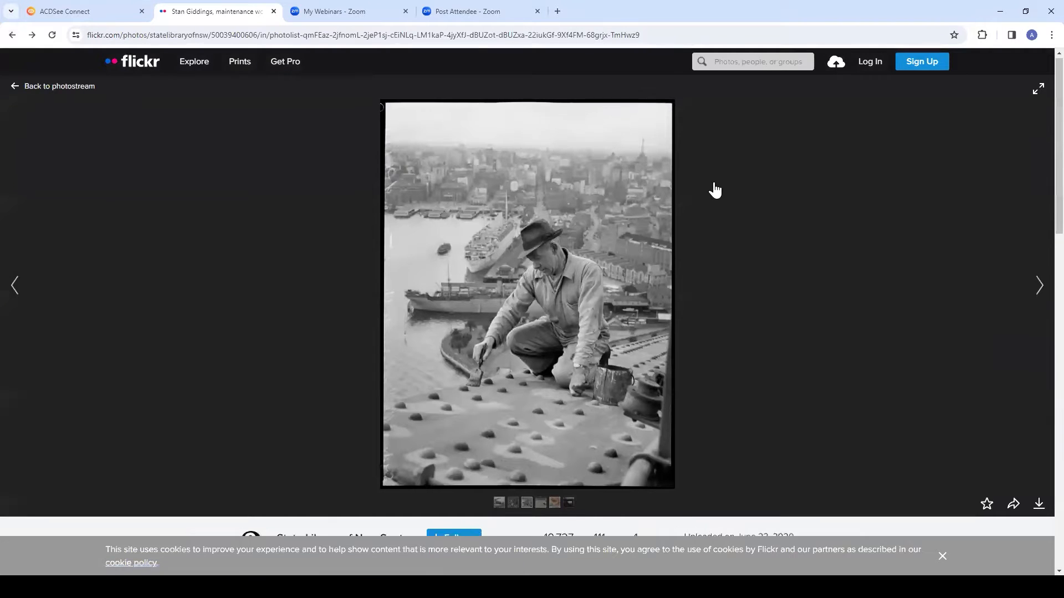
- Check the download sizes offered for the bridge photo and return to ACDSee Photo Studio
{"action": "scroll", "coordinate": [715, 191], "scroll_direction": "down", "scroll_amount": 4}
{"action": "scroll", "coordinate": [727, 192], "scroll_direction": "up", "scroll_amount": 4}
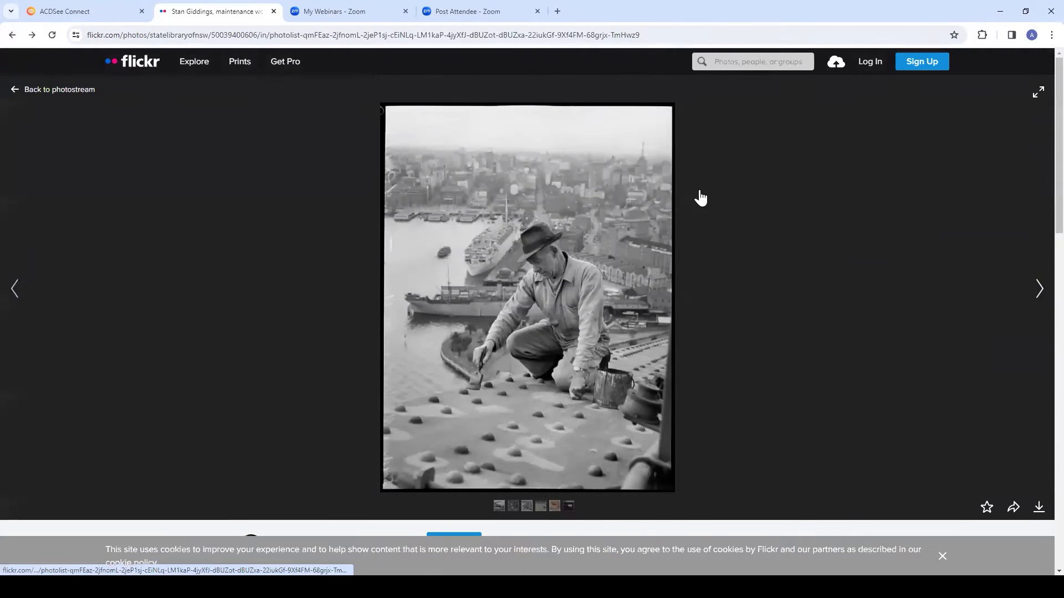
{"action": "left_click", "coordinate": [1038, 507]}
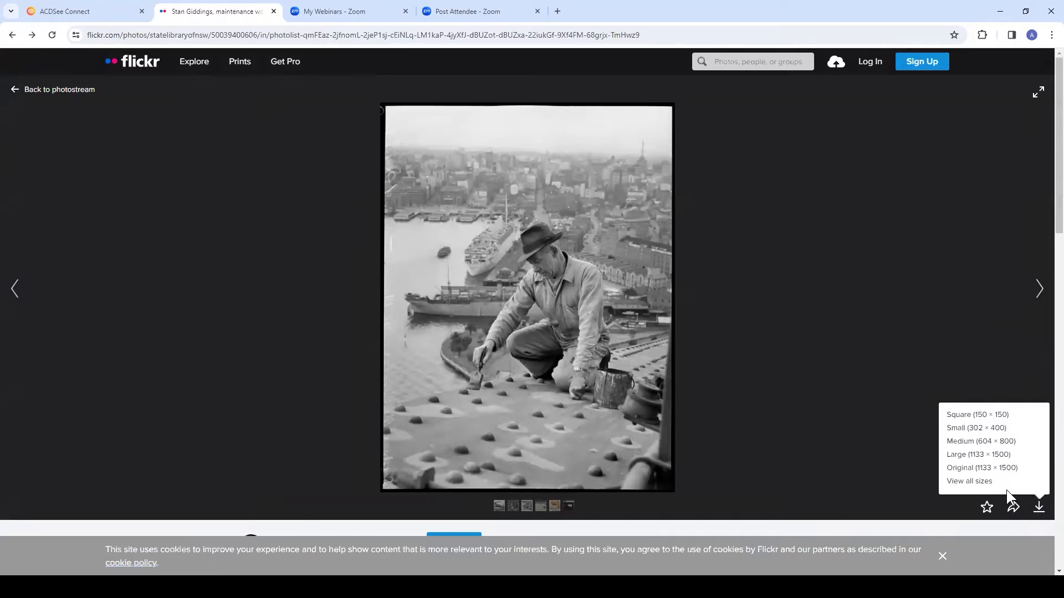
{"action": "left_click", "coordinate": [718, 329]}
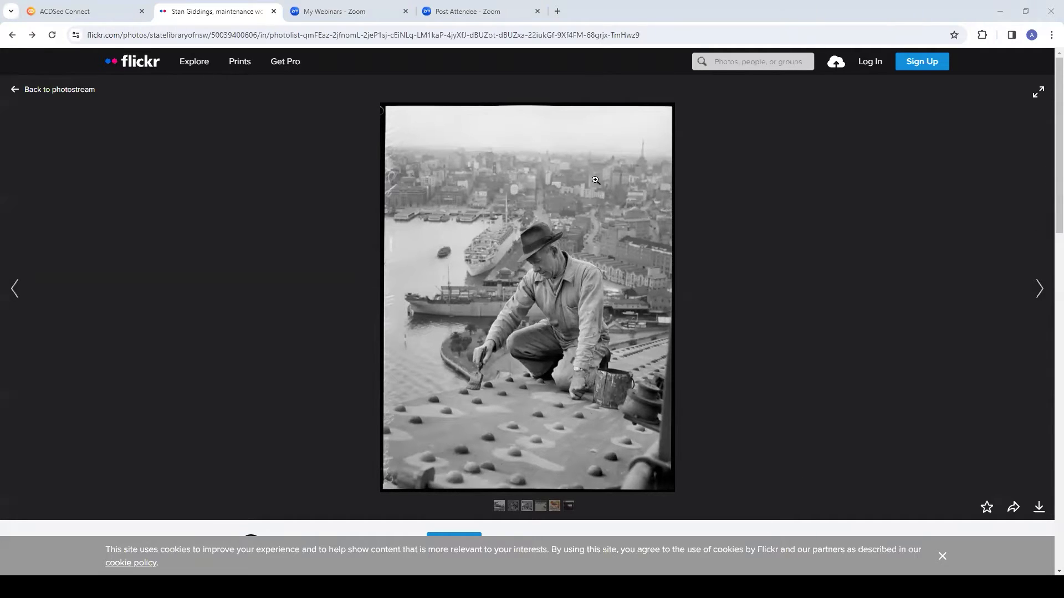
{"action": "left_click", "coordinate": [1002, 10]}
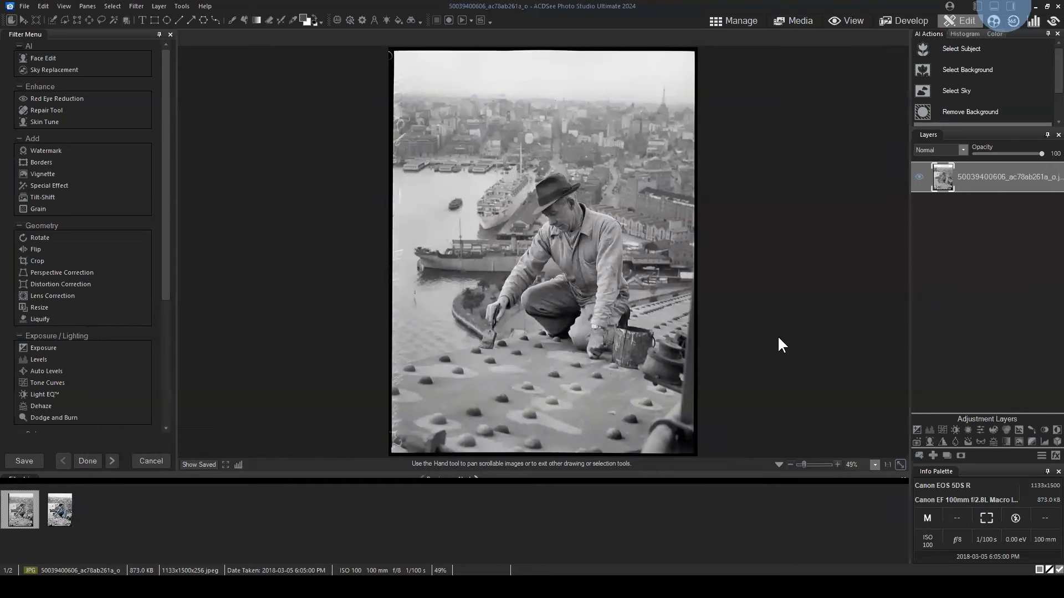
{"action": "left_click", "coordinate": [618, 533]}
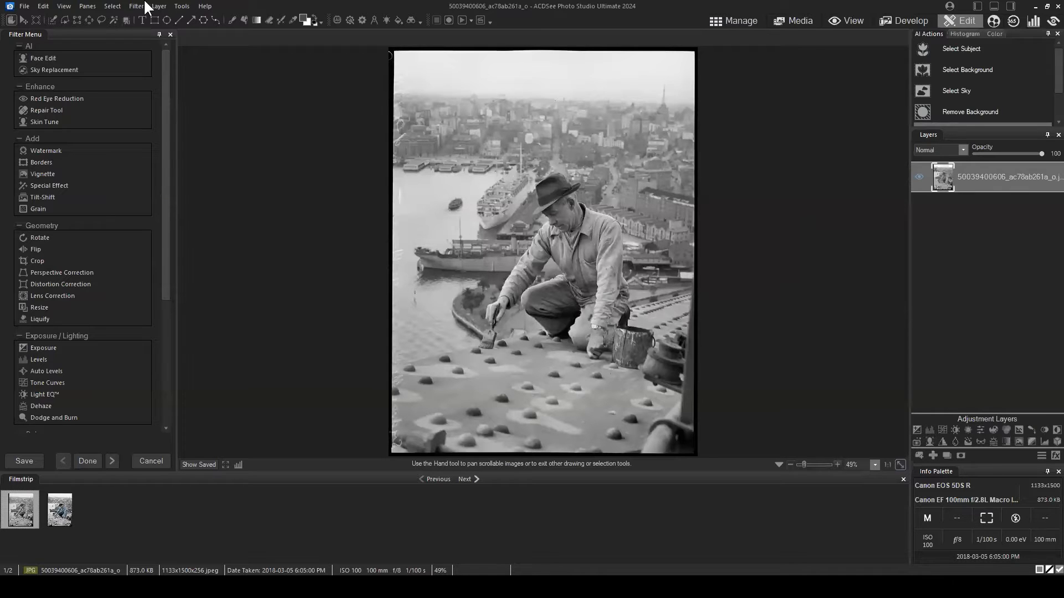
- Set the foreground color to light red from the standard color palette
{"action": "left_click", "coordinate": [302, 18]}
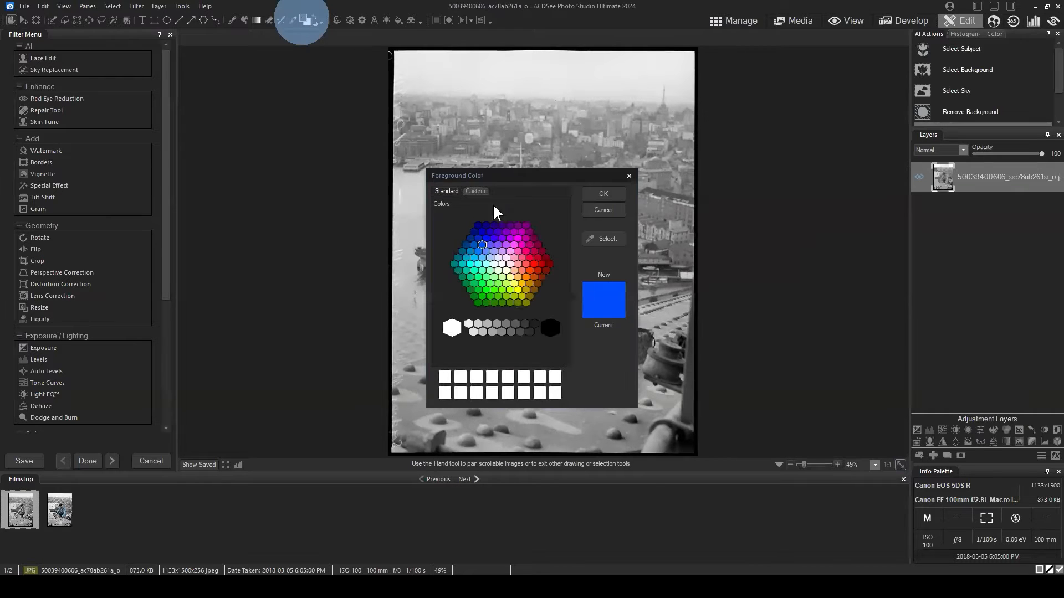
{"action": "left_click_drag", "start_coordinate": [503, 170], "coordinate": [594, 118]}
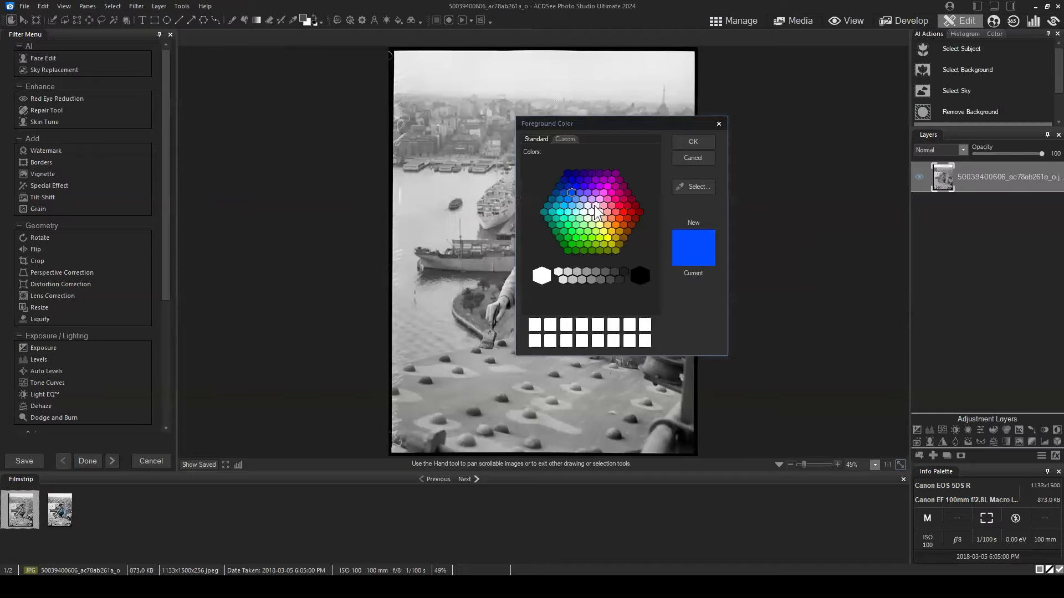
{"action": "left_click", "coordinate": [615, 212]}
{"action": "left_click", "coordinate": [700, 136]}
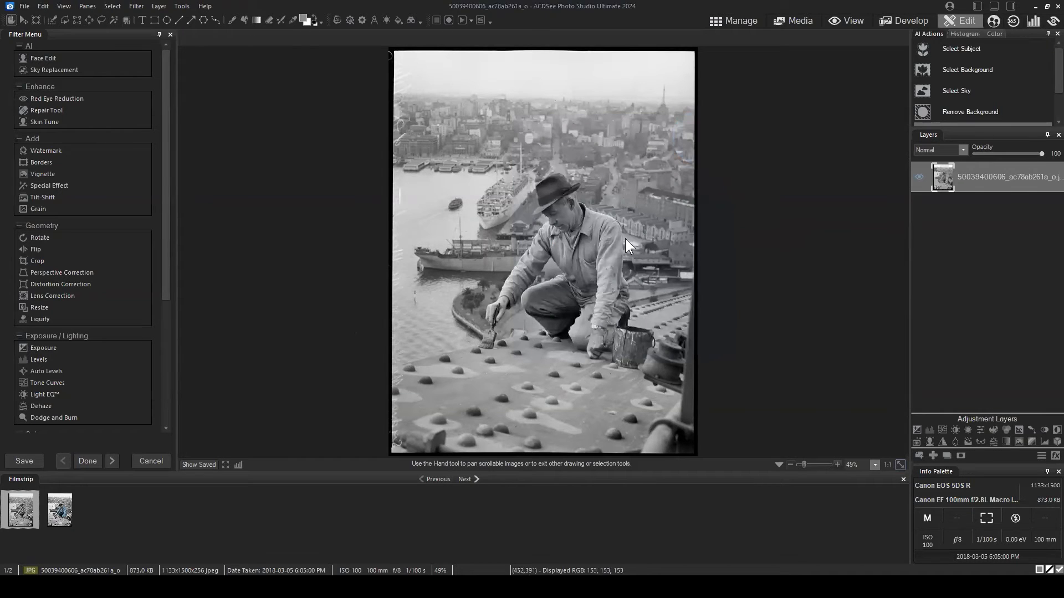
- Change the foreground color to magenta from the standard color palette
{"action": "left_click", "coordinate": [305, 18]}
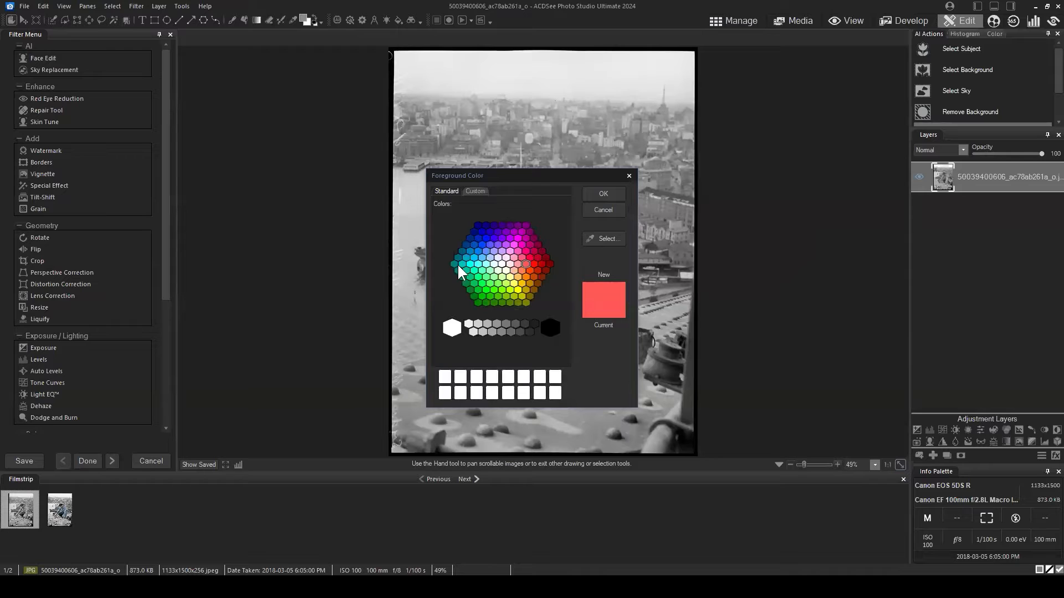
{"action": "left_click", "coordinate": [513, 239]}
{"action": "left_click", "coordinate": [604, 194]}
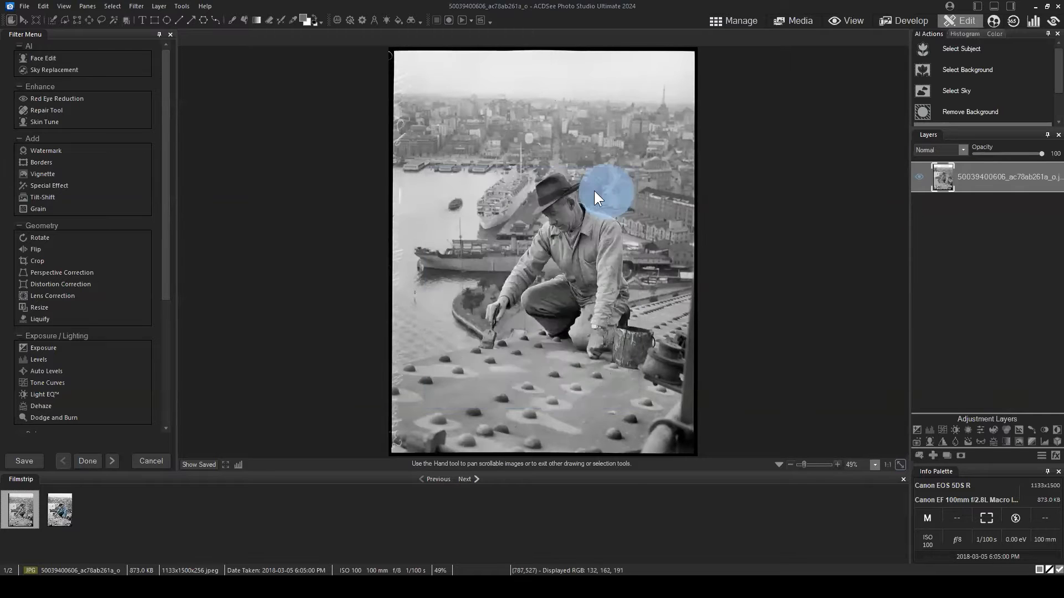
- Set the foreground color to dark blue from the standard color palette and check the applied choice
{"action": "left_click", "coordinate": [304, 18]}
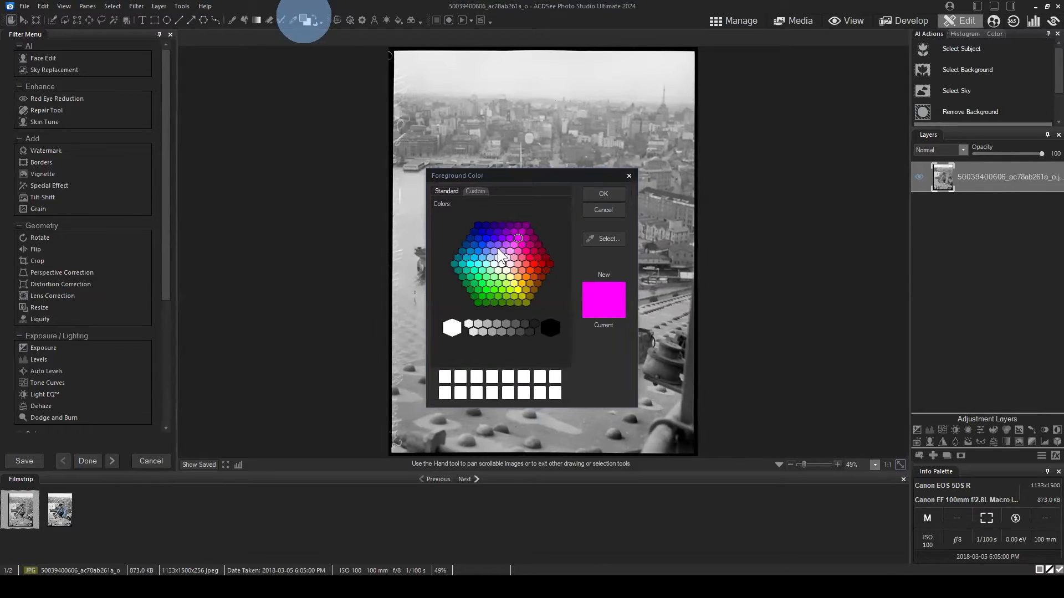
{"action": "left_click", "coordinate": [478, 225]}
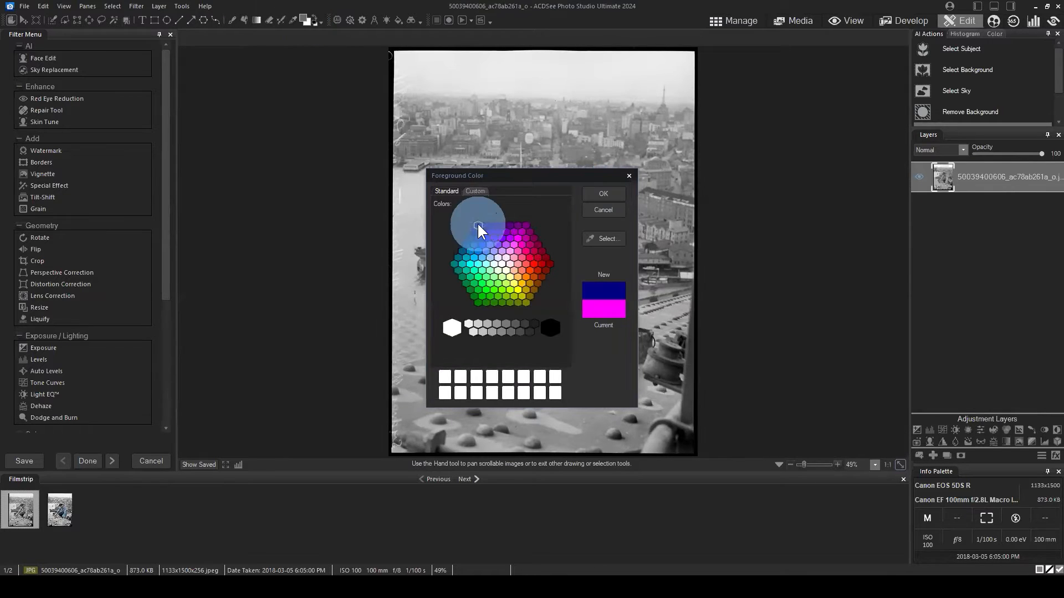
{"action": "left_click", "coordinate": [600, 192]}
{"action": "left_click", "coordinate": [302, 17]}
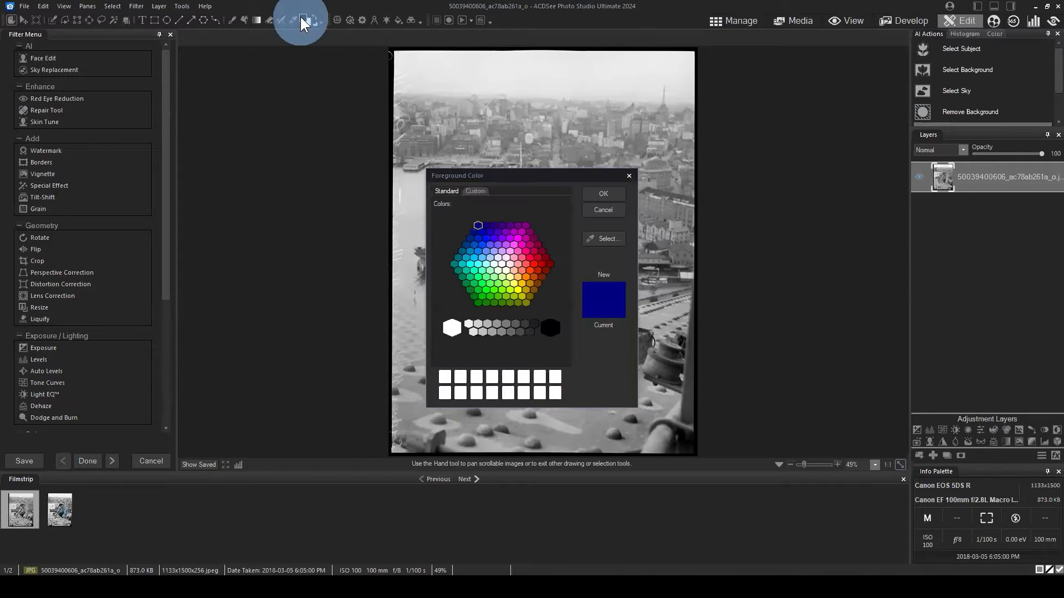
{"action": "left_click", "coordinate": [598, 194]}
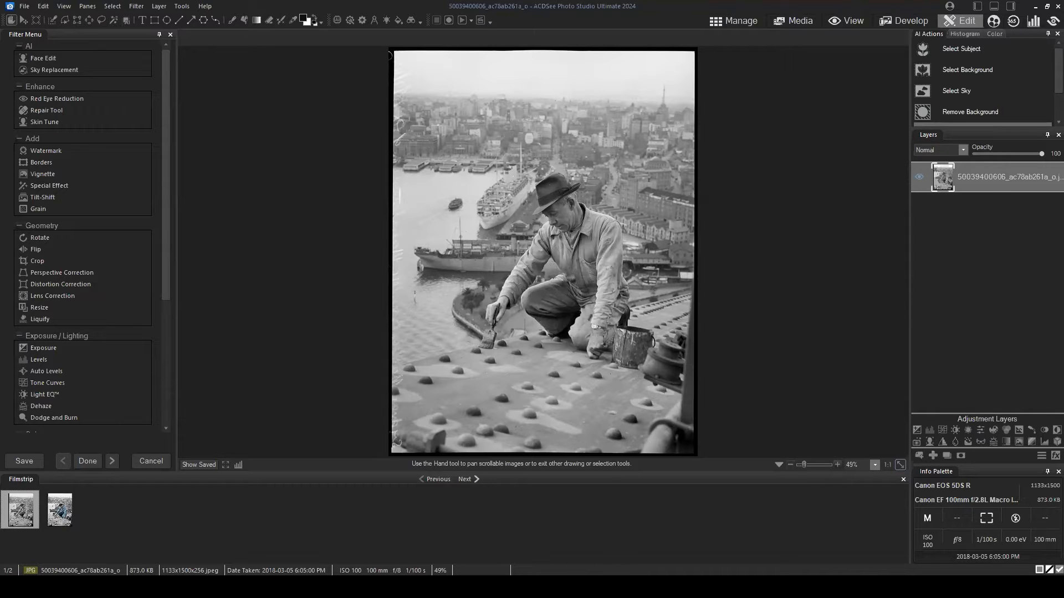
- Check the foreground color selection for the grayscale bridge photo and keep dark blue
{"action": "left_click", "coordinate": [638, 439]}
{"action": "left_click", "coordinate": [304, 19]}
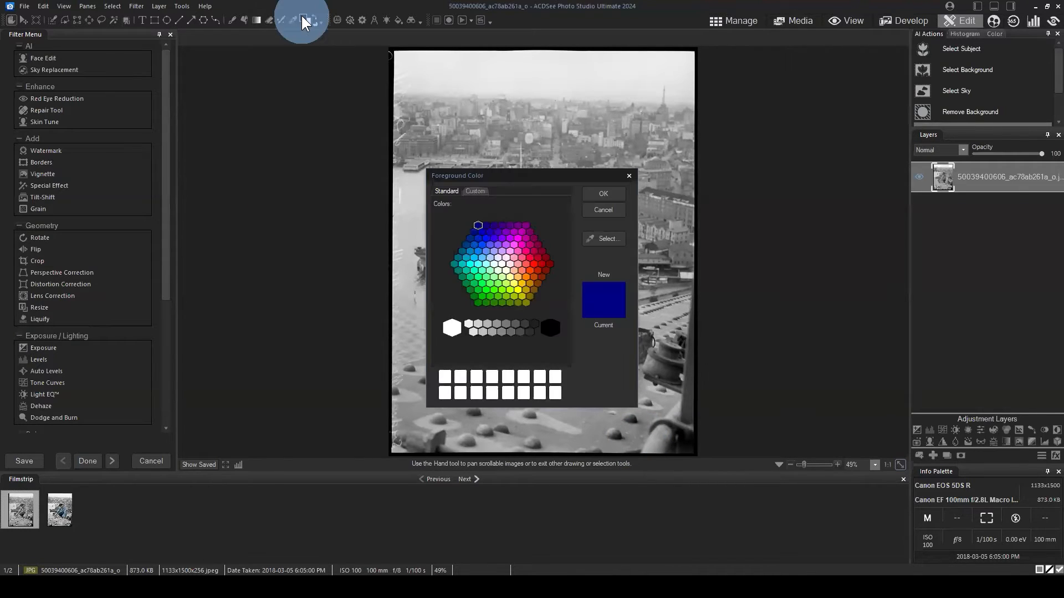
{"action": "left_click", "coordinate": [603, 194]}
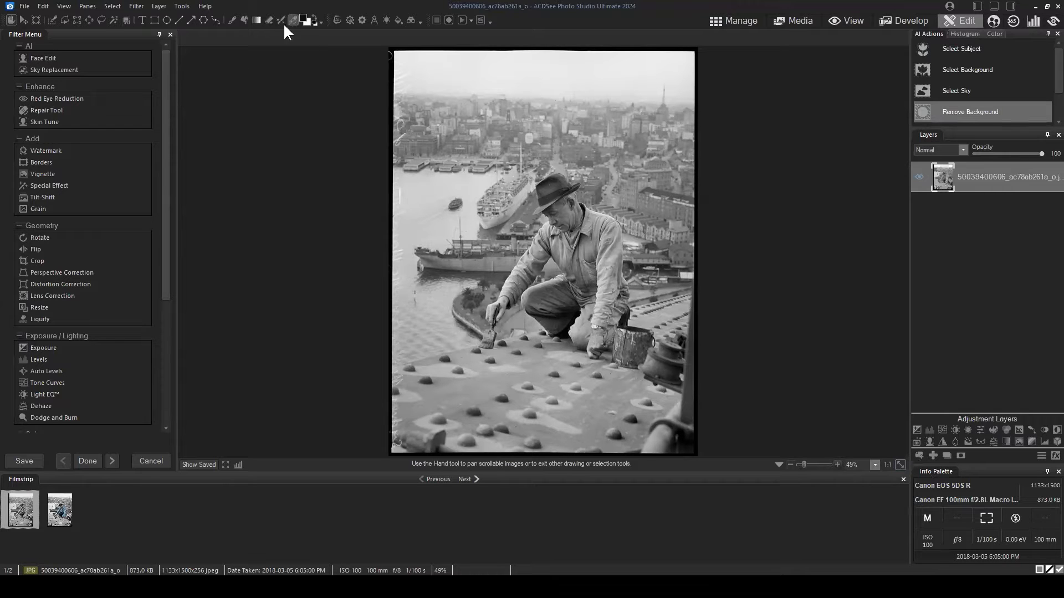
- Activate the Brush tool and set the foreground color to light blue from the standard color palette
{"action": "left_click", "coordinate": [234, 21]}
{"action": "left_click", "coordinate": [305, 19]}
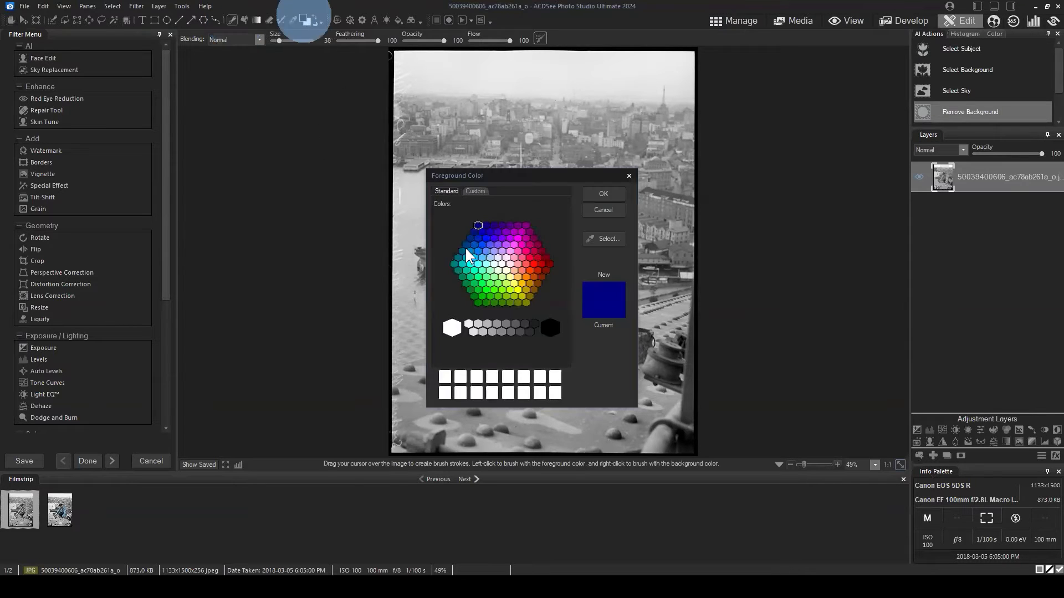
{"action": "left_click", "coordinate": [588, 192]}
- Brush a broad, curving test stroke across the painter and harbor in the grayscale photo, and undo it
{"action": "mouse_move", "coordinate": [470, 156]}
{"action": "left_mouse_down"}
{"action": "mouse_move", "coordinate": [516, 410]}
{"action": "mouse_move", "coordinate": [554, 421]}
{"action": "left_mouse_up"}
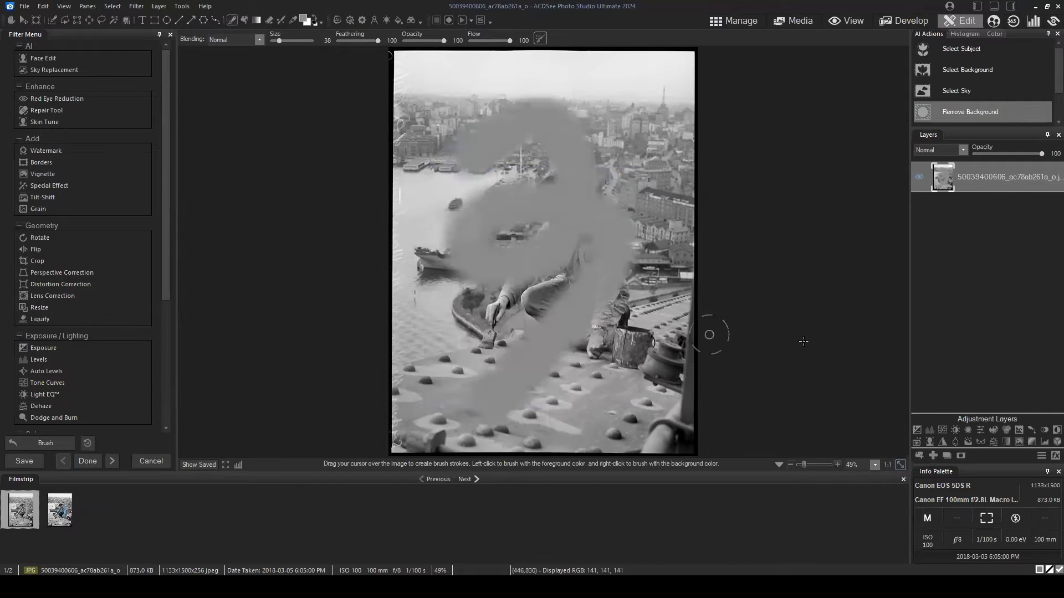
{"action": "key", "text": "ctrl+z"}
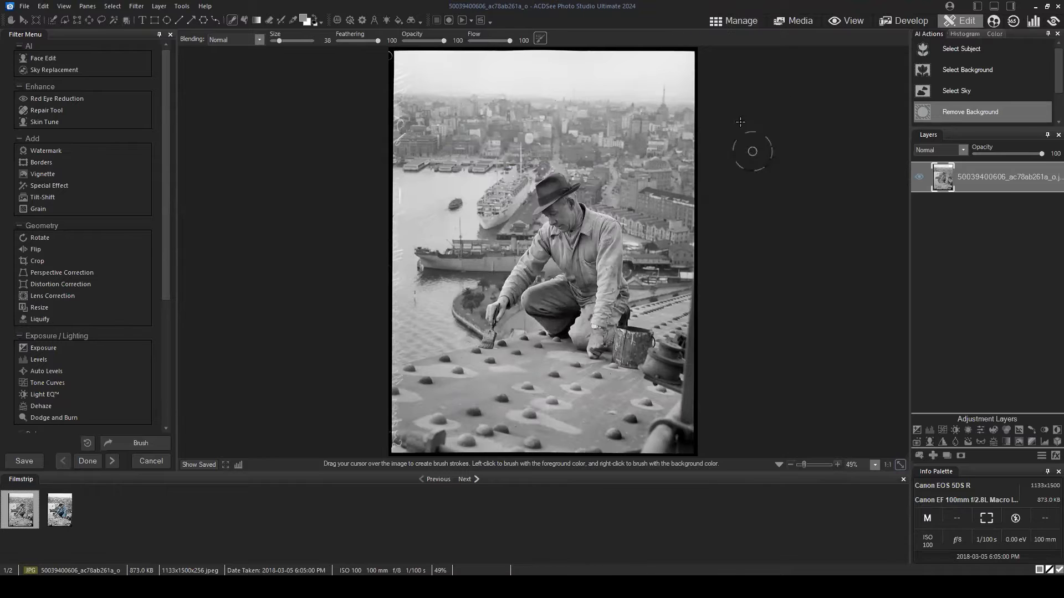
- Compare the original grayscale photo side by side with its colorized version in the Colorizing folder, and close the comparison
{"action": "left_click", "coordinate": [740, 22]}
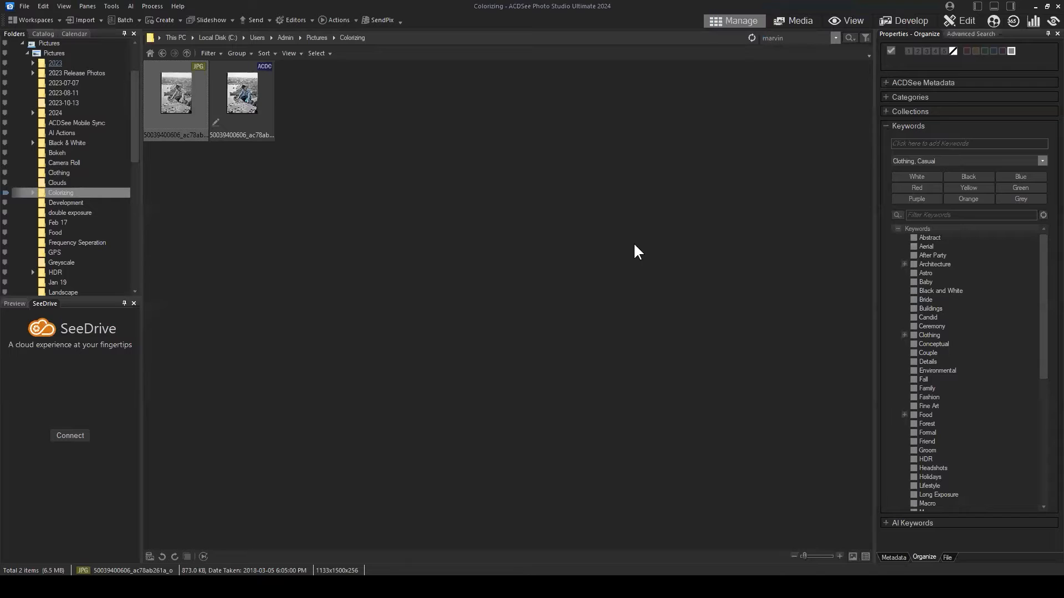
{"action": "left_click", "coordinate": [466, 218]}
{"action": "left_click", "coordinate": [253, 94]}
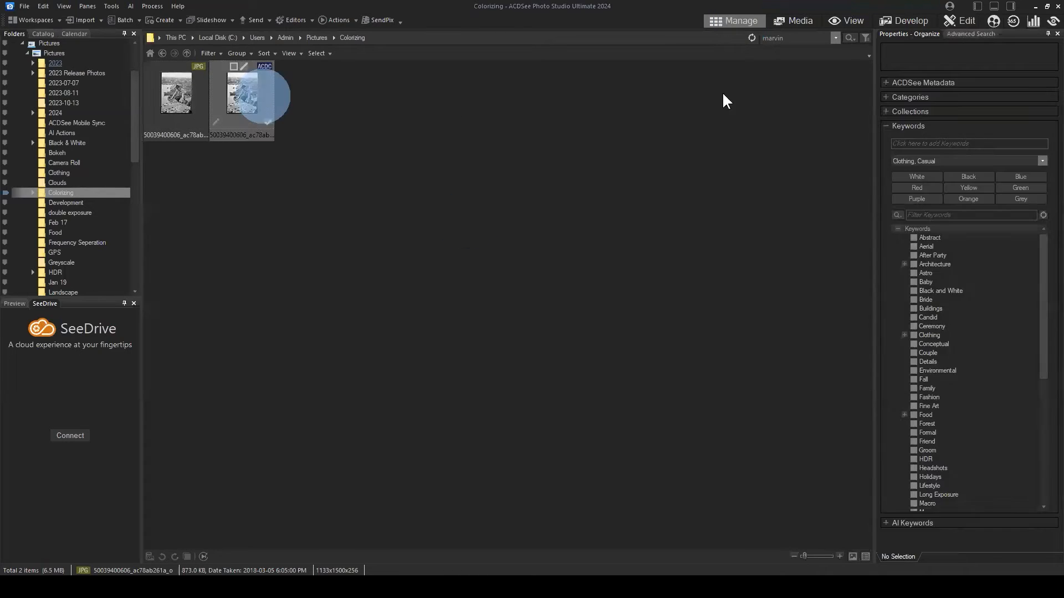
{"action": "left_click", "coordinate": [188, 98]}
{"action": "left_click", "coordinate": [252, 88], "text": "ctrl"}
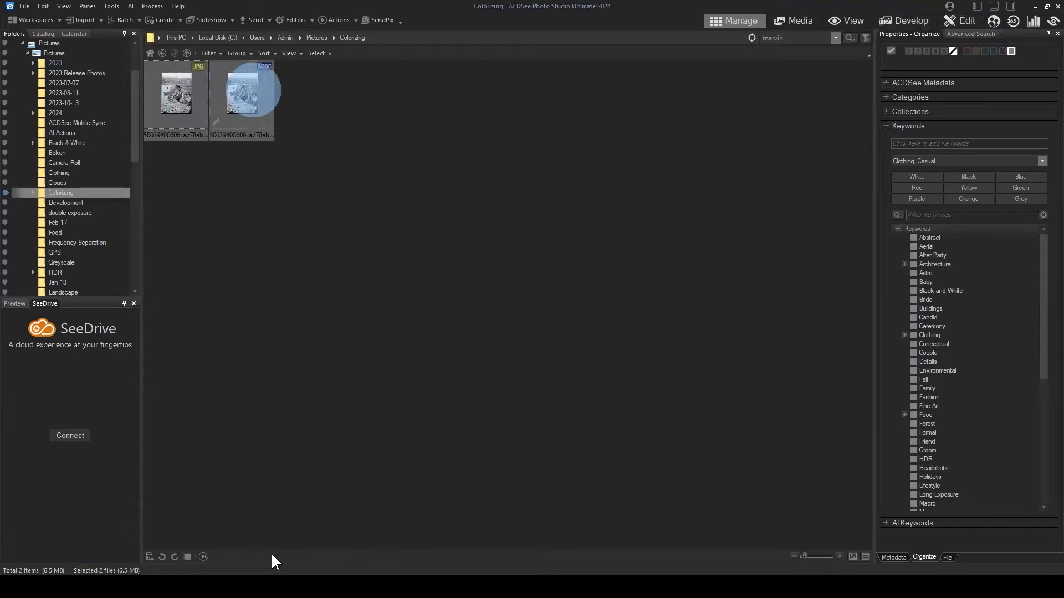
{"action": "left_click", "coordinate": [187, 556]}
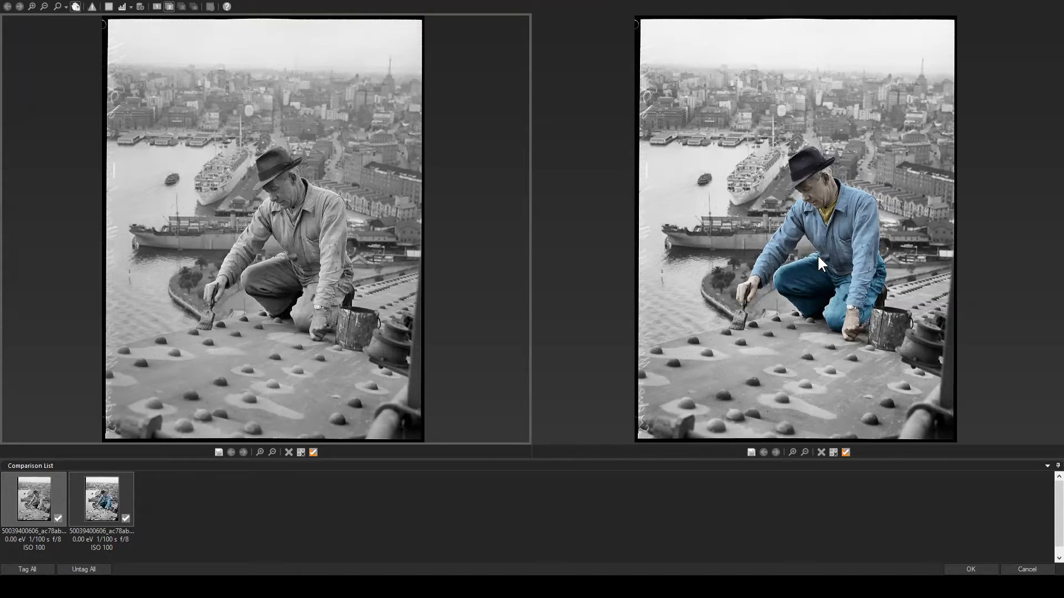
{"action": "left_click", "coordinate": [1024, 571]}
{"action": "left_click", "coordinate": [525, 176]}
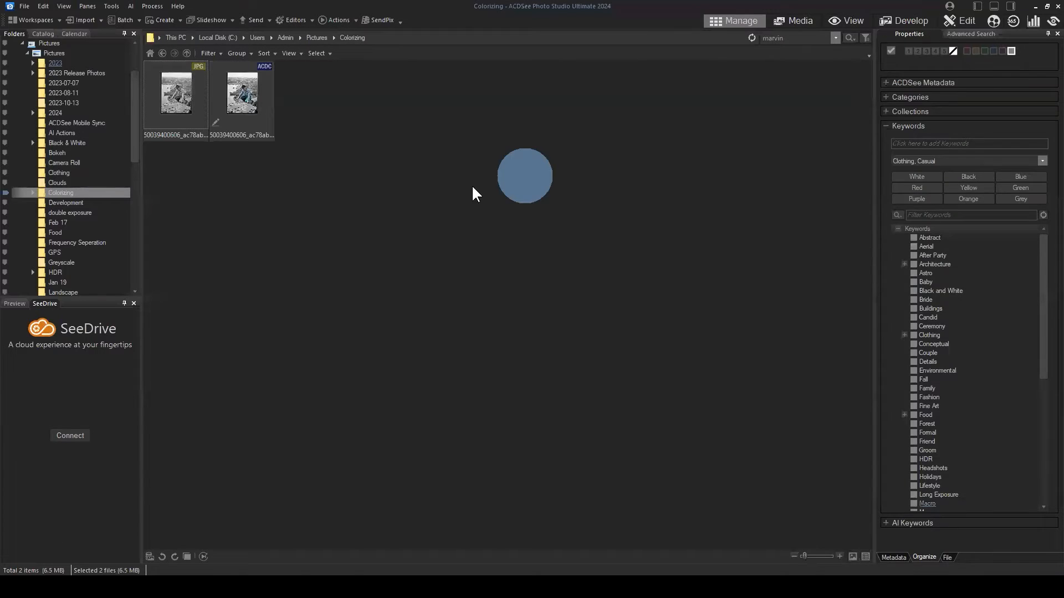
- Examine the bit depth in the original grayscale photo's file properties
{"action": "left_click", "coordinate": [169, 86]}
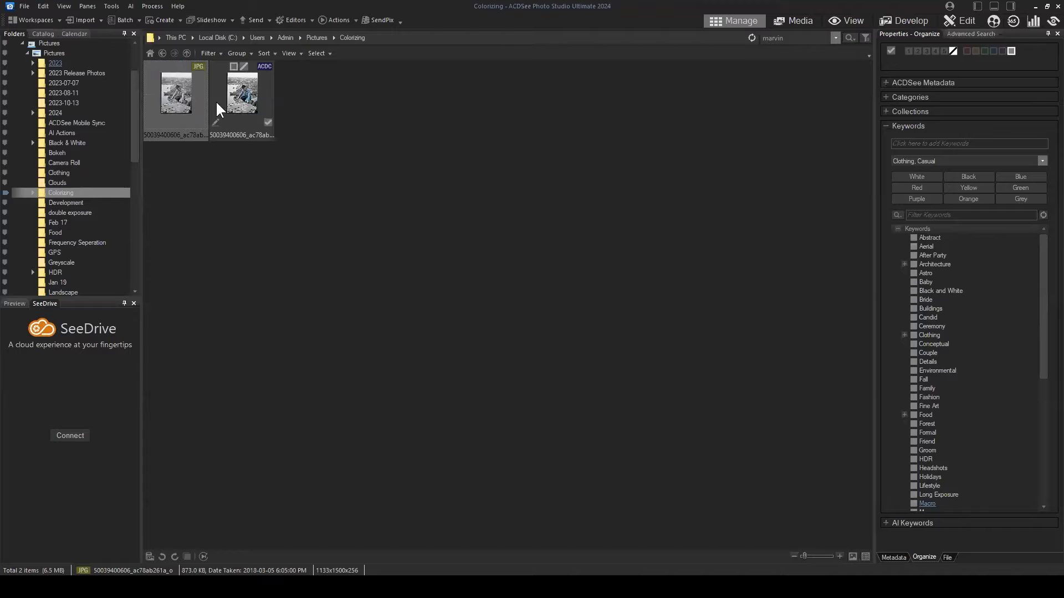
{"action": "left_click", "coordinate": [949, 558]}
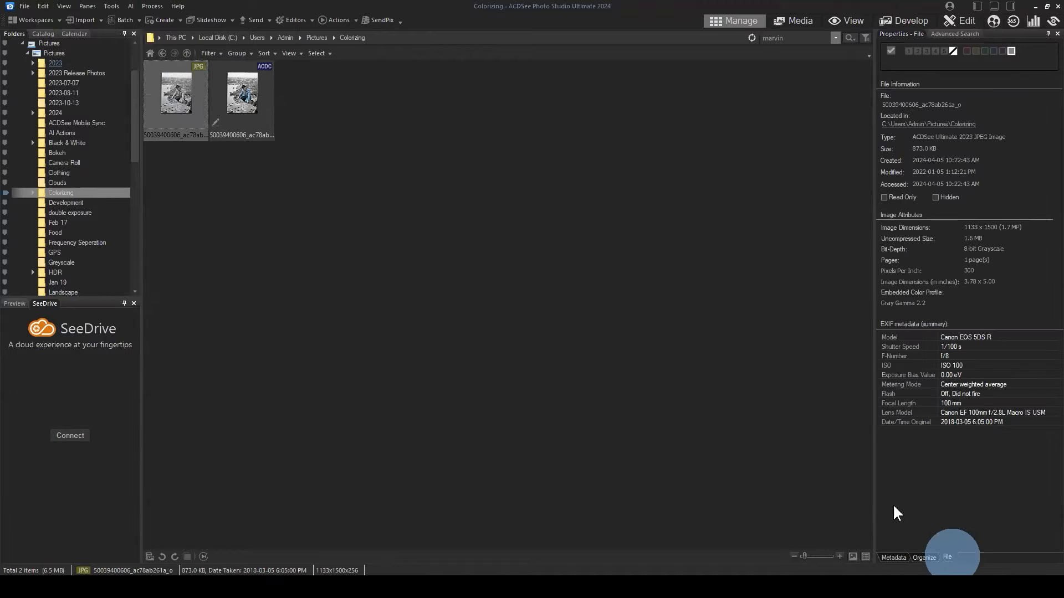
{"action": "left_click", "coordinate": [162, 101]}
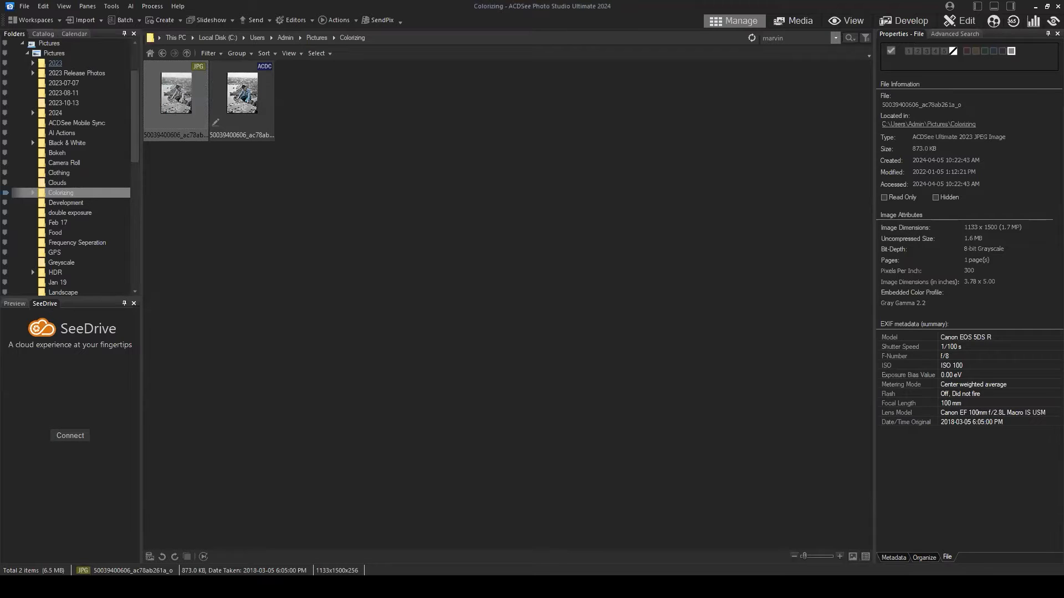
{"action": "left_click", "coordinate": [741, 223]}
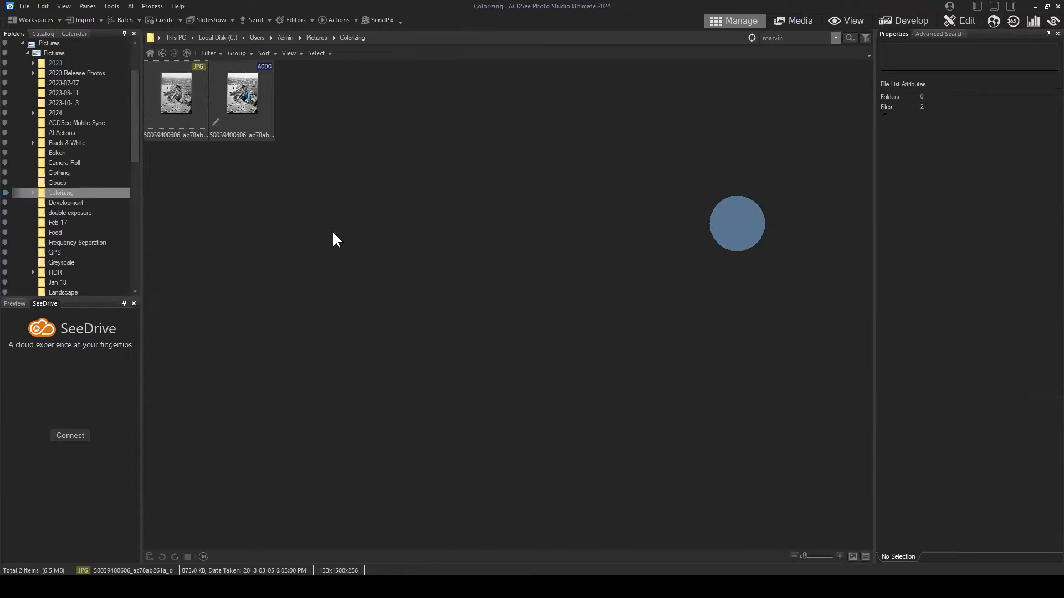
{"action": "left_click", "coordinate": [566, 162]}
{"action": "left_click", "coordinate": [173, 101]}
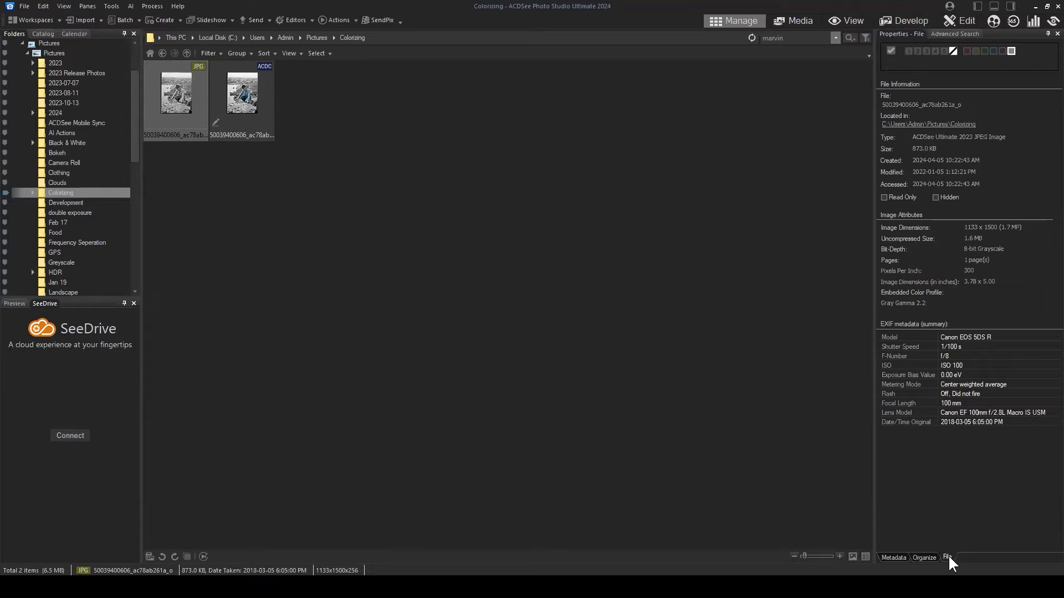
{"action": "left_click_drag", "start_coordinate": [1004, 248], "coordinate": [882, 244]}
{"action": "left_click", "coordinate": [1003, 253]}
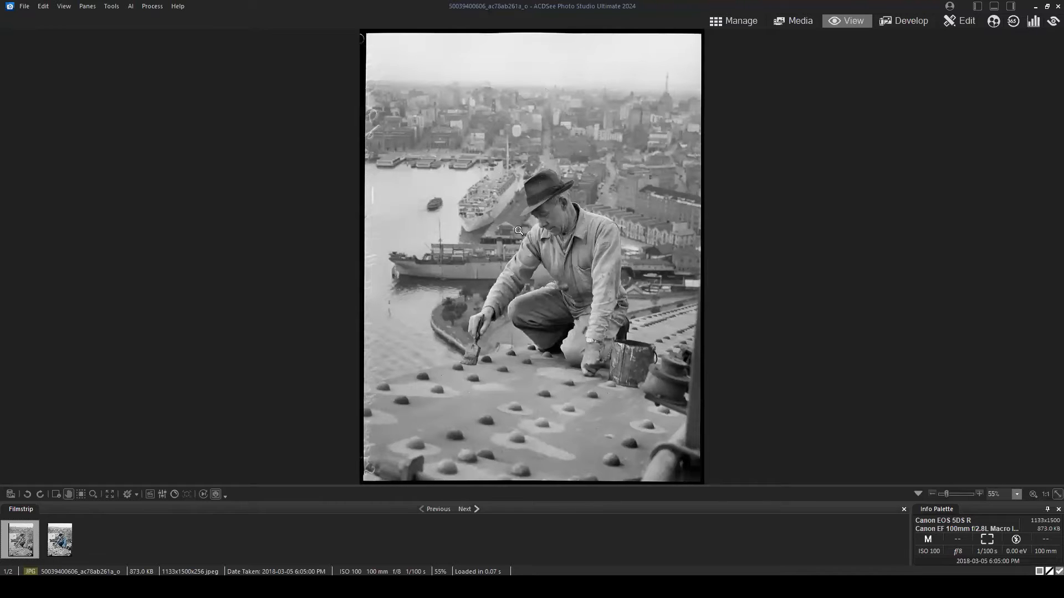
- Change the original photo's color depth to Truecolor and save the result as a JPEG named truecolor-image
{"action": "left_click", "coordinate": [111, 6]}
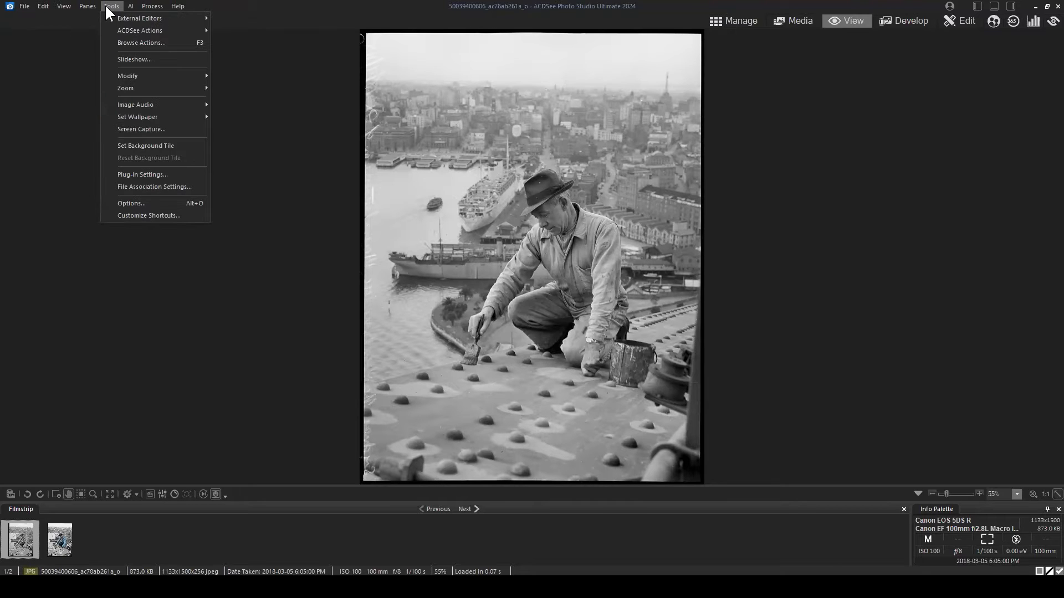
{"action": "left_click", "coordinate": [151, 73]}
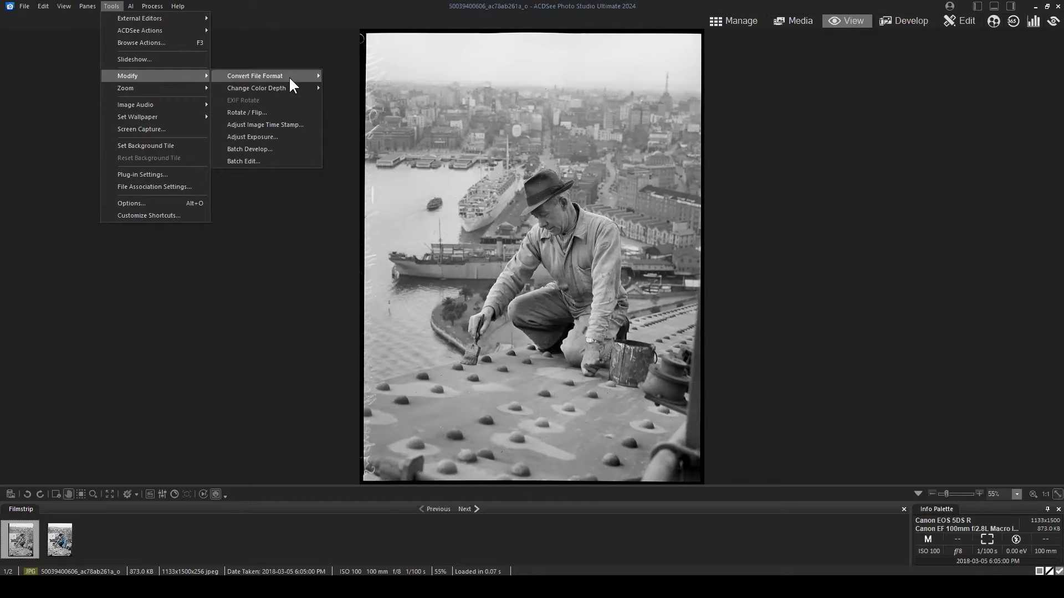
{"action": "mouse_move", "coordinate": [285, 85]}
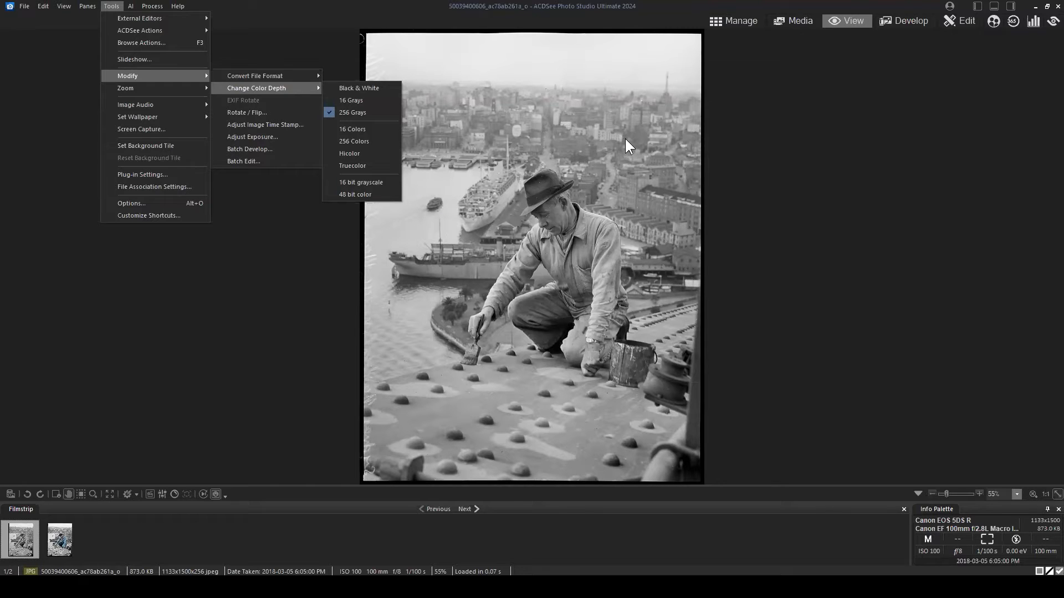
{"action": "left_click", "coordinate": [353, 166]}
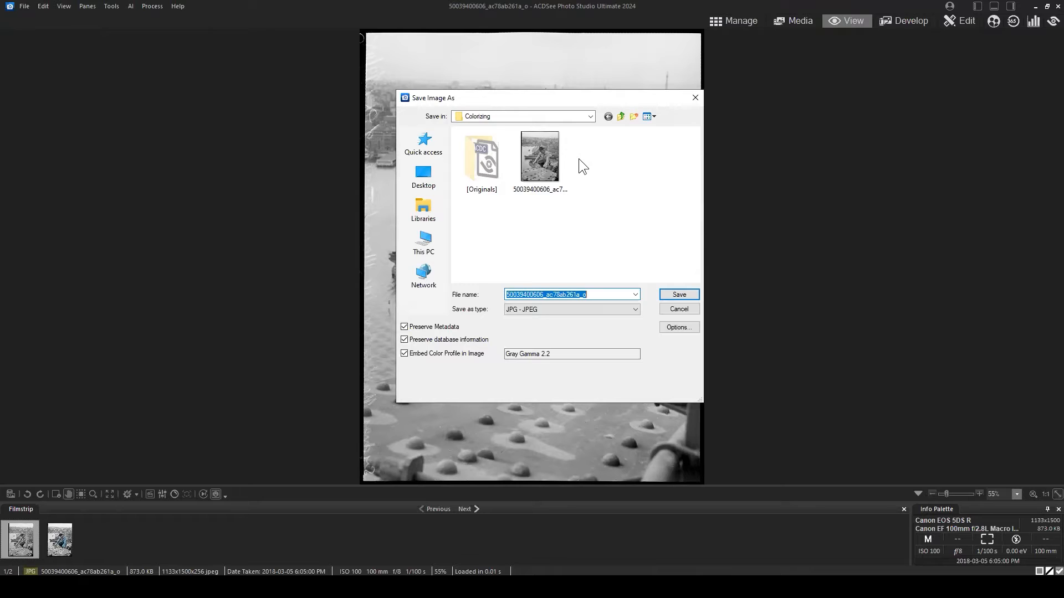
{"action": "type", "text": "trueco"}
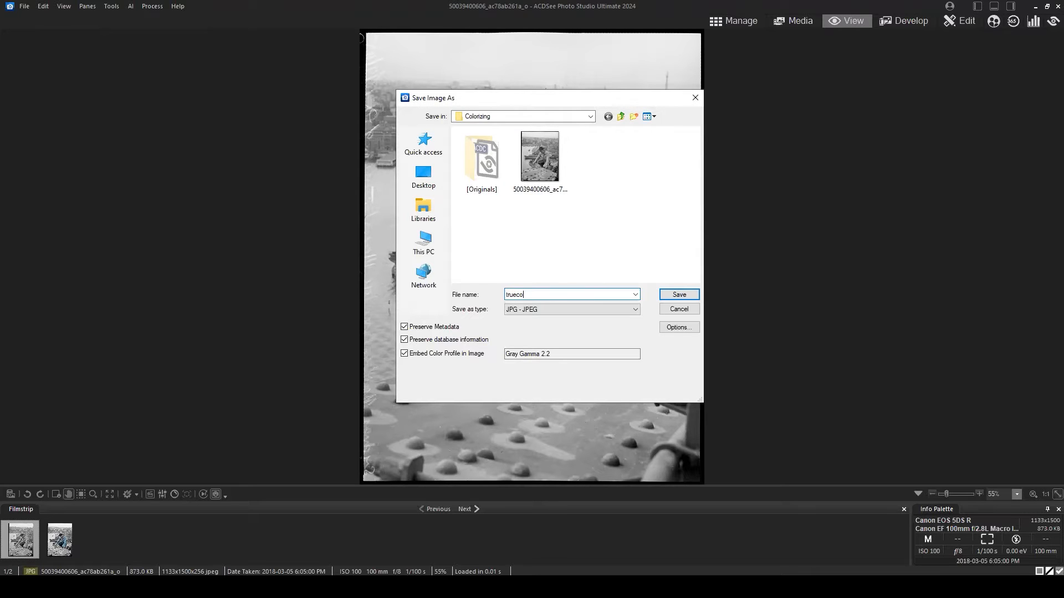
{"action": "type", "text": "lor-image"}
{"action": "left_click", "coordinate": [678, 296]}
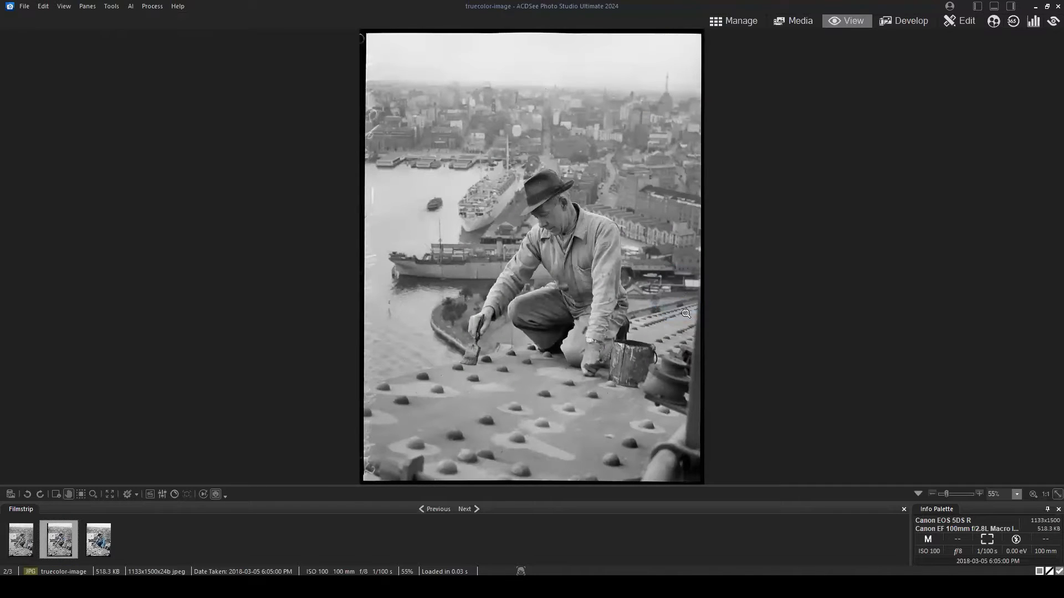
- Compare the bit depth of truecolor-image with that of the original photo in their file properties
{"action": "left_click", "coordinate": [735, 19]}
{"action": "left_click", "coordinate": [573, 215]}
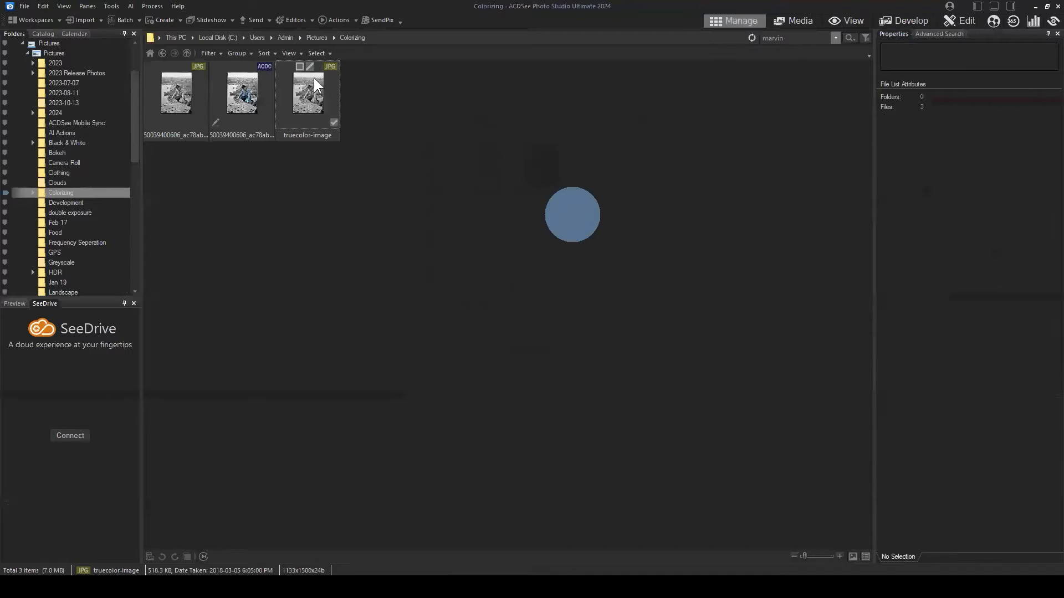
{"action": "left_click", "coordinate": [317, 87]}
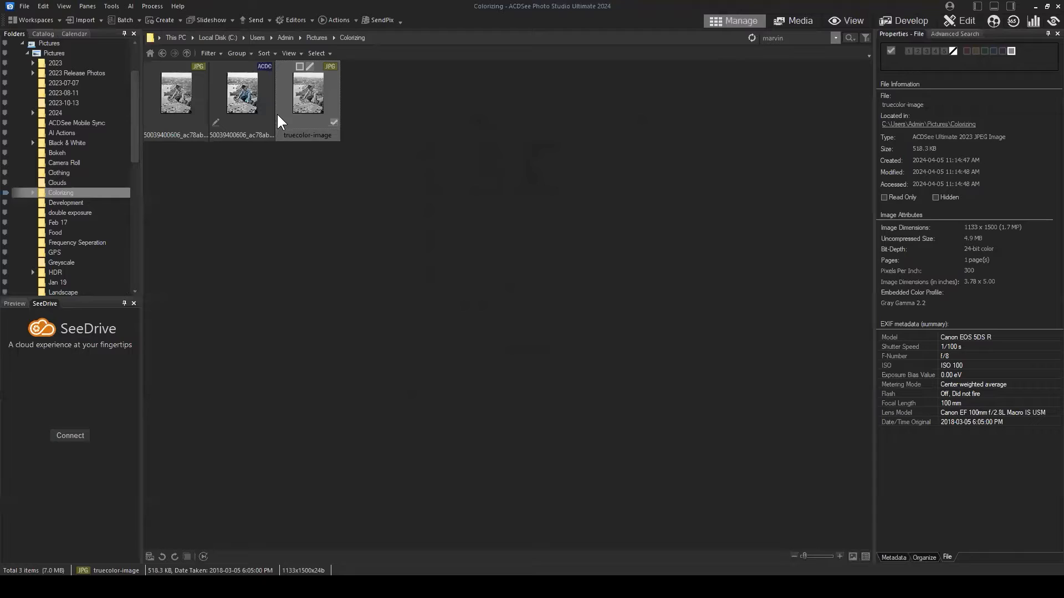
{"action": "mouse_move", "coordinate": [993, 249]}
{"action": "left_mouse_down"}
{"action": "mouse_move", "coordinate": [948, 247]}
{"action": "mouse_move", "coordinate": [1000, 248]}
{"action": "left_mouse_up"}
{"action": "left_click", "coordinate": [1000, 249]}
{"action": "left_click", "coordinate": [319, 101]}
{"action": "left_click", "coordinate": [179, 99]}
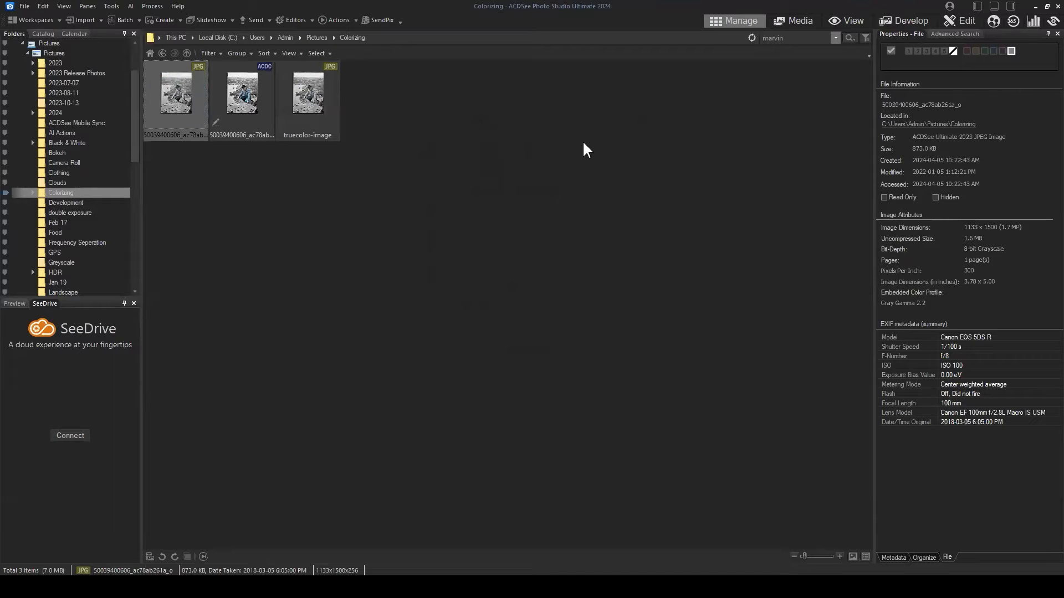
- Open the original grayscale photo in Edit mode and check how its foreground color swatch displays light blue
{"action": "left_click", "coordinate": [962, 19]}
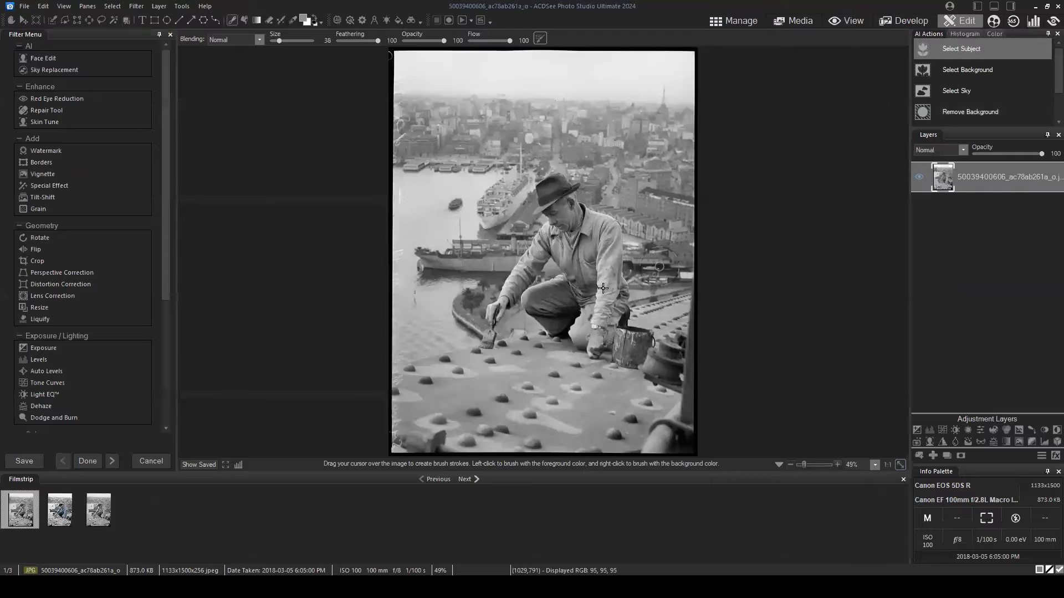
{"action": "left_click", "coordinate": [304, 17]}
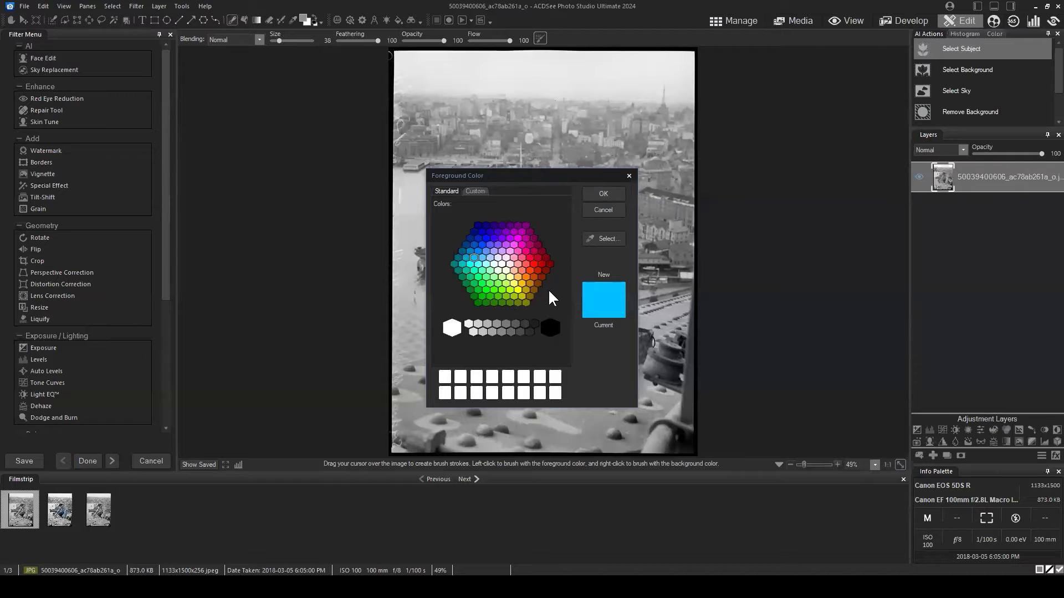
{"action": "left_click", "coordinate": [606, 190]}
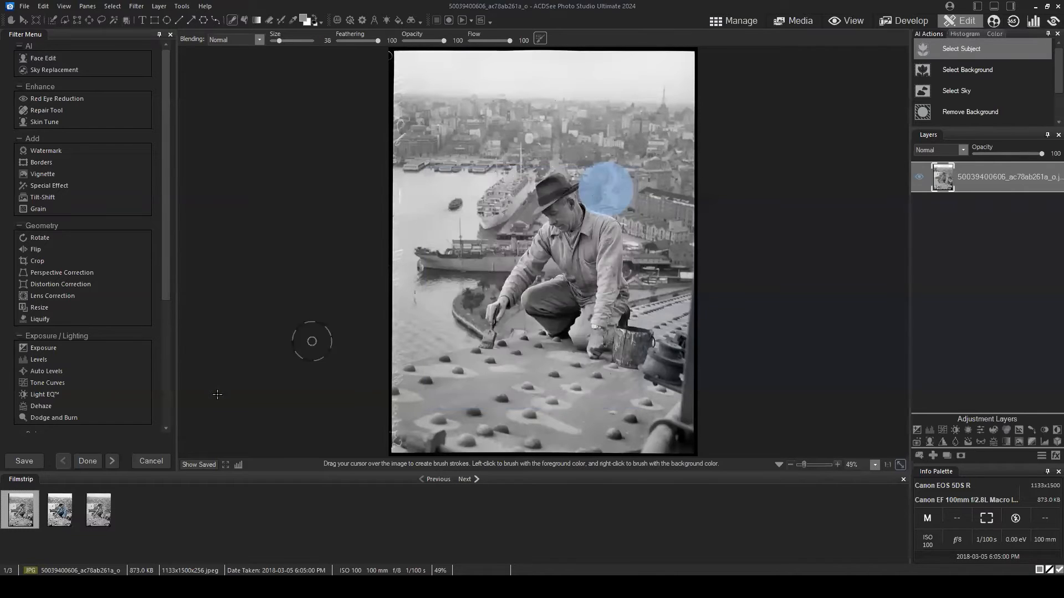
- Switch to truecolor-image, check its light blue foreground color, and return to the original grayscale photo
{"action": "left_click", "coordinate": [98, 510]}
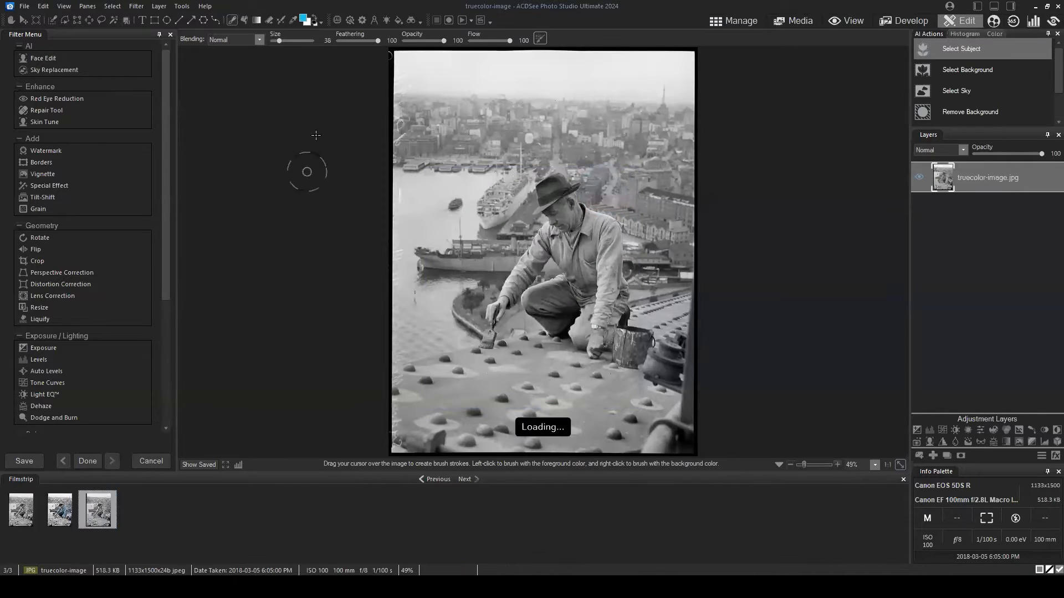
{"action": "left_click", "coordinate": [305, 16]}
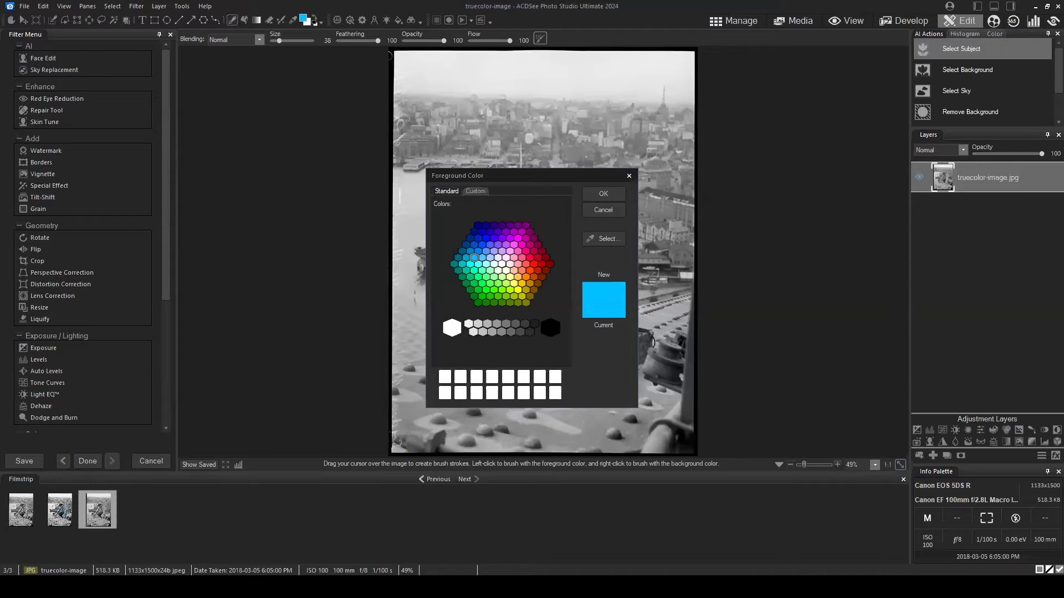
{"action": "left_click", "coordinate": [614, 213]}
{"action": "left_click", "coordinate": [21, 509]}
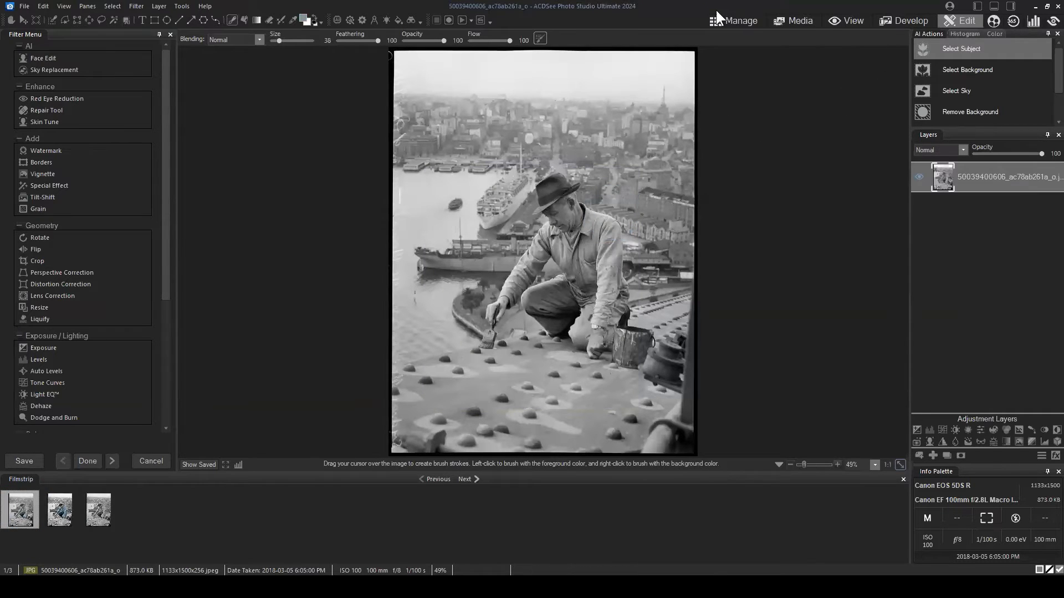
- Open the original grayscale photo in View mode and review the available color depth options
{"action": "left_click", "coordinate": [737, 23]}
{"action": "left_click", "coordinate": [357, 256]}
{"action": "left_click", "coordinate": [149, 80]}
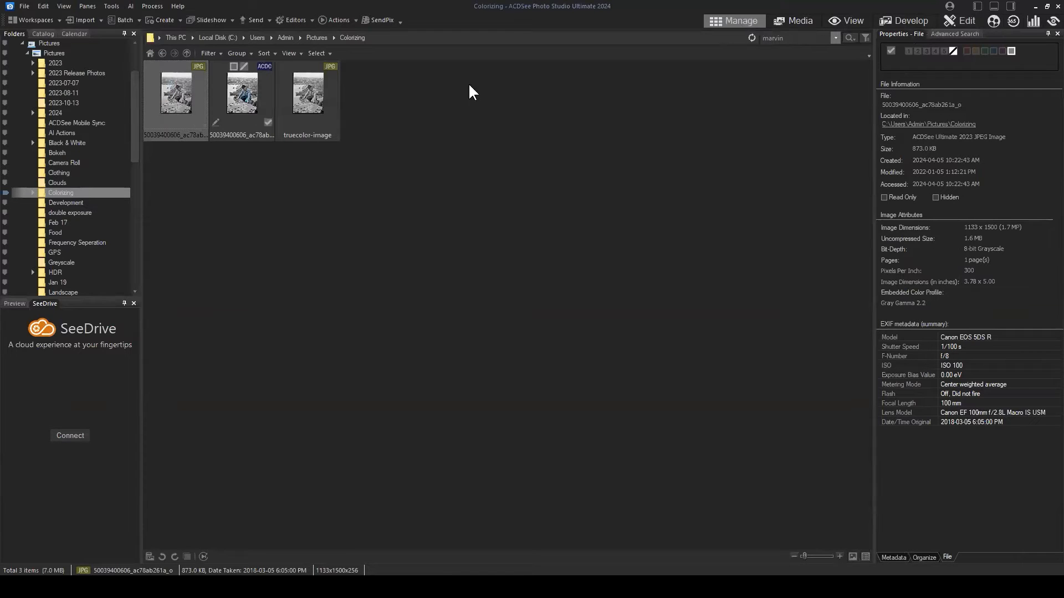
{"action": "left_click", "coordinate": [848, 21]}
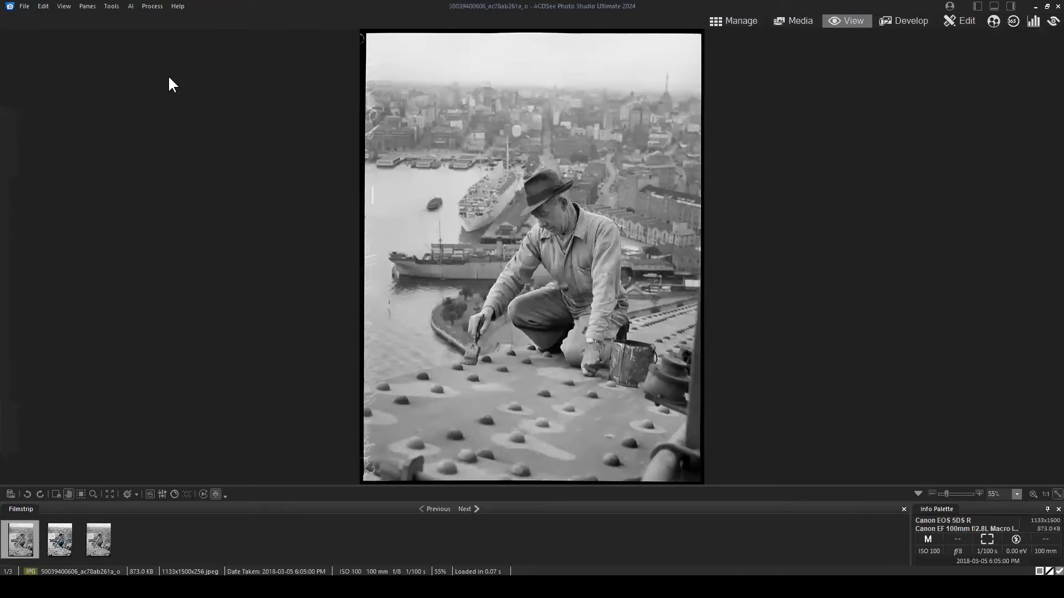
{"action": "left_click", "coordinate": [112, 8]}
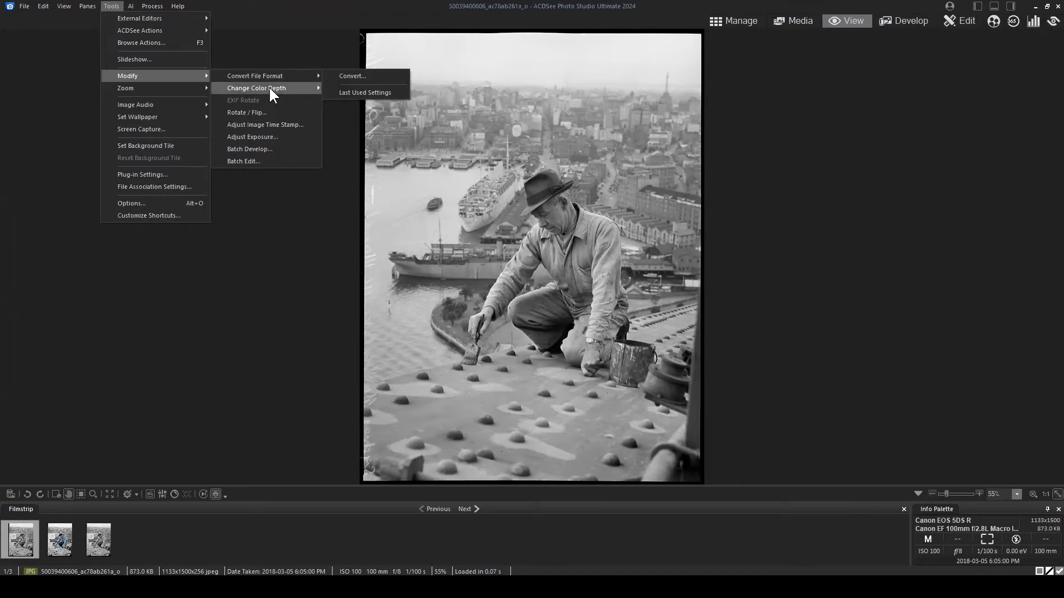
{"action": "mouse_move", "coordinate": [270, 89]}
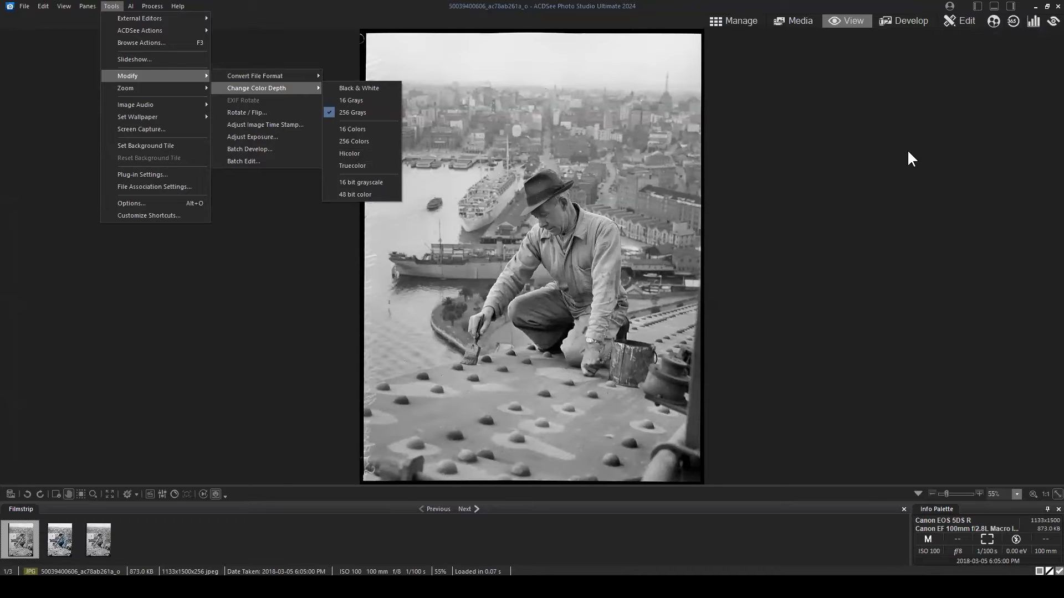
- Open truecolor-image in Edit mode and add a blank layer above the photo layer
{"action": "left_click", "coordinate": [743, 18]}
{"action": "left_click", "coordinate": [313, 130]}
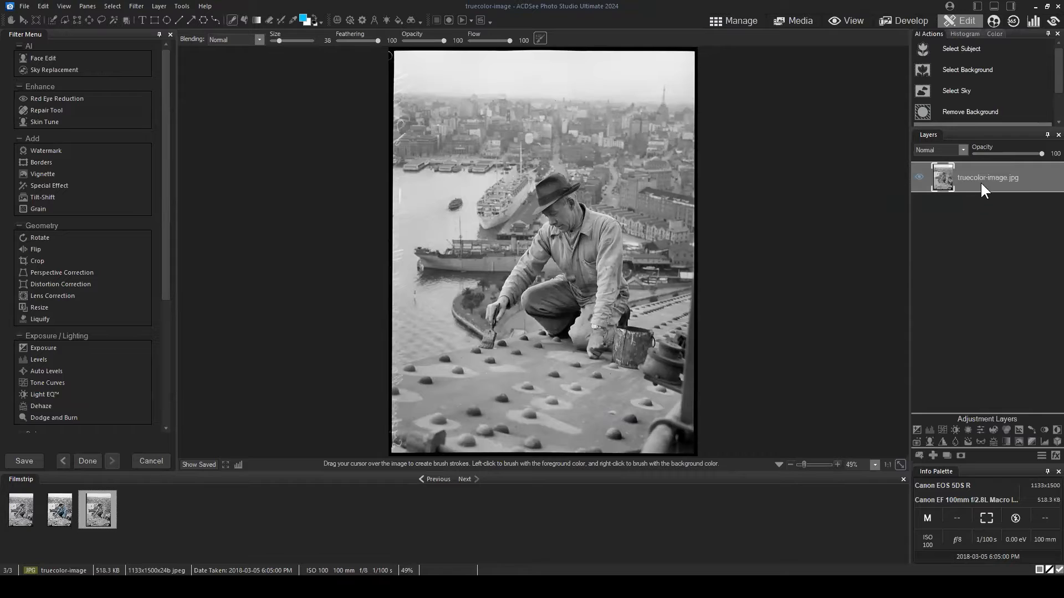
{"action": "mouse_move", "coordinate": [979, 182]}
{"action": "left_mouse_down"}
{"action": "mouse_move", "coordinate": [993, 190]}
{"action": "mouse_move", "coordinate": [1000, 179]}
{"action": "left_mouse_up"}
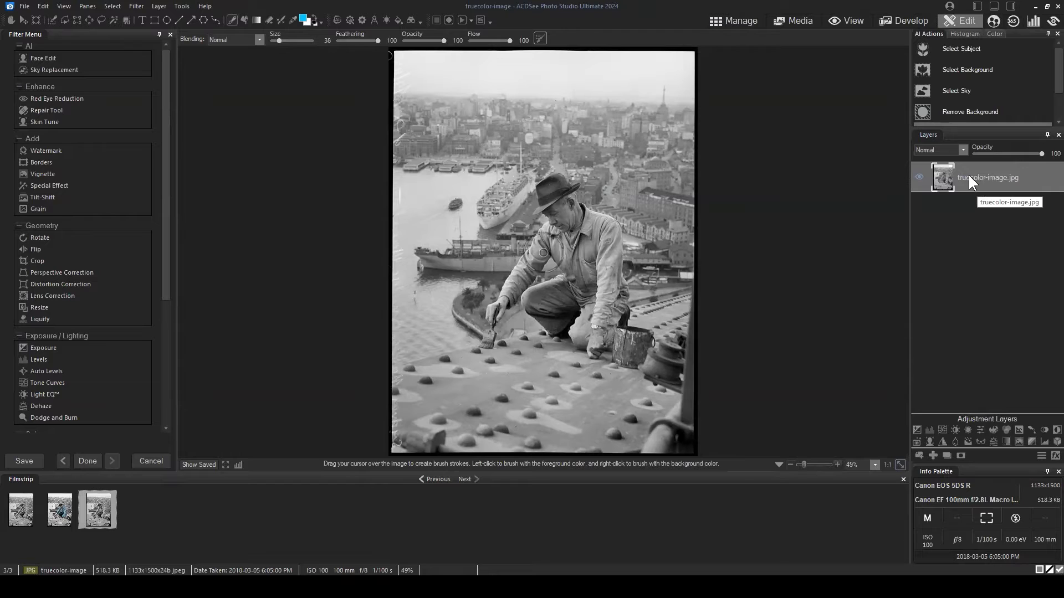
{"action": "left_click", "coordinate": [978, 177]}
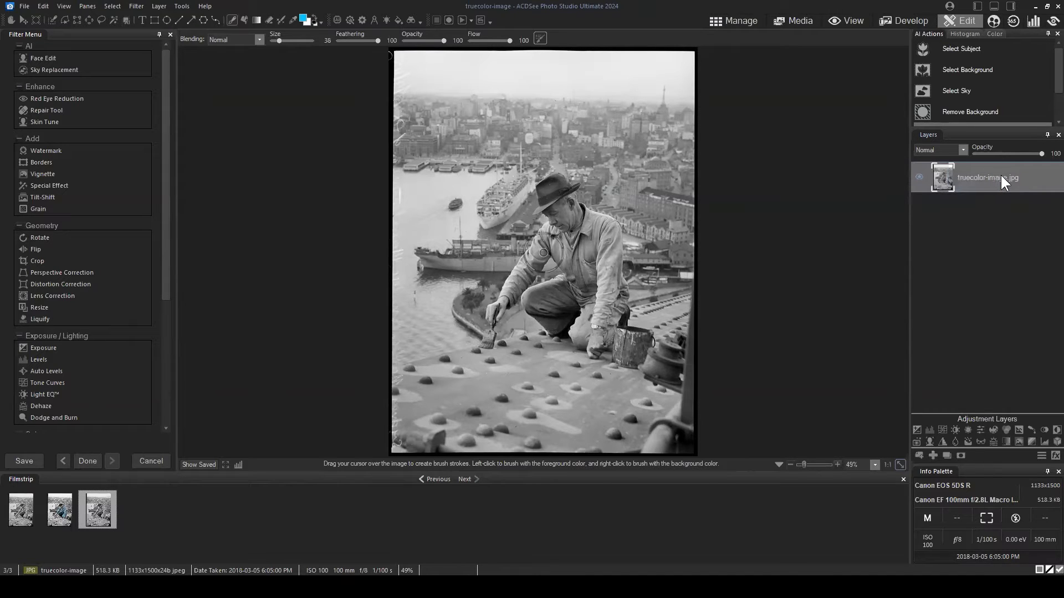
{"action": "left_click", "coordinate": [933, 456]}
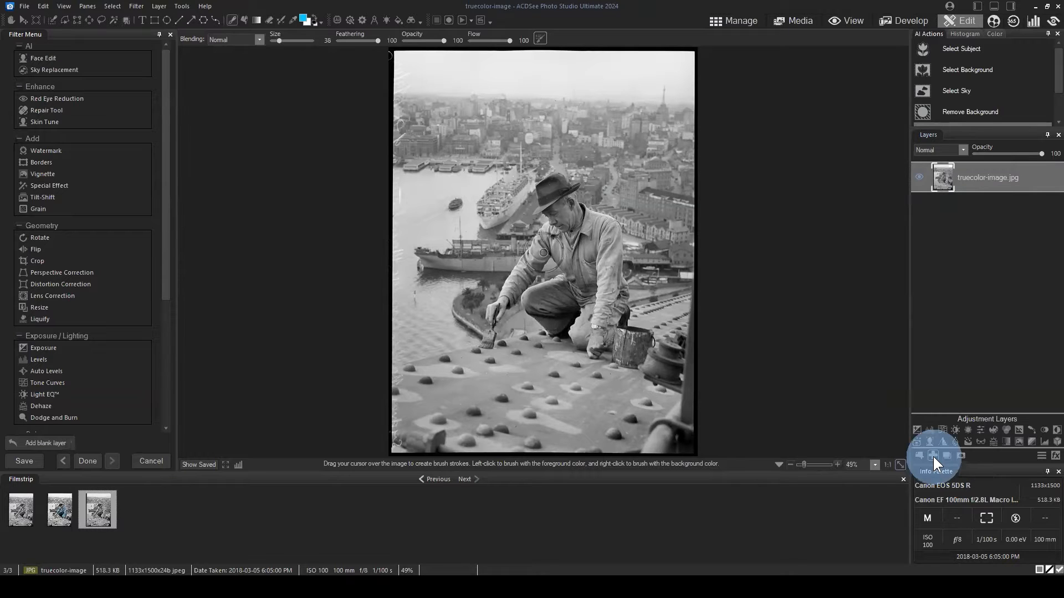
- Rename the new blank layer as Hat Layer
{"action": "left_click", "coordinate": [982, 178]}
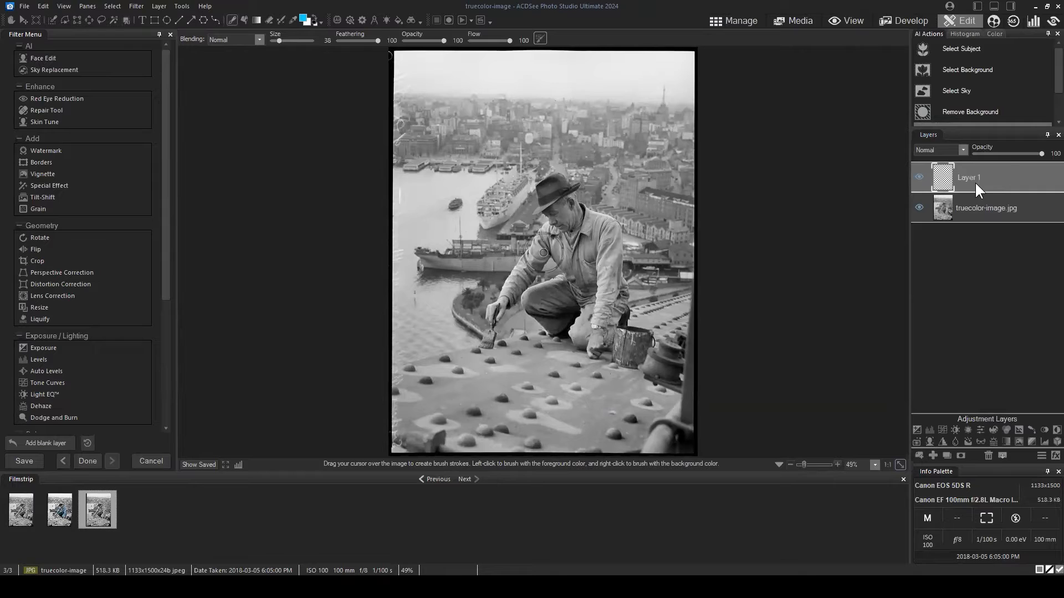
{"action": "left_click", "coordinate": [977, 179]}
{"action": "left_click", "coordinate": [973, 172]}
{"action": "left_click", "coordinate": [971, 180]}
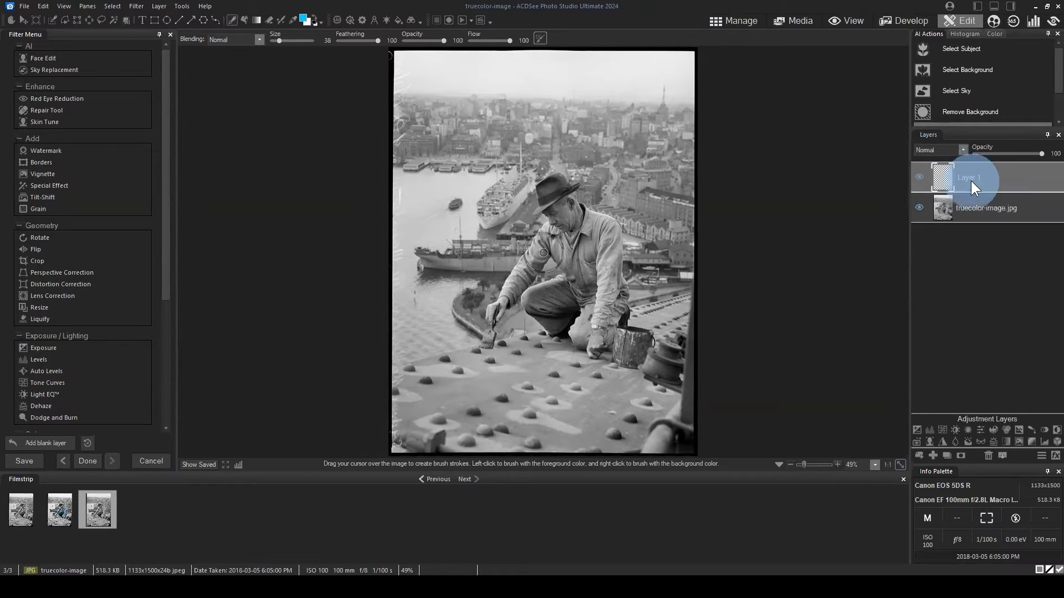
{"action": "right_click", "coordinate": [971, 181]}
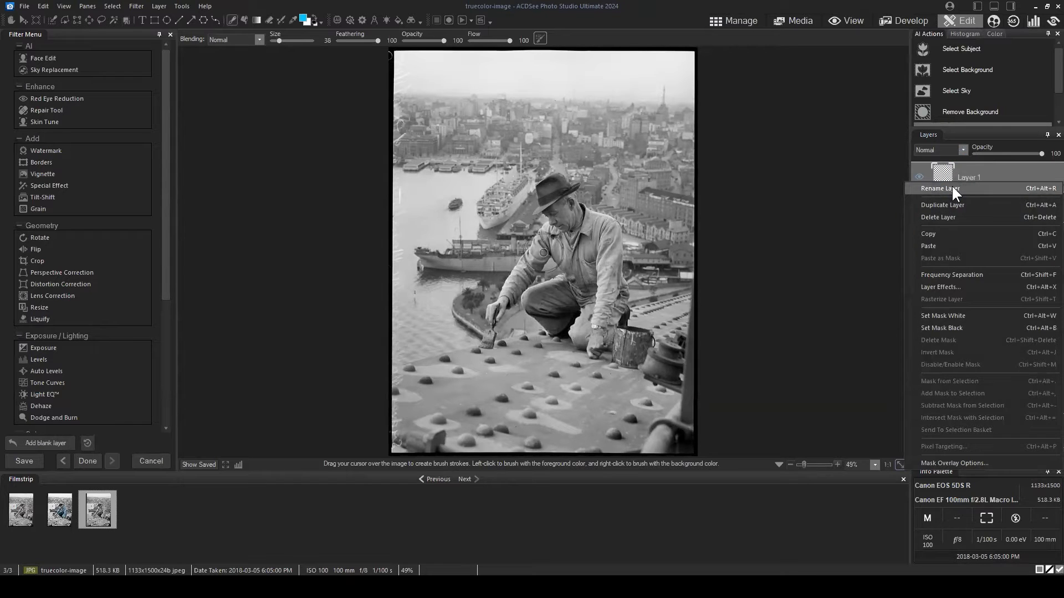
{"action": "left_click", "coordinate": [953, 191]}
{"action": "type", "text": "Hat"}
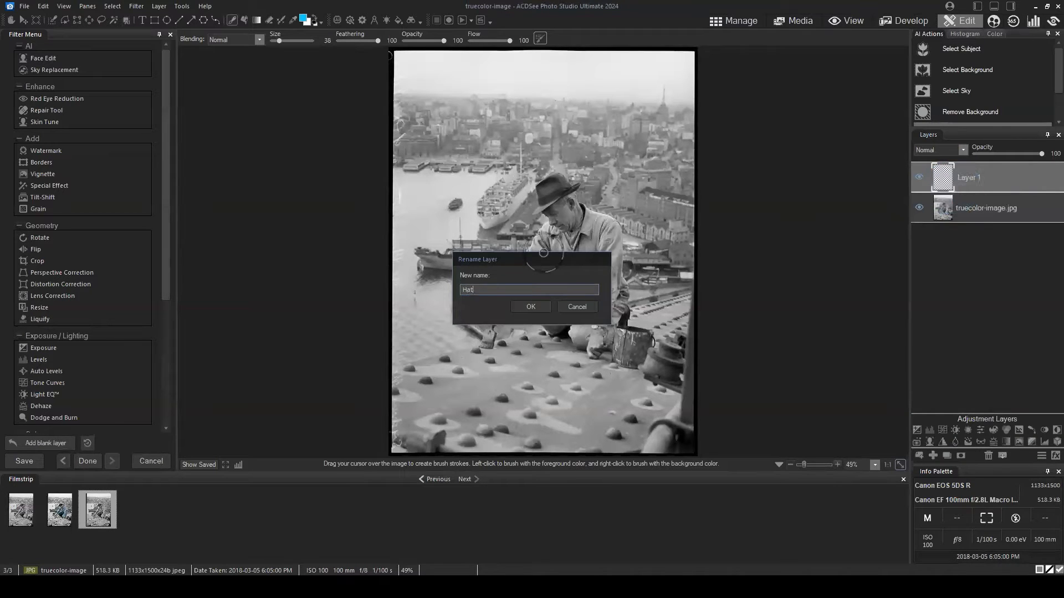
{"action": "type", "text": " Layer"}
{"action": "key", "text": "Return"}
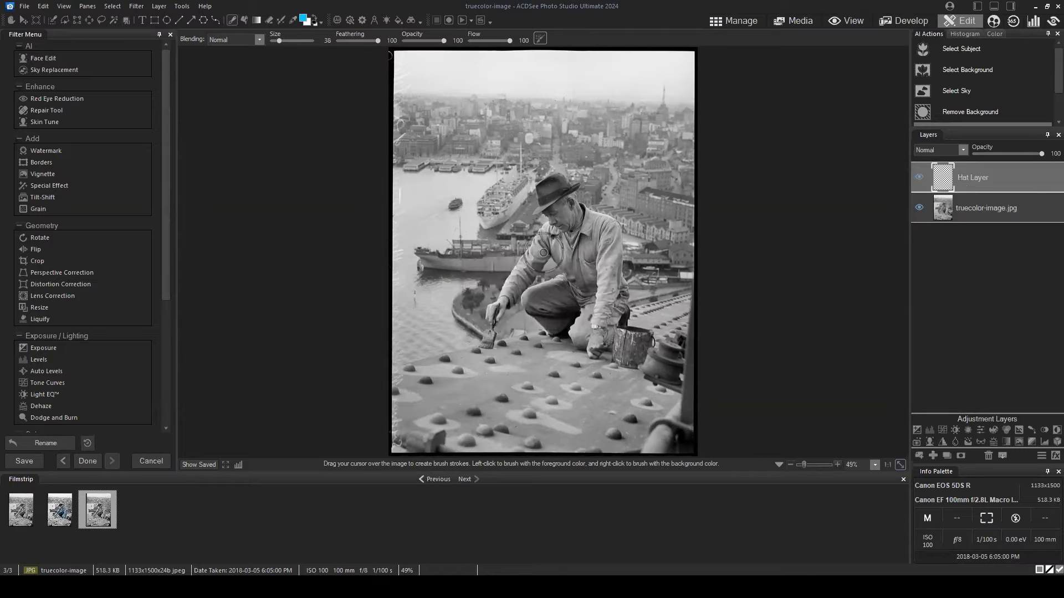
- With Hat Layer selected, pick a dark red from the standard palette for the foreground color, keeping the color dialog clear of the photo
{"action": "left_click", "coordinate": [973, 179]}
{"action": "left_click", "coordinate": [975, 173]}
{"action": "double_click", "coordinate": [979, 178]}
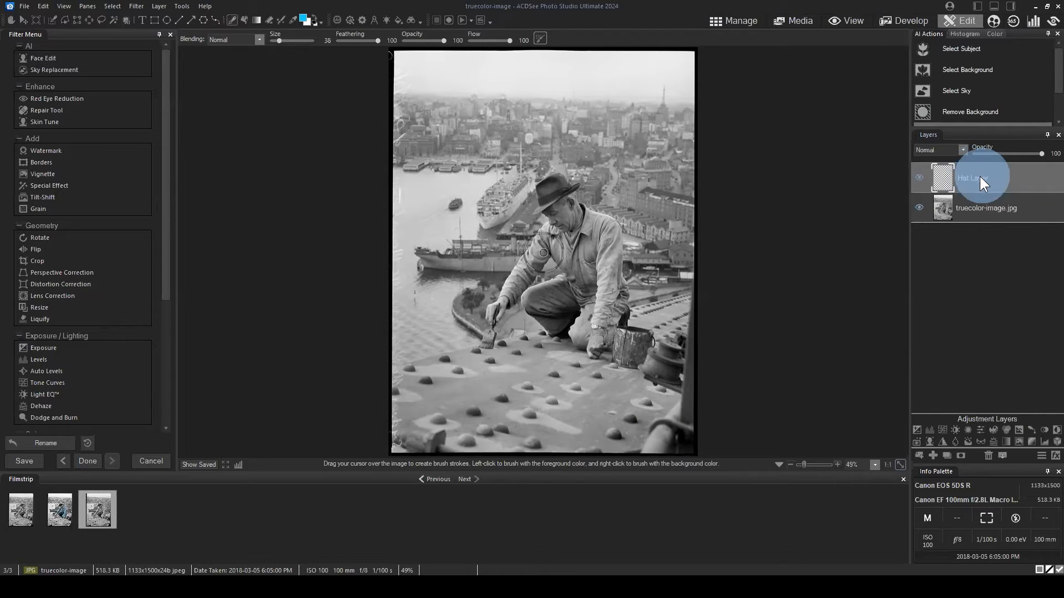
{"action": "left_click", "coordinate": [303, 19]}
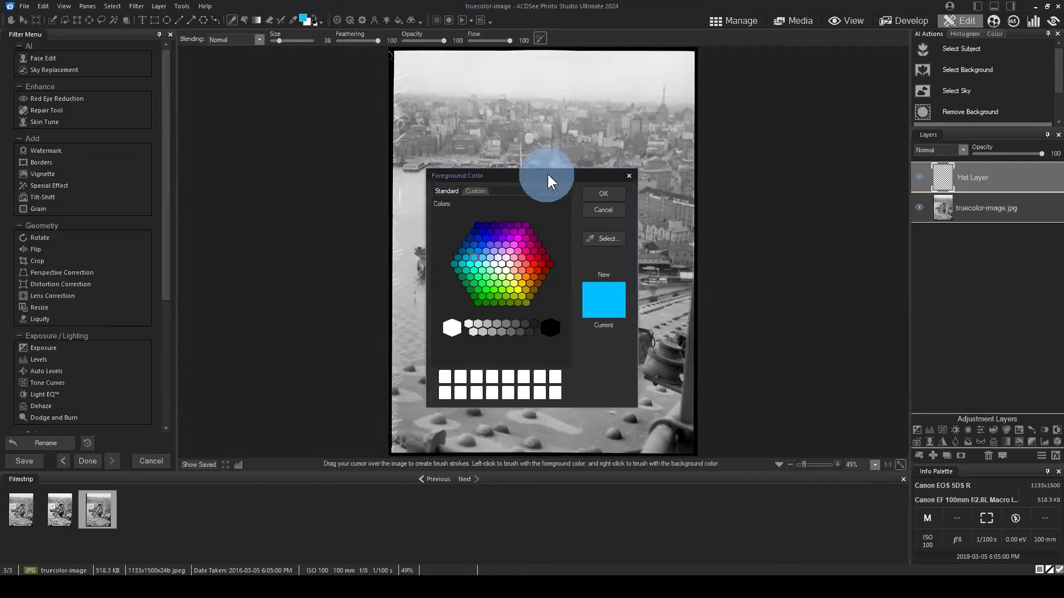
{"action": "left_click_drag", "start_coordinate": [555, 177], "coordinate": [785, 143]}
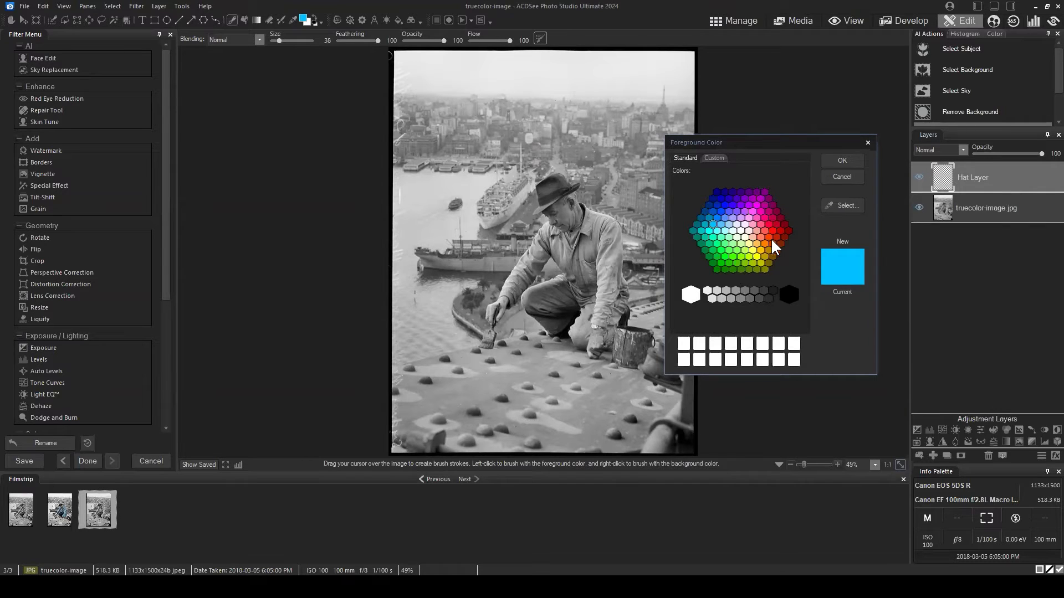
{"action": "left_click", "coordinate": [780, 218]}
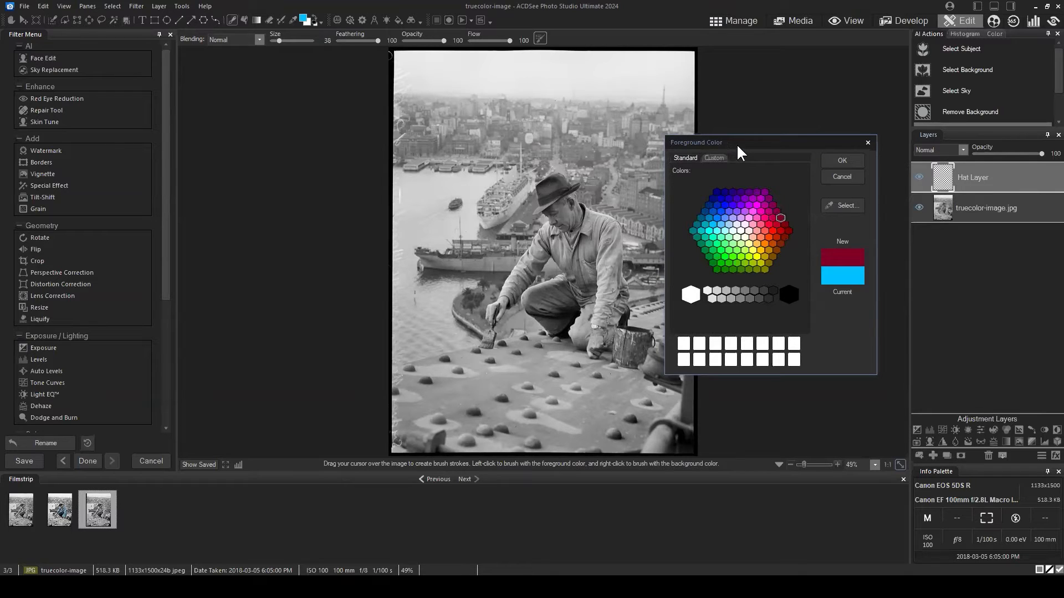
- Adjust the foreground color in the custom color picker to the fully saturated, bright pinkish red FF0048
{"action": "left_click", "coordinate": [712, 158]}
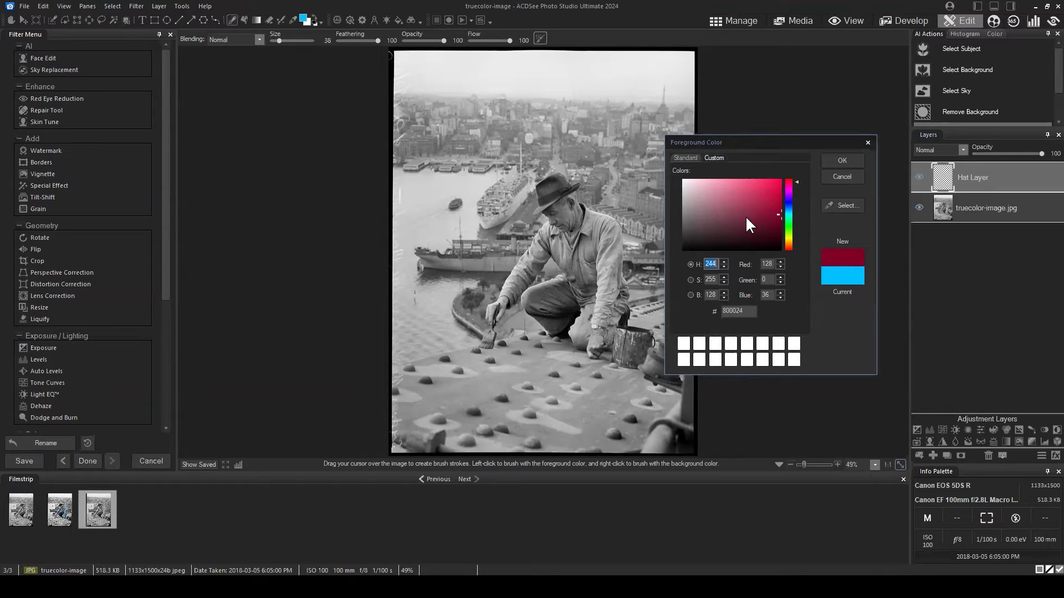
{"action": "mouse_move", "coordinate": [743, 215]}
{"action": "left_mouse_down"}
{"action": "mouse_move", "coordinate": [684, 184]}
{"action": "mouse_move", "coordinate": [780, 226]}
{"action": "mouse_move", "coordinate": [682, 208]}
{"action": "mouse_move", "coordinate": [696, 228]}
{"action": "mouse_move", "coordinate": [784, 221]}
{"action": "mouse_move", "coordinate": [723, 231]}
{"action": "mouse_move", "coordinate": [751, 206]}
{"action": "mouse_move", "coordinate": [735, 205]}
{"action": "left_mouse_up"}
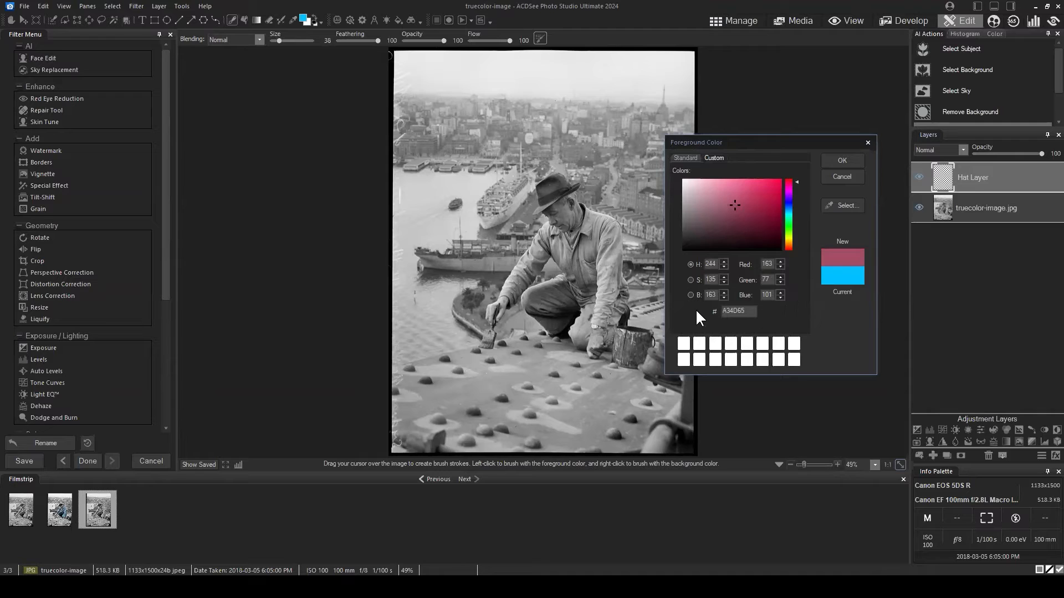
{"action": "left_click_drag", "start_coordinate": [780, 217], "coordinate": [797, 159]}
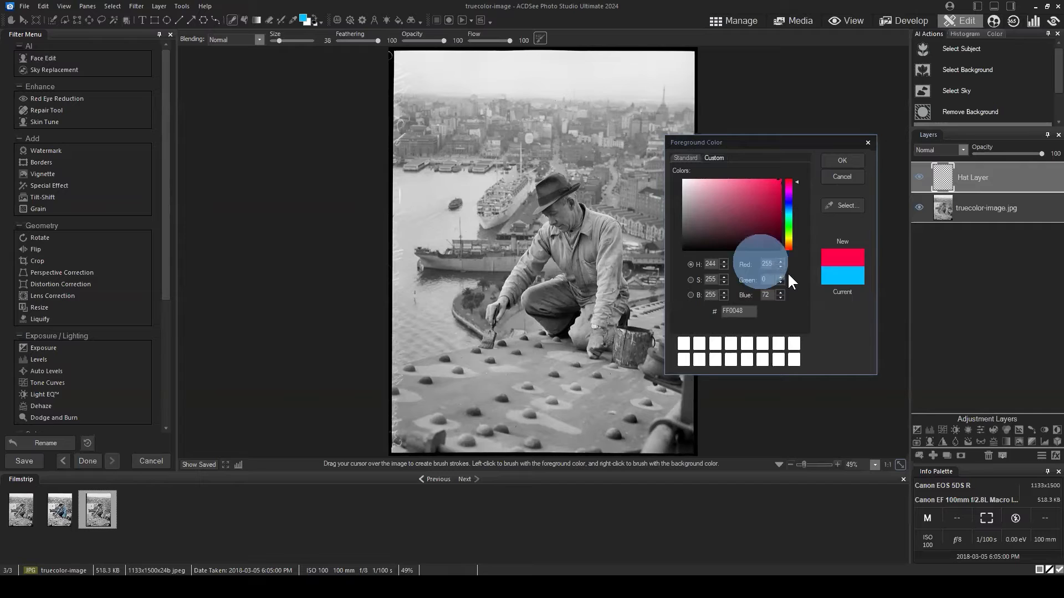
- Examine the Red, Green and Blue values that define the chosen custom foreground color
{"action": "left_click", "coordinate": [749, 285]}
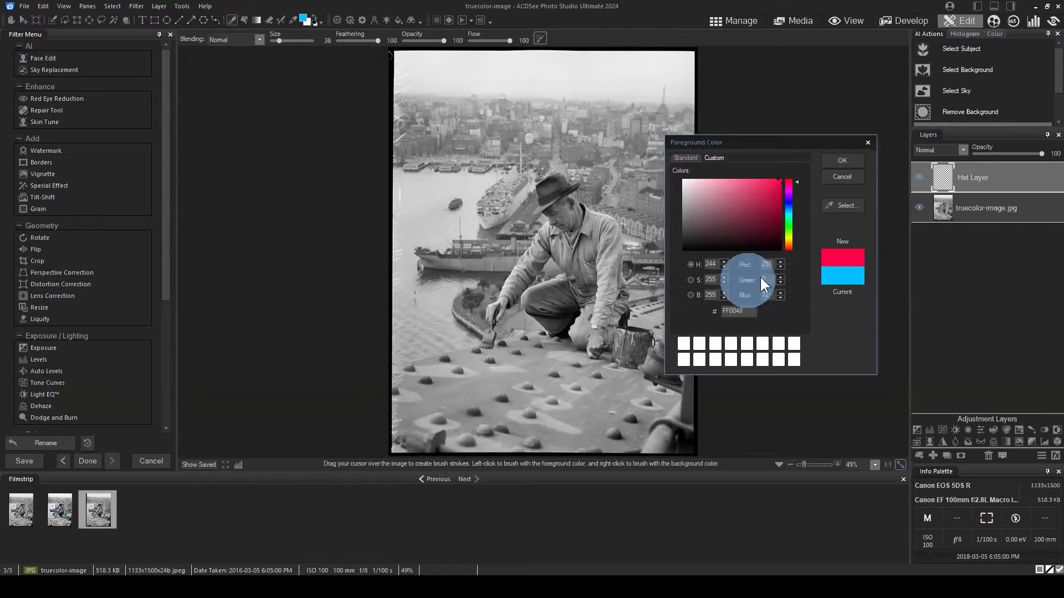
{"action": "left_click", "coordinate": [757, 284]}
{"action": "left_click", "coordinate": [755, 286]}
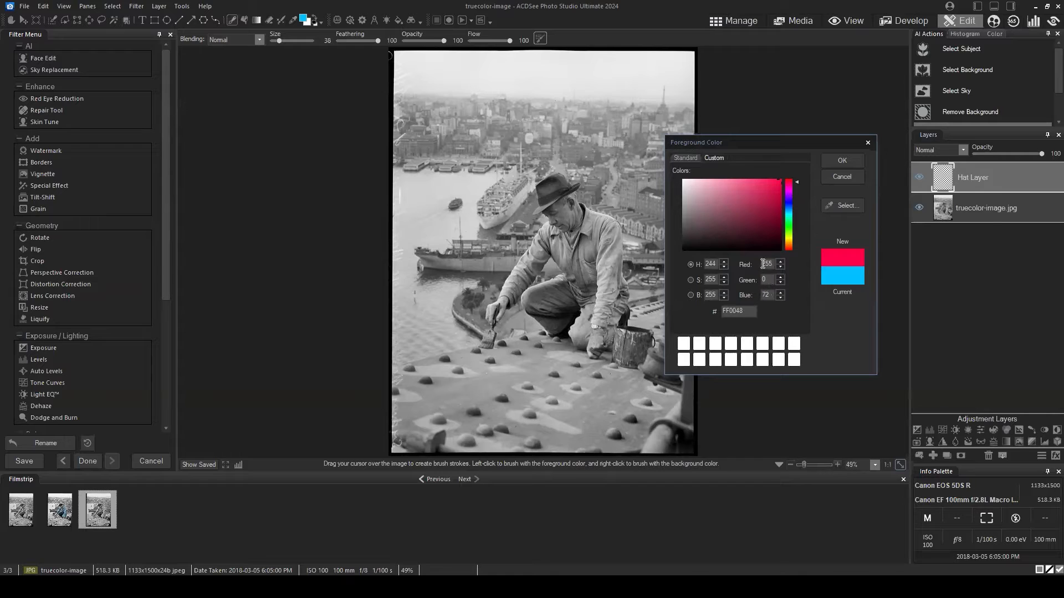
{"action": "double_click", "coordinate": [763, 264]}
{"action": "left_click", "coordinate": [771, 281]}
{"action": "double_click", "coordinate": [761, 297]}
{"action": "left_click", "coordinate": [778, 181]}
{"action": "double_click", "coordinate": [762, 264]}
{"action": "left_click", "coordinate": [773, 264]}
{"action": "left_click_drag", "start_coordinate": [774, 264], "coordinate": [752, 264]}
{"action": "left_click_drag", "start_coordinate": [772, 266], "coordinate": [760, 263]}
{"action": "left_click", "coordinate": [766, 279]}
{"action": "left_click", "coordinate": [768, 295]}
{"action": "left_click", "coordinate": [771, 296]}
- Select the custom color's hex code and look up #FF0048 with a Google search in the browser
{"action": "left_click_drag", "start_coordinate": [746, 314], "coordinate": [712, 319]}
{"action": "left_click", "coordinate": [755, 311]}
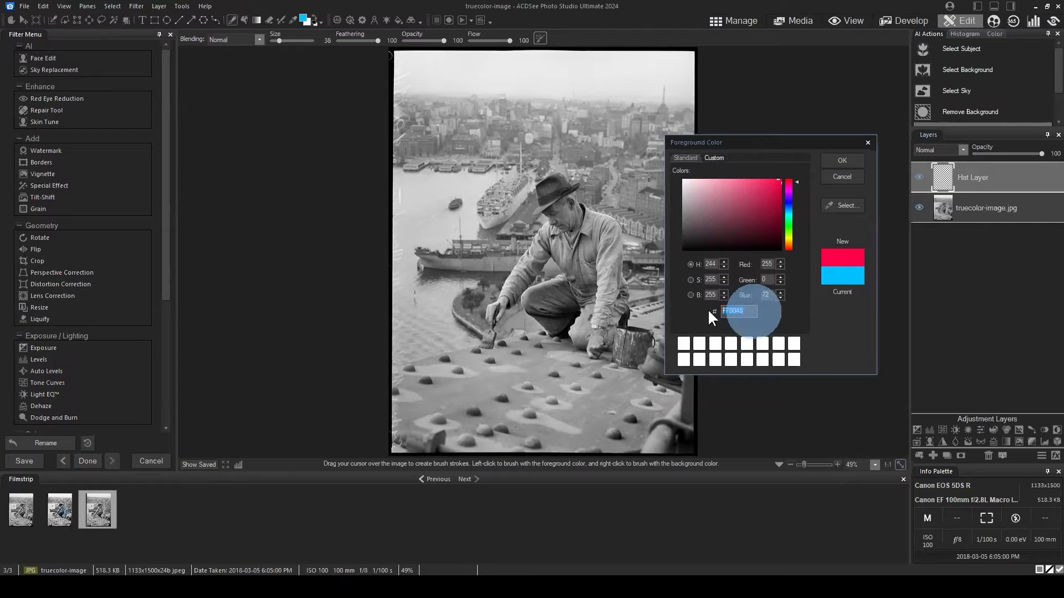
{"action": "double_click", "coordinate": [748, 313]}
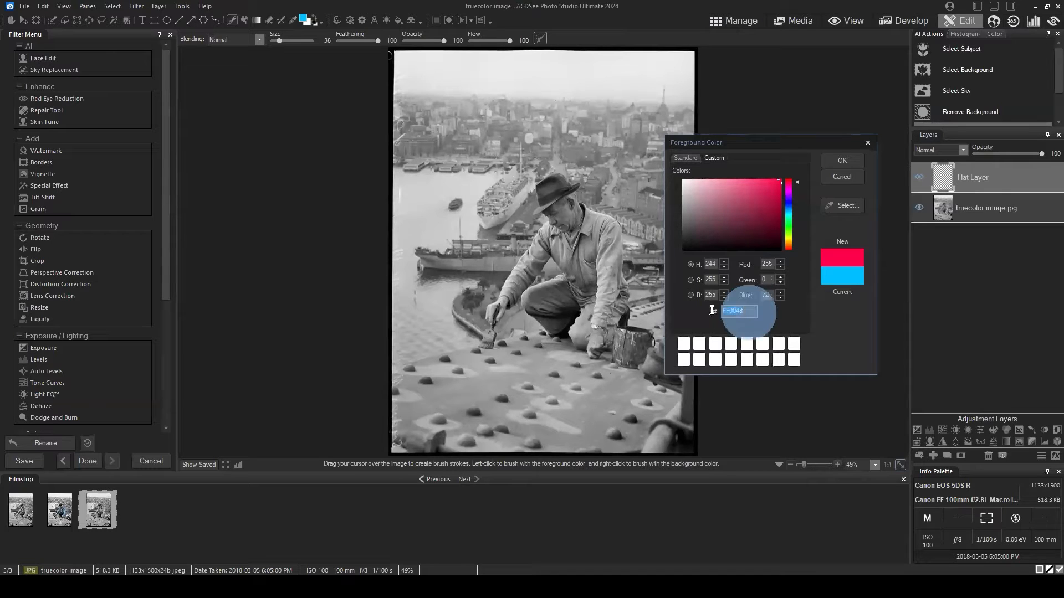
{"action": "double_click", "coordinate": [748, 313]}
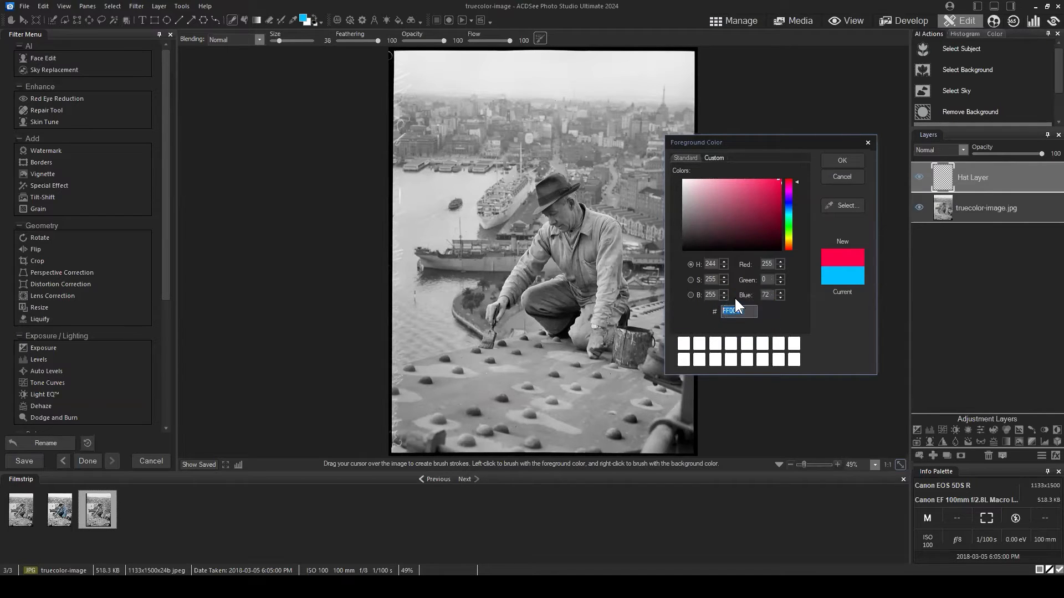
{"action": "double_click", "coordinate": [749, 314]}
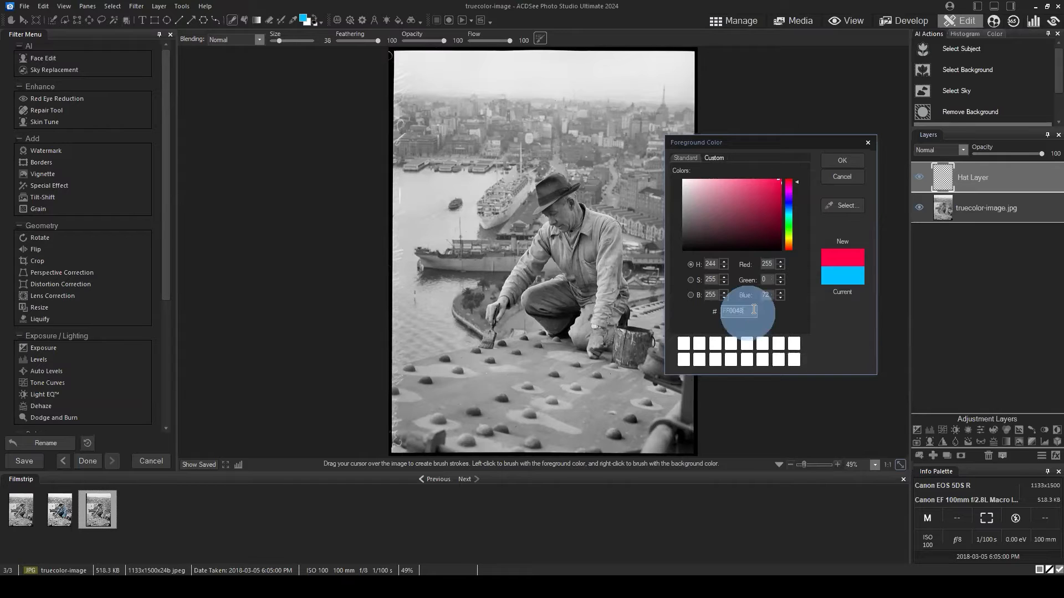
{"action": "double_click", "coordinate": [748, 310]}
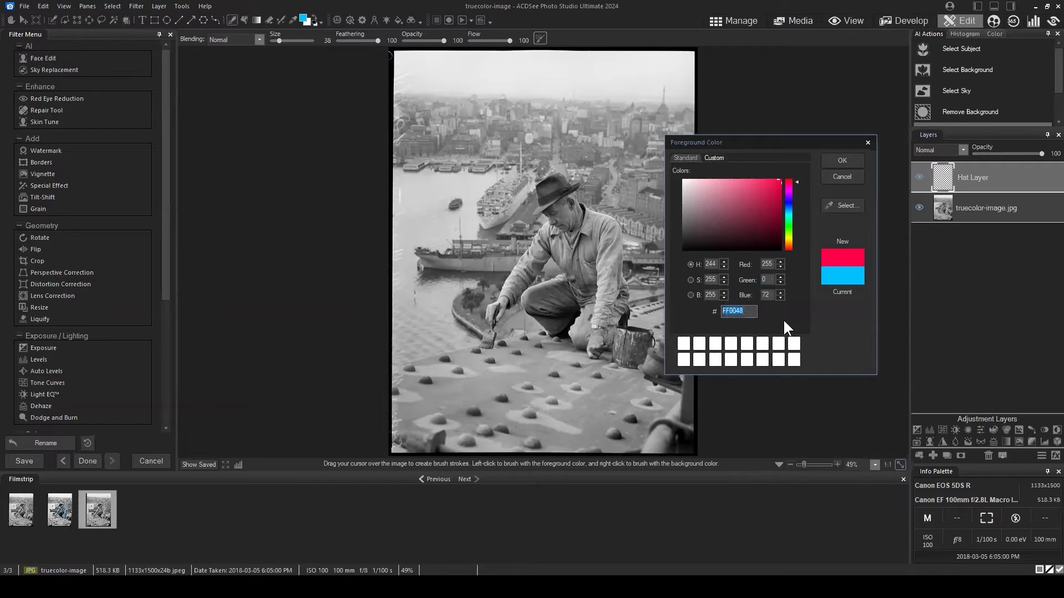
{"action": "left_click", "coordinate": [747, 308]}
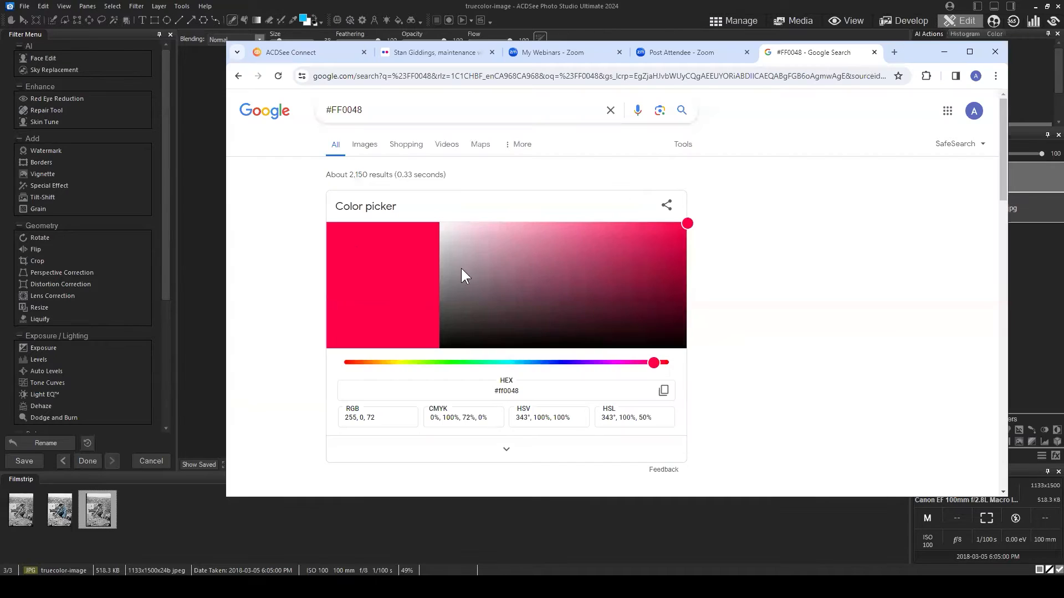
- Compare the hex code #FF0048 with the RGB values given in Google's color picker result
{"action": "left_click", "coordinate": [378, 115]}
{"action": "left_click", "coordinate": [393, 108]}
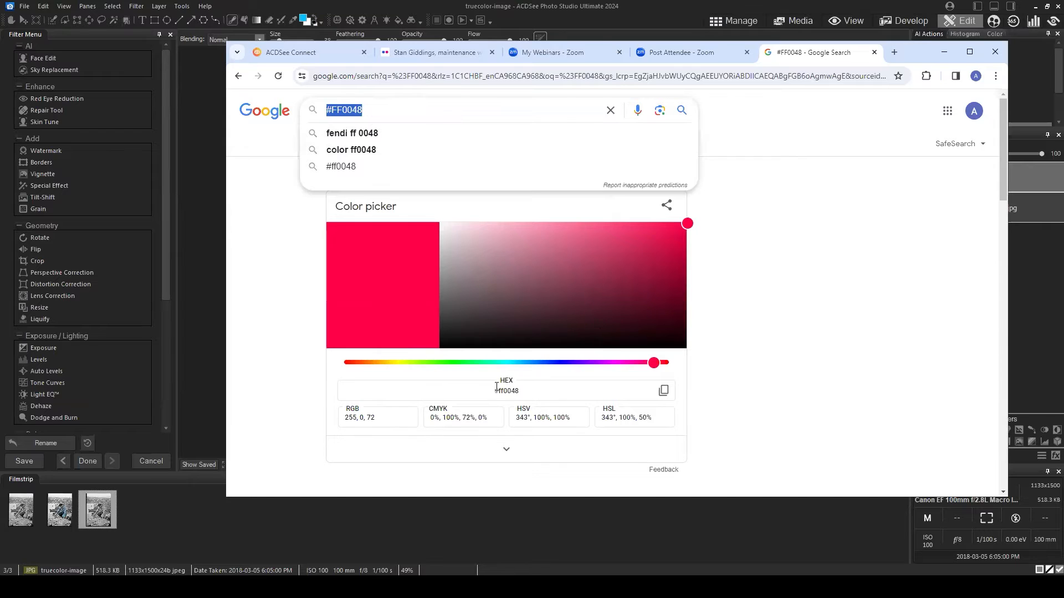
{"action": "left_click", "coordinate": [817, 238]}
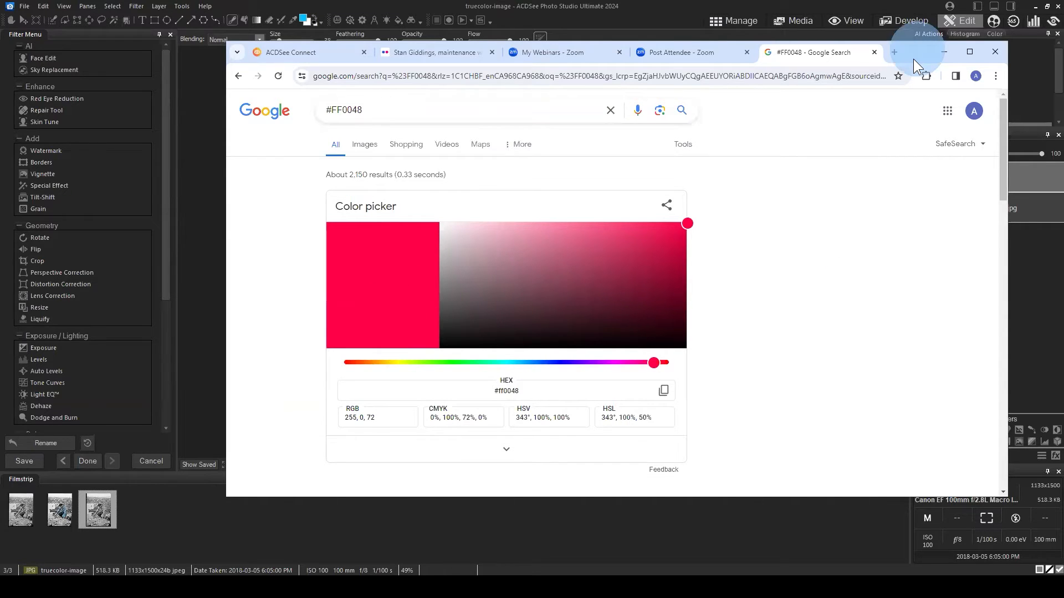
{"action": "left_click_drag", "start_coordinate": [913, 58], "coordinate": [895, 73]}
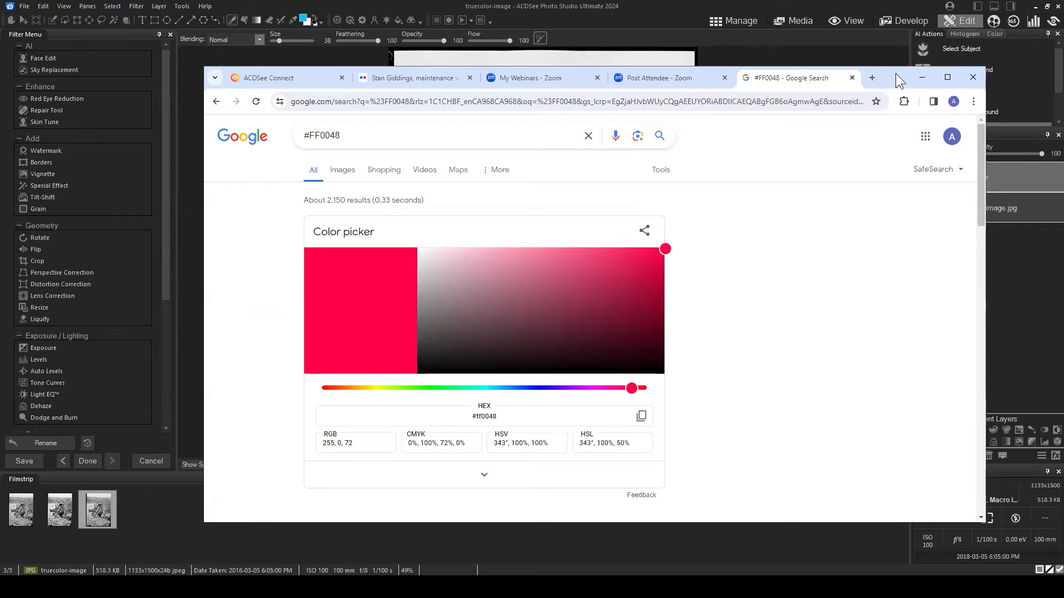
{"action": "triple_click", "coordinate": [364, 135]}
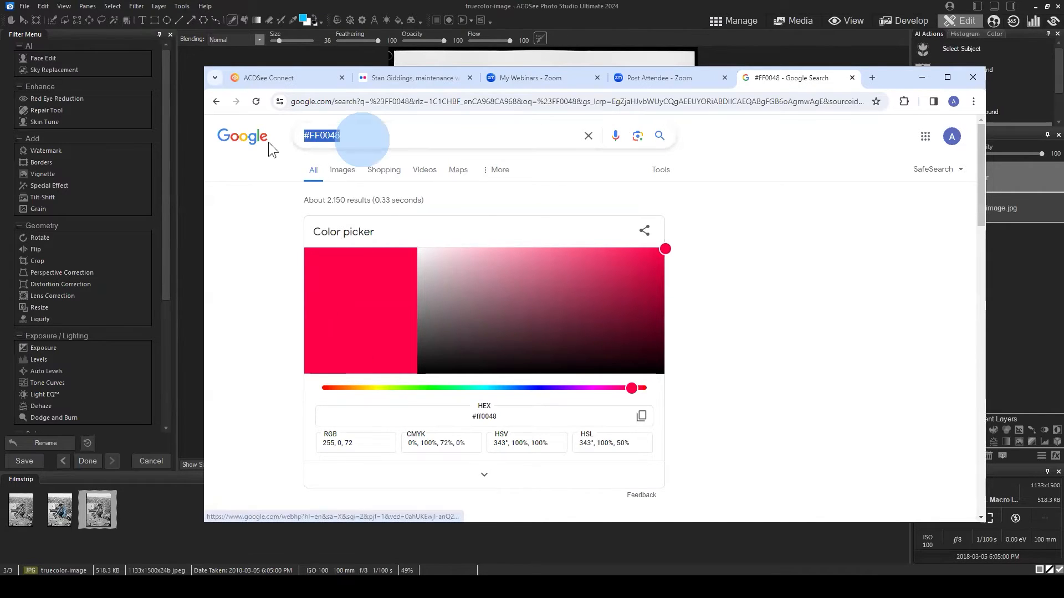
{"action": "mouse_move", "coordinate": [365, 135]}
{"action": "left_mouse_down"}
{"action": "mouse_move", "coordinate": [261, 139]}
{"action": "mouse_move", "coordinate": [356, 135]}
{"action": "left_mouse_up"}
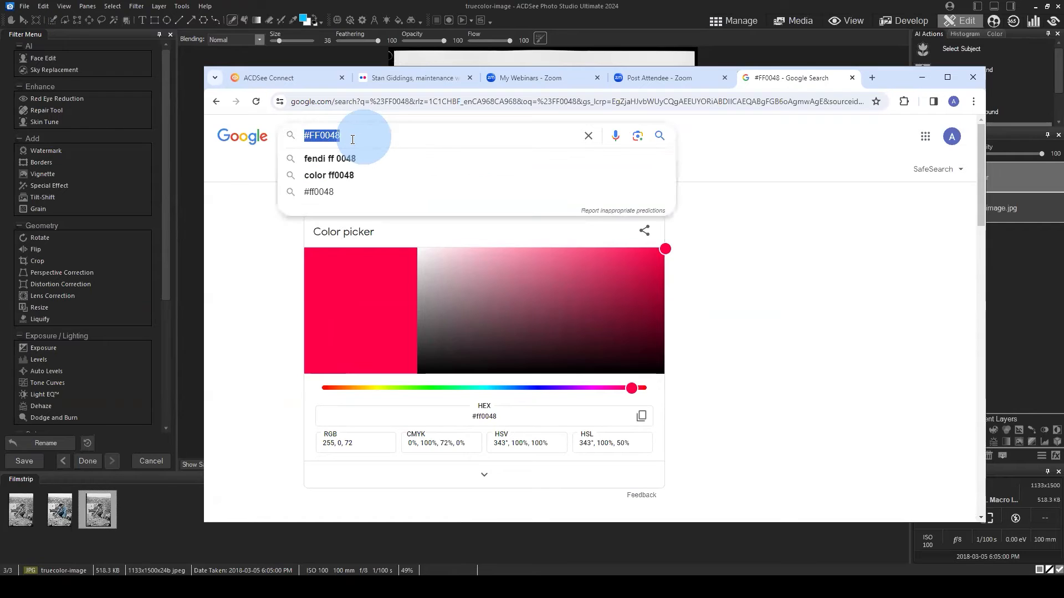
{"action": "left_click", "coordinate": [372, 137]}
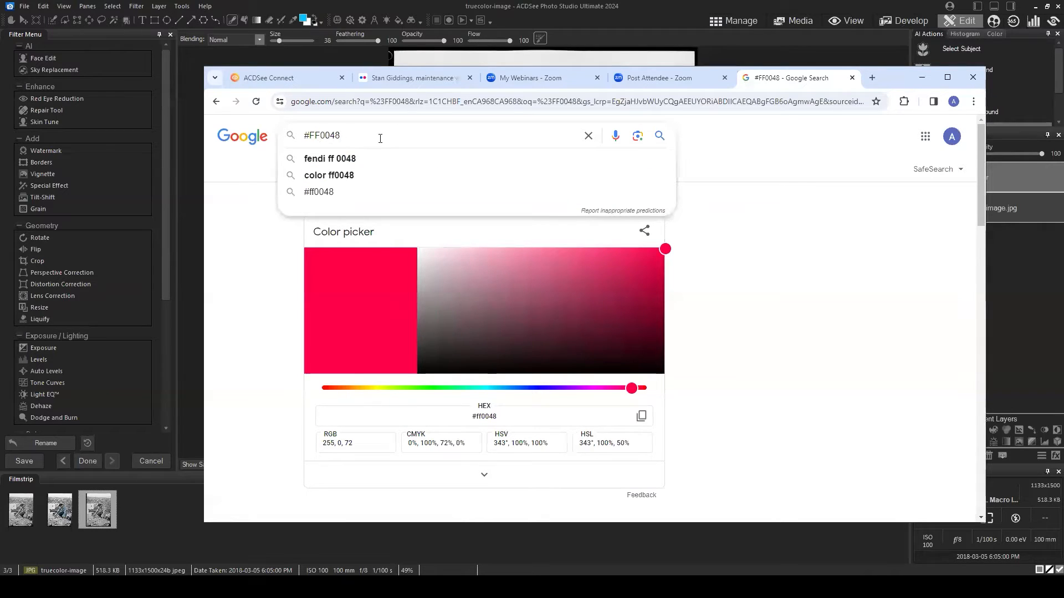
{"action": "left_click", "coordinate": [870, 419]}
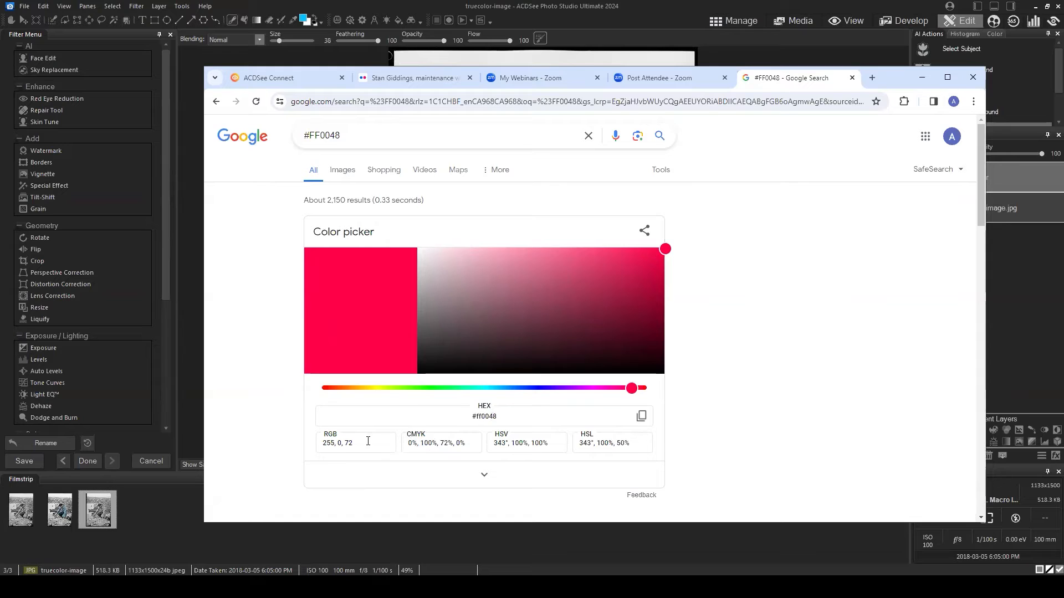
{"action": "left_click_drag", "start_coordinate": [367, 441], "coordinate": [304, 445]}
{"action": "left_click_drag", "start_coordinate": [892, 88], "coordinate": [846, 519]}
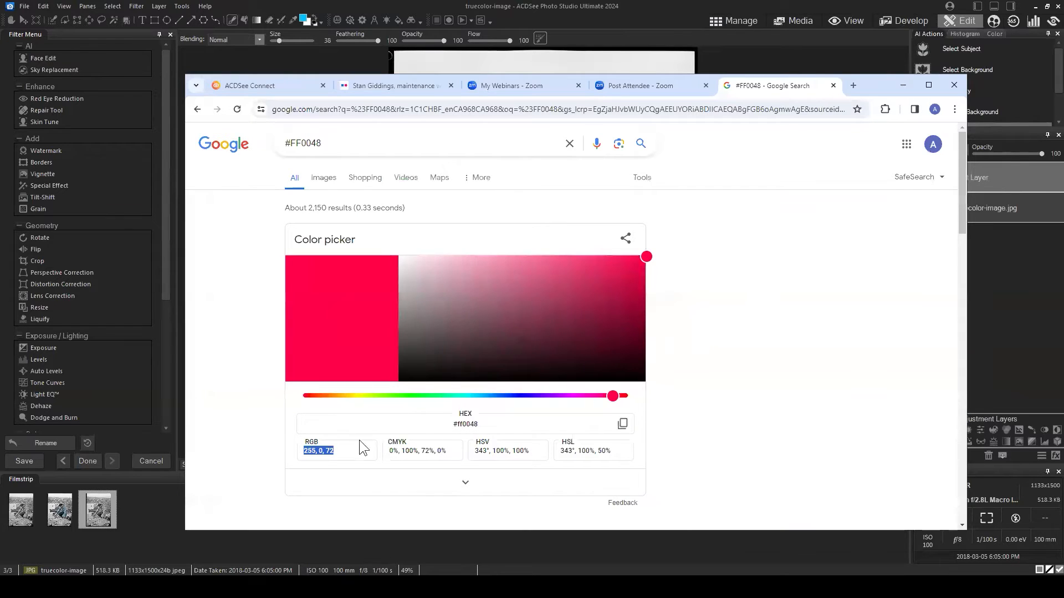
{"action": "triple_click", "coordinate": [357, 449]}
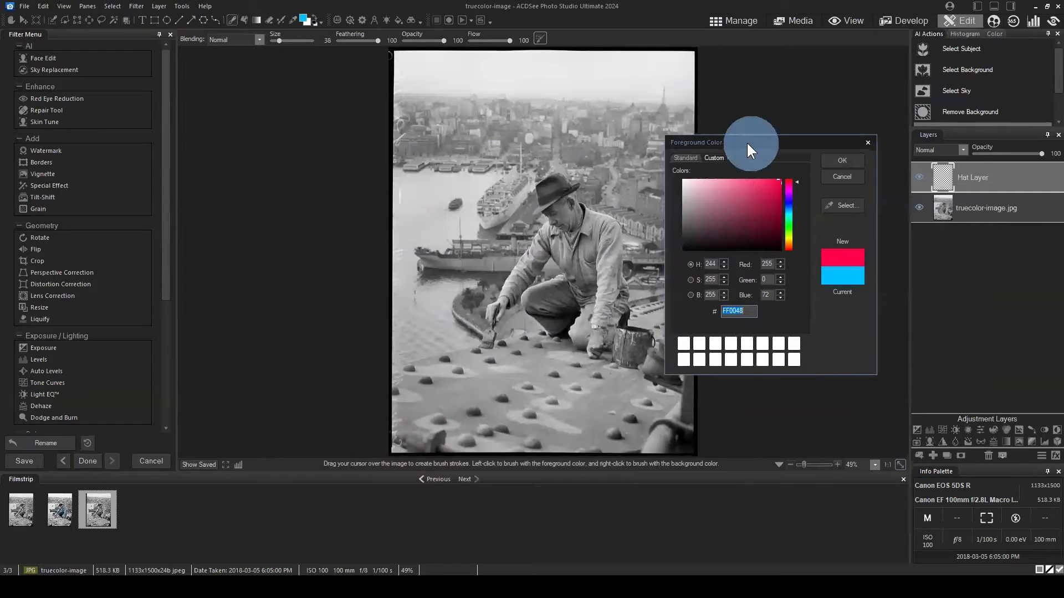
- Switch back to ACDSee Photo Studio and shift the custom foreground color's hue to 255, producing the red FF0004
{"action": "left_click_drag", "start_coordinate": [746, 141], "coordinate": [766, 133]}
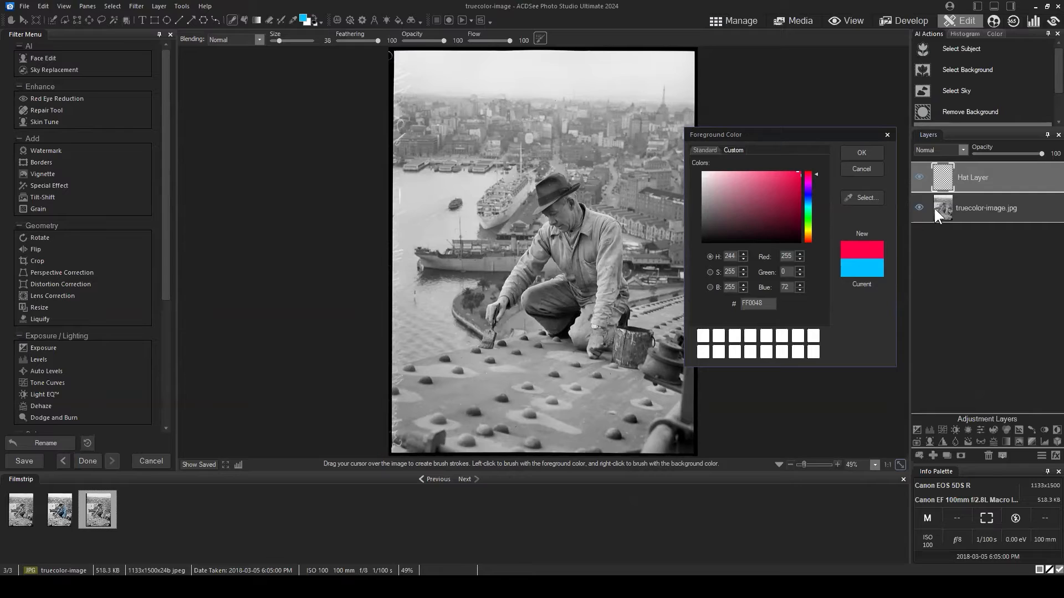
{"action": "left_click_drag", "start_coordinate": [815, 182], "coordinate": [825, 152]}
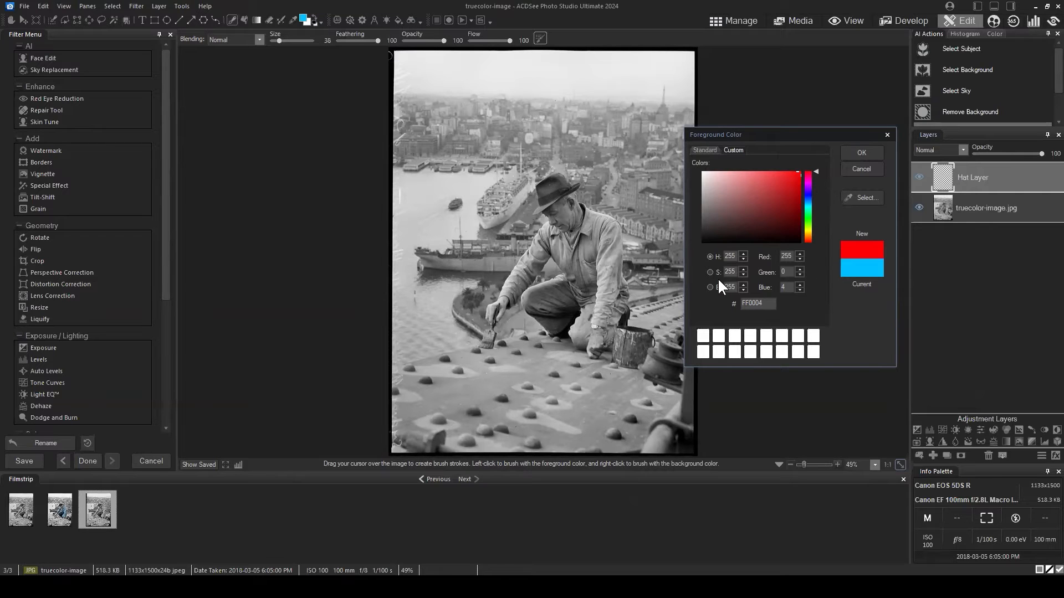
- Sweep the custom color's hue along the spectrum to 38, producing the yellow FFE200
{"action": "double_click", "coordinate": [735, 256]}
{"action": "mouse_move", "coordinate": [813, 172]}
{"action": "left_mouse_down"}
{"action": "mouse_move", "coordinate": [826, 265]}
{"action": "mouse_move", "coordinate": [822, 167]}
{"action": "mouse_move", "coordinate": [823, 245]}
{"action": "mouse_move", "coordinate": [813, 197]}
{"action": "mouse_move", "coordinate": [822, 171]}
{"action": "mouse_move", "coordinate": [827, 247]}
{"action": "mouse_move", "coordinate": [822, 167]}
{"action": "left_mouse_up"}
{"action": "left_click_drag", "start_coordinate": [735, 256], "coordinate": [715, 254]}
{"action": "mouse_move", "coordinate": [816, 170]}
{"action": "left_mouse_down"}
{"action": "mouse_move", "coordinate": [824, 258]}
{"action": "mouse_move", "coordinate": [816, 152]}
{"action": "left_mouse_up"}
{"action": "left_click_drag", "start_coordinate": [735, 257], "coordinate": [721, 255]}
{"action": "left_click_drag", "start_coordinate": [816, 172], "coordinate": [817, 244]}
{"action": "left_click_drag", "start_coordinate": [813, 238], "coordinate": [816, 231]}
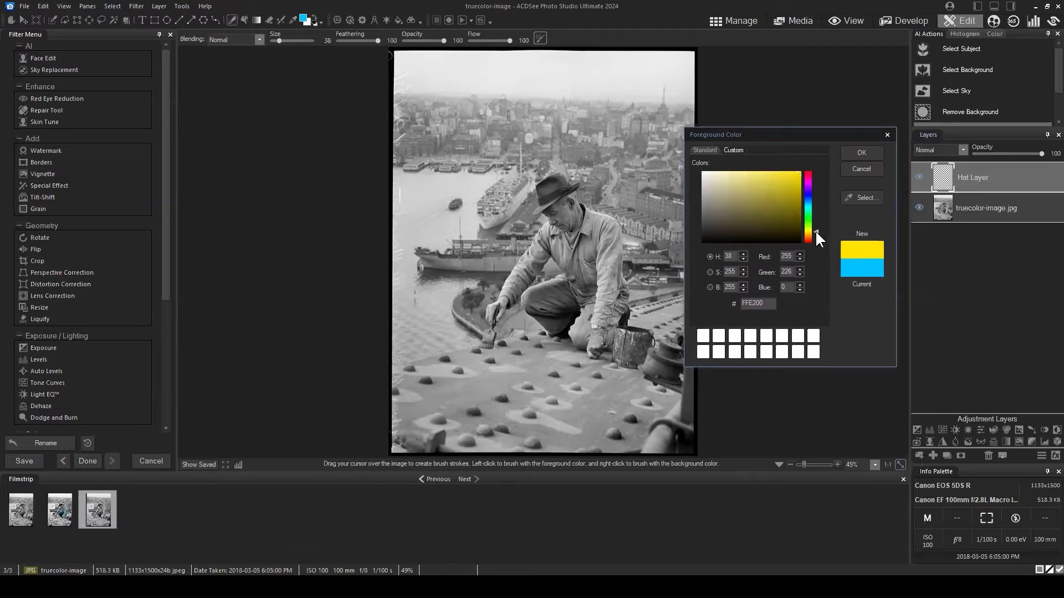
- Shift the custom color's hue to 165 for blue and 112 for green, returning it to 255 after each
{"action": "left_click_drag", "start_coordinate": [815, 231], "coordinate": [813, 195]}
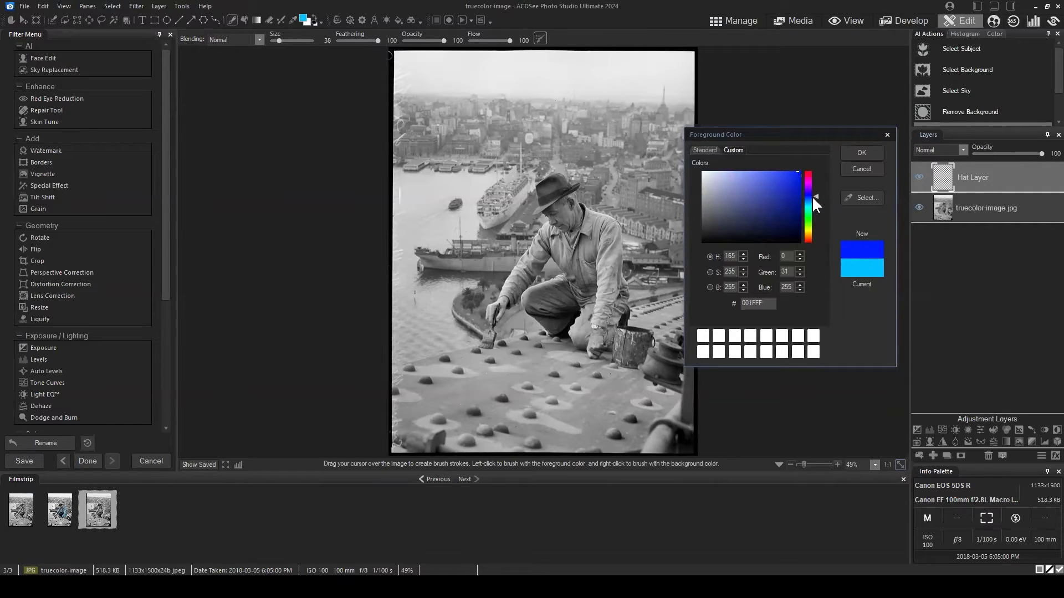
{"action": "left_click_drag", "start_coordinate": [815, 195], "coordinate": [816, 172]}
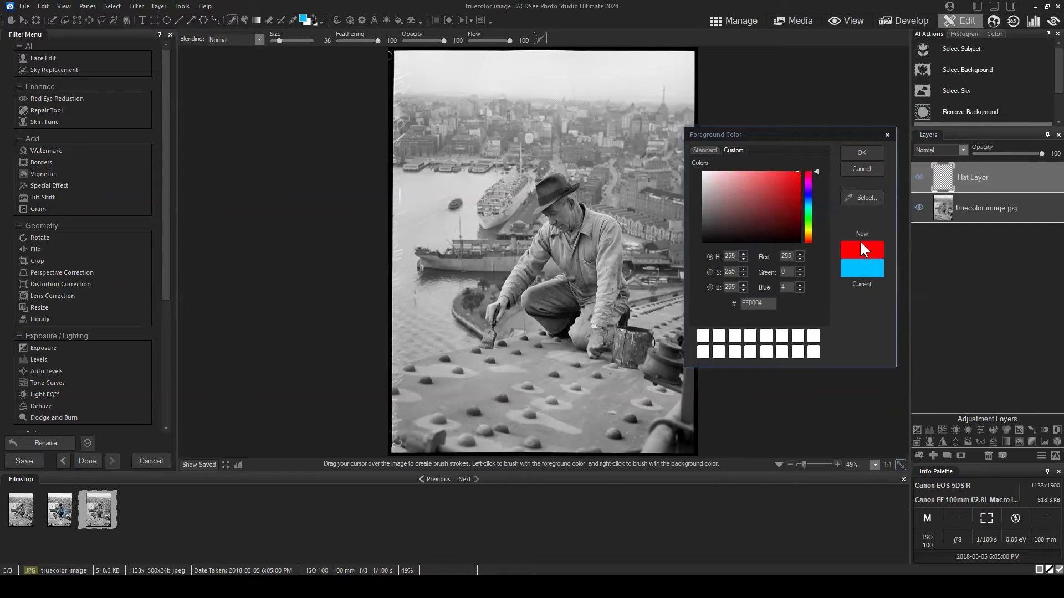
{"action": "double_click", "coordinate": [731, 256]}
{"action": "mouse_move", "coordinate": [810, 171]}
{"action": "left_mouse_down"}
{"action": "mouse_move", "coordinate": [817, 259]}
{"action": "mouse_move", "coordinate": [811, 211]}
{"action": "left_mouse_up"}
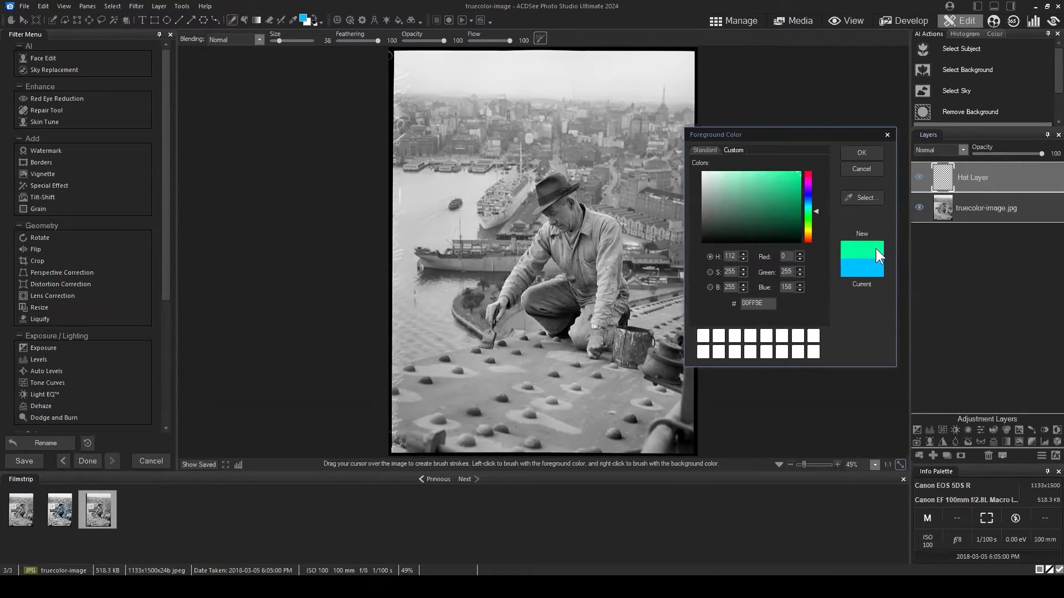
{"action": "left_click_drag", "start_coordinate": [811, 212], "coordinate": [815, 171]}
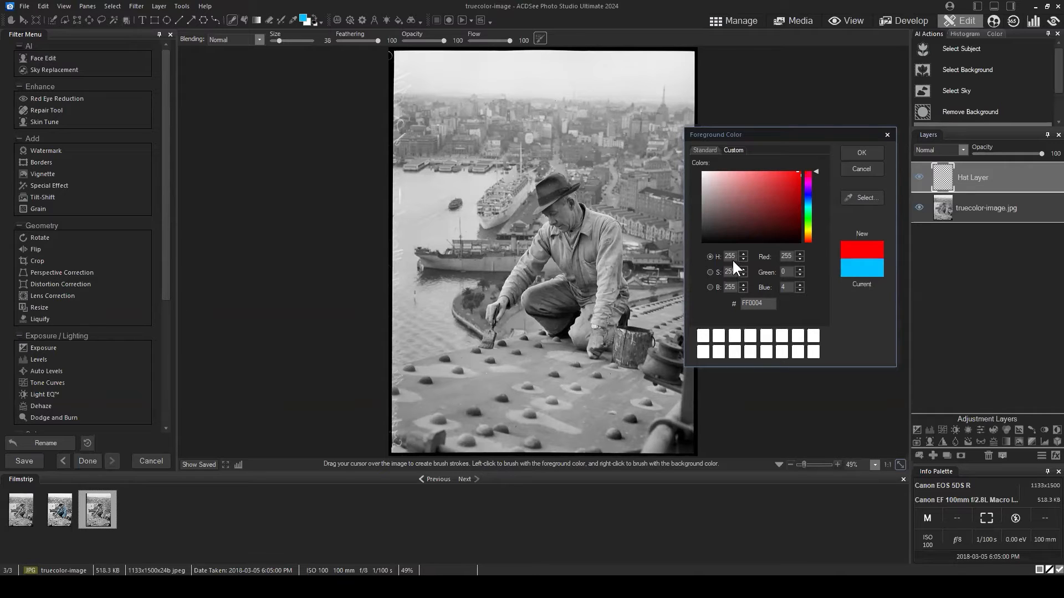
- Reduce the custom color's saturation to 0 for white, raise it to 133 for pink, and return it to 255
{"action": "left_click_drag", "start_coordinate": [736, 255], "coordinate": [726, 256]}
{"action": "mouse_move", "coordinate": [808, 177]}
{"action": "left_mouse_down"}
{"action": "mouse_move", "coordinate": [816, 194]}
{"action": "mouse_move", "coordinate": [819, 174]}
{"action": "mouse_move", "coordinate": [815, 230]}
{"action": "mouse_move", "coordinate": [815, 148]}
{"action": "left_mouse_up"}
{"action": "mouse_move", "coordinate": [799, 171]}
{"action": "left_mouse_down"}
{"action": "mouse_move", "coordinate": [752, 204]}
{"action": "mouse_move", "coordinate": [809, 169]}
{"action": "mouse_move", "coordinate": [680, 158]}
{"action": "left_mouse_up"}
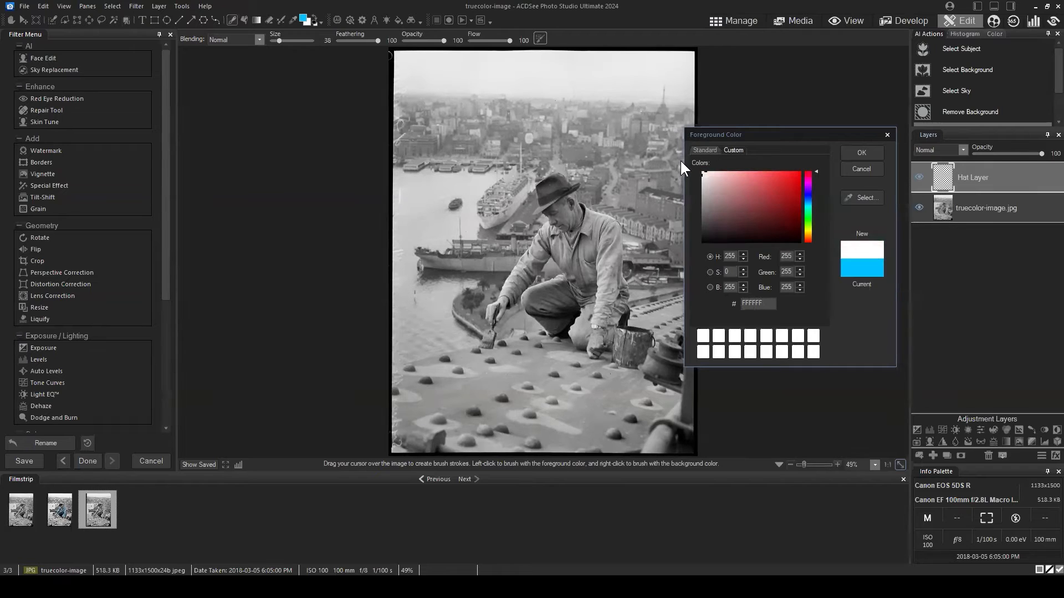
{"action": "left_click", "coordinate": [731, 271]}
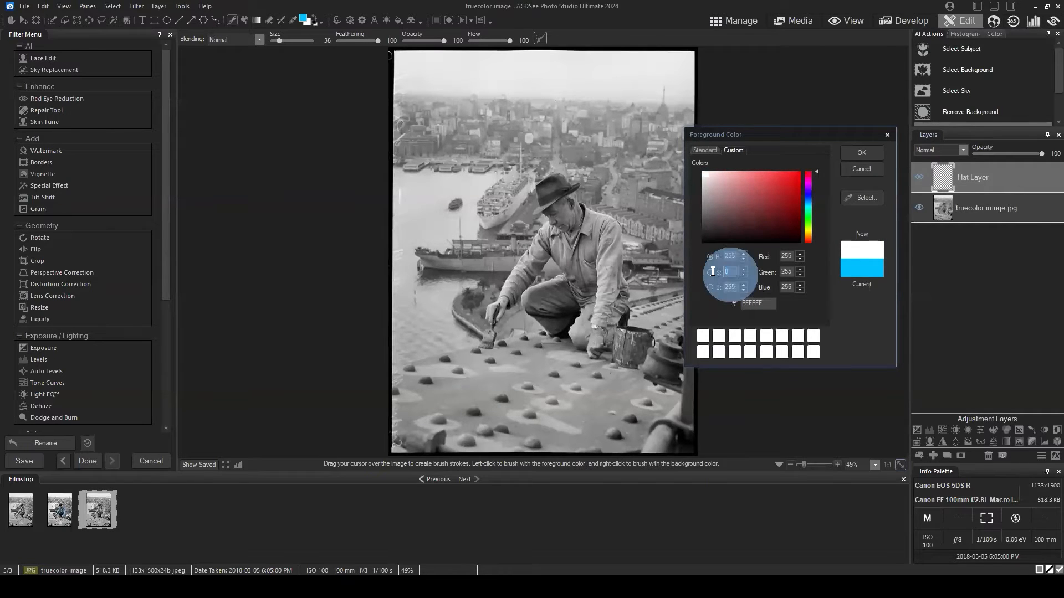
{"action": "left_click", "coordinate": [702, 172]}
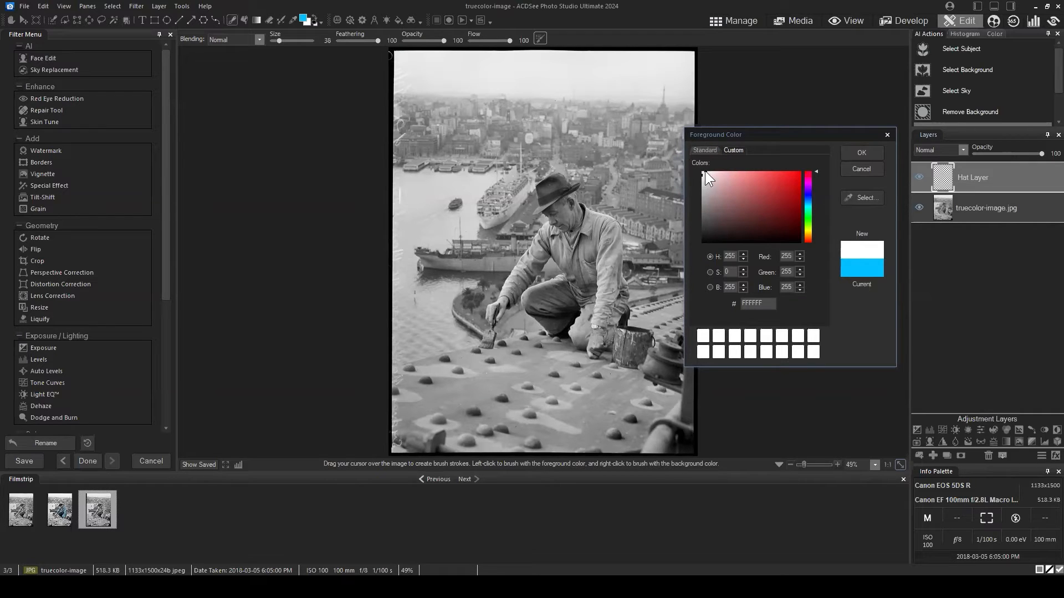
{"action": "mouse_move", "coordinate": [703, 173]}
{"action": "left_mouse_down"}
{"action": "mouse_move", "coordinate": [803, 162]}
{"action": "mouse_move", "coordinate": [753, 160]}
{"action": "left_mouse_up"}
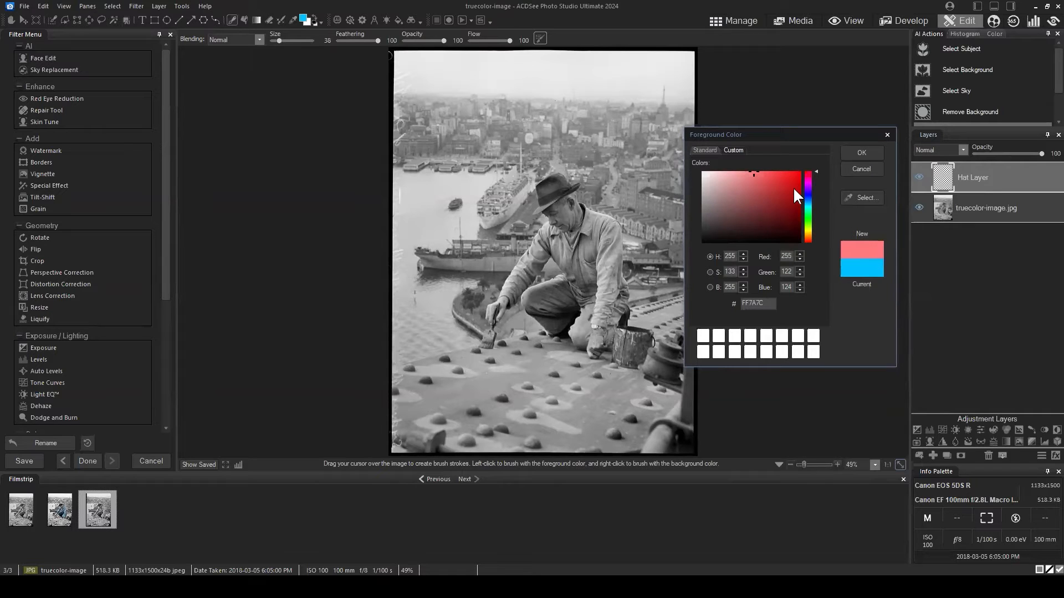
{"action": "left_click_drag", "start_coordinate": [754, 170], "coordinate": [803, 161]}
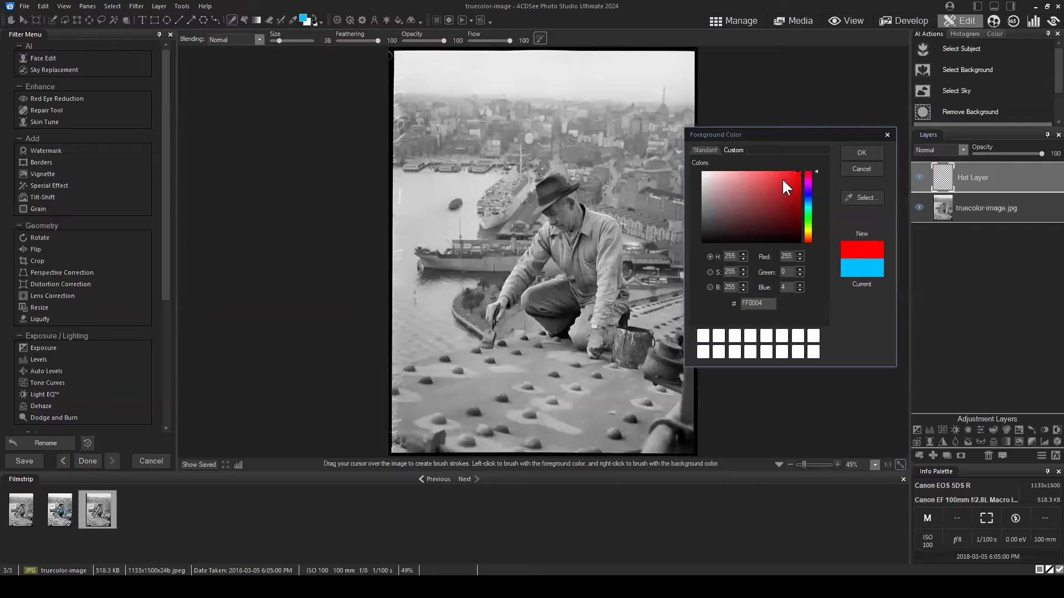
- Lower the custom color's brightness to 0 for black and raise it back to 255 with saturation 135
{"action": "mouse_move", "coordinate": [803, 172]}
{"action": "left_mouse_down"}
{"action": "mouse_move", "coordinate": [753, 165]}
{"action": "mouse_move", "coordinate": [759, 250]}
{"action": "left_mouse_up"}
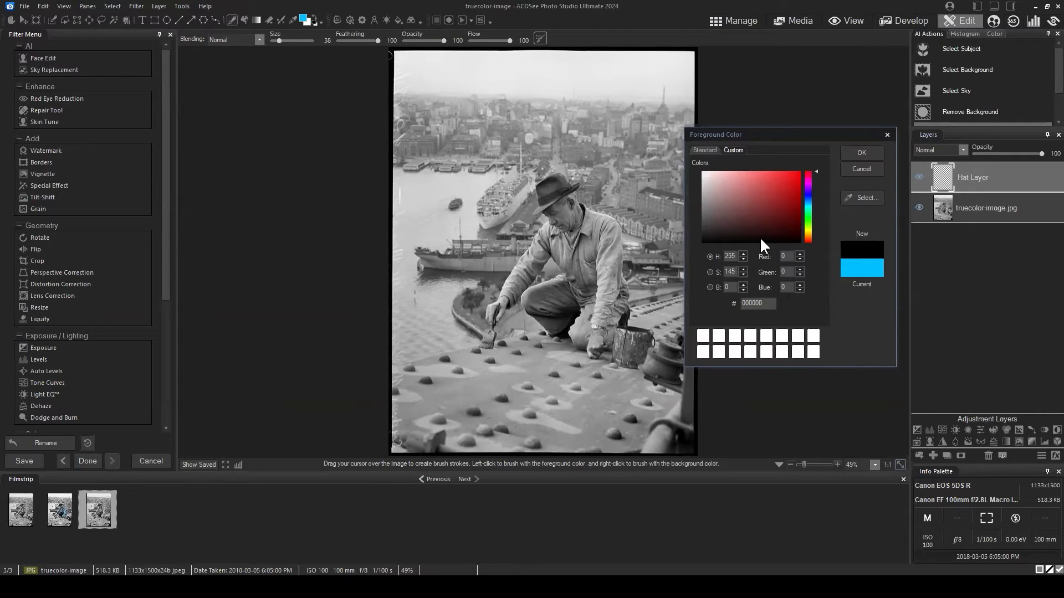
{"action": "left_click", "coordinate": [761, 231]}
{"action": "left_click_drag", "start_coordinate": [758, 239], "coordinate": [755, 174]}
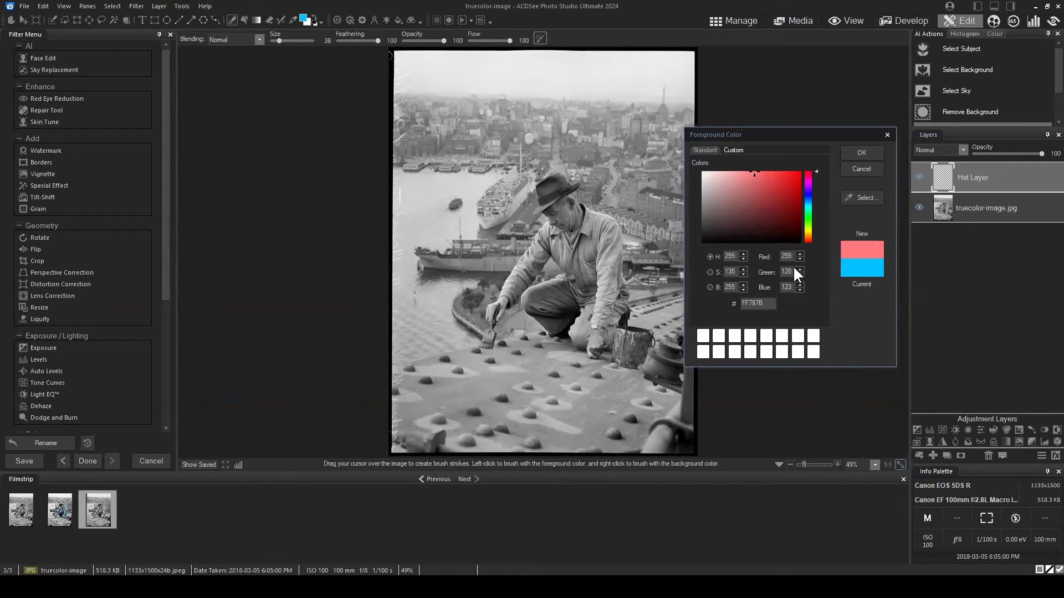
{"action": "left_click", "coordinate": [755, 172]}
- Shift the hue to blue at 169 and on to teal at 128, and darken the shade to 428585
{"action": "left_click_drag", "start_coordinate": [815, 172], "coordinate": [821, 195]}
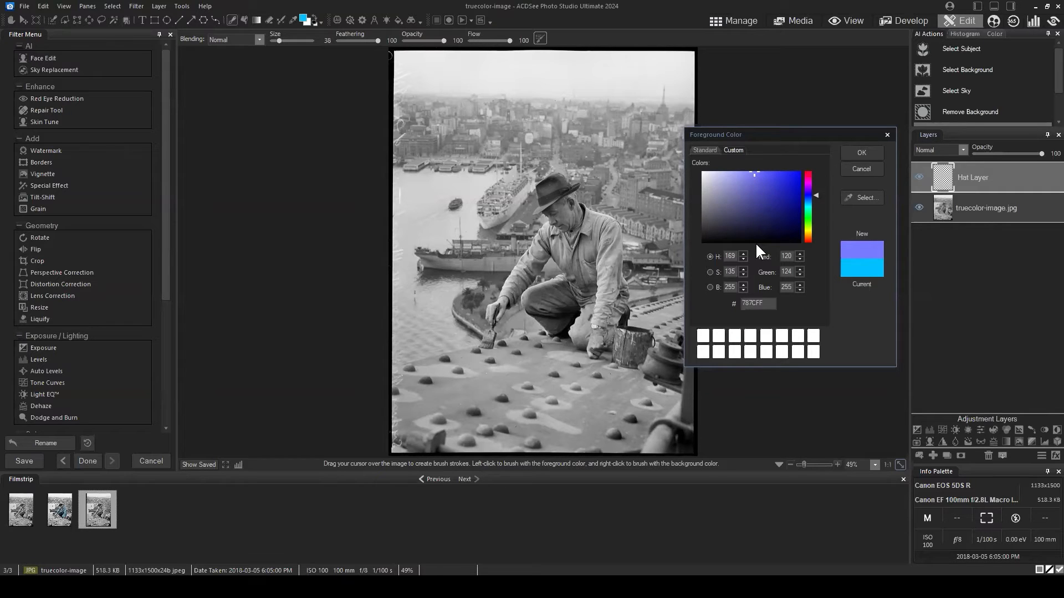
{"action": "mouse_move", "coordinate": [816, 195]}
{"action": "left_mouse_down"}
{"action": "mouse_move", "coordinate": [815, 219]}
{"action": "mouse_move", "coordinate": [814, 200]}
{"action": "mouse_move", "coordinate": [749, 201]}
{"action": "mouse_move", "coordinate": [815, 206]}
{"action": "left_mouse_up"}
{"action": "left_click", "coordinate": [759, 175]}
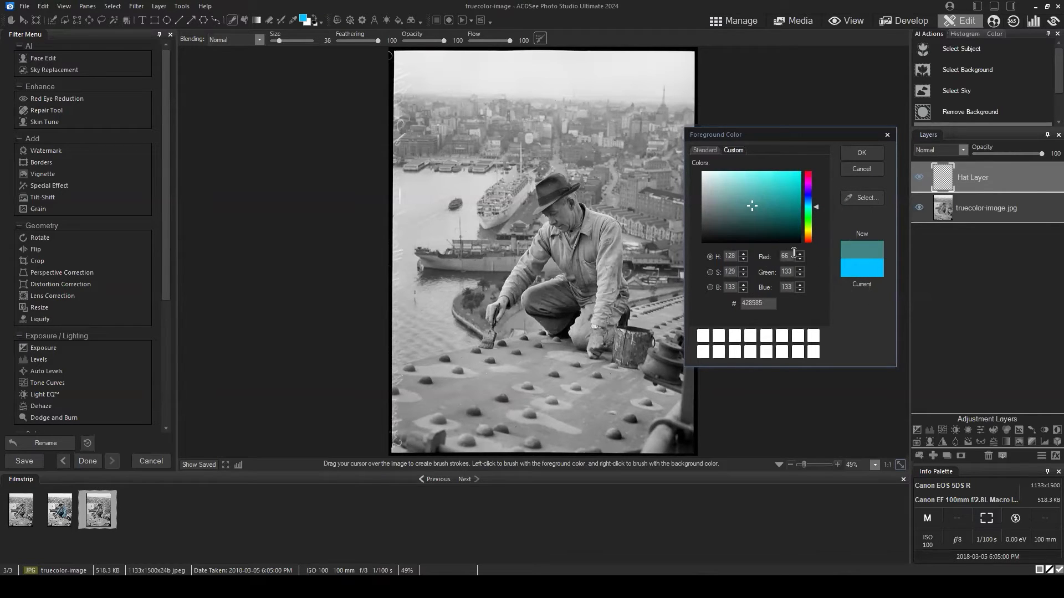
- Return the hue to 255, adjust the shade to the muted red 834041, and discard the color change
{"action": "double_click", "coordinate": [764, 304]}
{"action": "left_click_drag", "start_coordinate": [817, 207], "coordinate": [815, 171]}
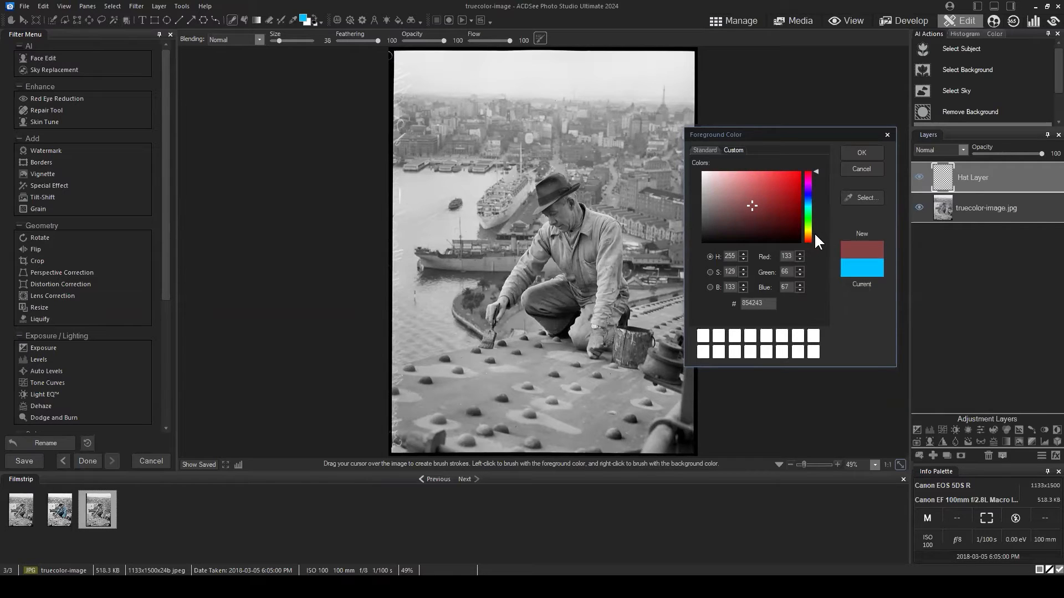
{"action": "mouse_move", "coordinate": [758, 202]}
{"action": "left_mouse_down"}
{"action": "mouse_move", "coordinate": [780, 204]}
{"action": "mouse_move", "coordinate": [703, 203]}
{"action": "mouse_move", "coordinate": [802, 205]}
{"action": "mouse_move", "coordinate": [744, 199]}
{"action": "mouse_move", "coordinate": [756, 201]}
{"action": "mouse_move", "coordinate": [752, 170]}
{"action": "mouse_move", "coordinate": [757, 259]}
{"action": "mouse_move", "coordinate": [750, 203]}
{"action": "left_mouse_up"}
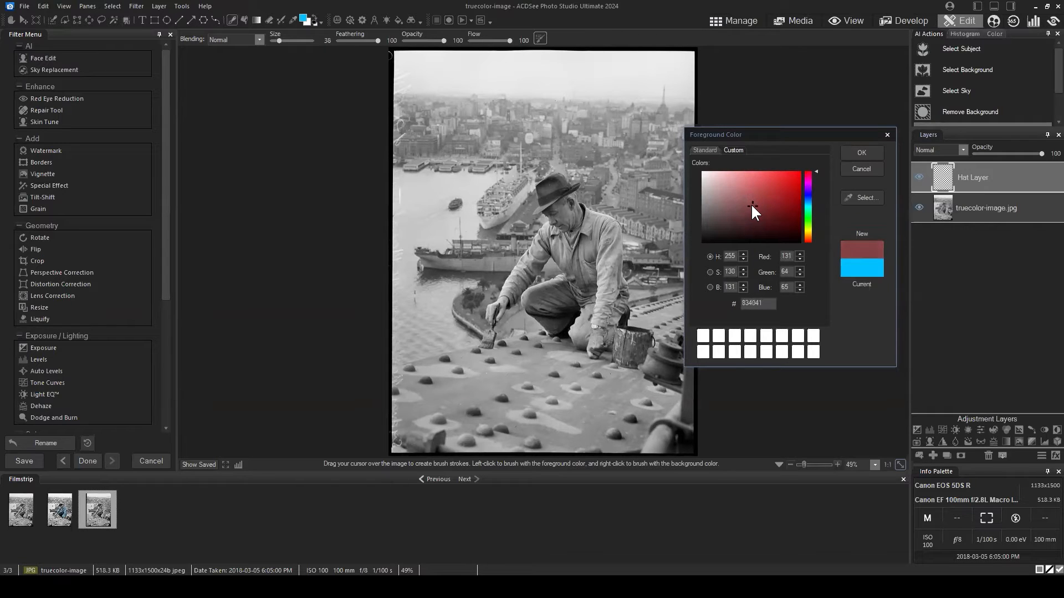
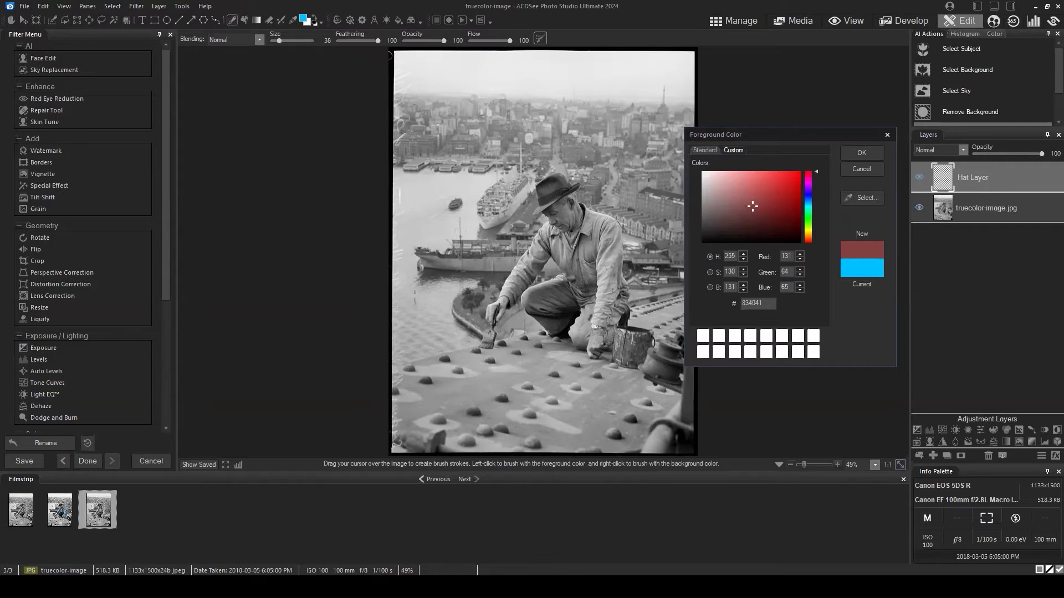
{"action": "left_click", "coordinate": [861, 169]}
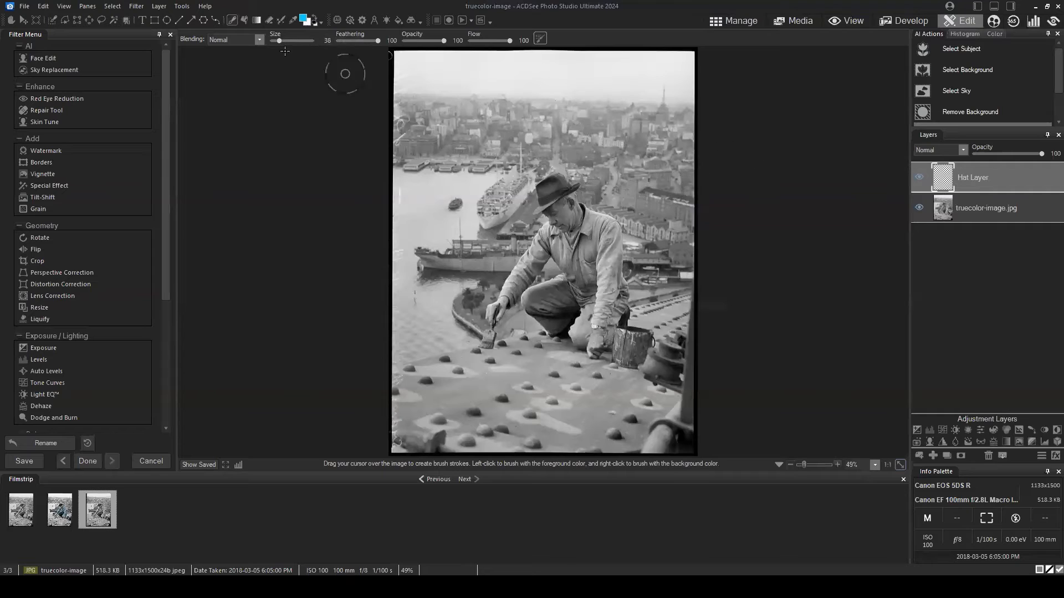
- Set the foreground color to the custom dark red 5C2222
{"action": "left_click", "coordinate": [303, 19]}
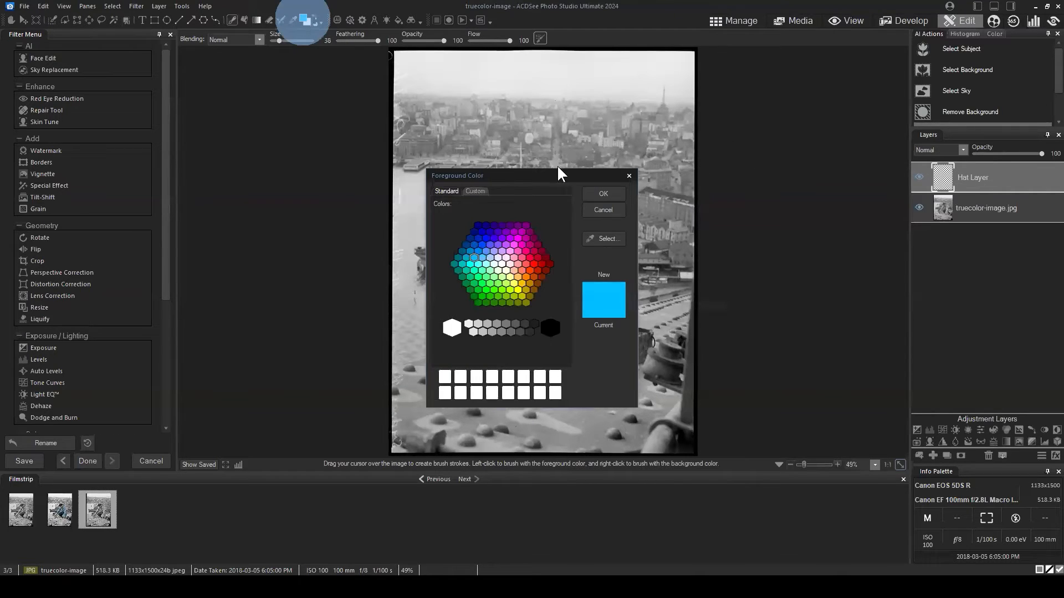
{"action": "left_click_drag", "start_coordinate": [560, 175], "coordinate": [749, 148]}
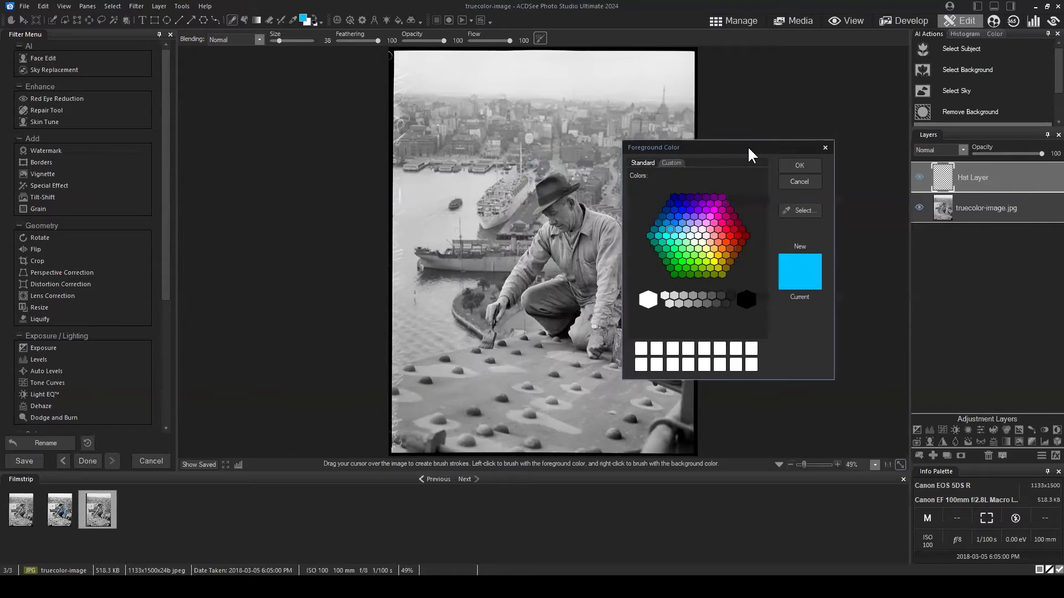
{"action": "left_click", "coordinate": [676, 158]}
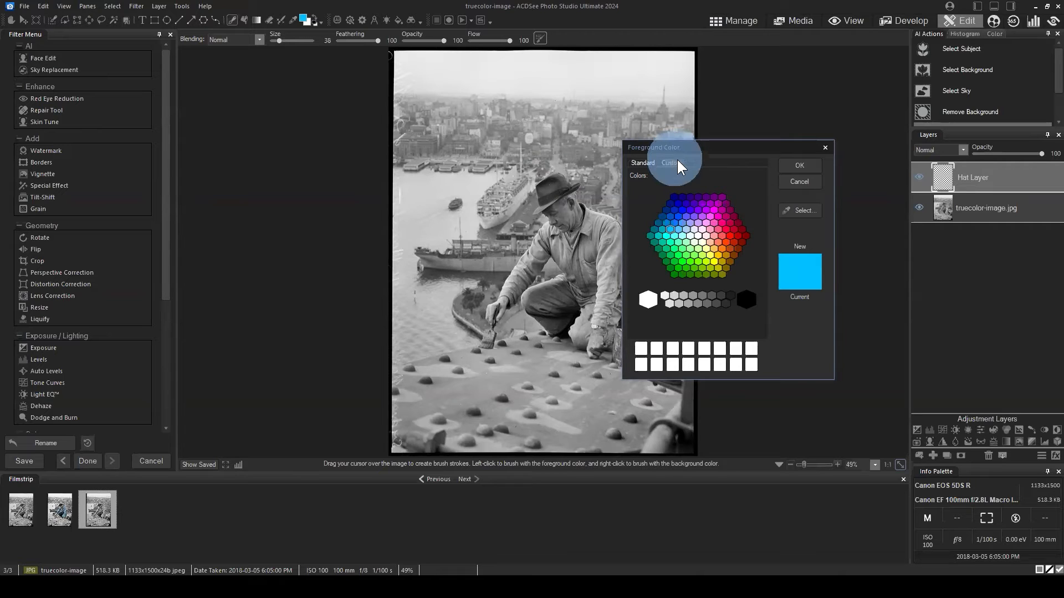
{"action": "mouse_move", "coordinate": [754, 206]}
{"action": "left_mouse_down"}
{"action": "mouse_move", "coordinate": [750, 191]}
{"action": "mouse_move", "coordinate": [757, 257]}
{"action": "mouse_move", "coordinate": [702, 228]}
{"action": "left_mouse_up"}
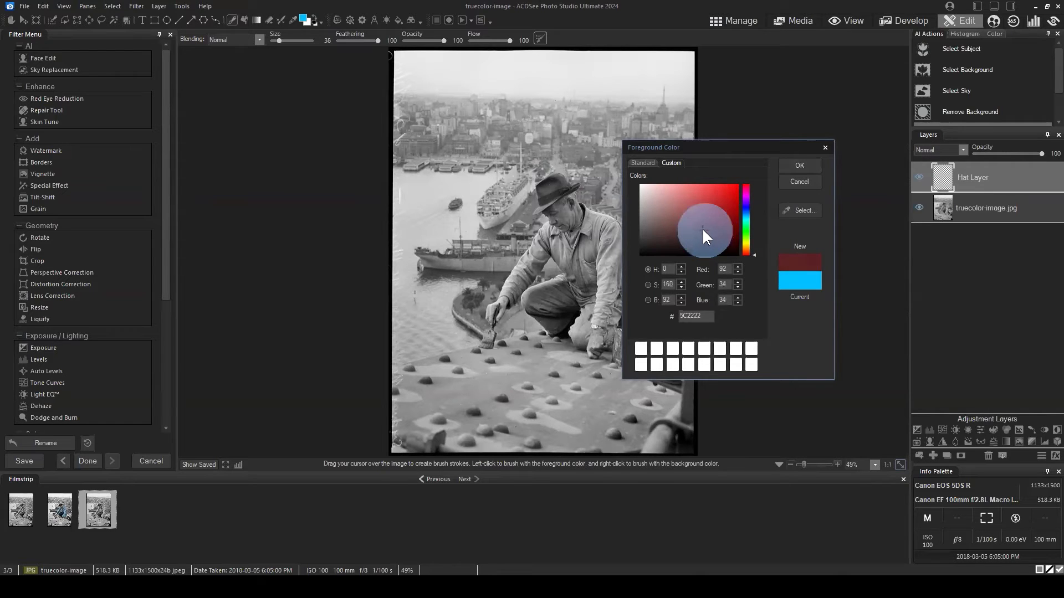
{"action": "left_click", "coordinate": [799, 166]}
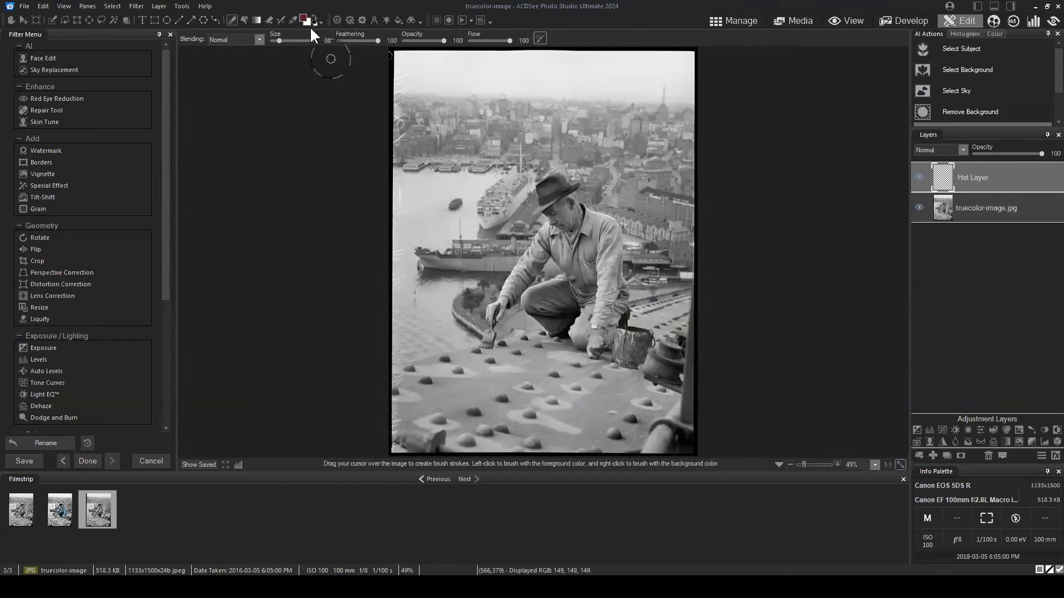
- Flood-fill the Hat Layer with the dark red foreground color at 100 opacity and check the foreground color setting
{"action": "left_click", "coordinate": [245, 19]}
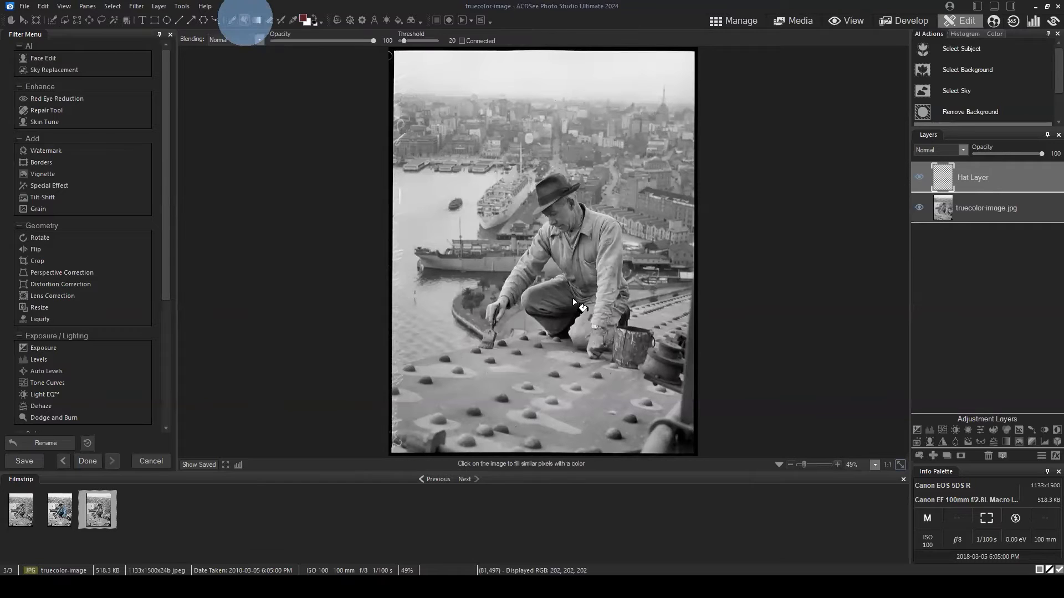
{"action": "left_click", "coordinate": [546, 245]}
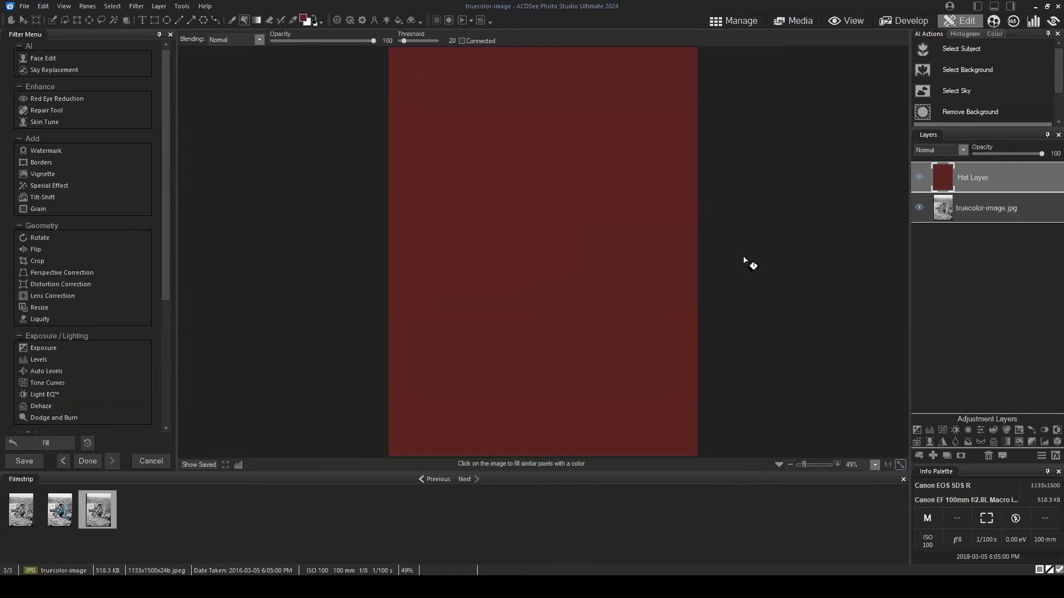
{"action": "mouse_move", "coordinate": [959, 172]}
{"action": "left_mouse_down"}
{"action": "mouse_move", "coordinate": [981, 186]}
{"action": "mouse_move", "coordinate": [973, 168]}
{"action": "left_mouse_up"}
{"action": "left_click", "coordinate": [302, 16]}
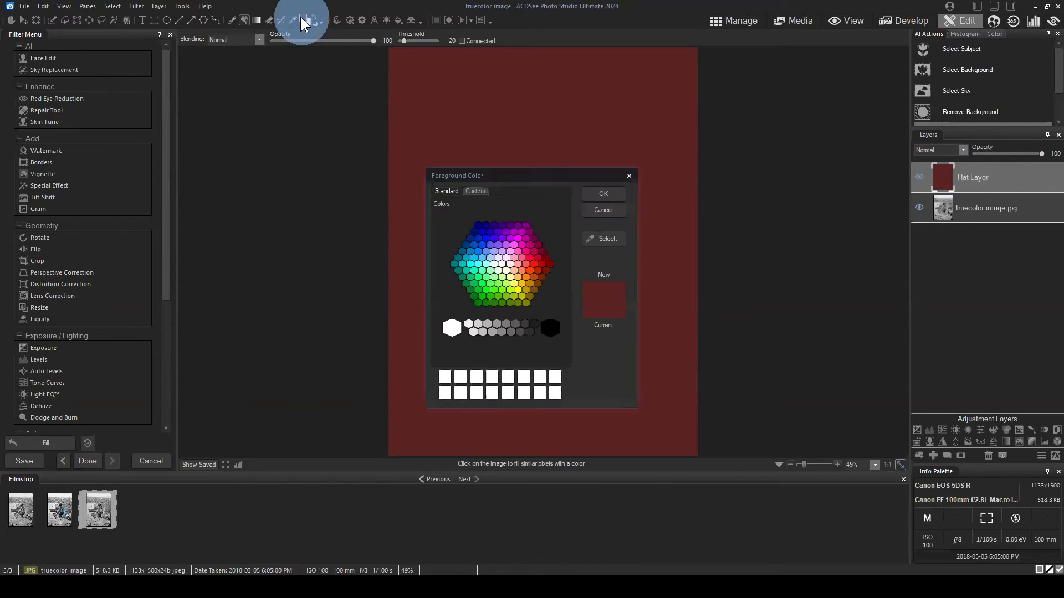
{"action": "left_click", "coordinate": [600, 195]}
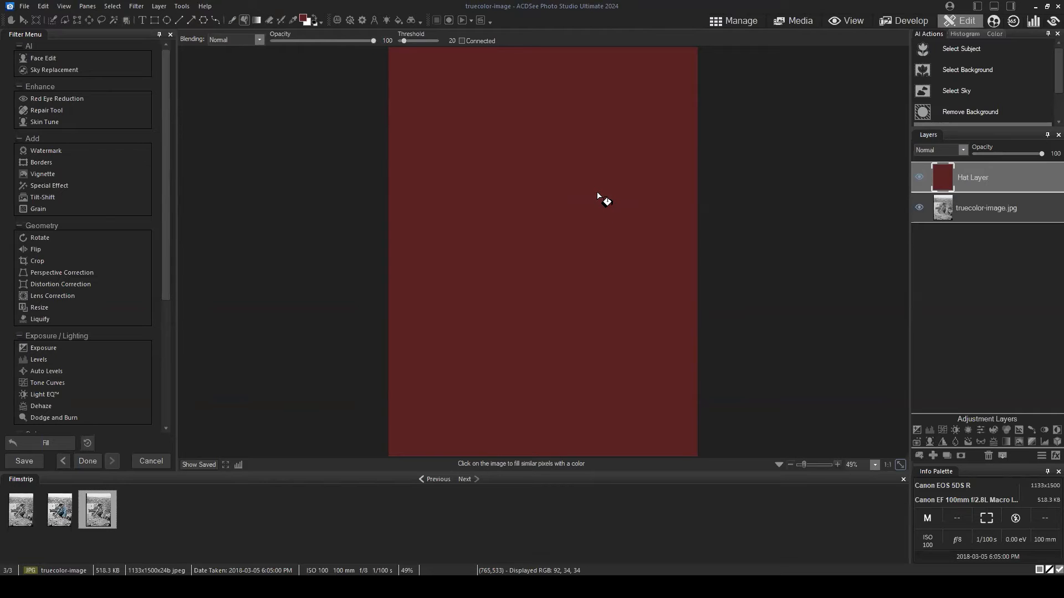
- Review the blend modes available for the Hat Layer and set its blend mode to Multiply
{"action": "left_click_drag", "start_coordinate": [970, 175], "coordinate": [1006, 181]}
{"action": "left_click", "coordinate": [960, 148]}
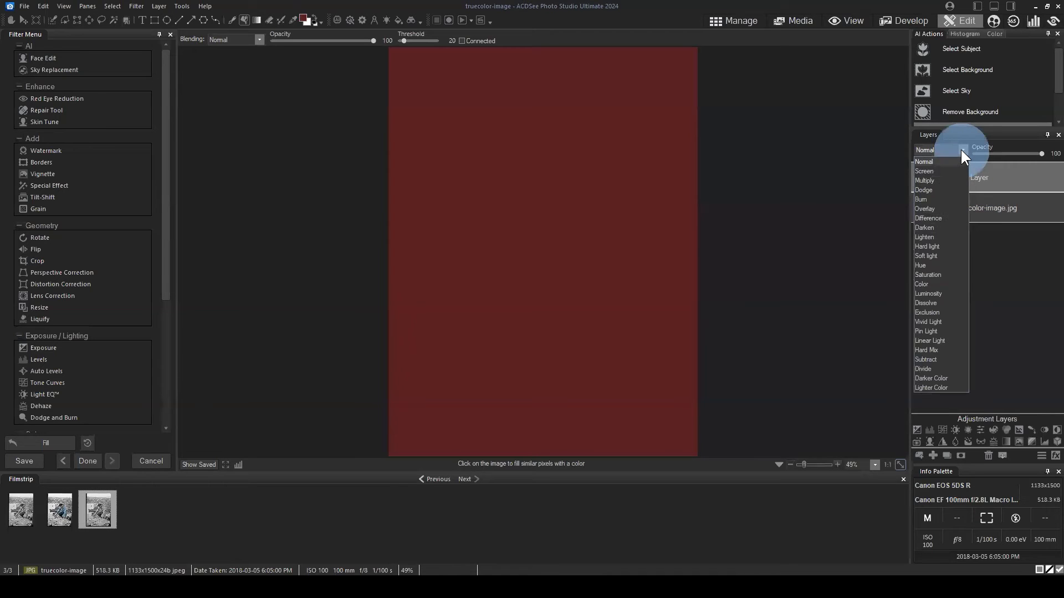
{"action": "left_click", "coordinate": [960, 148]}
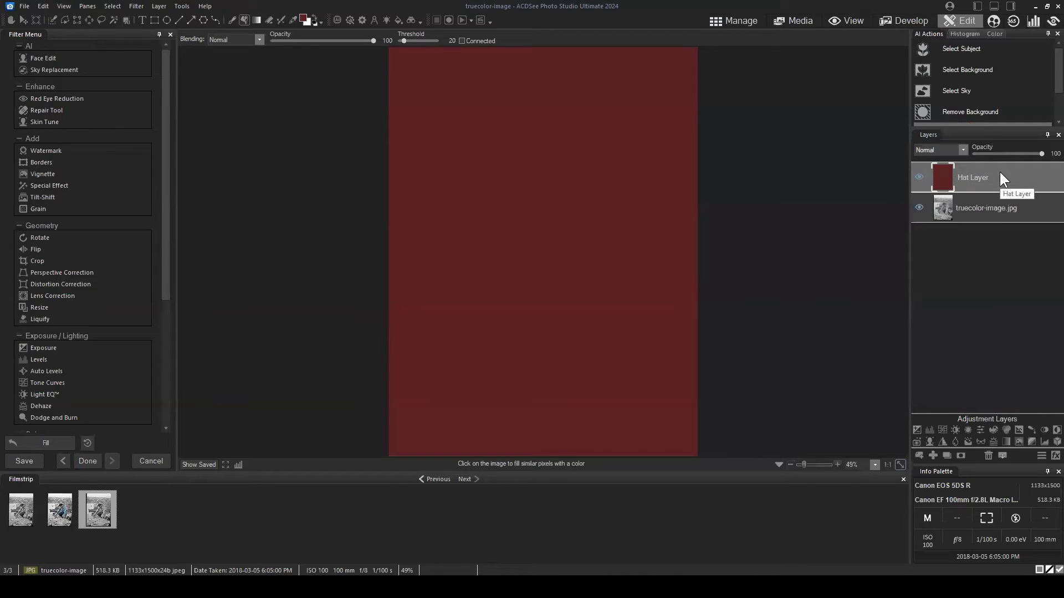
{"action": "left_click", "coordinate": [1002, 178]}
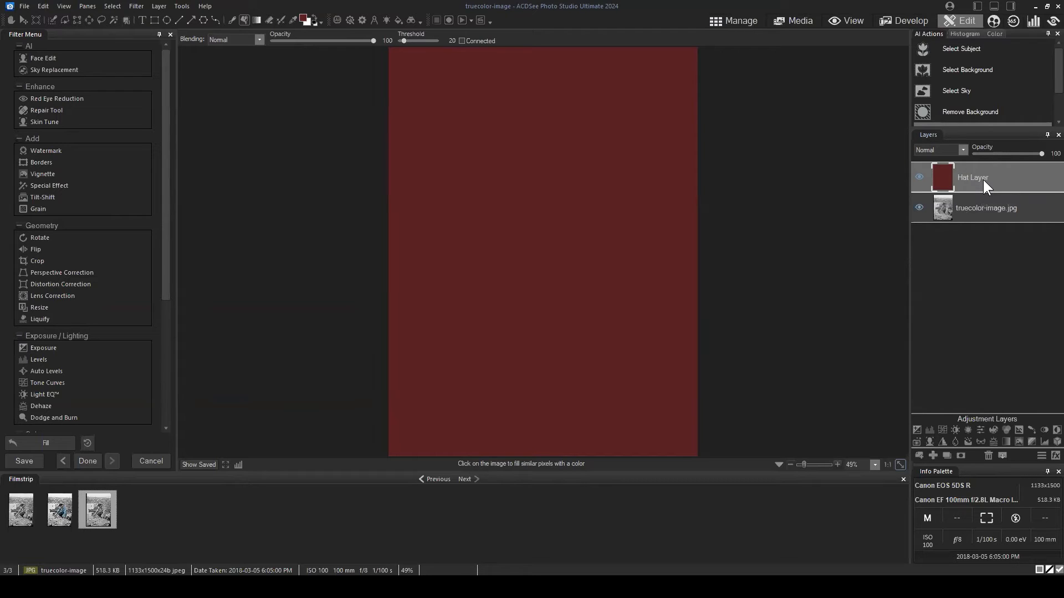
{"action": "left_click_drag", "start_coordinate": [1001, 189], "coordinate": [998, 167]}
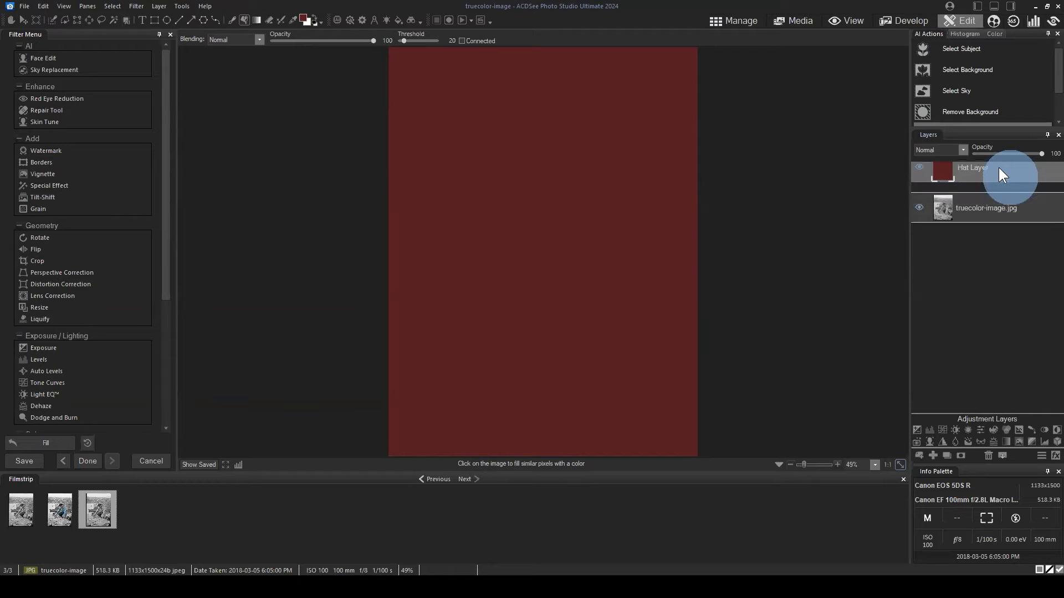
{"action": "left_click", "coordinate": [963, 150]}
{"action": "left_click", "coordinate": [929, 178]}
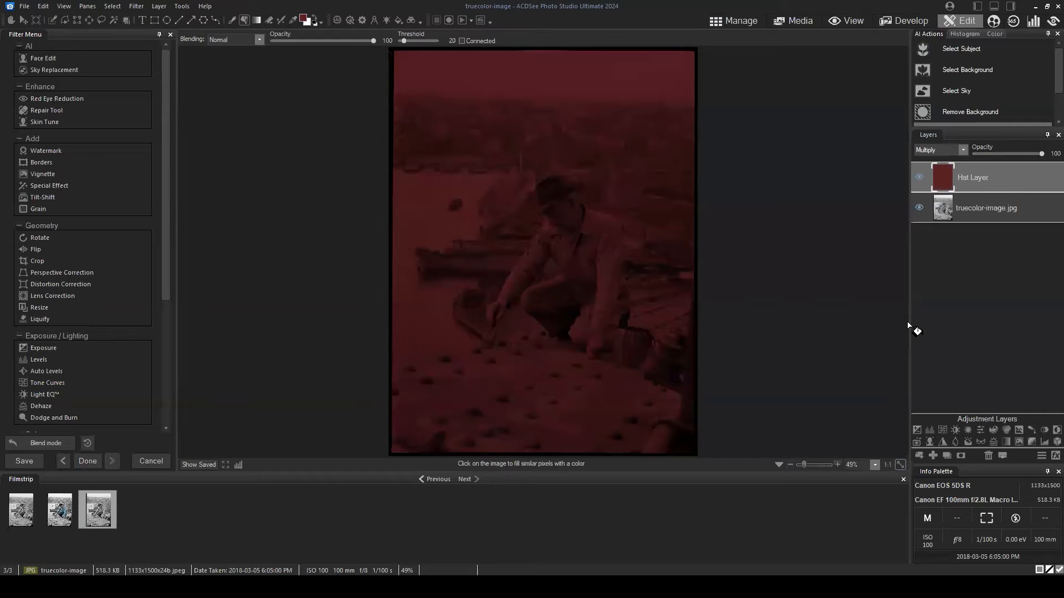
- Set the Hat Layer's blend mode to Overlay so the color tints the photo underneath
{"action": "left_click_drag", "start_coordinate": [1009, 168], "coordinate": [1005, 191]}
{"action": "left_click", "coordinate": [996, 177]}
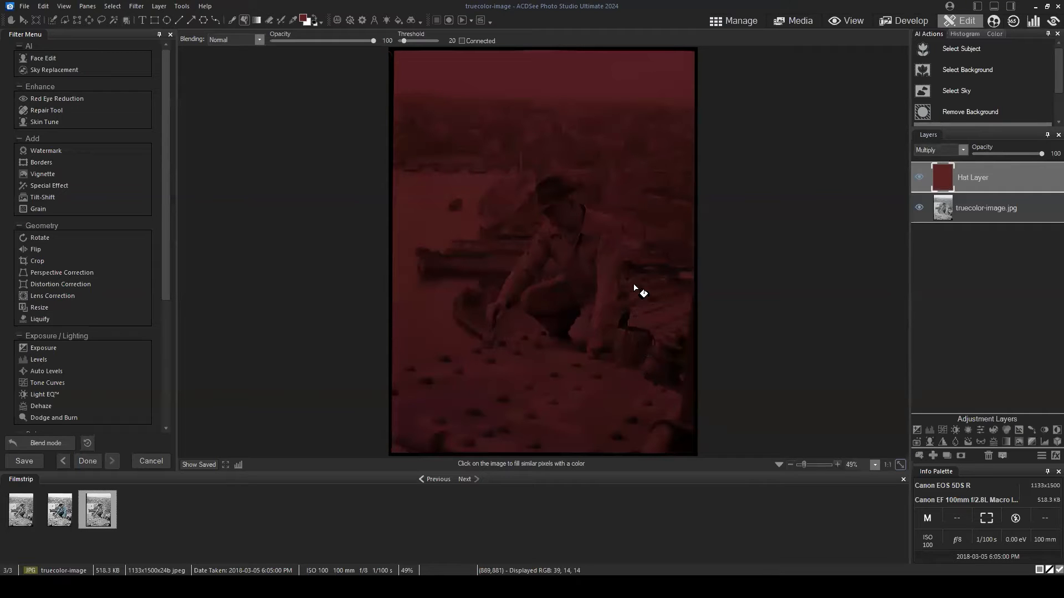
{"action": "left_click", "coordinate": [960, 146]}
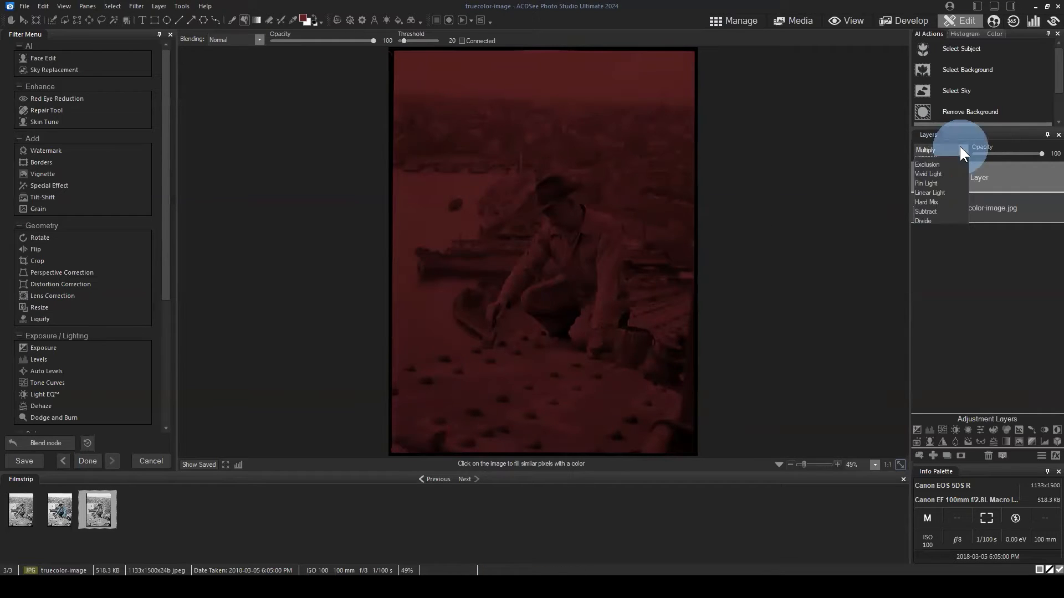
{"action": "left_click", "coordinate": [941, 206]}
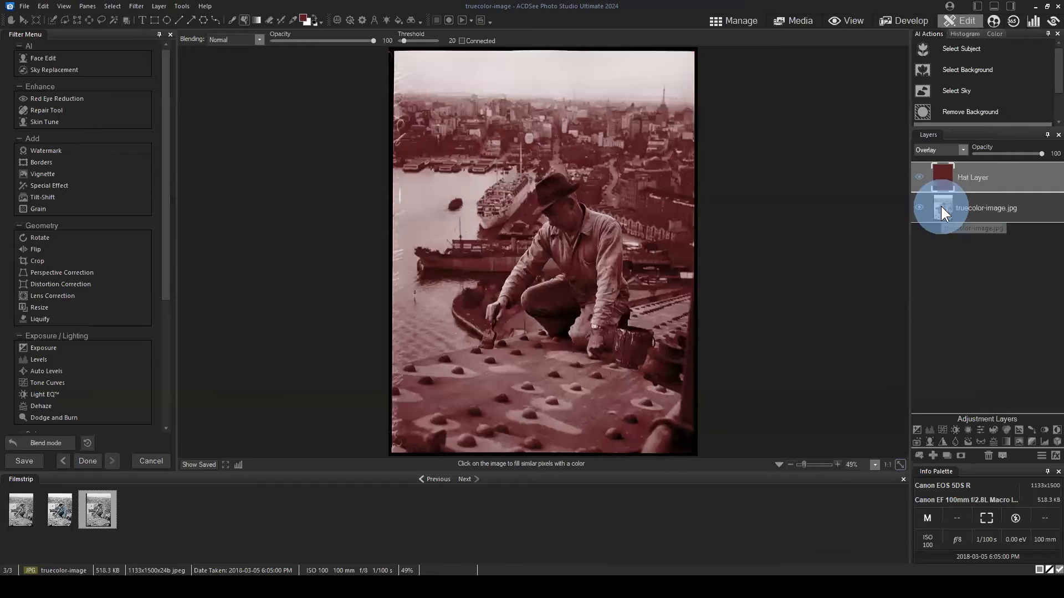
- Compare the Darken, Hard light and Soft light blend modes on the Hat Layer and keep Soft light
{"action": "left_click", "coordinate": [959, 148]}
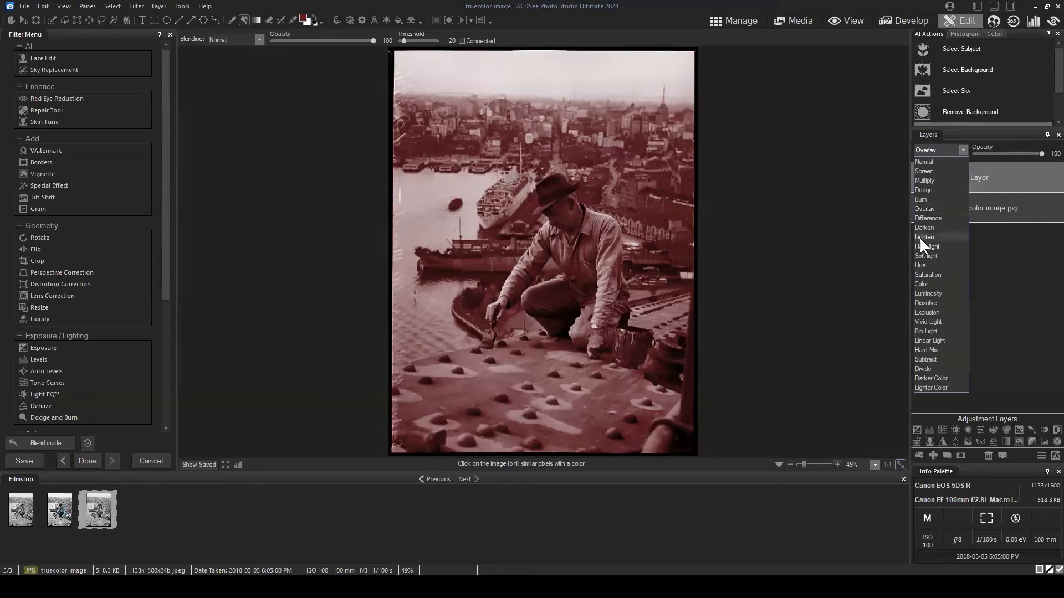
{"action": "left_click", "coordinate": [937, 228]}
{"action": "left_click", "coordinate": [959, 149]}
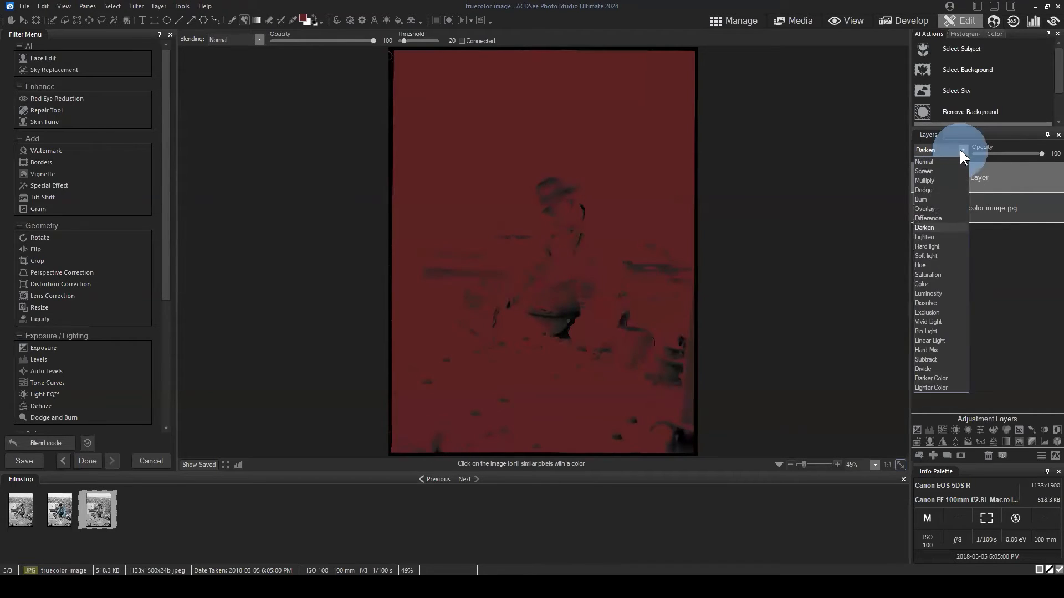
{"action": "left_click", "coordinate": [941, 254]}
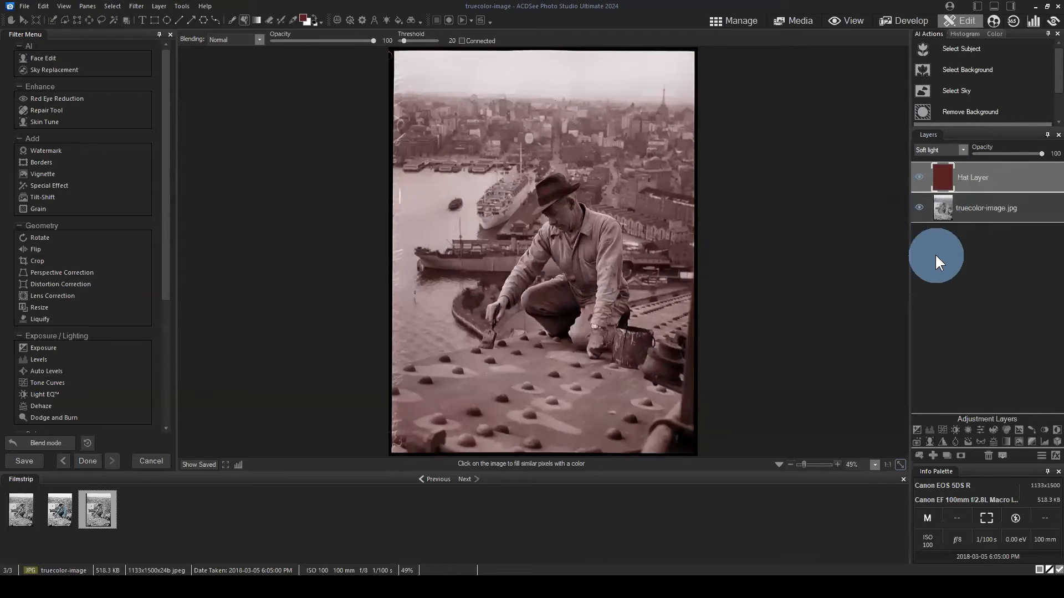
{"action": "left_click", "coordinate": [956, 150]}
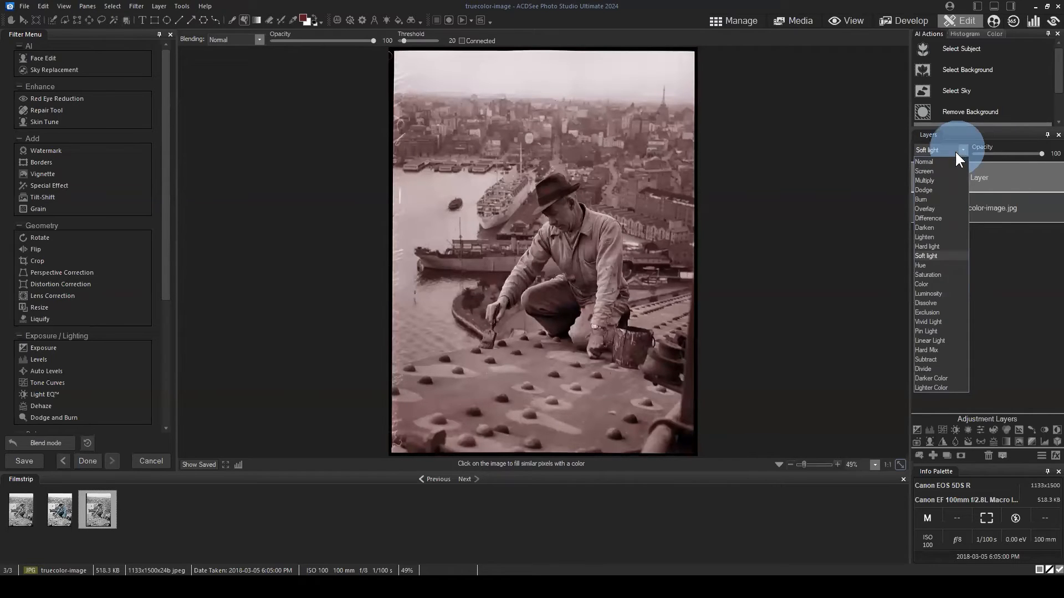
{"action": "left_click", "coordinate": [936, 247]}
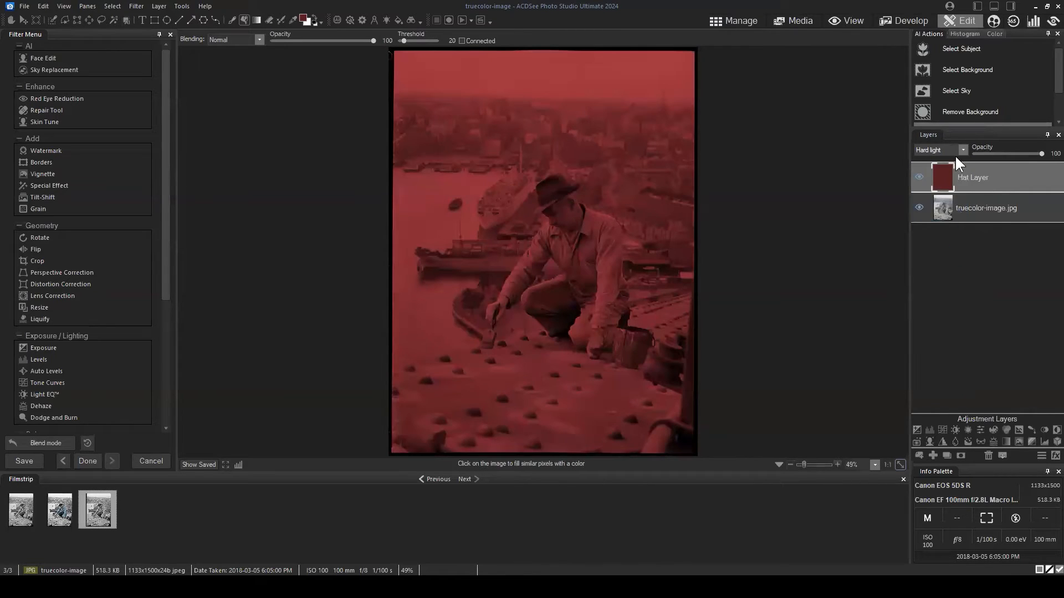
{"action": "left_click", "coordinate": [956, 151]}
{"action": "left_click", "coordinate": [937, 251]}
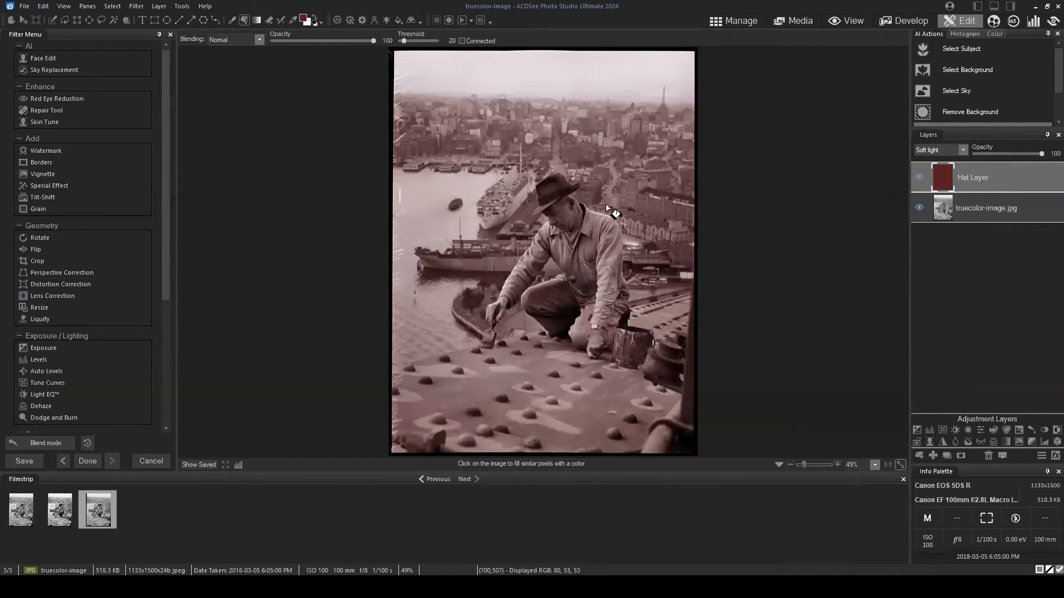
- Add a layer mask to the Hat Layer and make the mask the active target instead of the color fill
{"action": "left_click", "coordinate": [1008, 175]}
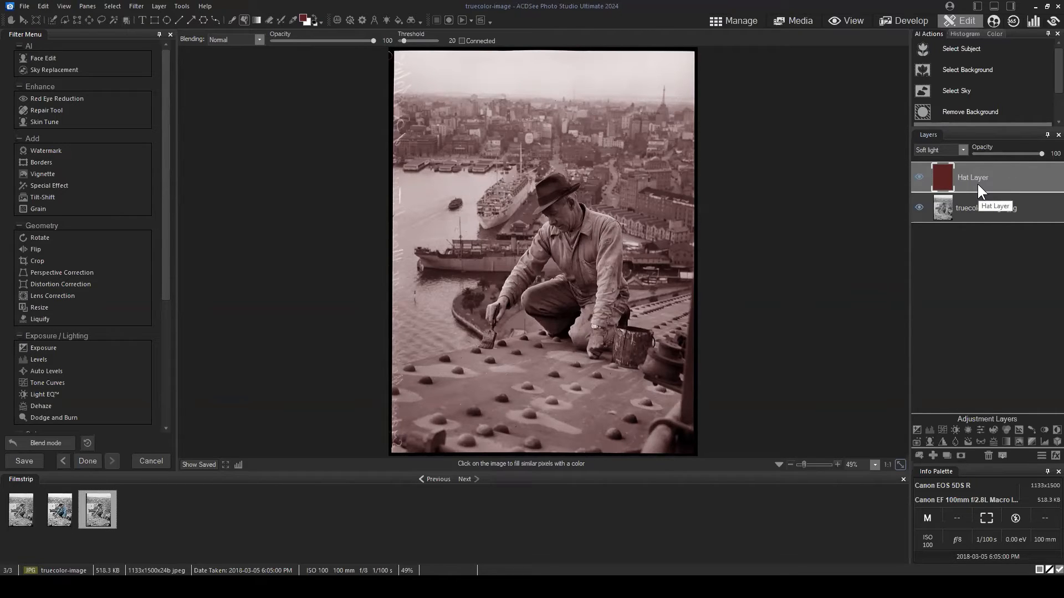
{"action": "mouse_move", "coordinate": [974, 183]}
{"action": "left_mouse_down"}
{"action": "mouse_move", "coordinate": [985, 191]}
{"action": "mouse_move", "coordinate": [973, 177]}
{"action": "left_mouse_up"}
{"action": "left_click", "coordinate": [962, 457]}
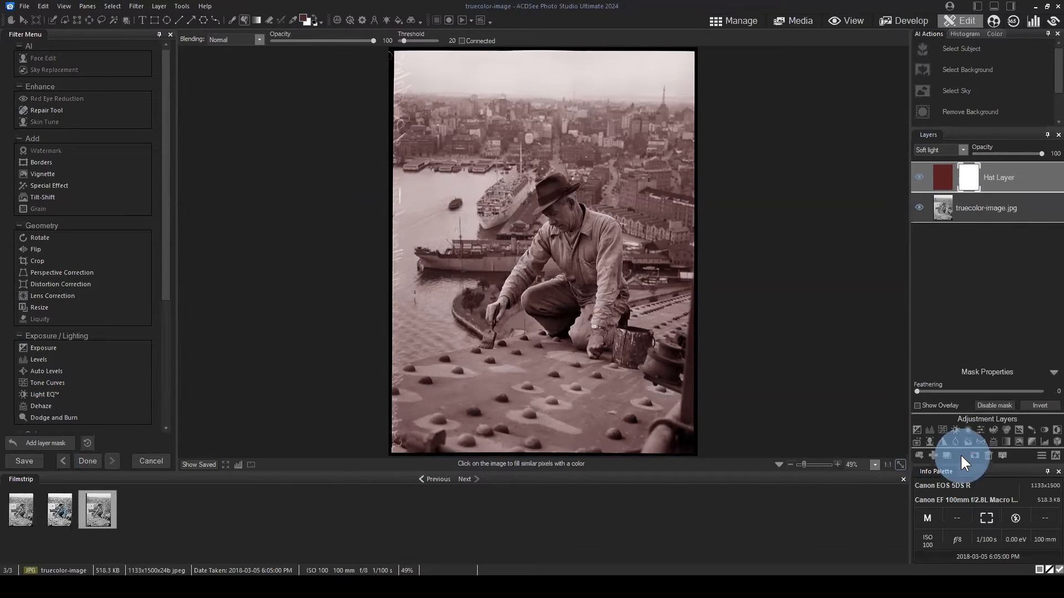
{"action": "left_click", "coordinate": [975, 170]}
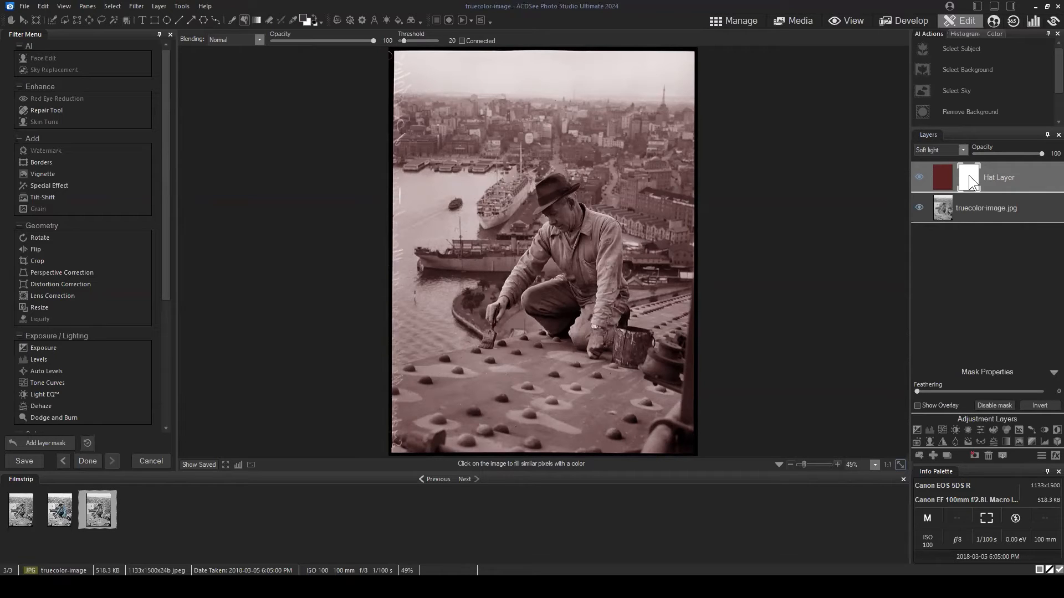
{"action": "left_click", "coordinate": [946, 173]}
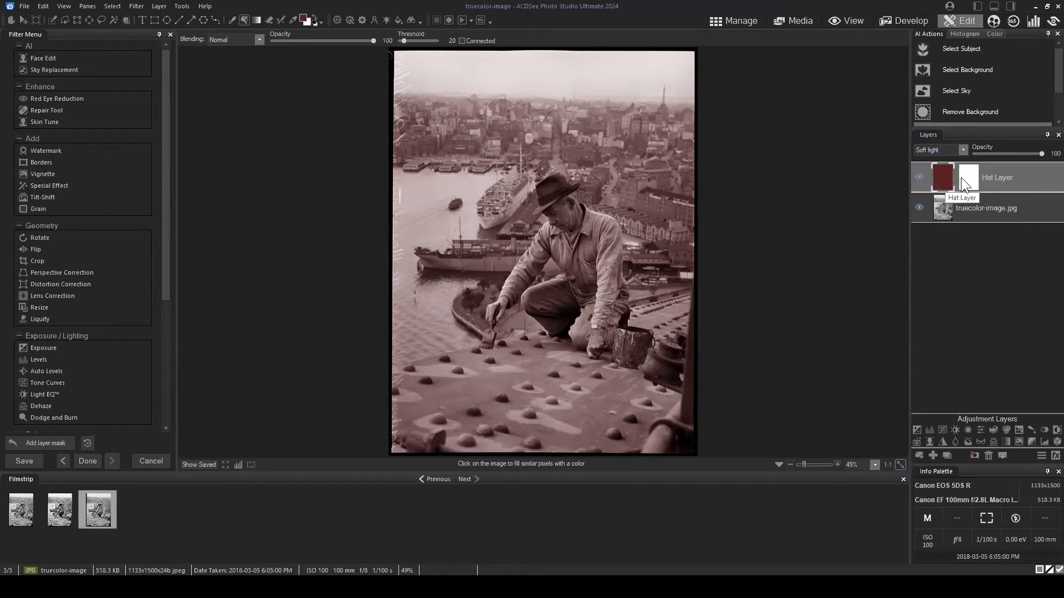
{"action": "left_click", "coordinate": [971, 177]}
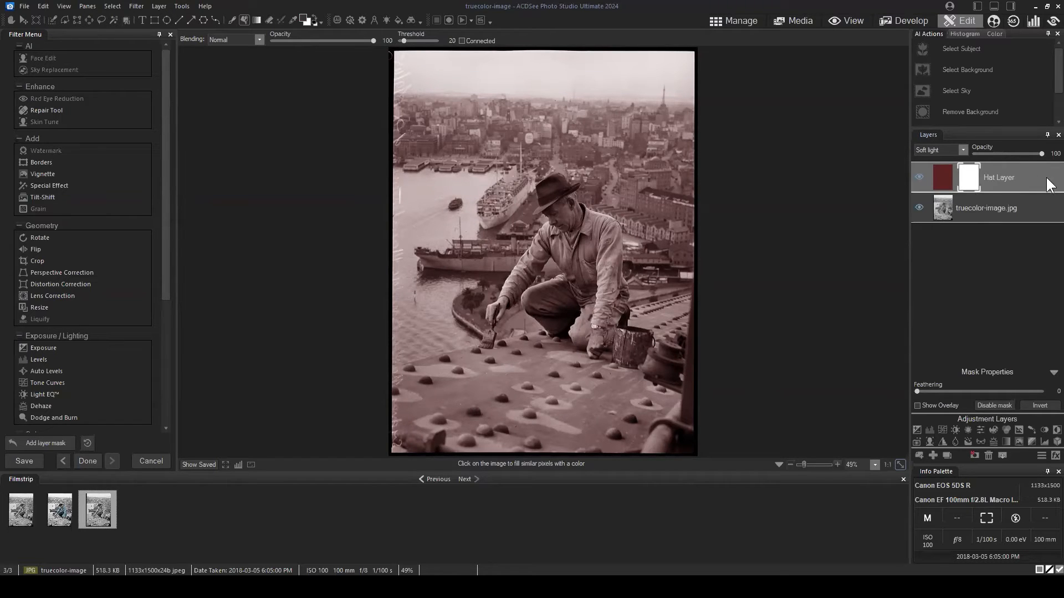
- Invert the Hat Layer's mask to black to hide the red tint across the whole photo
{"action": "left_click_drag", "start_coordinate": [1009, 171], "coordinate": [998, 170]}
{"action": "left_click", "coordinate": [1035, 408]}
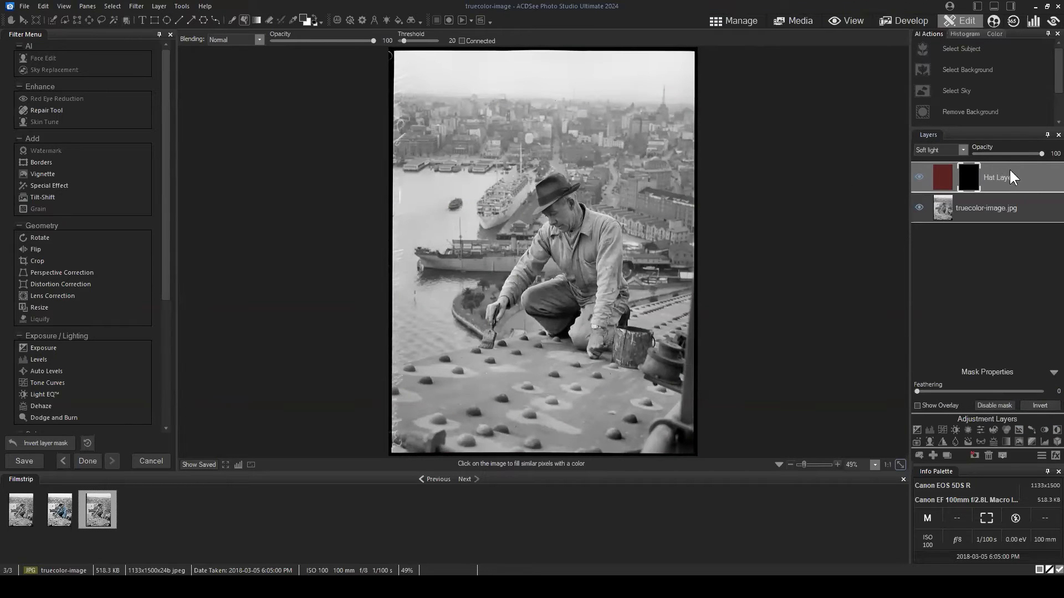
{"action": "left_click_drag", "start_coordinate": [1009, 168], "coordinate": [979, 193]}
- Set up the Brush tool with a white foreground color for painting on the Hat Layer's mask at the man's hat
{"action": "scroll", "coordinate": [610, 177], "scroll_direction": "up", "scroll_amount": 3}
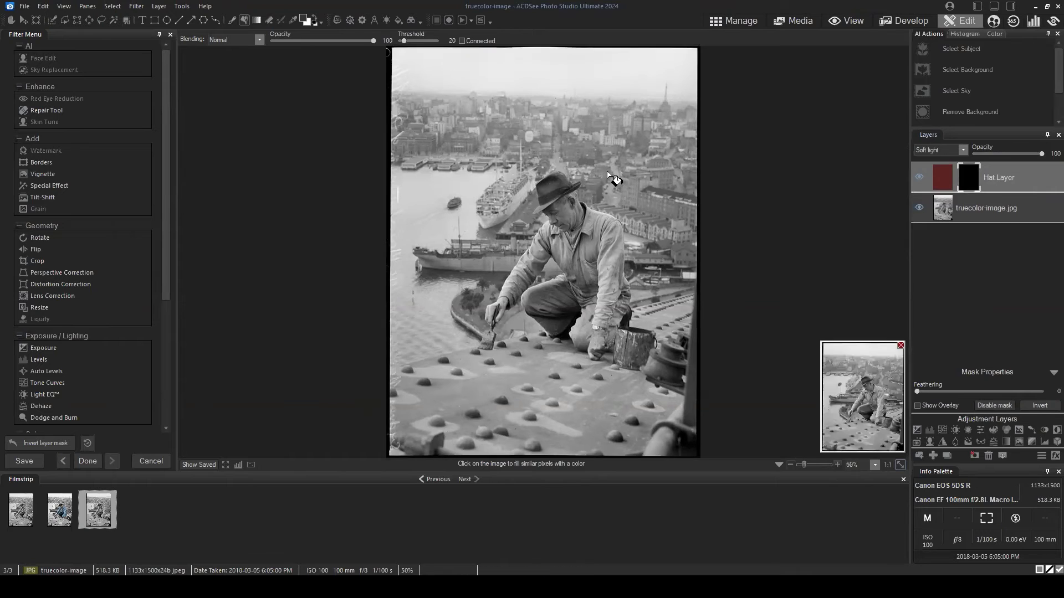
{"action": "scroll", "coordinate": [610, 178], "scroll_direction": "up", "scroll_amount": 2}
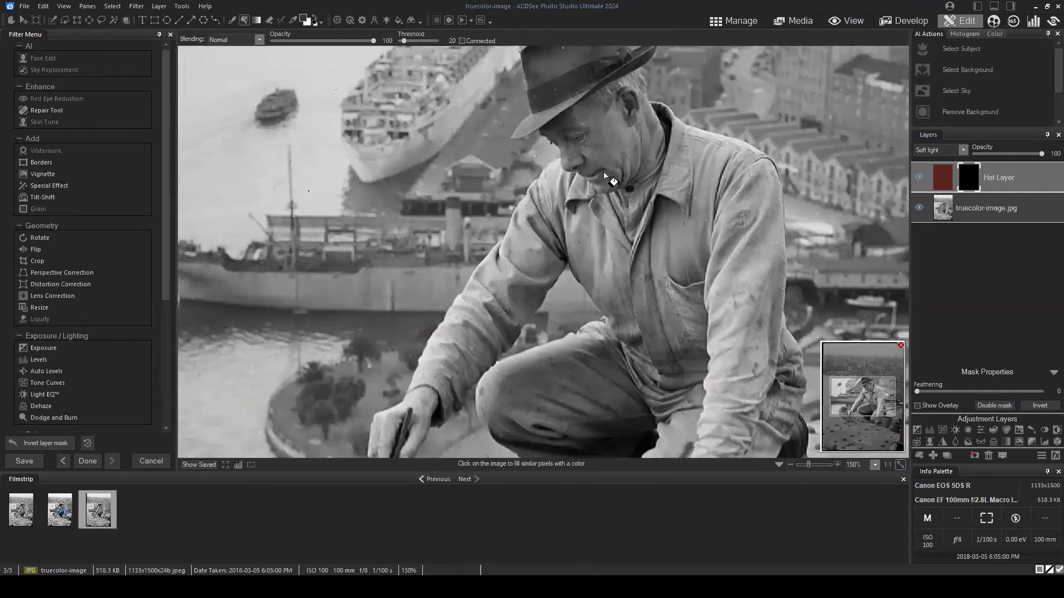
{"action": "left_click", "coordinate": [872, 399]}
{"action": "left_click_drag", "start_coordinate": [873, 399], "coordinate": [862, 383]}
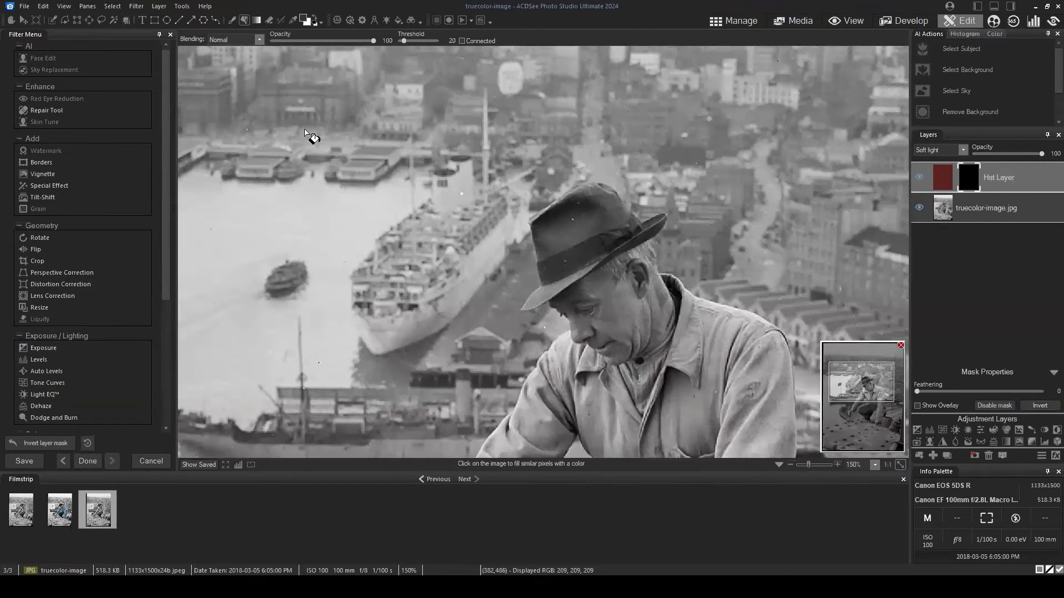
{"action": "left_click", "coordinate": [231, 19]}
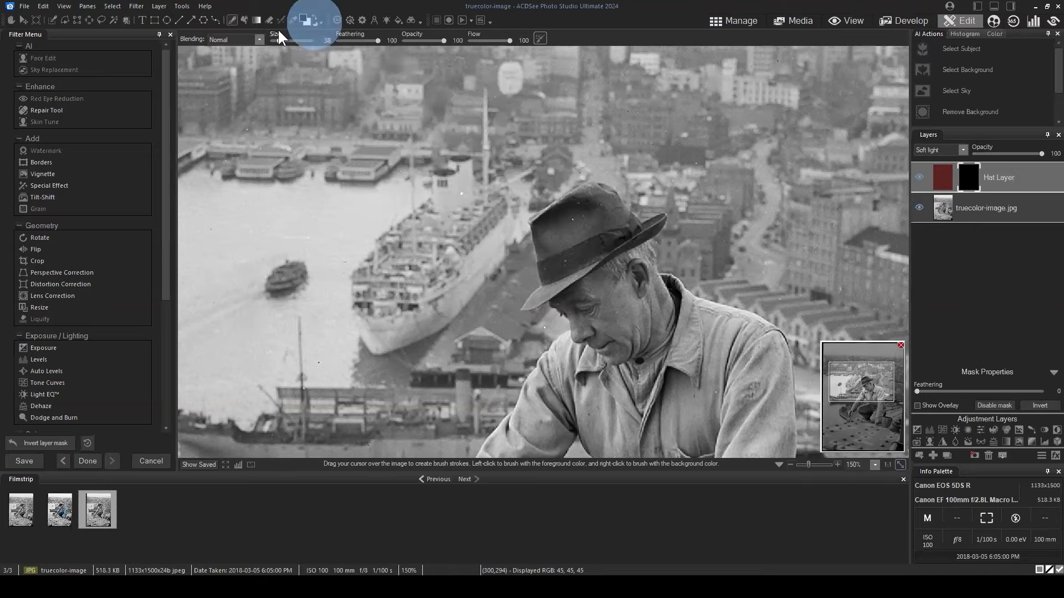
{"action": "scroll", "coordinate": [649, 214], "scroll_direction": "up", "scroll_amount": 3}
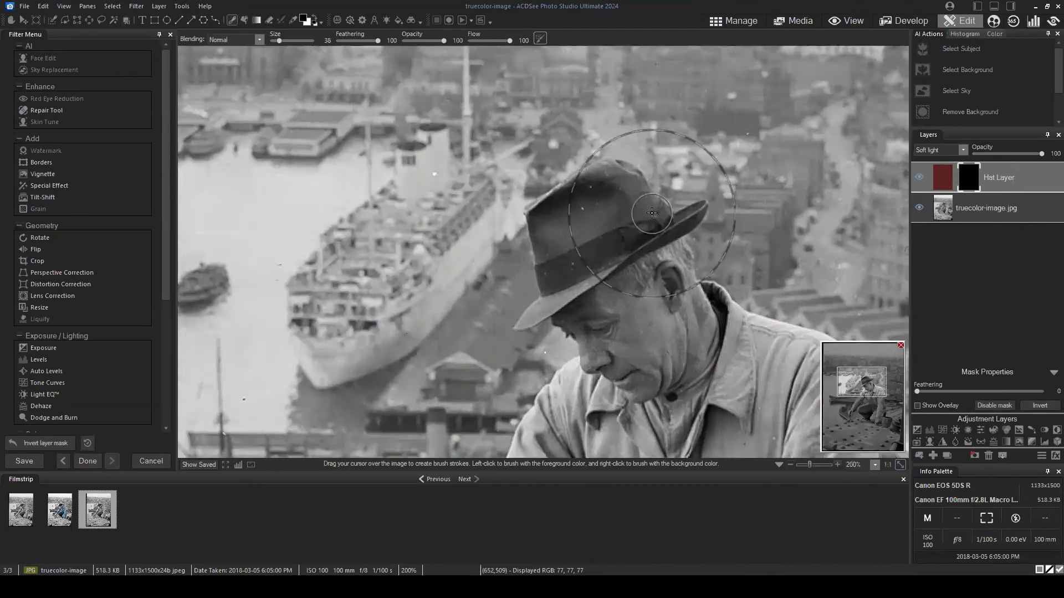
{"action": "left_click_drag", "start_coordinate": [862, 382], "coordinate": [866, 388]}
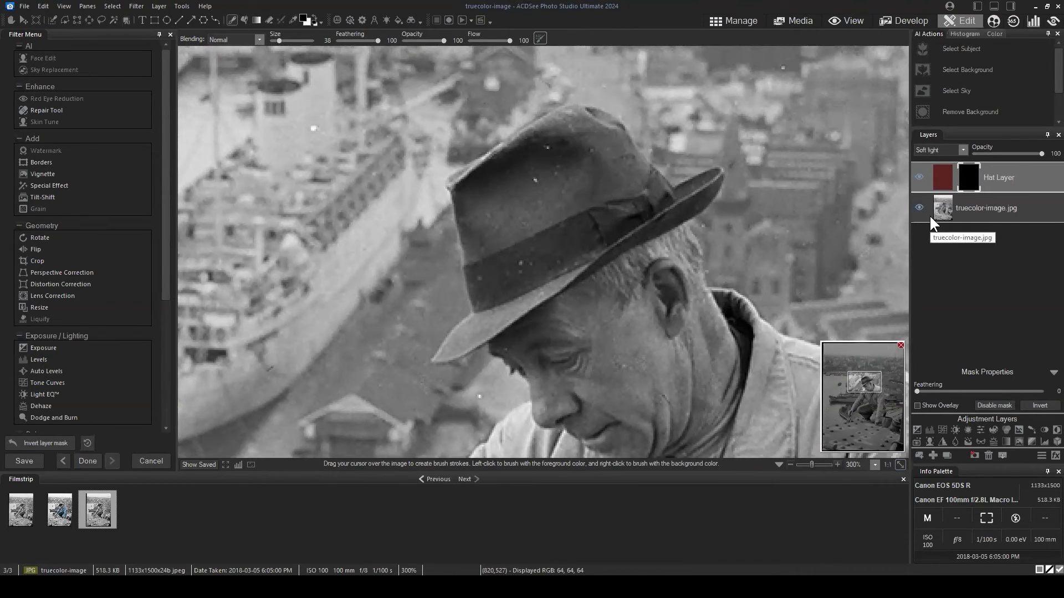
{"action": "left_click", "coordinate": [966, 179]}
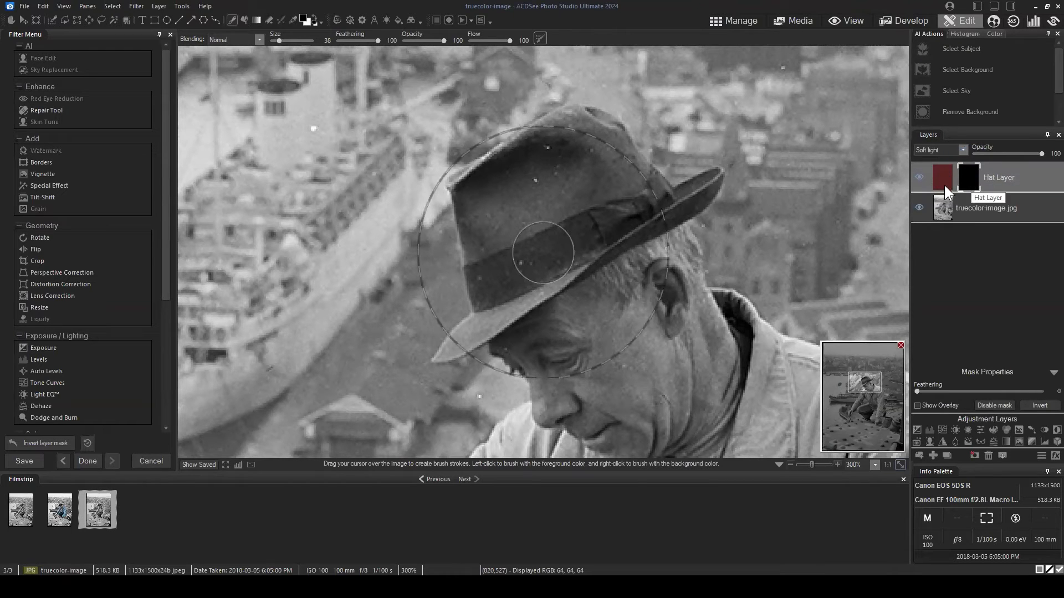
{"action": "left_click", "coordinate": [963, 172]}
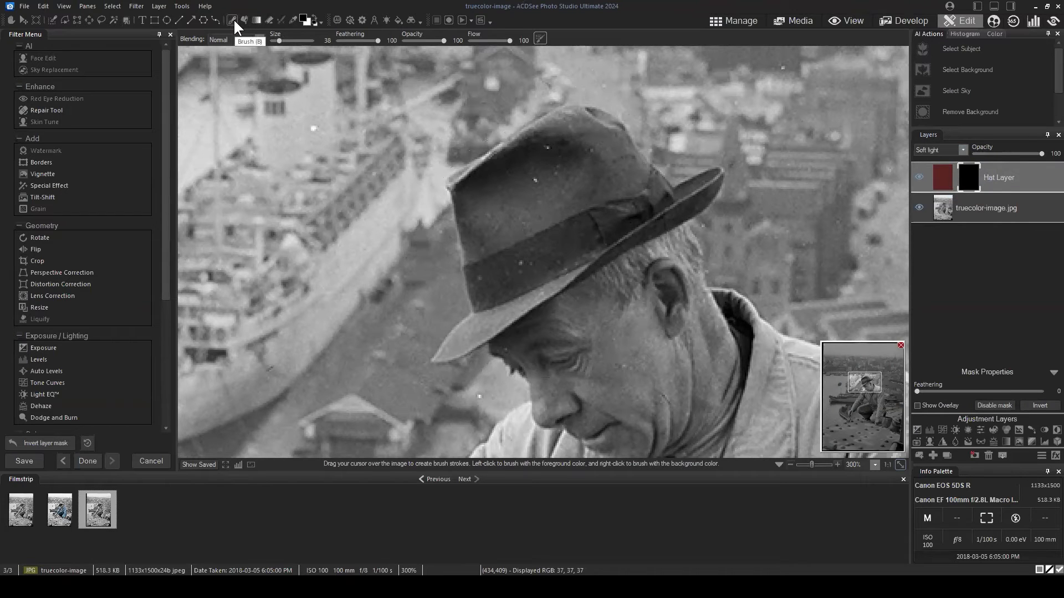
{"action": "left_click", "coordinate": [314, 15]}
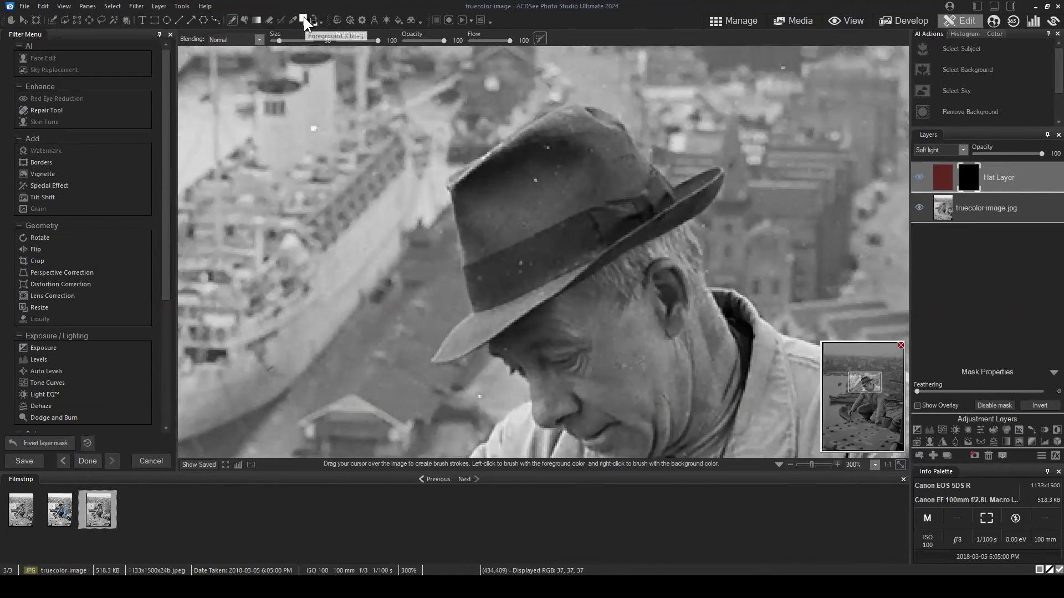
- Brush white onto the mask over the hat's crown and band, reducing the brush size to 5 for the edges
{"action": "mouse_move", "coordinate": [471, 148]}
{"action": "left_mouse_down"}
{"action": "mouse_move", "coordinate": [565, 230]}
{"action": "mouse_move", "coordinate": [539, 155]}
{"action": "mouse_move", "coordinate": [531, 192]}
{"action": "mouse_move", "coordinate": [555, 207]}
{"action": "mouse_move", "coordinate": [549, 166]}
{"action": "mouse_move", "coordinate": [572, 166]}
{"action": "mouse_move", "coordinate": [524, 264]}
{"action": "mouse_move", "coordinate": [587, 239]}
{"action": "mouse_move", "coordinate": [601, 167]}
{"action": "mouse_move", "coordinate": [613, 184]}
{"action": "mouse_move", "coordinate": [640, 183]}
{"action": "mouse_move", "coordinate": [604, 147]}
{"action": "mouse_move", "coordinate": [591, 270]}
{"action": "mouse_move", "coordinate": [555, 276]}
{"action": "mouse_move", "coordinate": [641, 183]}
{"action": "mouse_move", "coordinate": [618, 204]}
{"action": "mouse_move", "coordinate": [657, 196]}
{"action": "left_mouse_up"}
{"action": "scroll", "coordinate": [530, 193], "scroll_direction": "down", "scroll_amount": 3}
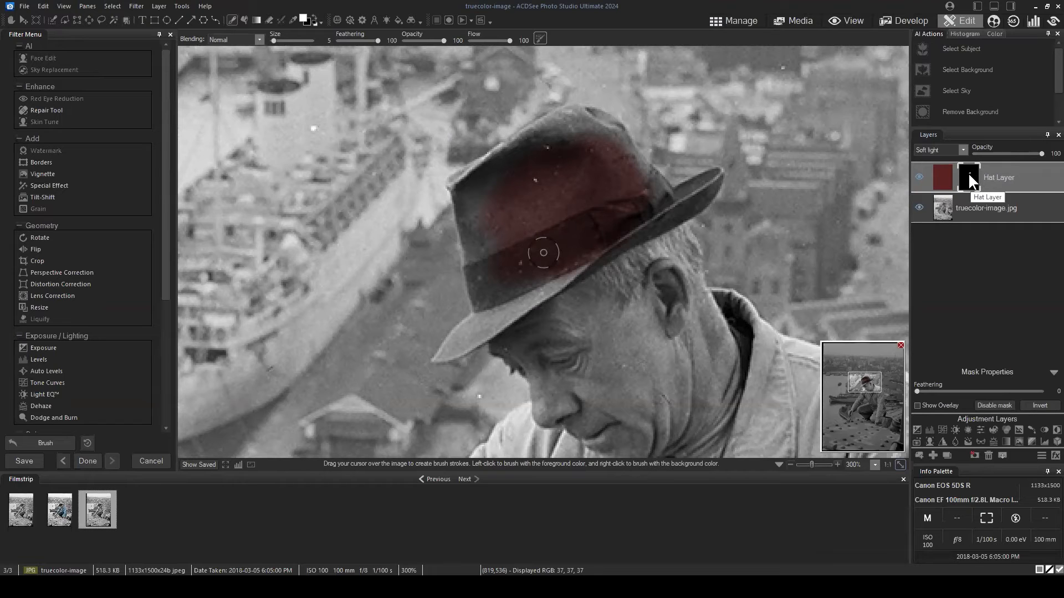
{"action": "left_click", "coordinate": [505, 256]}
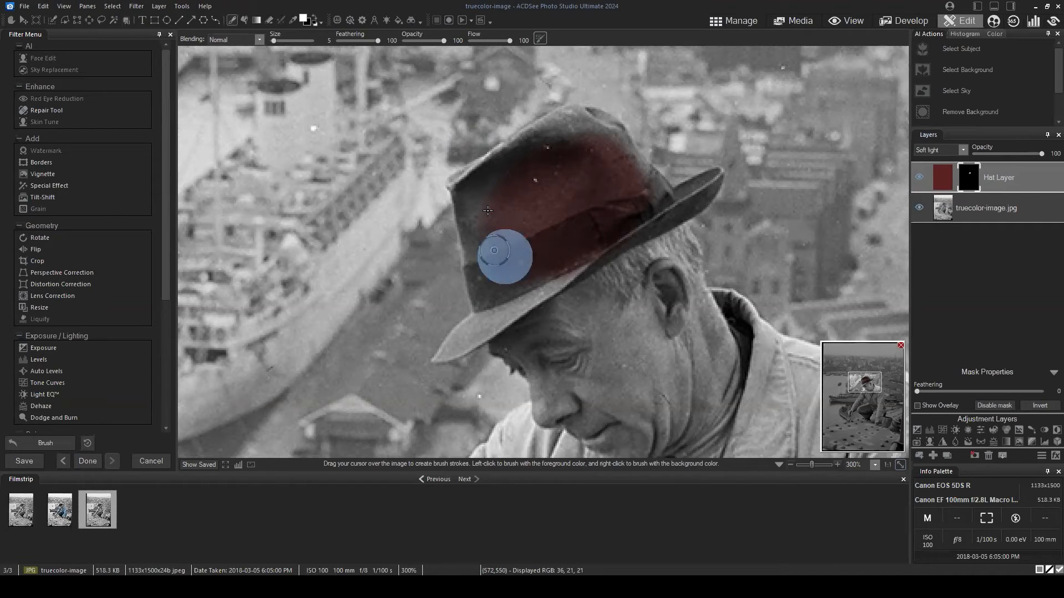
{"action": "mouse_move", "coordinate": [487, 211]}
{"action": "left_mouse_down"}
{"action": "mouse_move", "coordinate": [481, 245]}
{"action": "mouse_move", "coordinate": [470, 181]}
{"action": "mouse_move", "coordinate": [490, 183]}
{"action": "mouse_move", "coordinate": [559, 129]}
{"action": "mouse_move", "coordinate": [529, 148]}
{"action": "mouse_move", "coordinate": [556, 141]}
{"action": "mouse_move", "coordinate": [572, 192]}
{"action": "left_mouse_up"}
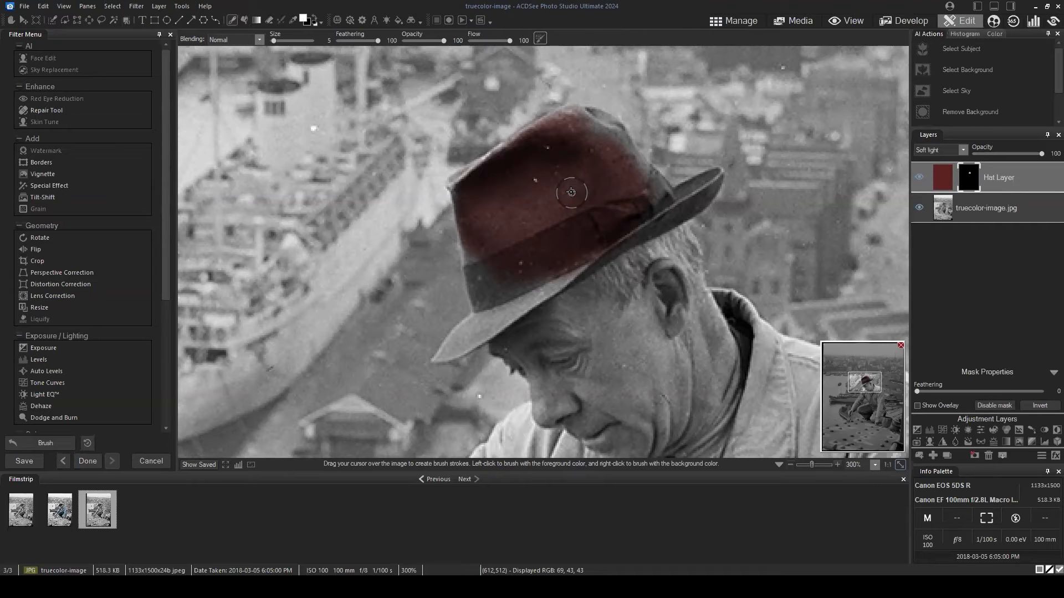
{"action": "mouse_move", "coordinate": [570, 192]}
{"action": "left_mouse_down"}
{"action": "mouse_move", "coordinate": [543, 305]}
{"action": "mouse_move", "coordinate": [597, 288]}
{"action": "mouse_move", "coordinate": [591, 230]}
{"action": "mouse_move", "coordinate": [602, 225]}
{"action": "mouse_move", "coordinate": [563, 264]}
{"action": "left_mouse_up"}
- Lower the brush feathering to 39 and paint the mask over the hat's front brim and the adjoining band
{"action": "scroll", "coordinate": [542, 288], "scroll_direction": "up", "scroll_amount": 2}
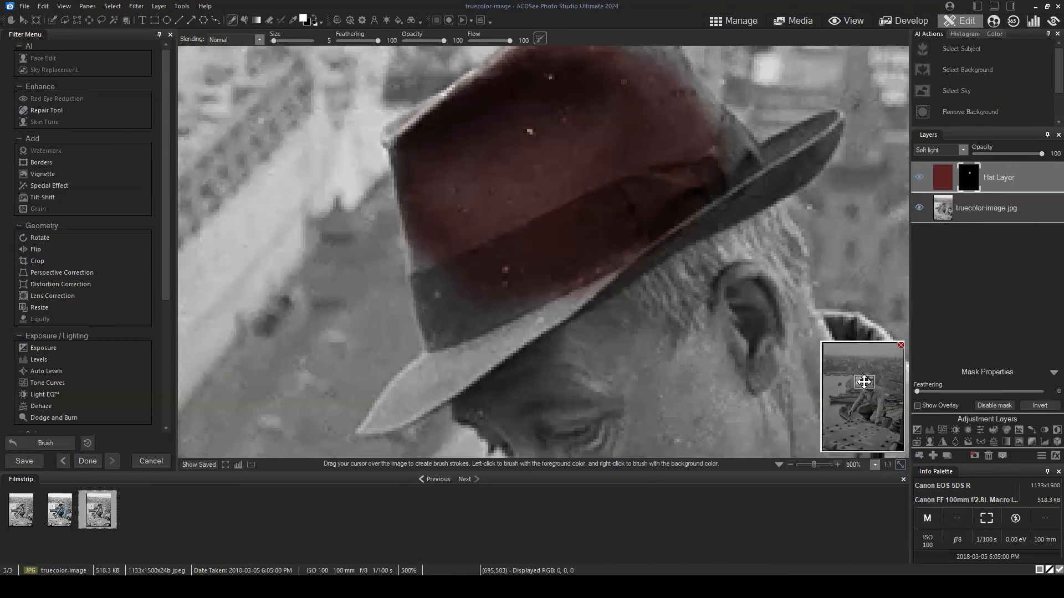
{"action": "mouse_move", "coordinate": [873, 381]}
{"action": "left_mouse_down"}
{"action": "mouse_move", "coordinate": [867, 397]}
{"action": "mouse_move", "coordinate": [857, 385]}
{"action": "left_mouse_up"}
{"action": "key", "text": "space"}
{"action": "mouse_move", "coordinate": [649, 225]}
{"action": "left_mouse_down"}
{"action": "mouse_move", "coordinate": [566, 276]}
{"action": "mouse_move", "coordinate": [399, 294]}
{"action": "mouse_move", "coordinate": [499, 263]}
{"action": "left_mouse_up"}
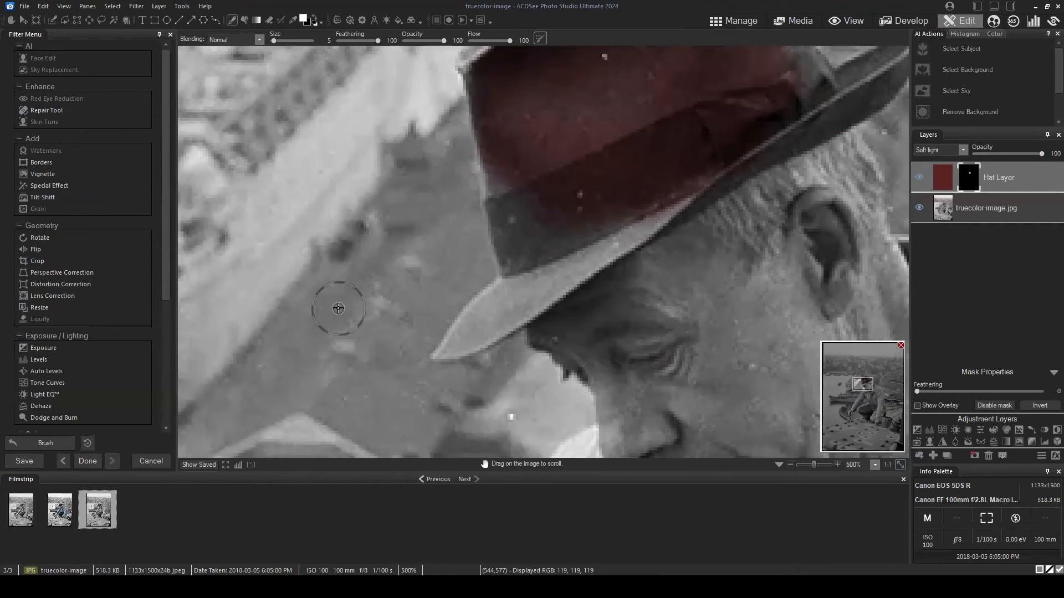
{"action": "left_click_drag", "start_coordinate": [378, 41], "coordinate": [354, 41]}
{"action": "mouse_move", "coordinate": [542, 204]}
{"action": "left_mouse_down"}
{"action": "mouse_move", "coordinate": [518, 168]}
{"action": "mouse_move", "coordinate": [531, 235]}
{"action": "mouse_move", "coordinate": [489, 144]}
{"action": "mouse_move", "coordinate": [516, 286]}
{"action": "mouse_move", "coordinate": [547, 218]}
{"action": "mouse_move", "coordinate": [558, 230]}
{"action": "mouse_move", "coordinate": [636, 212]}
{"action": "mouse_move", "coordinate": [581, 261]}
{"action": "mouse_move", "coordinate": [633, 224]}
{"action": "mouse_move", "coordinate": [550, 242]}
{"action": "mouse_move", "coordinate": [577, 166]}
{"action": "mouse_move", "coordinate": [532, 276]}
{"action": "mouse_move", "coordinate": [441, 351]}
{"action": "mouse_move", "coordinate": [511, 317]}
{"action": "mouse_move", "coordinate": [470, 343]}
{"action": "mouse_move", "coordinate": [548, 287]}
{"action": "mouse_move", "coordinate": [552, 280]}
{"action": "mouse_move", "coordinate": [459, 329]}
{"action": "mouse_move", "coordinate": [488, 306]}
{"action": "mouse_move", "coordinate": [495, 313]}
{"action": "mouse_move", "coordinate": [491, 300]}
{"action": "mouse_move", "coordinate": [453, 316]}
{"action": "mouse_move", "coordinate": [465, 324]}
{"action": "mouse_move", "coordinate": [443, 313]}
{"action": "mouse_move", "coordinate": [515, 355]}
{"action": "mouse_move", "coordinate": [426, 371]}
{"action": "mouse_move", "coordinate": [429, 297]}
{"action": "mouse_move", "coordinate": [444, 282]}
{"action": "mouse_move", "coordinate": [439, 302]}
{"action": "mouse_move", "coordinate": [464, 270]}
{"action": "mouse_move", "coordinate": [410, 372]}
{"action": "mouse_move", "coordinate": [469, 371]}
{"action": "mouse_move", "coordinate": [544, 337]}
{"action": "left_mouse_up"}
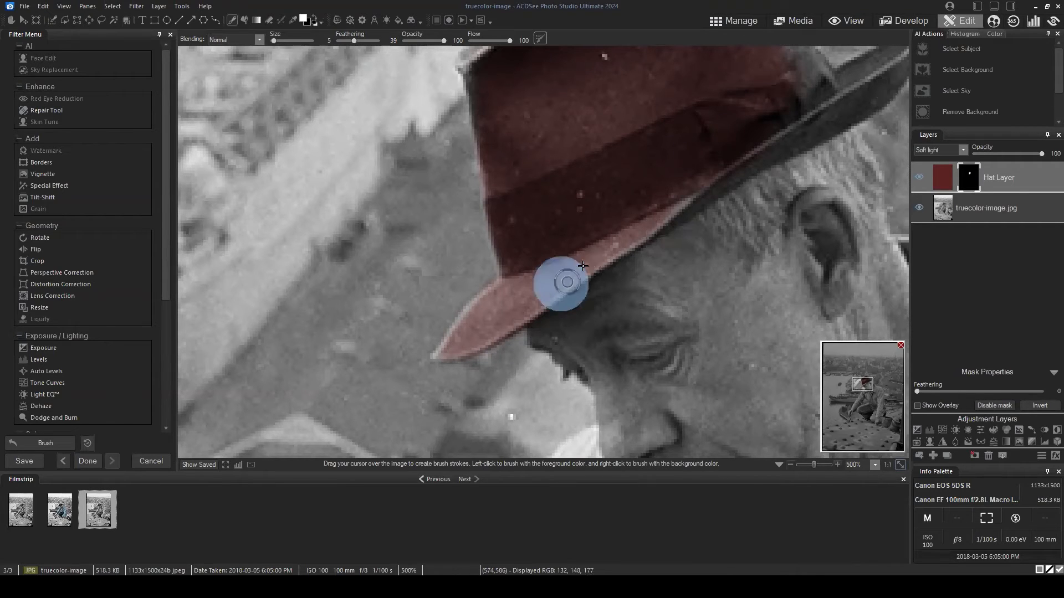
{"action": "left_click", "coordinate": [566, 329]}
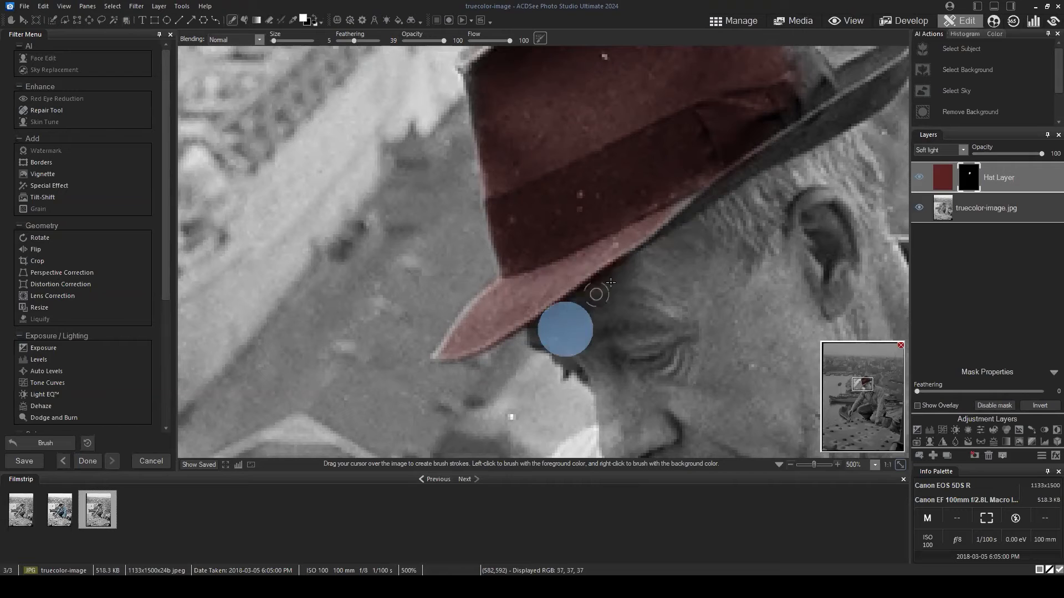
- Paint white on the mask along the hat's lower brim edge above the ear and over the rear brim
{"action": "left_click_drag", "start_coordinate": [691, 244], "coordinate": [544, 316]}
{"action": "left_click", "coordinate": [458, 322]}
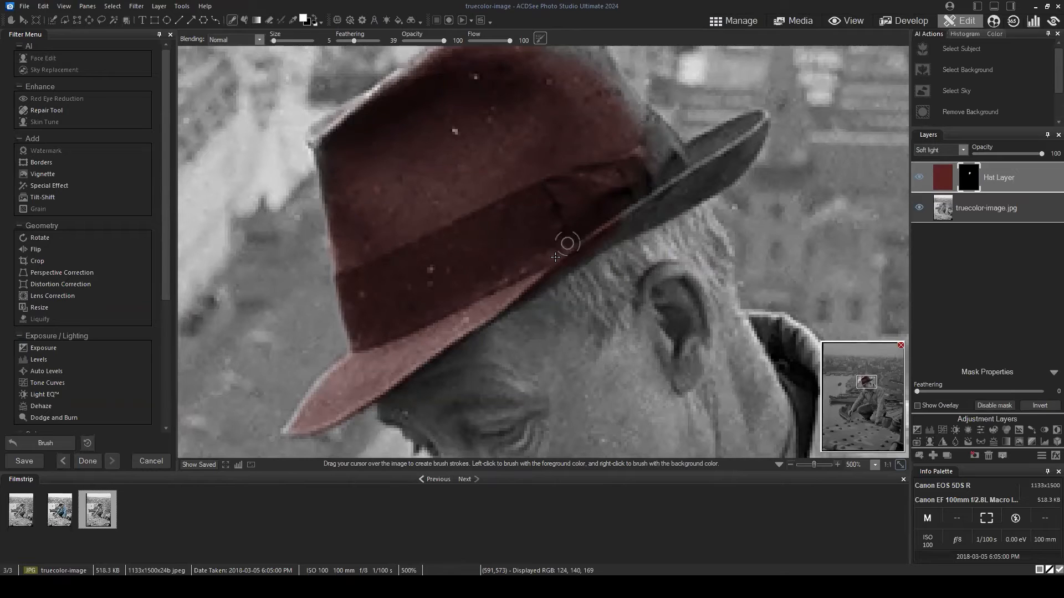
{"action": "left_click_drag", "start_coordinate": [593, 228], "coordinate": [563, 255]}
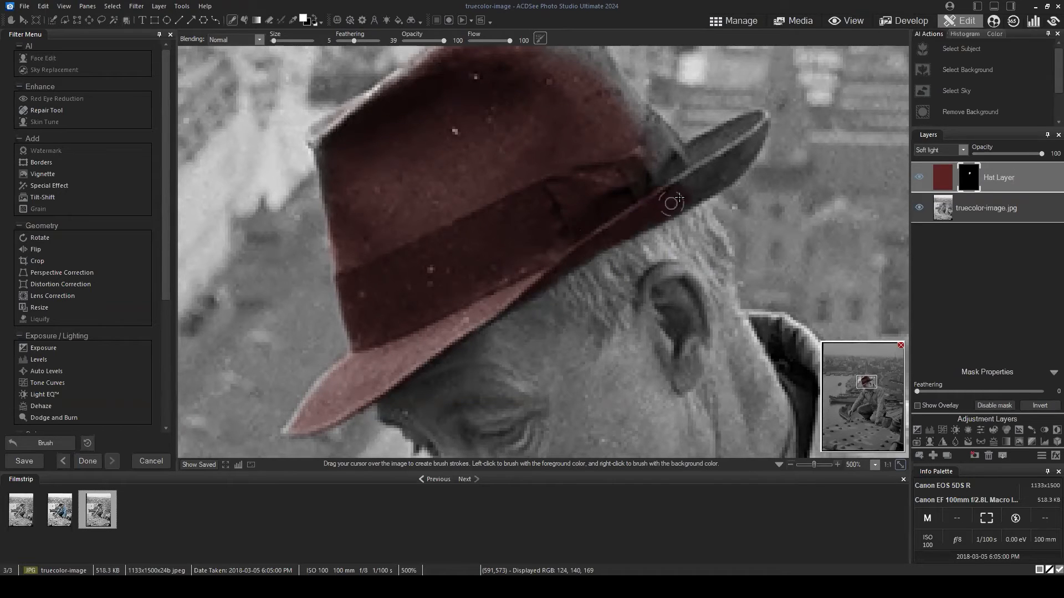
{"action": "left_click", "coordinate": [687, 173]}
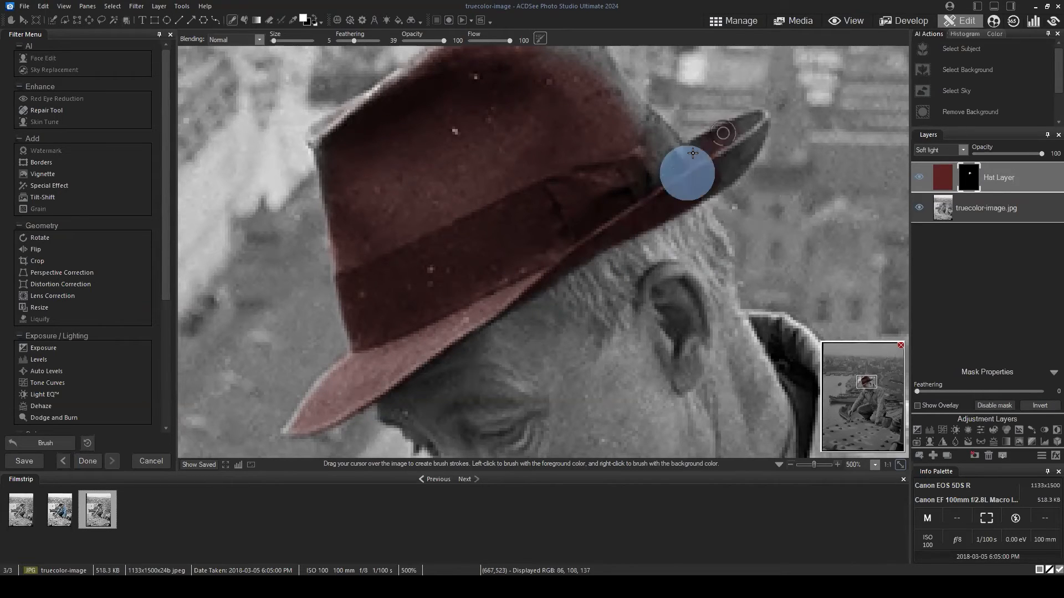
{"action": "mouse_move", "coordinate": [692, 153]}
{"action": "left_mouse_down"}
{"action": "mouse_move", "coordinate": [798, 88]}
{"action": "mouse_move", "coordinate": [737, 131]}
{"action": "left_mouse_up"}
- Brush away the stray tint beyond the rear brim tip and fill the remaining gray gaps in the brim and band
{"action": "left_click", "coordinate": [709, 104]}
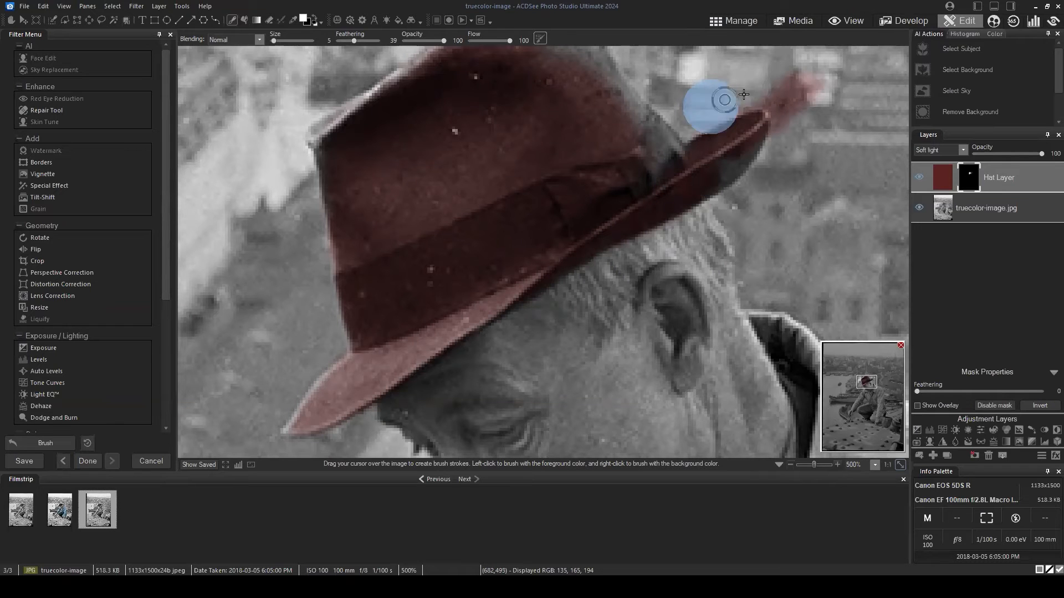
{"action": "mouse_move", "coordinate": [744, 94]}
{"action": "left_mouse_down"}
{"action": "mouse_move", "coordinate": [770, 97]}
{"action": "mouse_move", "coordinate": [761, 93]}
{"action": "mouse_move", "coordinate": [778, 109]}
{"action": "mouse_move", "coordinate": [778, 146]}
{"action": "mouse_move", "coordinate": [787, 81]}
{"action": "left_mouse_up"}
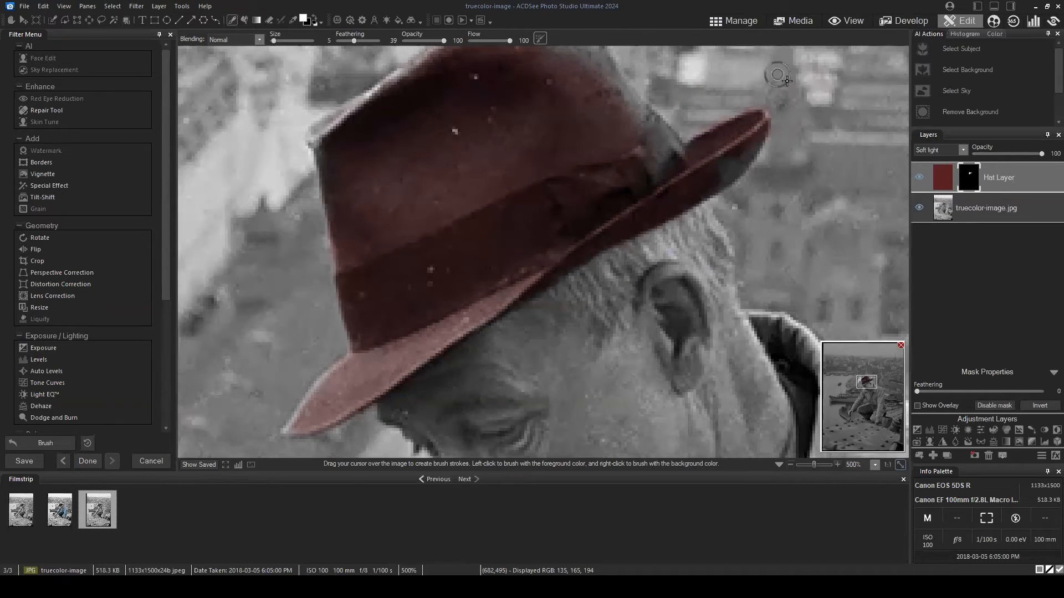
{"action": "mouse_move", "coordinate": [736, 142]}
{"action": "left_mouse_down"}
{"action": "mouse_move", "coordinate": [695, 193]}
{"action": "mouse_move", "coordinate": [674, 198]}
{"action": "mouse_move", "coordinate": [647, 161]}
{"action": "mouse_move", "coordinate": [667, 149]}
{"action": "left_mouse_up"}
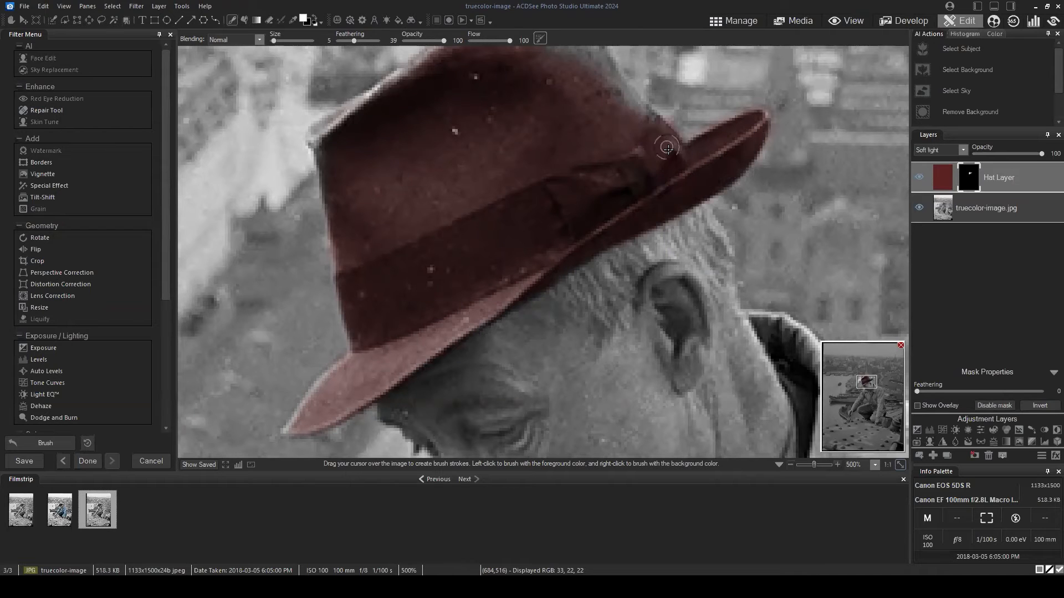
- Paint white on the mask along the top and rear edges of the hat's crown
{"action": "left_click_drag", "start_coordinate": [718, 76], "coordinate": [659, 200]}
{"action": "mouse_move", "coordinate": [573, 247]}
{"action": "left_mouse_down"}
{"action": "mouse_move", "coordinate": [533, 170]}
{"action": "mouse_move", "coordinate": [539, 195]}
{"action": "mouse_move", "coordinate": [524, 159]}
{"action": "mouse_move", "coordinate": [501, 145]}
{"action": "mouse_move", "coordinate": [459, 139]}
{"action": "mouse_move", "coordinate": [399, 181]}
{"action": "mouse_move", "coordinate": [491, 179]}
{"action": "mouse_move", "coordinate": [523, 197]}
{"action": "mouse_move", "coordinate": [506, 170]}
{"action": "left_mouse_up"}
{"action": "mouse_move", "coordinate": [548, 137]}
{"action": "left_mouse_down"}
{"action": "mouse_move", "coordinate": [564, 138]}
{"action": "mouse_move", "coordinate": [557, 133]}
{"action": "left_mouse_up"}
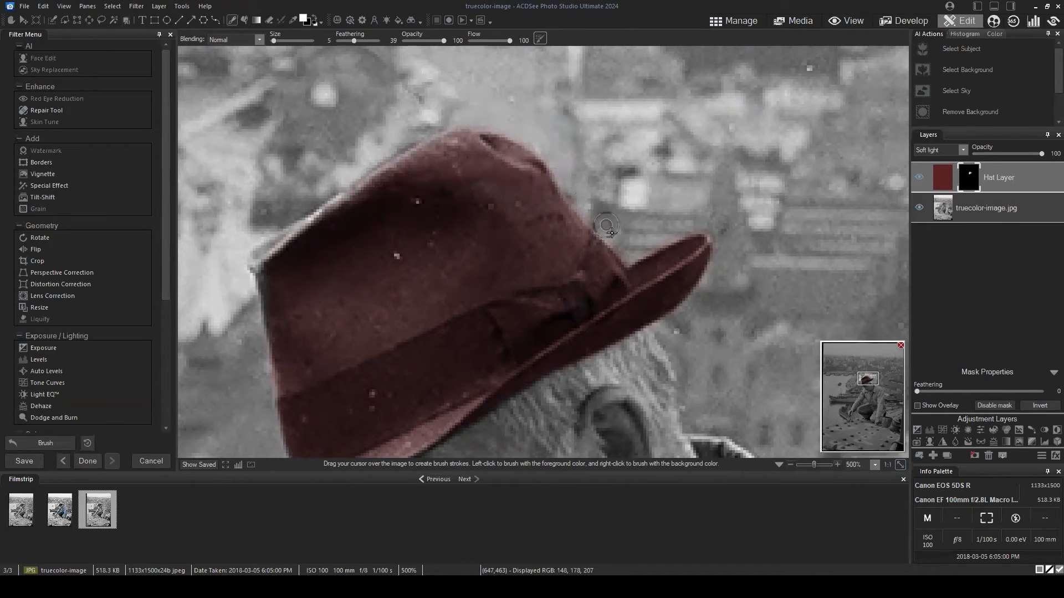
- Paint white on the Hat Layer mask along the crown's front top edge and front corner
{"action": "left_click_drag", "start_coordinate": [453, 221], "coordinate": [665, 192]}
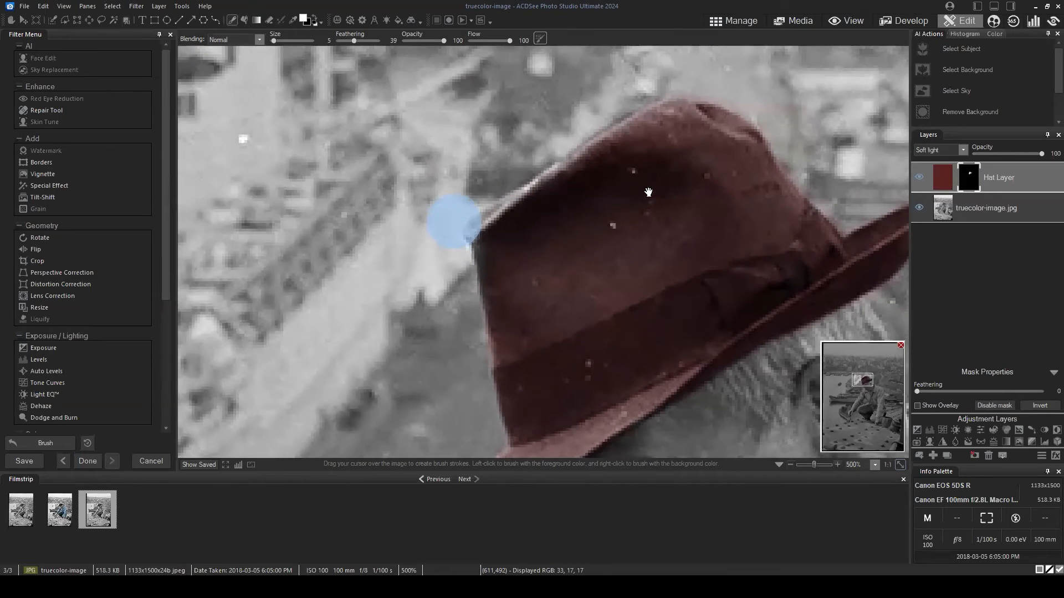
{"action": "mouse_move", "coordinate": [572, 178]}
{"action": "left_mouse_down"}
{"action": "mouse_move", "coordinate": [564, 170]}
{"action": "mouse_move", "coordinate": [579, 158]}
{"action": "mouse_move", "coordinate": [470, 232]}
{"action": "mouse_move", "coordinate": [483, 229]}
{"action": "mouse_move", "coordinate": [501, 256]}
{"action": "mouse_move", "coordinate": [475, 231]}
{"action": "left_mouse_up"}
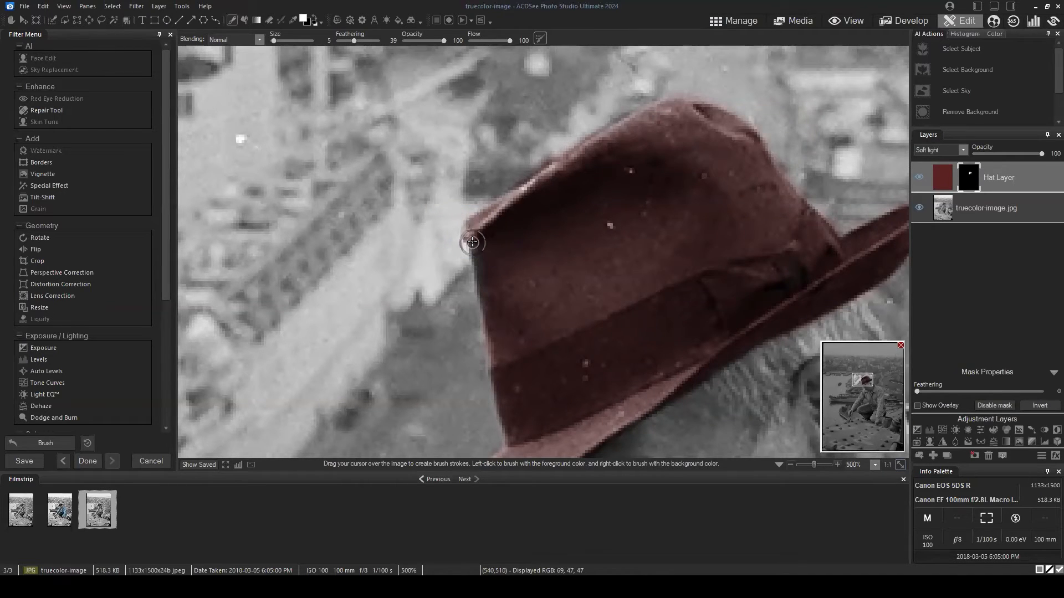
{"action": "left_click_drag", "start_coordinate": [482, 238], "coordinate": [492, 266]}
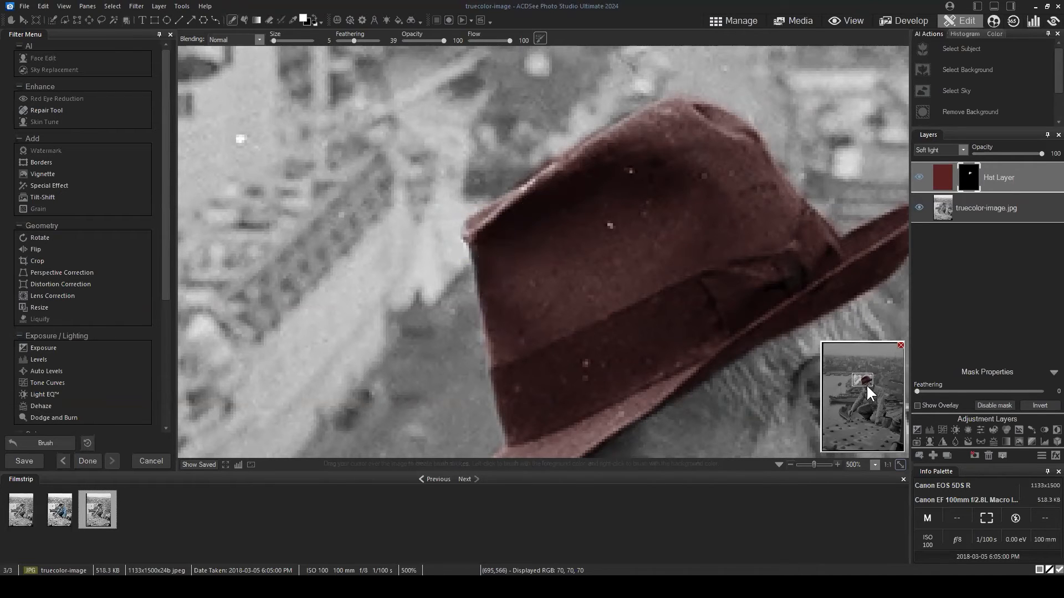
{"action": "left_click_drag", "start_coordinate": [866, 384], "coordinate": [902, 464]}
{"action": "left_click", "coordinate": [901, 465]}
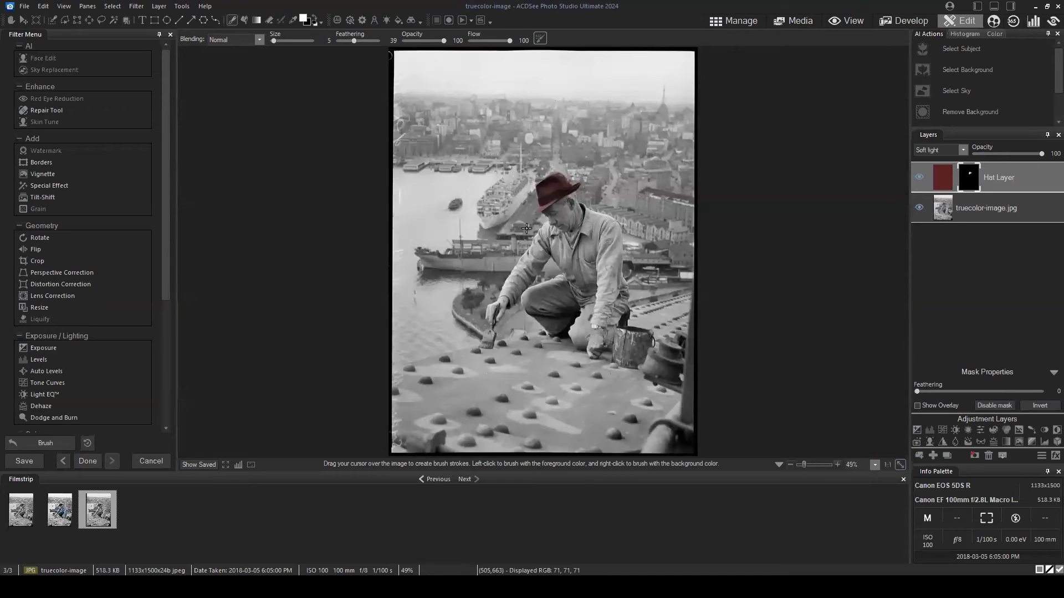
- Add a blank layer and brush solid blue over the worker's paintbrush on it
{"action": "left_click", "coordinate": [933, 455]}
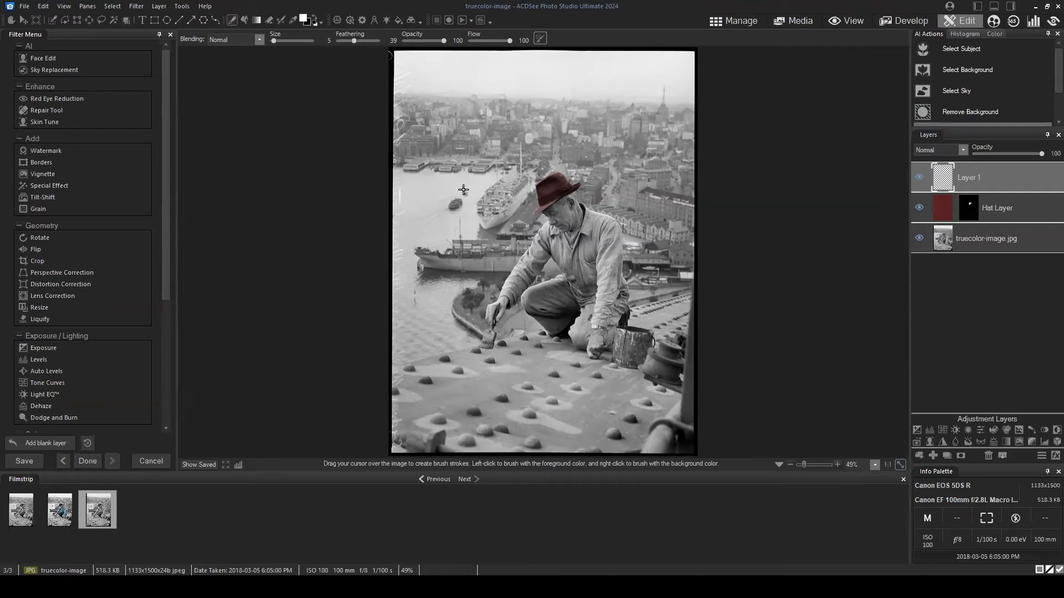
{"action": "scroll", "coordinate": [655, 336], "scroll_direction": "up", "scroll_amount": 3}
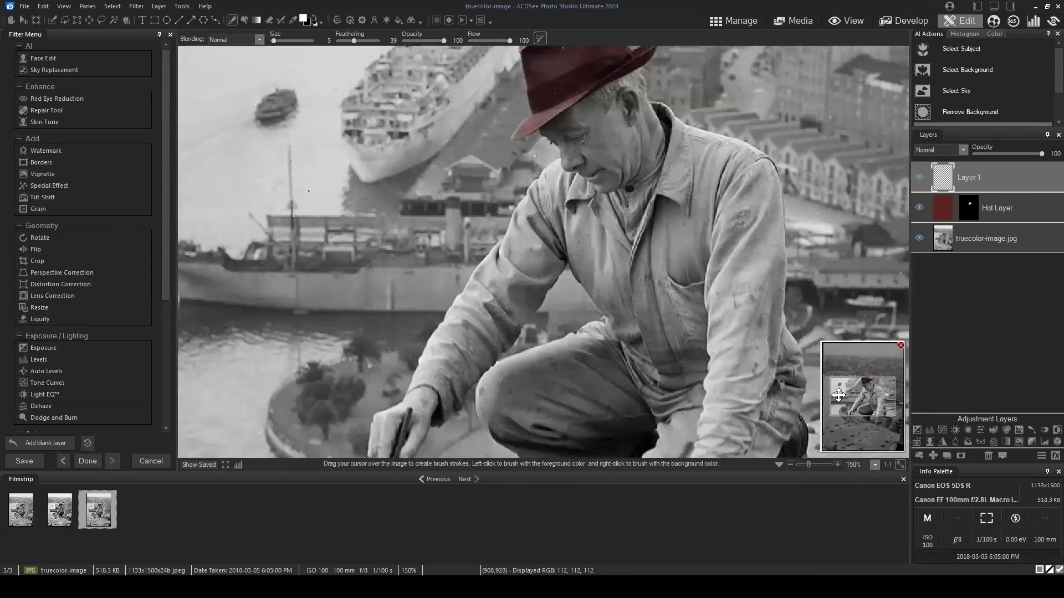
{"action": "mouse_move", "coordinate": [838, 396]}
{"action": "left_mouse_down"}
{"action": "mouse_move", "coordinate": [853, 413]}
{"action": "mouse_move", "coordinate": [838, 422]}
{"action": "mouse_move", "coordinate": [849, 420]}
{"action": "left_mouse_up"}
{"action": "scroll", "coordinate": [546, 340], "scroll_direction": "up", "scroll_amount": 5}
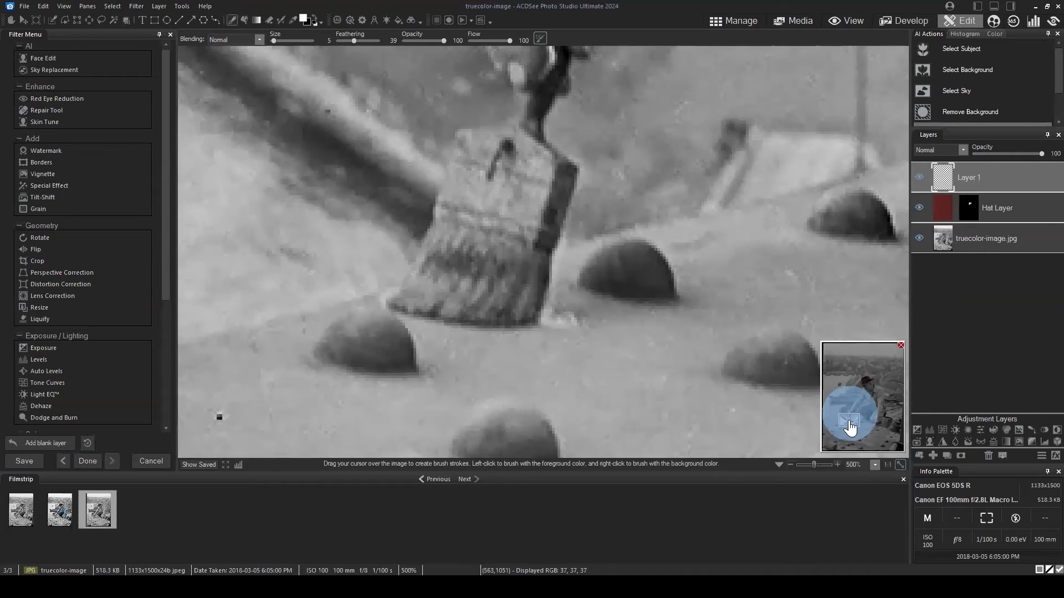
{"action": "left_click", "coordinate": [969, 176]}
{"action": "left_click", "coordinate": [303, 20]}
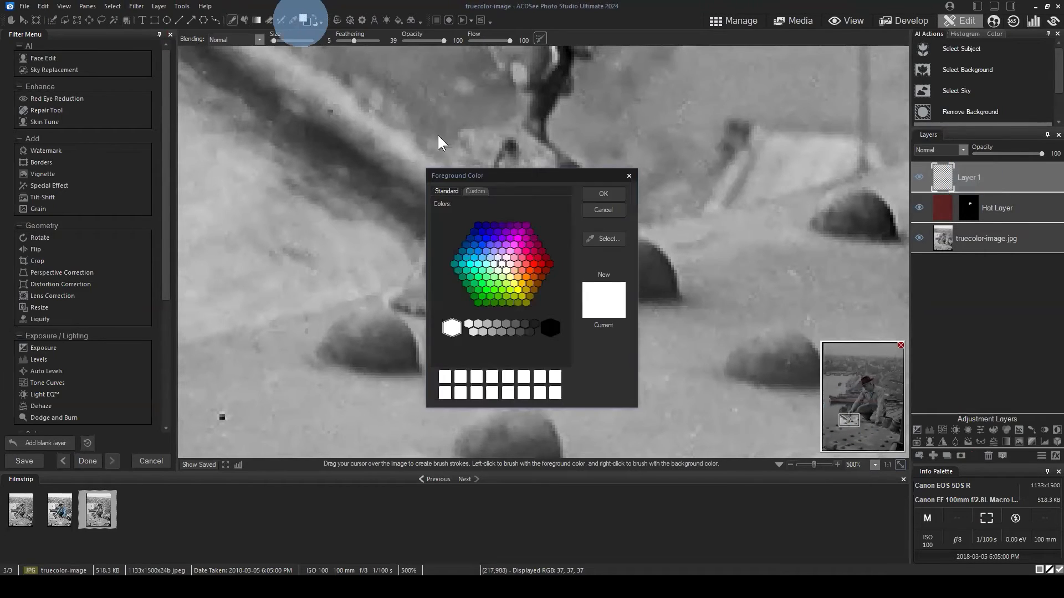
{"action": "left_click", "coordinate": [474, 244]}
{"action": "left_click", "coordinate": [603, 195]}
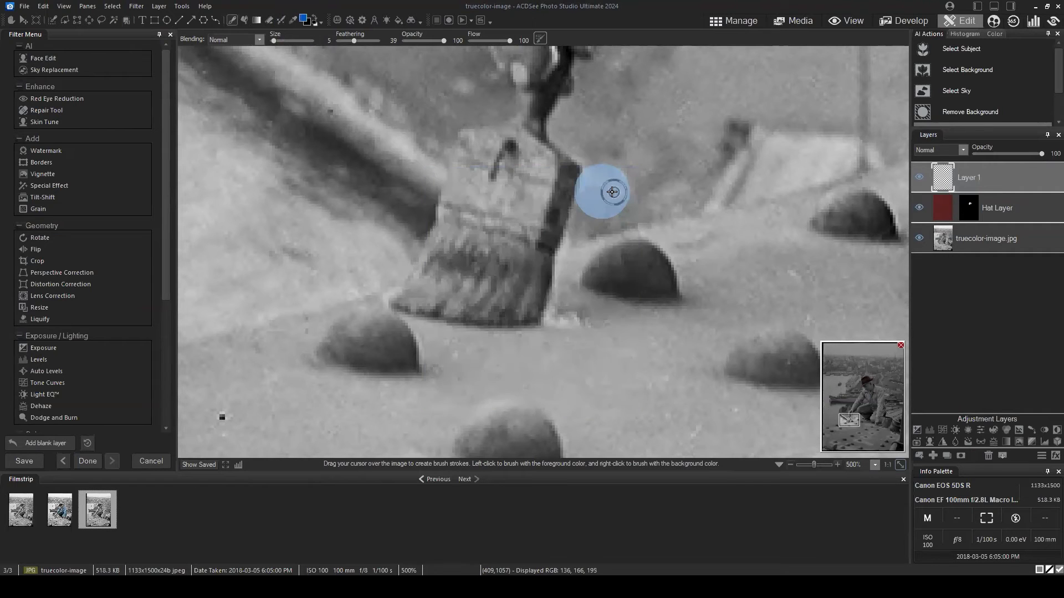
{"action": "mouse_move", "coordinate": [441, 230]}
{"action": "left_mouse_down"}
{"action": "mouse_move", "coordinate": [488, 124]}
{"action": "mouse_move", "coordinate": [517, 175]}
{"action": "mouse_move", "coordinate": [512, 155]}
{"action": "mouse_move", "coordinate": [565, 178]}
{"action": "left_mouse_up"}
{"action": "mouse_move", "coordinate": [521, 272]}
{"action": "left_mouse_down"}
{"action": "mouse_move", "coordinate": [533, 291]}
{"action": "mouse_move", "coordinate": [522, 319]}
{"action": "mouse_move", "coordinate": [417, 312]}
{"action": "mouse_move", "coordinate": [409, 300]}
{"action": "mouse_move", "coordinate": [458, 243]}
{"action": "mouse_move", "coordinate": [442, 226]}
{"action": "mouse_move", "coordinate": [436, 287]}
{"action": "mouse_move", "coordinate": [474, 296]}
{"action": "mouse_move", "coordinate": [508, 198]}
{"action": "mouse_move", "coordinate": [498, 292]}
{"action": "mouse_move", "coordinate": [446, 286]}
{"action": "mouse_move", "coordinate": [523, 266]}
{"action": "mouse_move", "coordinate": [500, 235]}
{"action": "mouse_move", "coordinate": [498, 150]}
{"action": "mouse_move", "coordinate": [522, 136]}
{"action": "mouse_move", "coordinate": [466, 229]}
{"action": "mouse_move", "coordinate": [507, 303]}
{"action": "mouse_move", "coordinate": [526, 278]}
{"action": "left_mouse_up"}
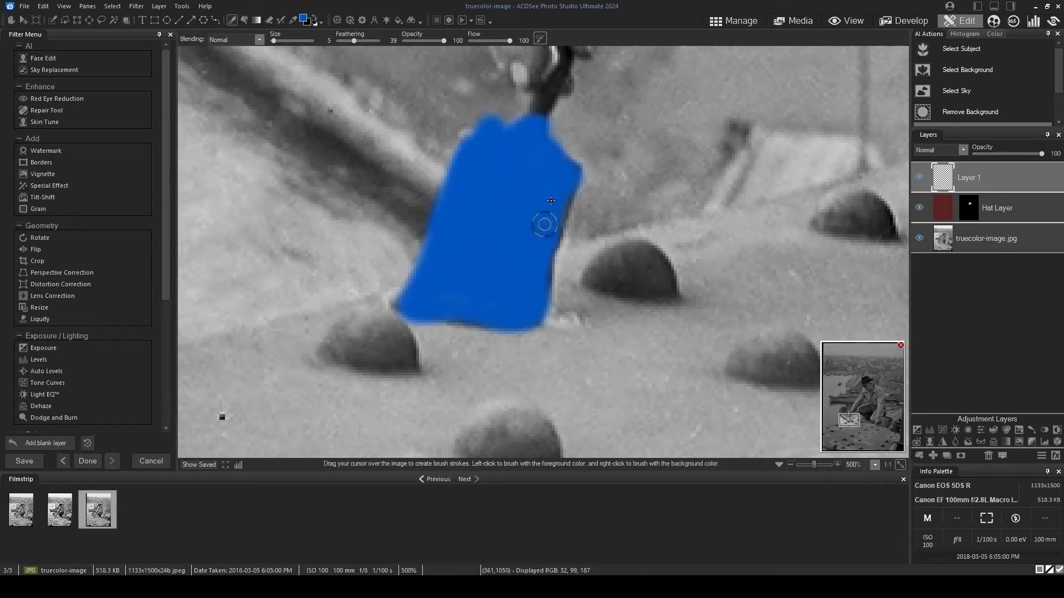
- Set the blend mode of the layer with the blue paintbrush to Overlay
{"action": "left_click", "coordinate": [963, 149]}
{"action": "left_click", "coordinate": [924, 209]}
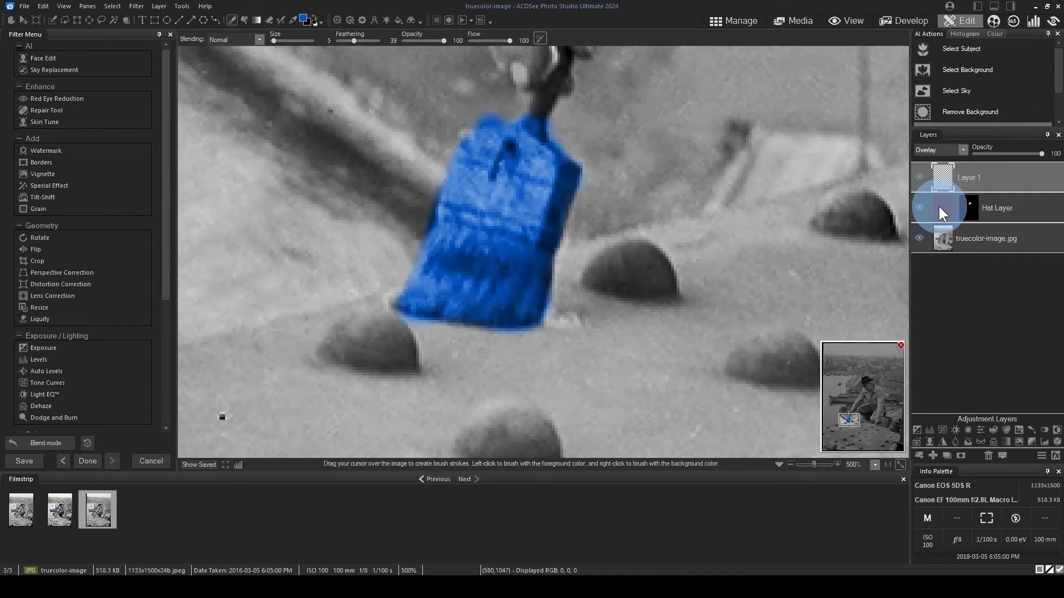
{"action": "scroll", "coordinate": [601, 240], "scroll_direction": "down", "scroll_amount": 2}
{"action": "scroll", "coordinate": [586, 219], "scroll_direction": "down", "scroll_amount": 1}
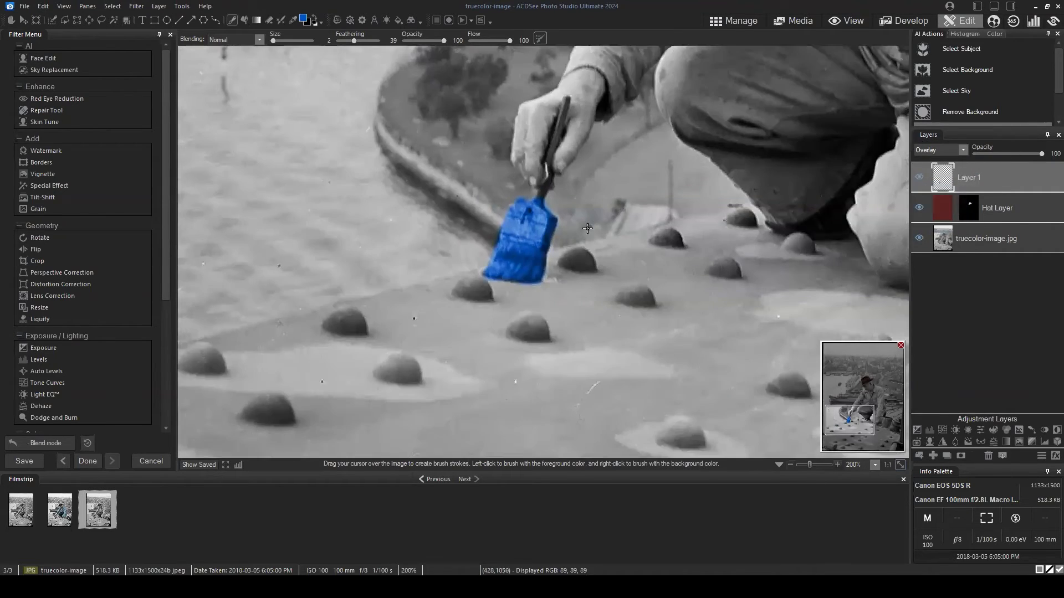
{"action": "scroll", "coordinate": [636, 228], "scroll_direction": "down", "scroll_amount": 1}
{"action": "scroll", "coordinate": [657, 221], "scroll_direction": "down", "scroll_amount": 1}
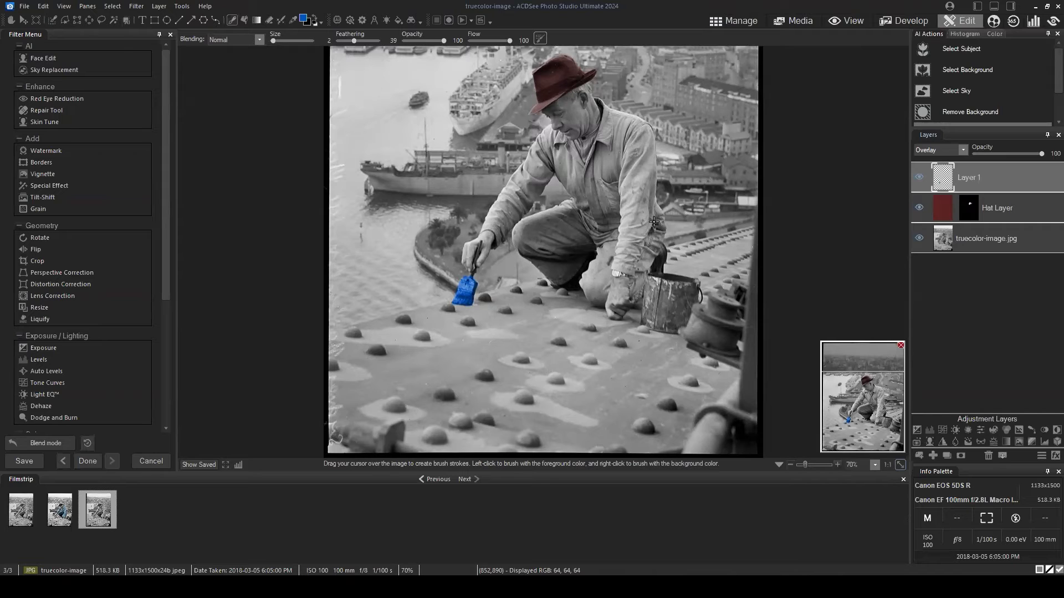
- Try to recolor the paintbrush by filling its unmasked layer with bright green
{"action": "left_click", "coordinate": [242, 19]}
{"action": "left_click", "coordinate": [304, 17]}
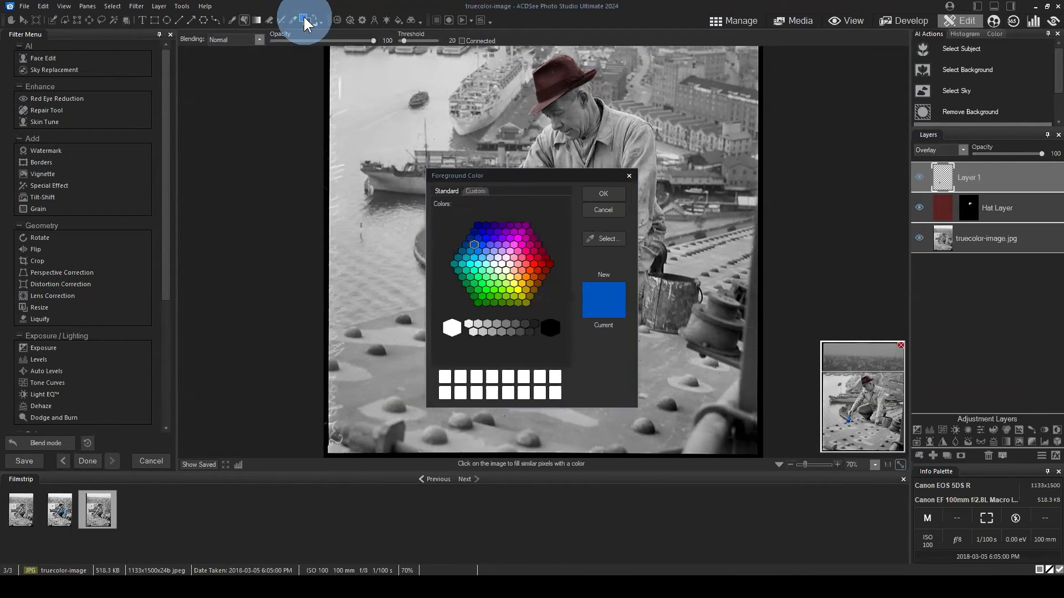
{"action": "left_click", "coordinate": [478, 277]}
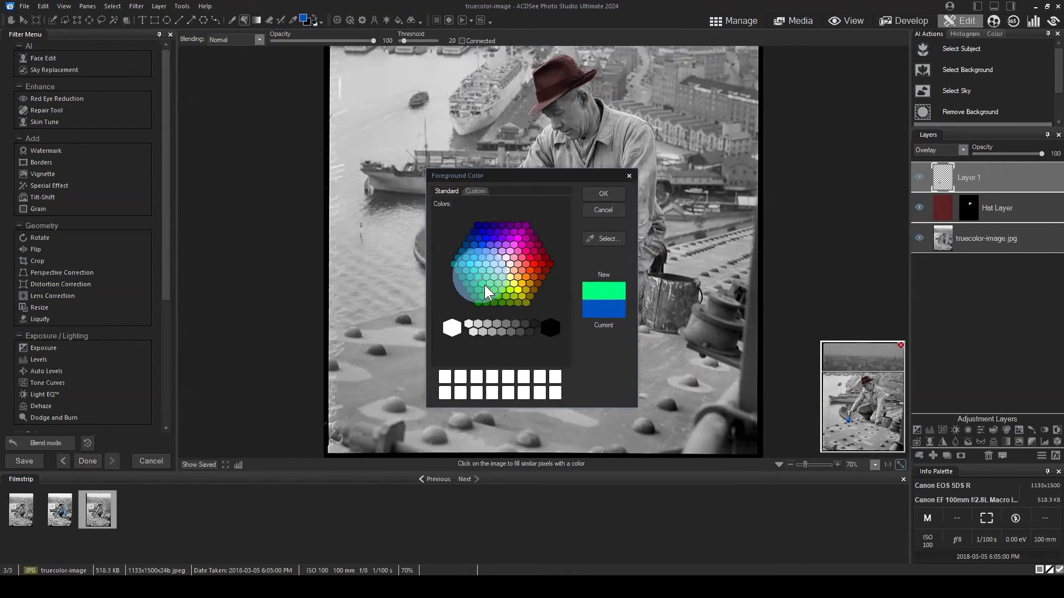
{"action": "left_click", "coordinate": [603, 194]}
{"action": "left_click", "coordinate": [618, 263]}
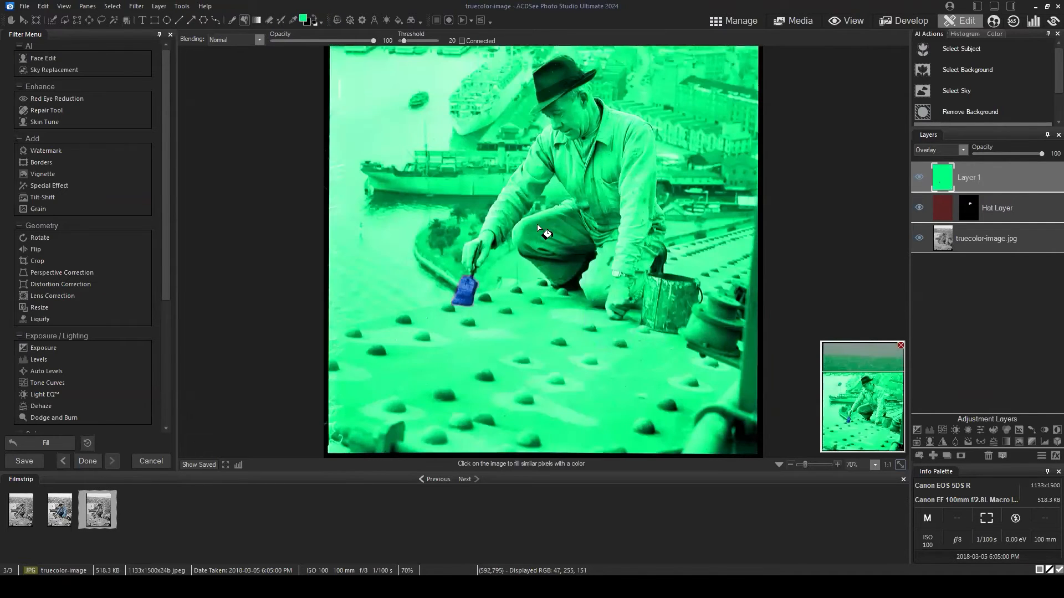
- Undo the green fill and delete the paintbrush's layer
{"action": "mouse_move", "coordinate": [860, 403]}
{"action": "left_mouse_down"}
{"action": "mouse_move", "coordinate": [866, 385]}
{"action": "mouse_move", "coordinate": [863, 423]}
{"action": "left_mouse_up"}
{"action": "key", "text": "ctrl+z"}
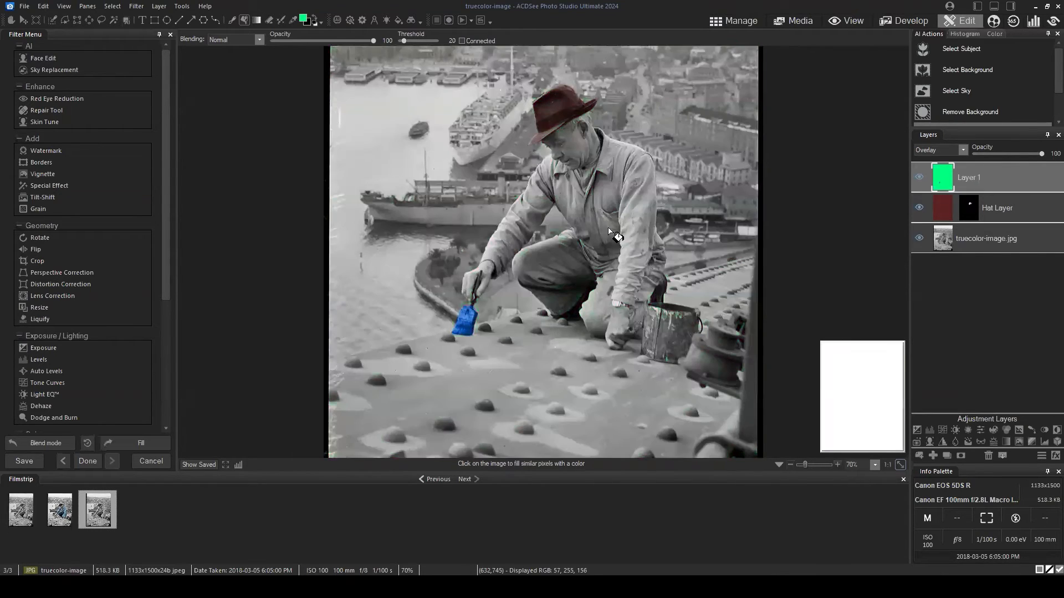
{"action": "left_click", "coordinate": [975, 178]}
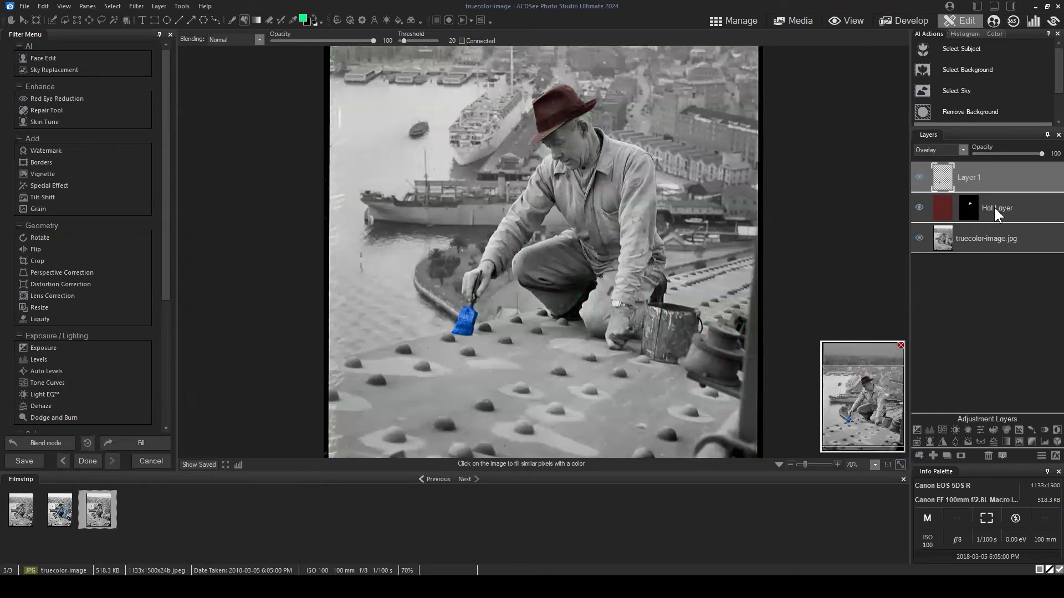
{"action": "left_click", "coordinate": [985, 451]}
{"action": "mouse_move", "coordinate": [859, 404]}
{"action": "left_mouse_down"}
{"action": "mouse_move", "coordinate": [862, 383]}
{"action": "mouse_move", "coordinate": [865, 400]}
{"action": "left_mouse_up"}
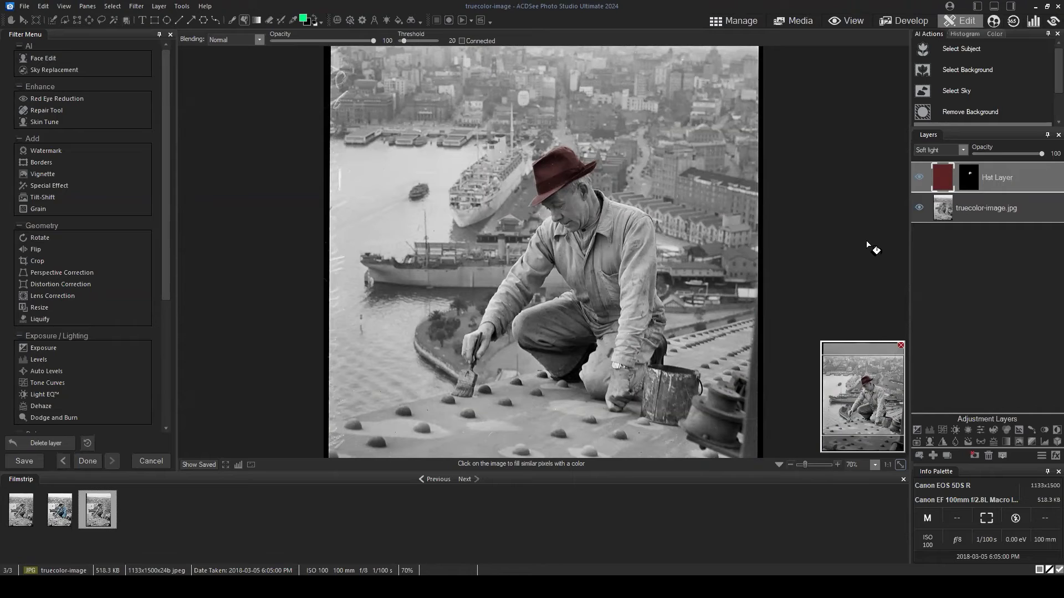
- Fill the Hat Layer's color content with the bright green foreground color
{"action": "left_click", "coordinate": [1008, 172]}
{"action": "left_click", "coordinate": [945, 176]}
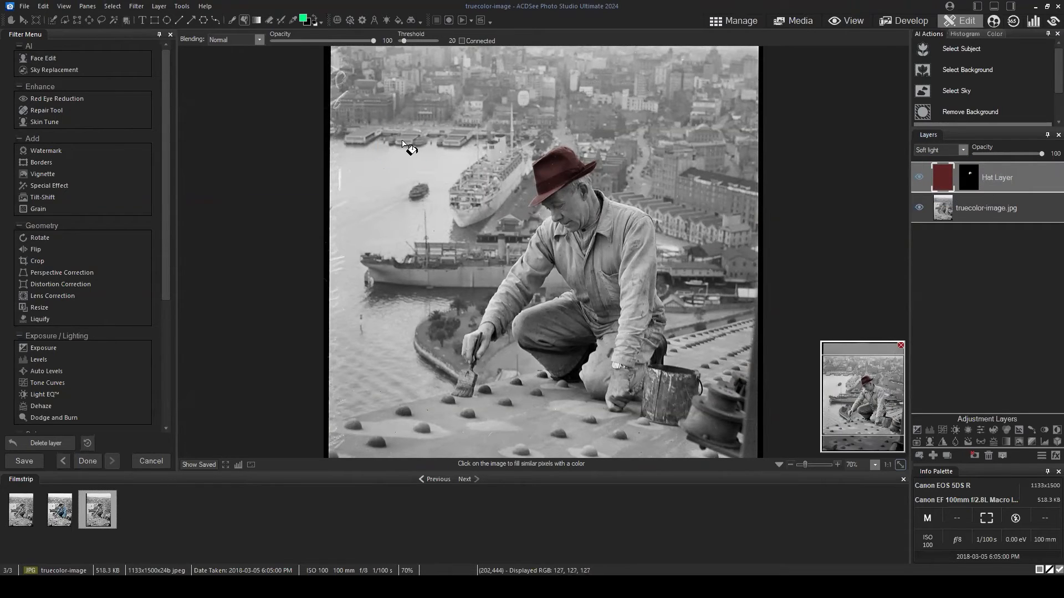
{"action": "left_click", "coordinate": [402, 141]}
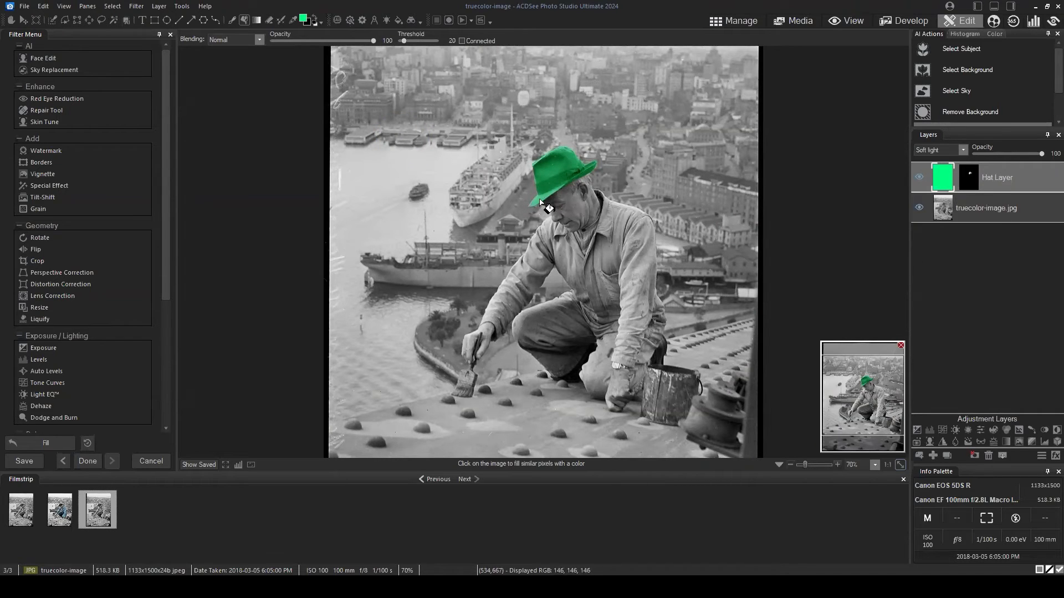
{"action": "scroll", "coordinate": [621, 221], "scroll_direction": "down", "scroll_amount": 2}
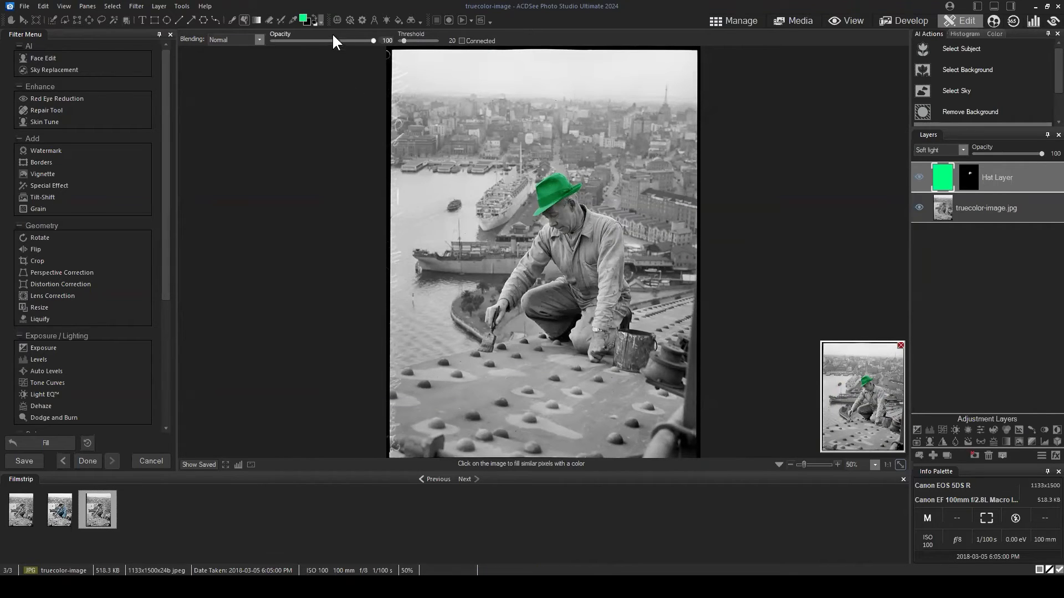
- Fill the Hat Layer with magenta, and undo both the magenta and green fills
{"action": "left_click", "coordinate": [304, 20]}
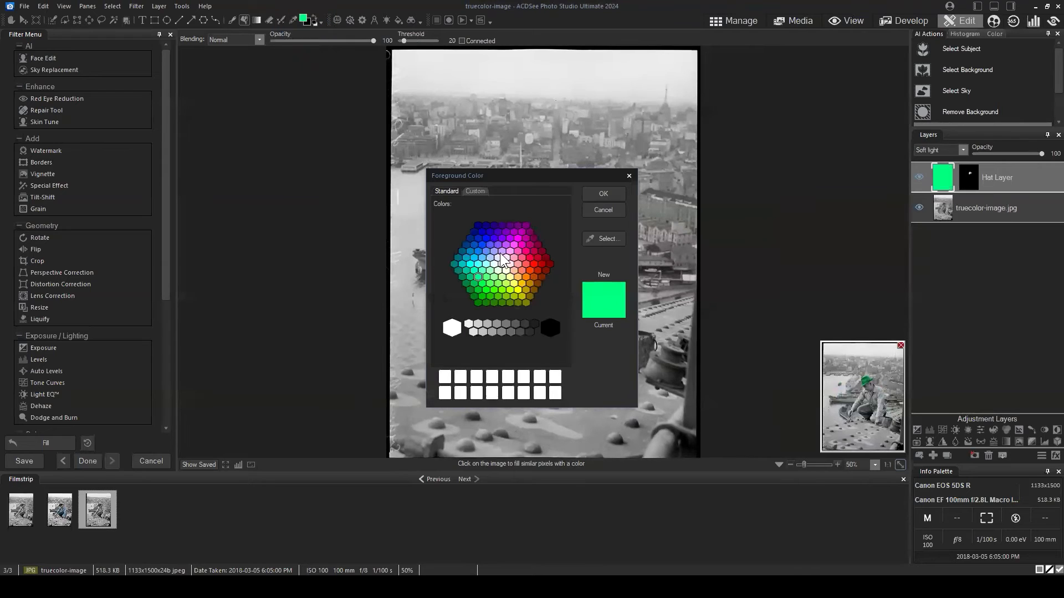
{"action": "left_click", "coordinate": [516, 240]}
{"action": "left_click", "coordinate": [603, 193]}
{"action": "left_click", "coordinate": [551, 108]}
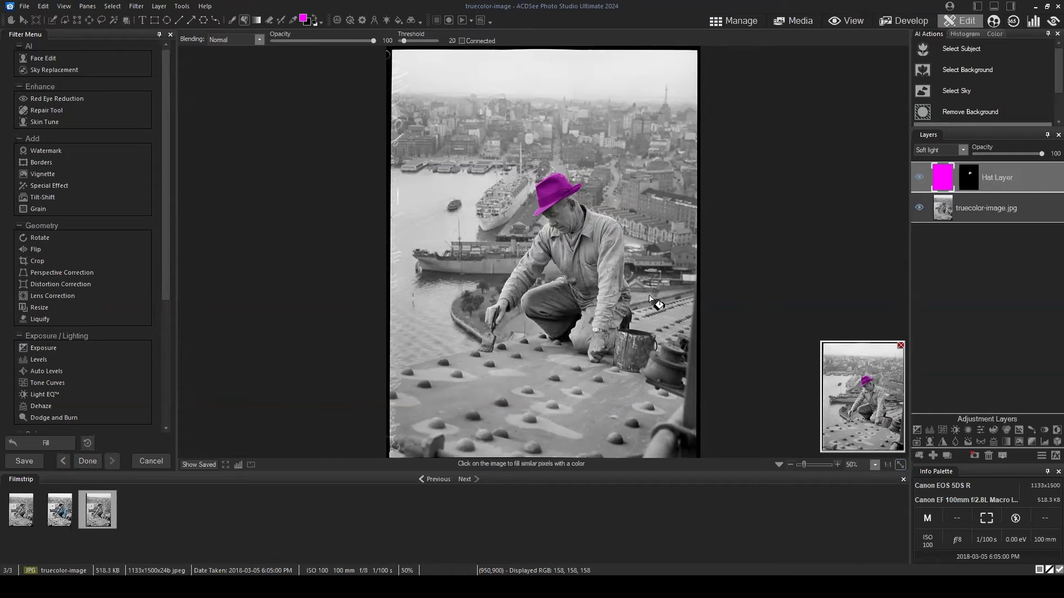
{"action": "key", "text": "ctrl+z"}
{"action": "key", "text": "ctrl+z"}
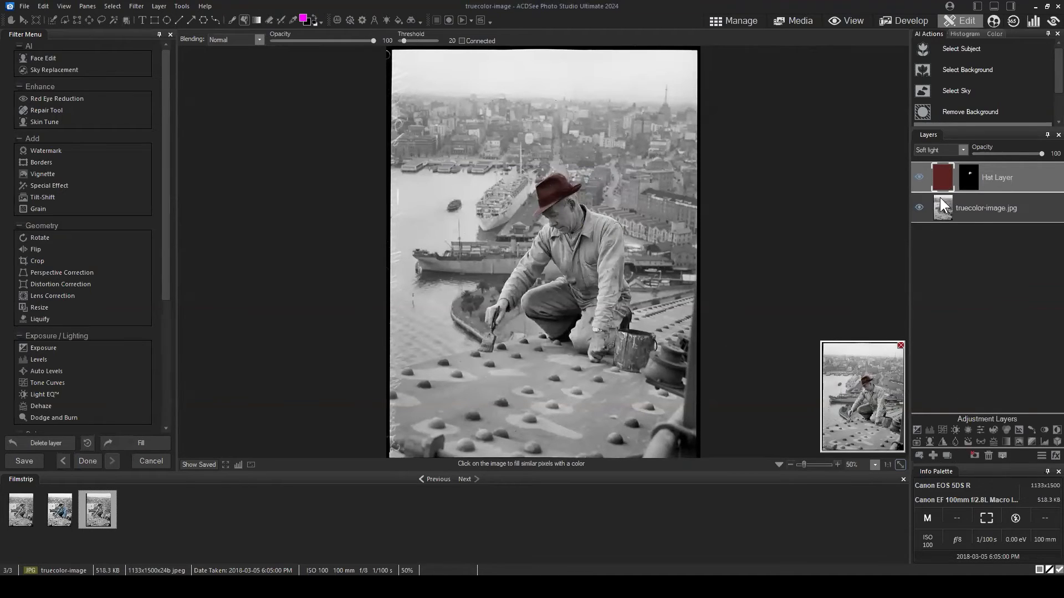
- Activate the Brush on the Hat Layer's mask and raise the brush size to 8
{"action": "left_click", "coordinate": [942, 176]}
{"action": "left_click", "coordinate": [232, 20]}
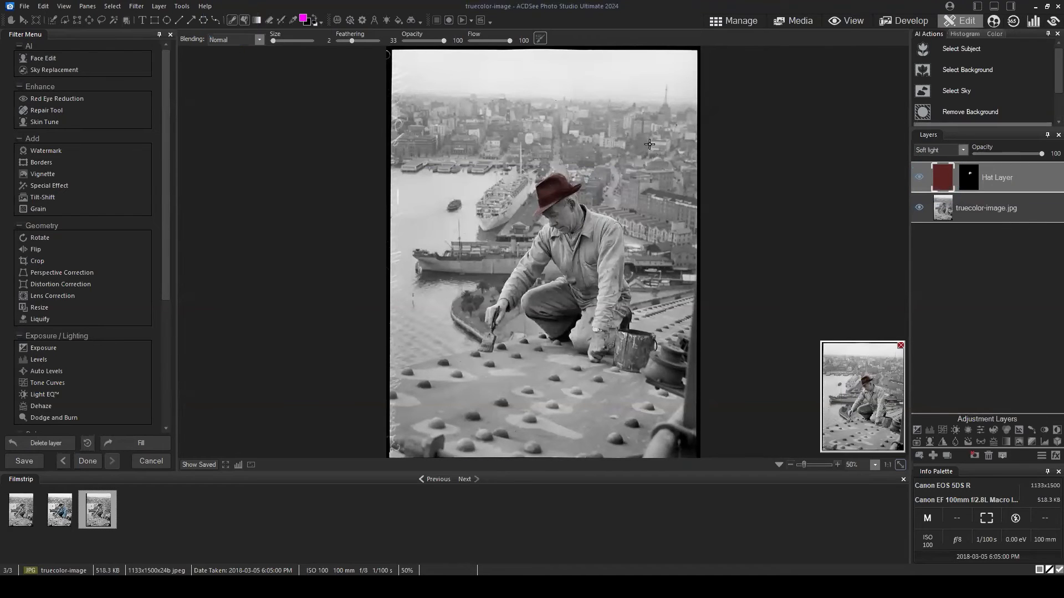
{"action": "scroll", "coordinate": [303, 20], "scroll_direction": "up", "scroll_amount": 5}
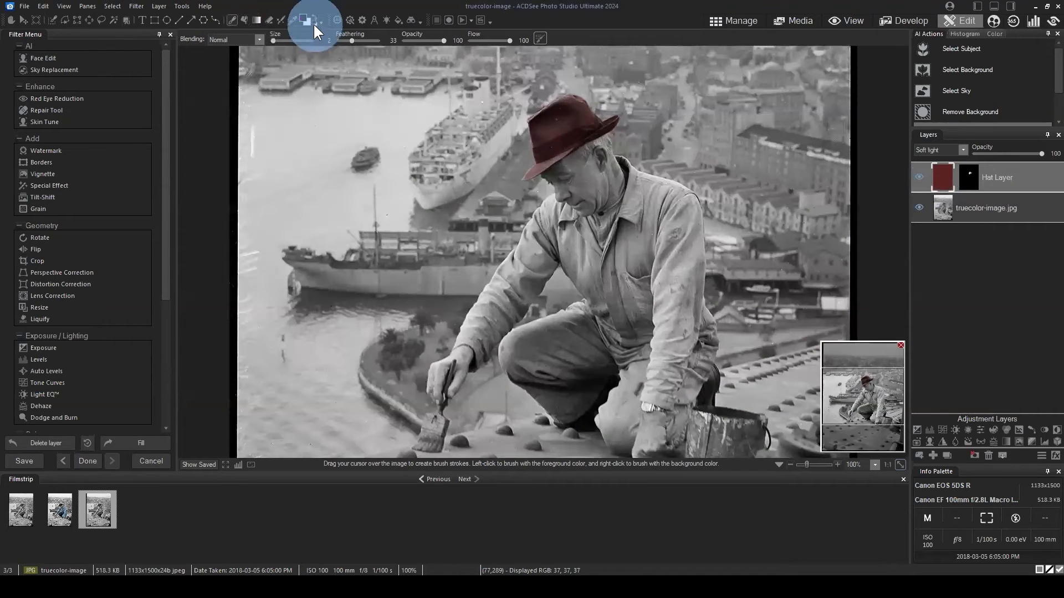
{"action": "left_click", "coordinate": [969, 176]}
{"action": "scroll", "coordinate": [559, 121], "scroll_direction": "up", "scroll_amount": 2}
{"action": "scroll", "coordinate": [559, 121], "scroll_direction": "up", "scroll_amount": 2}
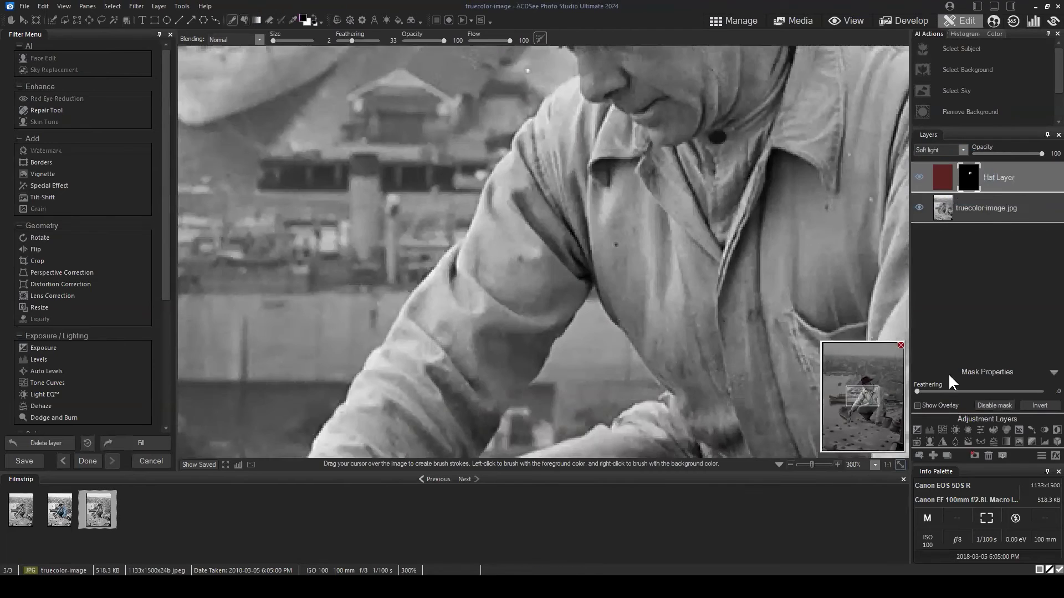
{"action": "mouse_move", "coordinate": [869, 394]}
{"action": "left_mouse_down"}
{"action": "mouse_move", "coordinate": [863, 382]}
{"action": "mouse_move", "coordinate": [867, 389]}
{"action": "left_mouse_up"}
{"action": "scroll", "coordinate": [548, 152], "scroll_direction": "up", "scroll_amount": 6}
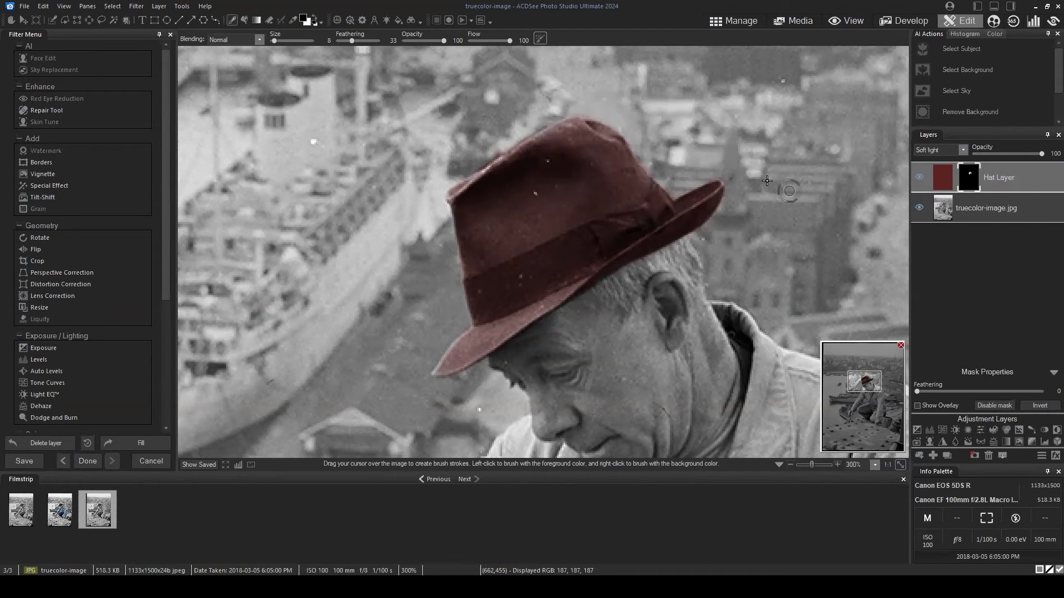
- Paint a white test patch on the mask over the buildings behind the hat and remove it with black
{"action": "left_click", "coordinate": [314, 21]}
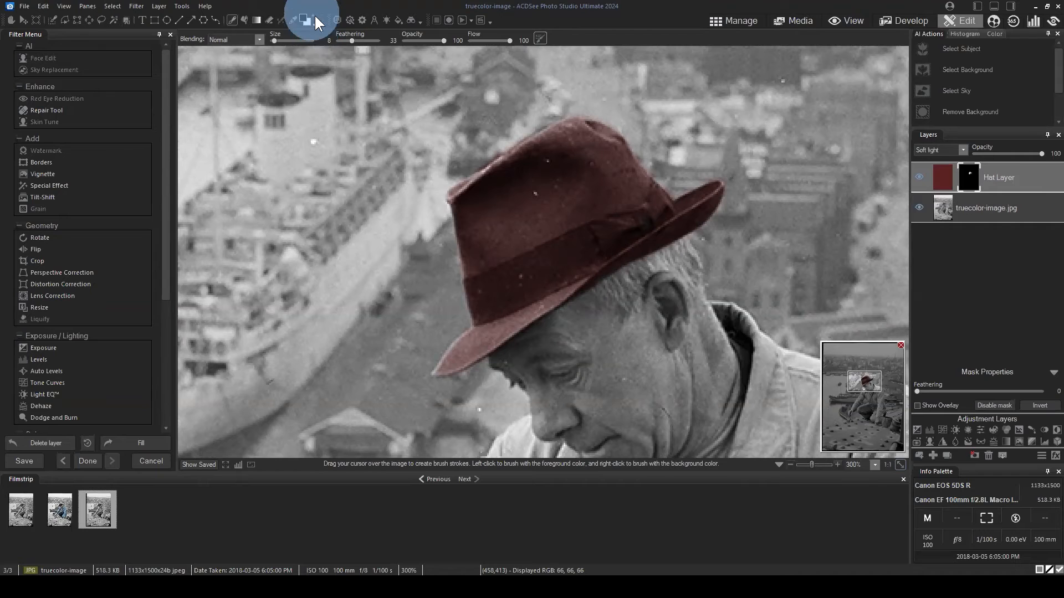
{"action": "mouse_move", "coordinate": [804, 131]}
{"action": "left_mouse_down"}
{"action": "mouse_move", "coordinate": [819, 119]}
{"action": "mouse_move", "coordinate": [810, 91]}
{"action": "mouse_move", "coordinate": [789, 116]}
{"action": "mouse_move", "coordinate": [823, 144]}
{"action": "mouse_move", "coordinate": [848, 114]}
{"action": "left_mouse_up"}
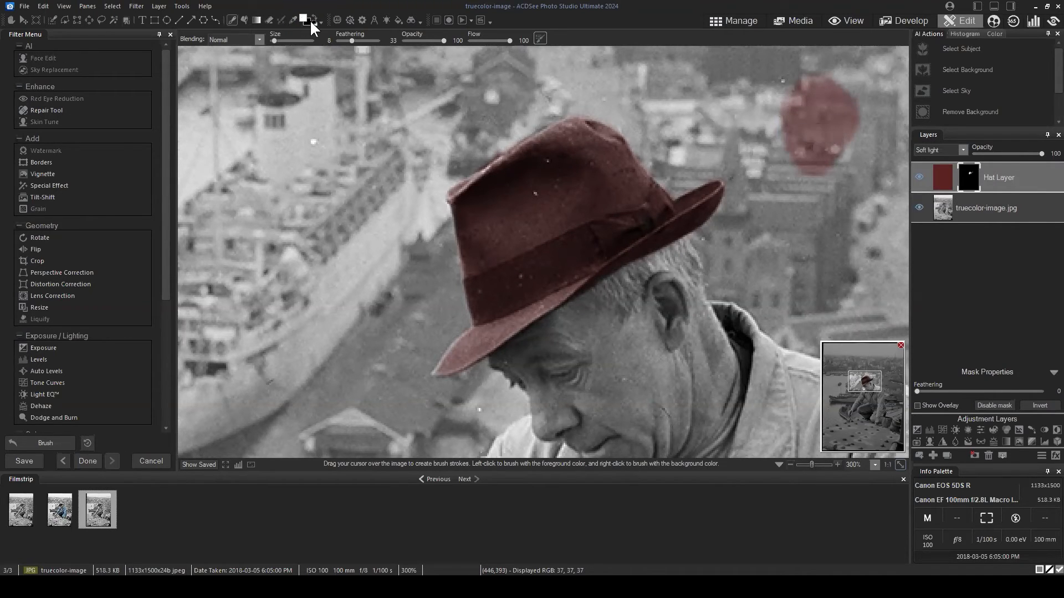
{"action": "mouse_move", "coordinate": [856, 187]}
{"action": "left_mouse_down"}
{"action": "mouse_move", "coordinate": [863, 104]}
{"action": "mouse_move", "coordinate": [802, 183]}
{"action": "mouse_move", "coordinate": [813, 175]}
{"action": "mouse_move", "coordinate": [797, 103]}
{"action": "mouse_move", "coordinate": [848, 112]}
{"action": "mouse_move", "coordinate": [830, 92]}
{"action": "mouse_move", "coordinate": [792, 100]}
{"action": "left_mouse_up"}
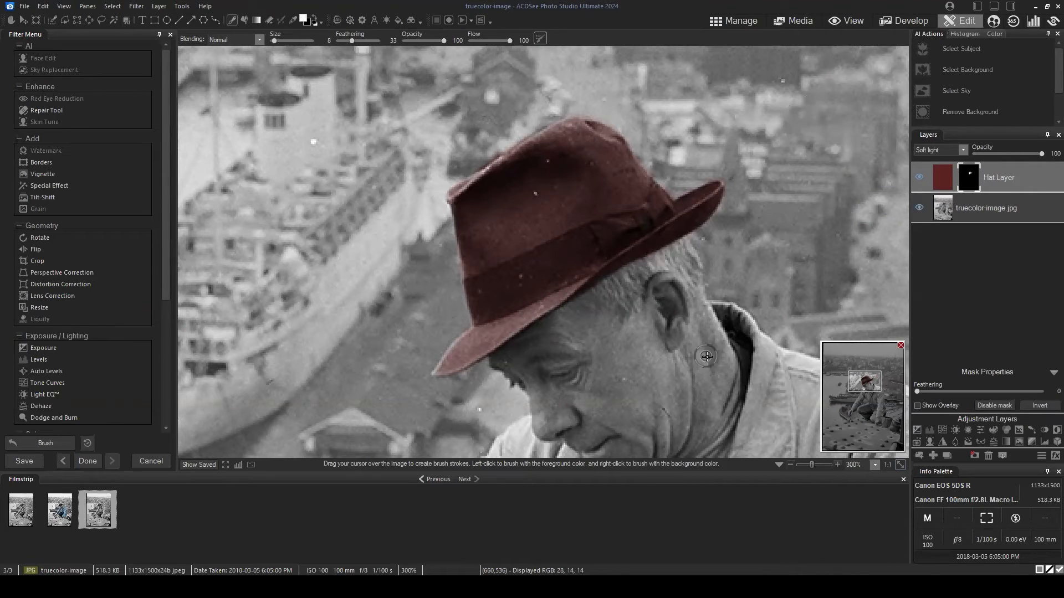
{"action": "left_click_drag", "start_coordinate": [868, 384], "coordinate": [867, 406]}
{"action": "scroll", "coordinate": [772, 340], "scroll_direction": "down", "scroll_amount": 4}
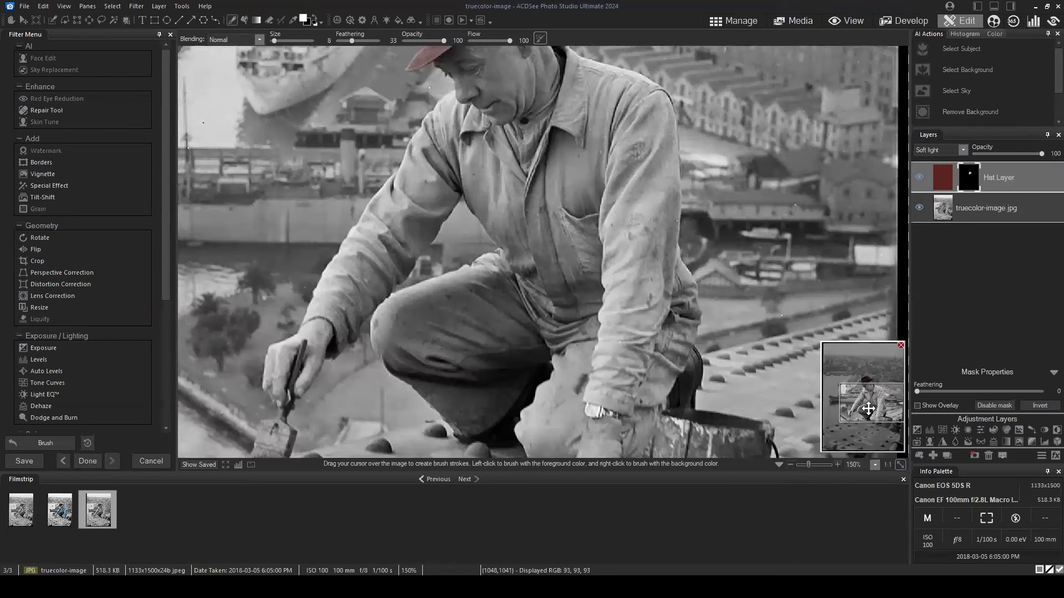
{"action": "mouse_move", "coordinate": [869, 408]}
{"action": "left_mouse_down"}
{"action": "mouse_move", "coordinate": [867, 443]}
{"action": "mouse_move", "coordinate": [851, 427]}
{"action": "mouse_move", "coordinate": [870, 409]}
{"action": "mouse_move", "coordinate": [864, 399]}
{"action": "left_mouse_up"}
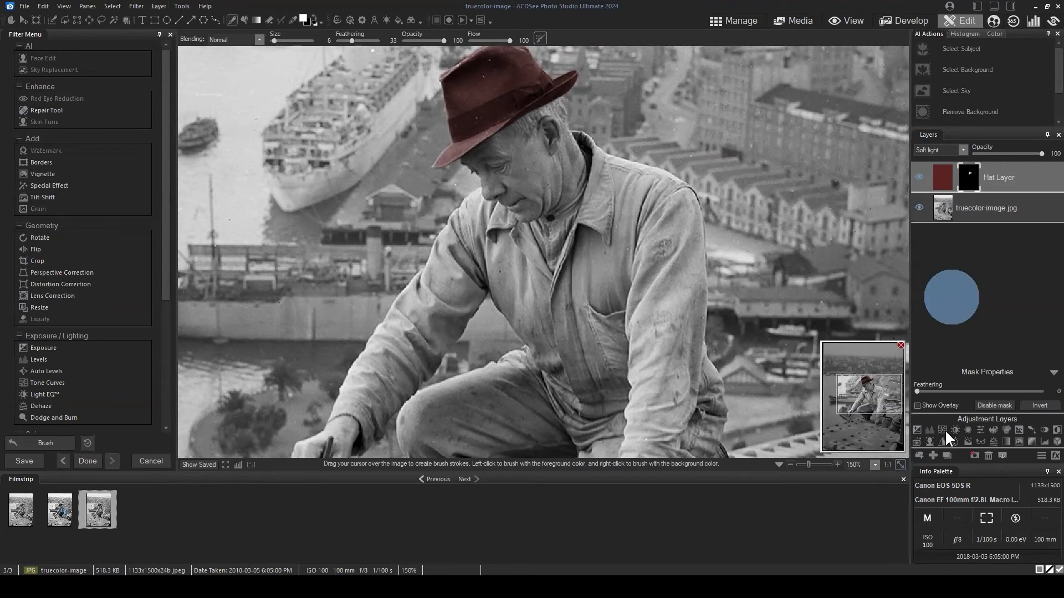
{"action": "left_click", "coordinate": [874, 391]}
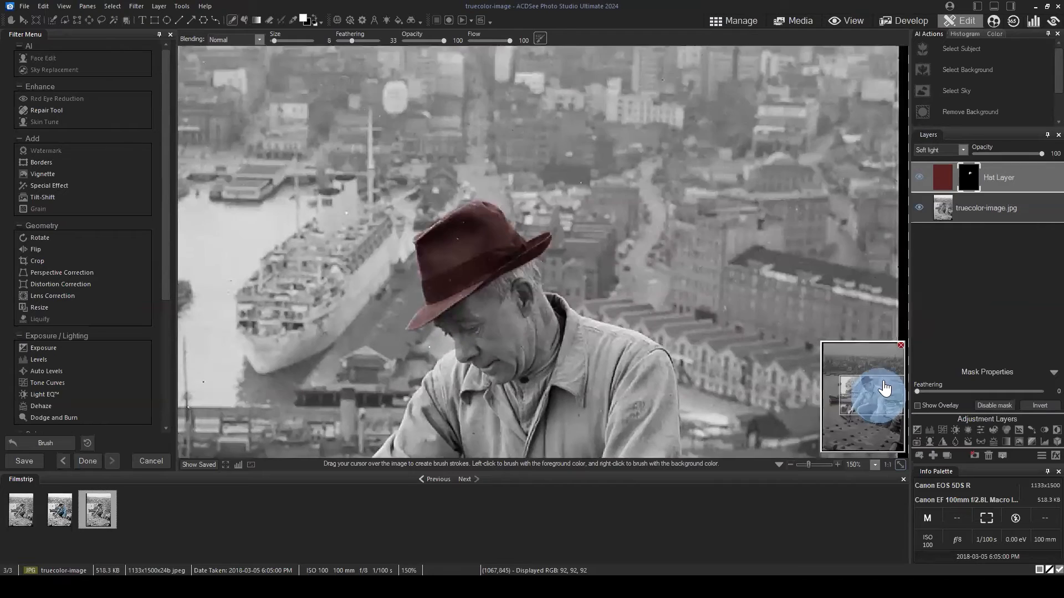
- Try the Multiply and Hard light blend modes on the Hat Layer, and return it to Soft light
{"action": "left_click_drag", "start_coordinate": [874, 391], "coordinate": [871, 395]}
{"action": "left_click", "coordinate": [958, 151]}
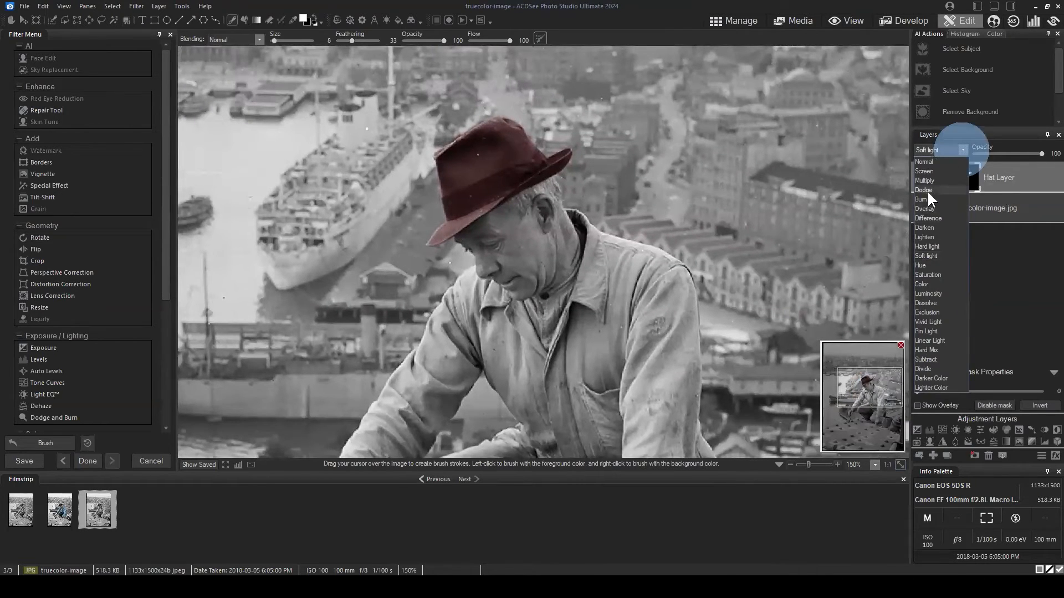
{"action": "left_click", "coordinate": [925, 182]}
{"action": "left_click", "coordinate": [962, 149]}
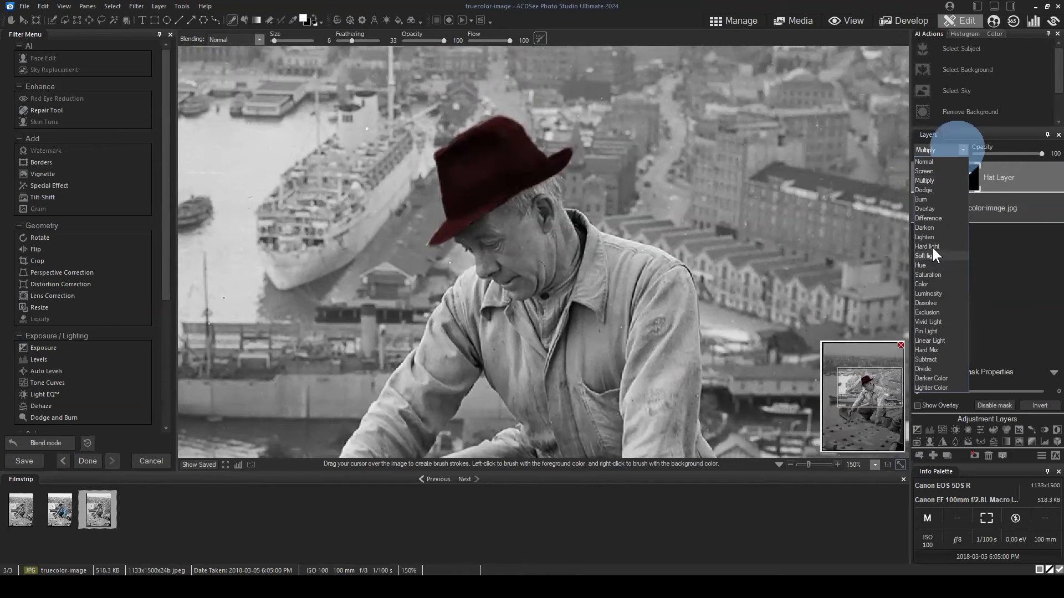
{"action": "left_click", "coordinate": [932, 245]}
{"action": "left_click", "coordinate": [962, 149]}
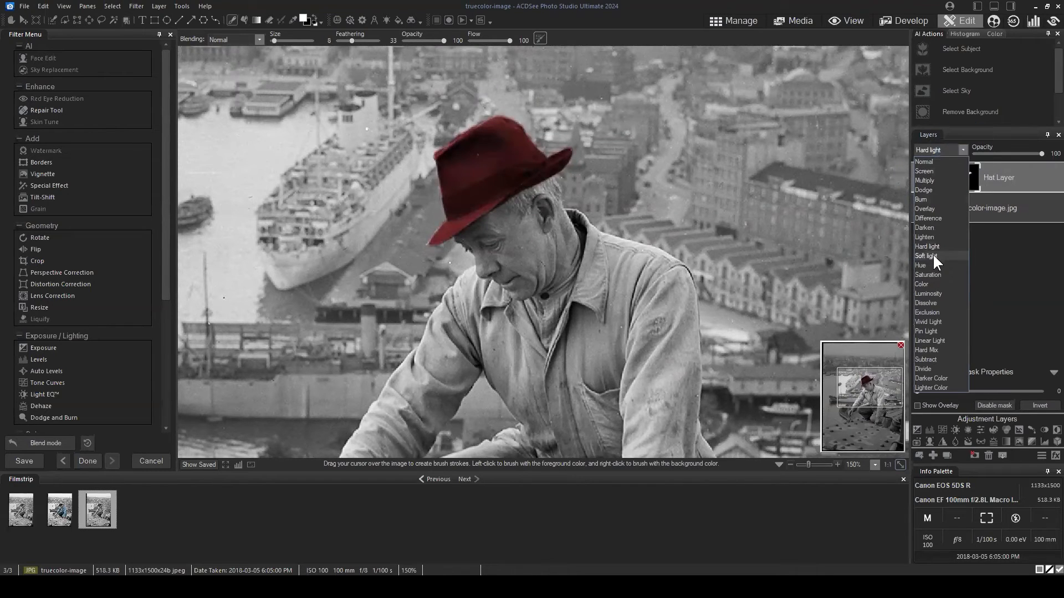
{"action": "left_click", "coordinate": [932, 254]}
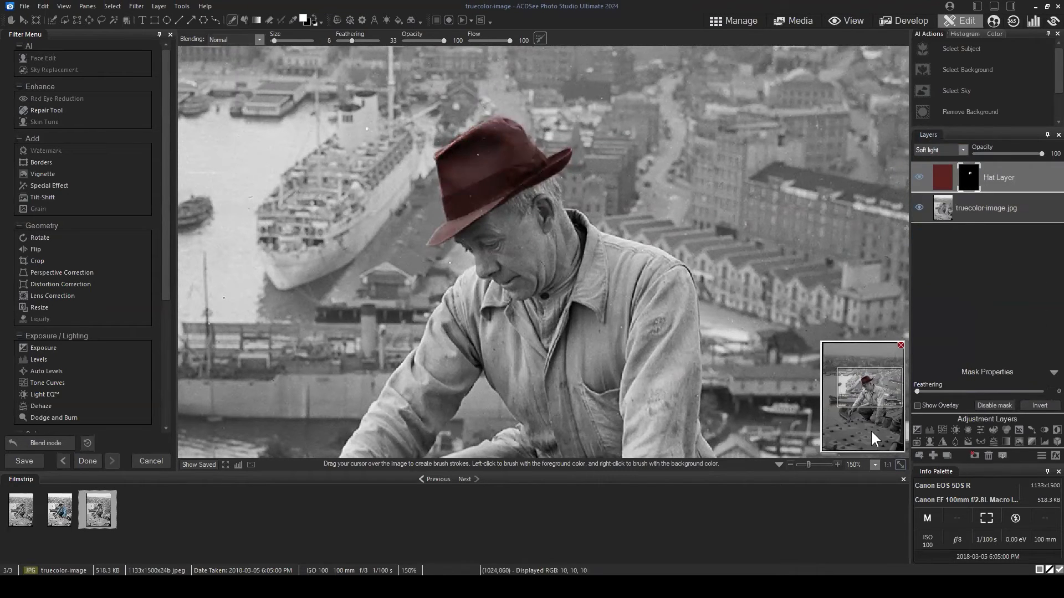
- Add a blank layer above the Hat Layer and rename it Overalls
{"action": "mouse_move", "coordinate": [871, 397]}
{"action": "left_mouse_down"}
{"action": "mouse_move", "coordinate": [874, 413]}
{"action": "mouse_move", "coordinate": [872, 401]}
{"action": "left_mouse_up"}
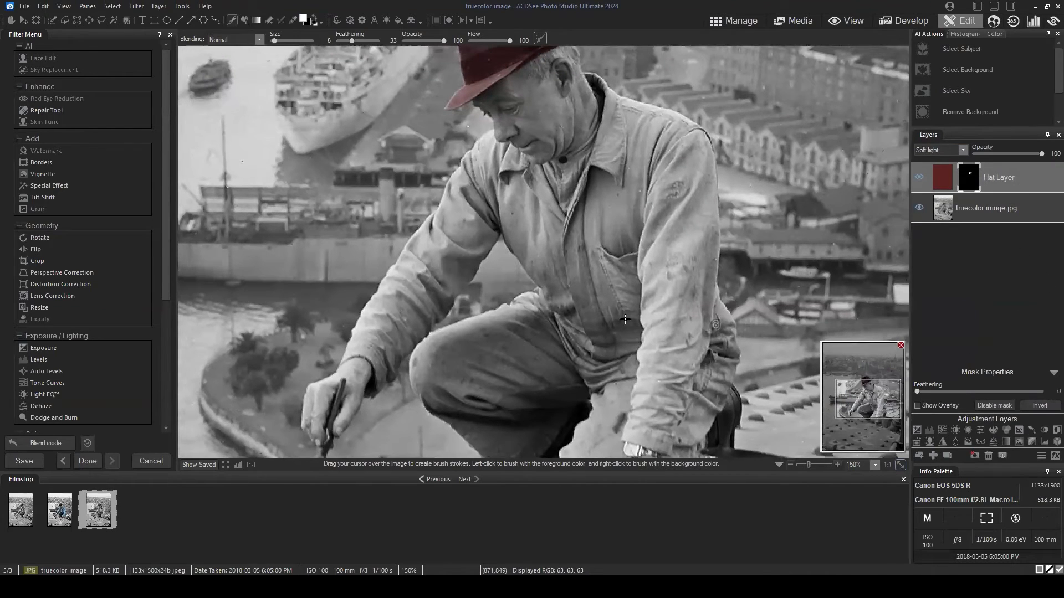
{"action": "left_click", "coordinate": [932, 455]}
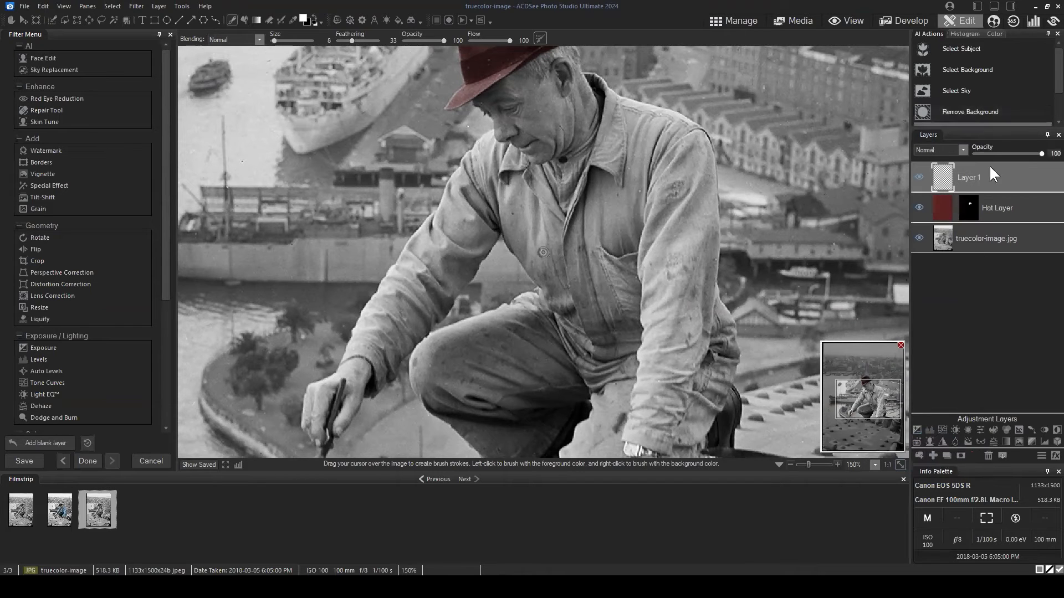
{"action": "right_click", "coordinate": [963, 168]}
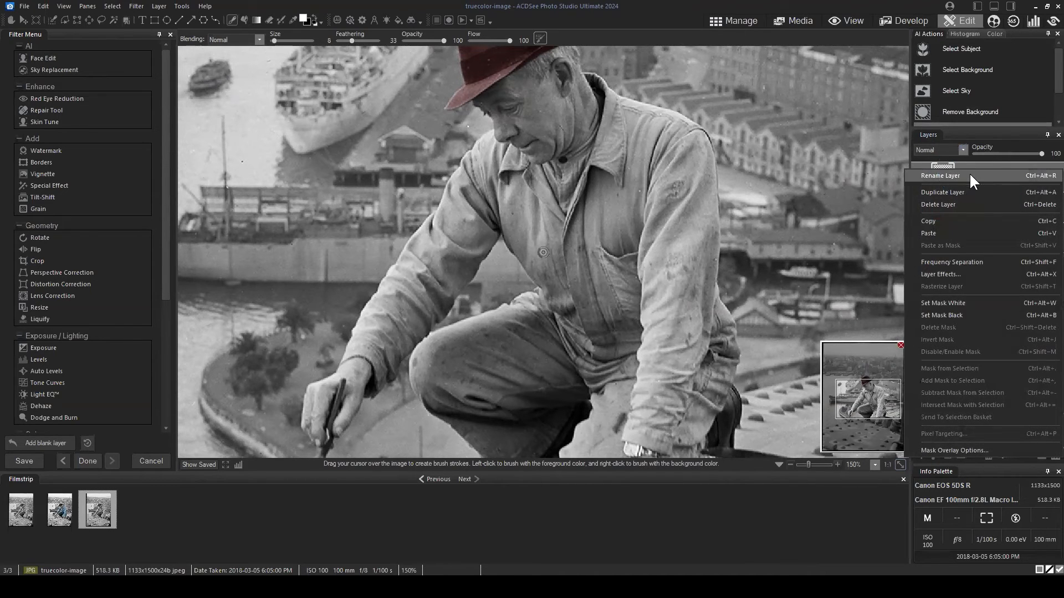
{"action": "left_click", "coordinate": [969, 176]}
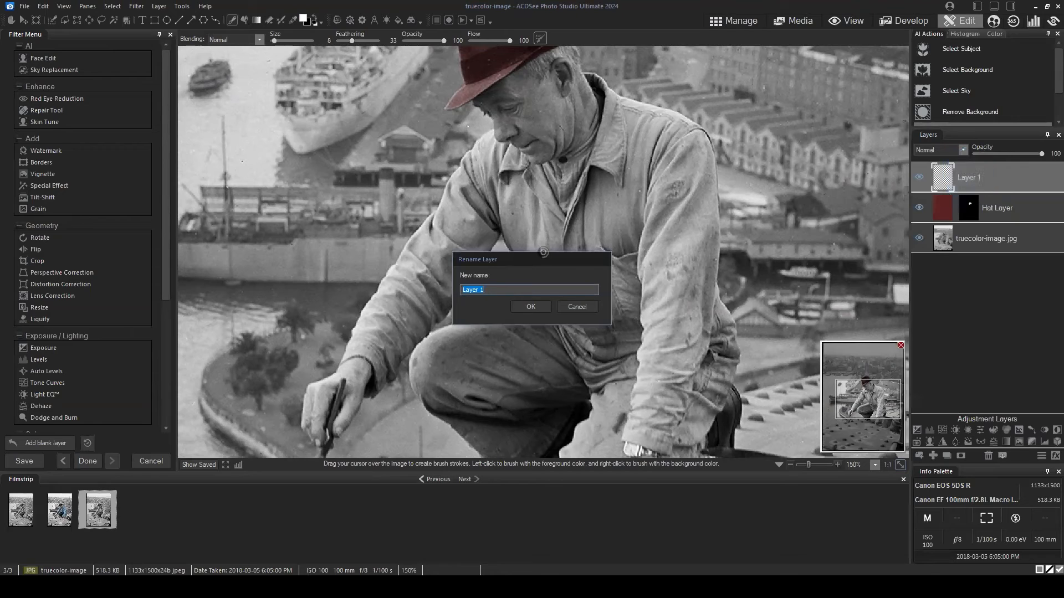
{"action": "type", "text": "Overalls"}
{"action": "left_click", "coordinate": [536, 305]}
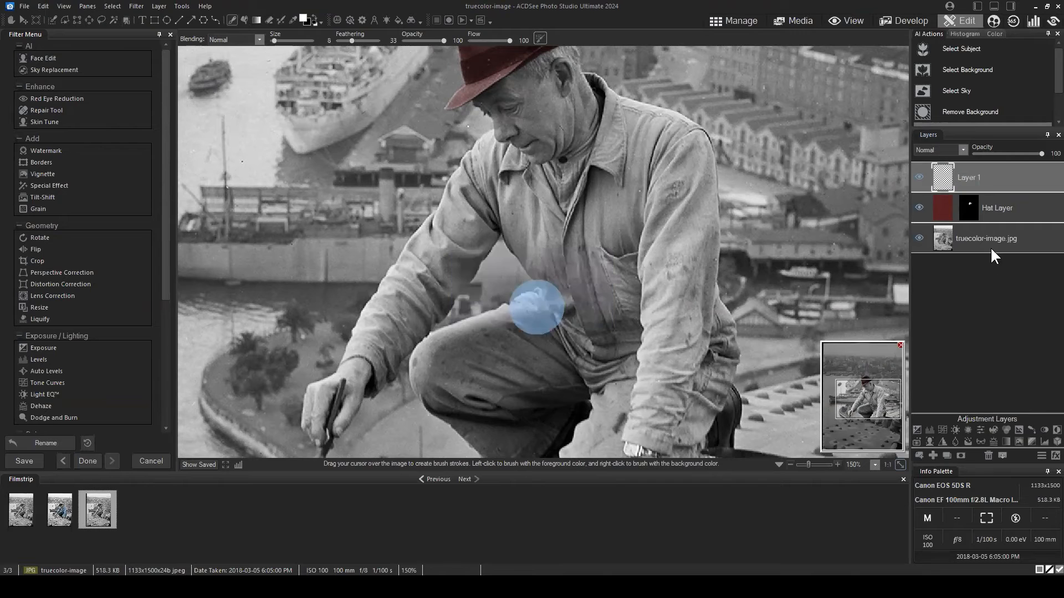
{"action": "left_click", "coordinate": [973, 172]}
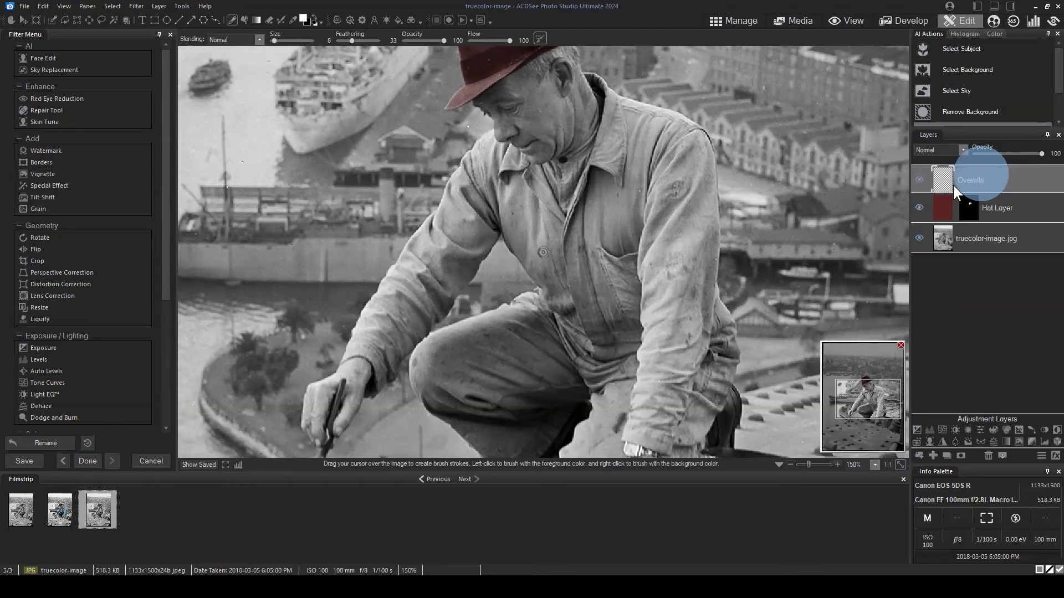
- Set the foreground color to a custom dark orange, about red 173, green 108, blue 9
{"action": "left_click", "coordinate": [303, 21]}
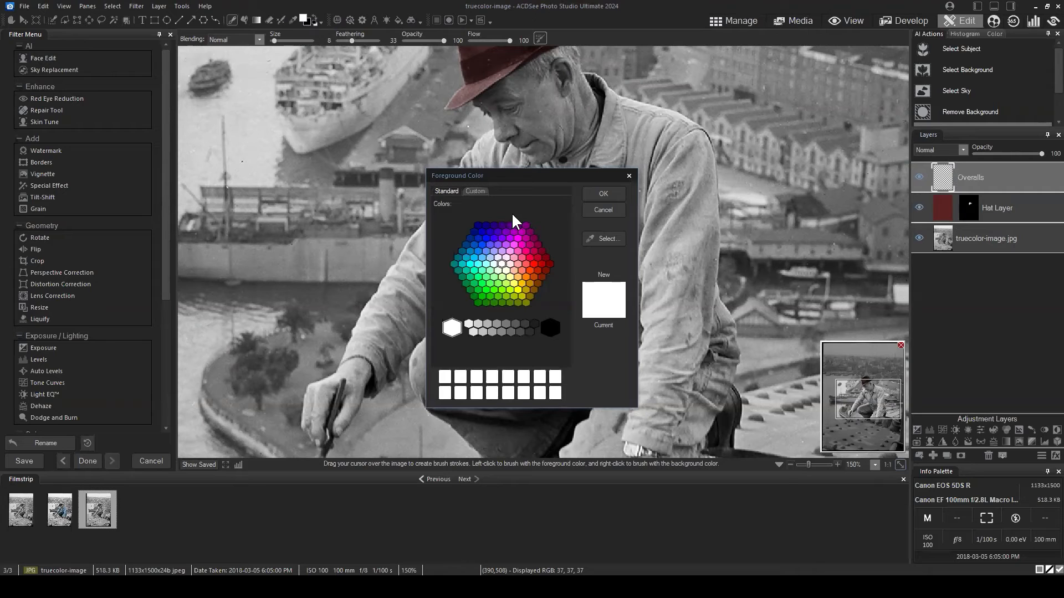
{"action": "left_click", "coordinate": [474, 192]}
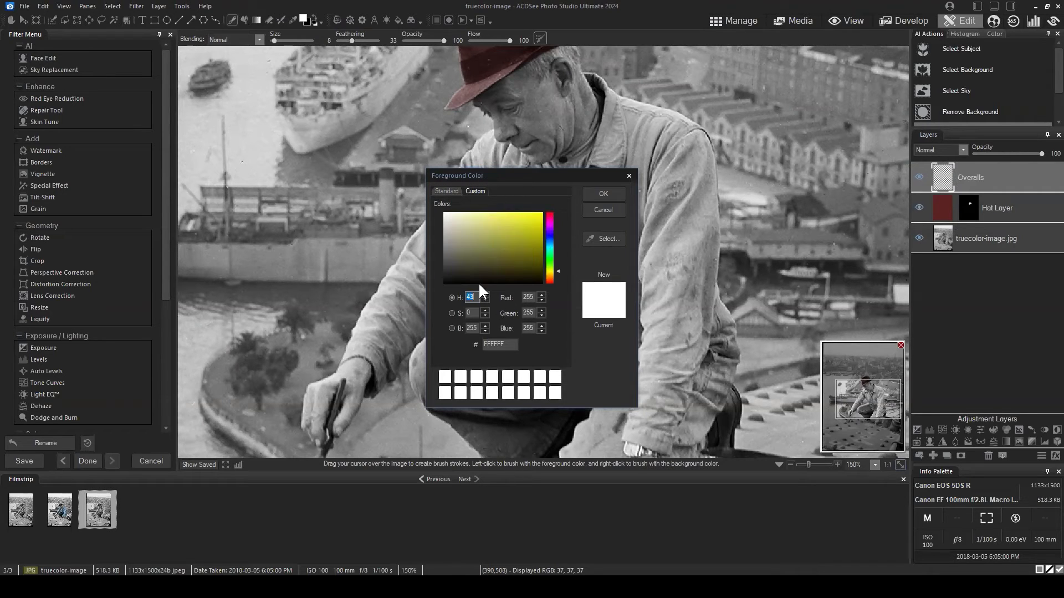
{"action": "left_click_drag", "start_coordinate": [554, 263], "coordinate": [538, 234]}
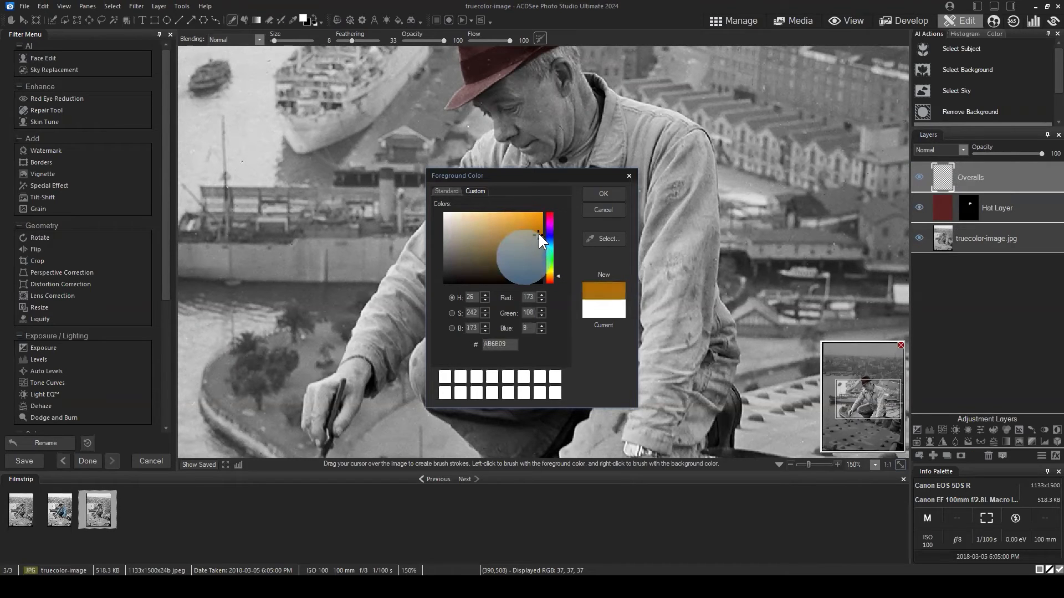
{"action": "left_click", "coordinate": [609, 191]}
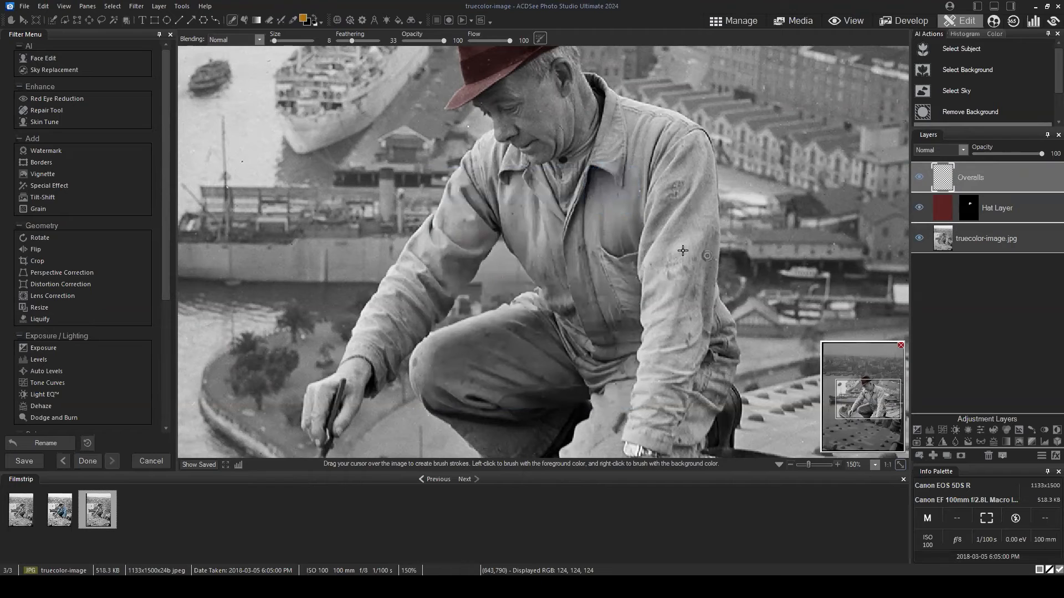
- Fill the entire Overalls layer with the dark orange foreground color and keep that layer selected
{"action": "left_click", "coordinate": [245, 19]}
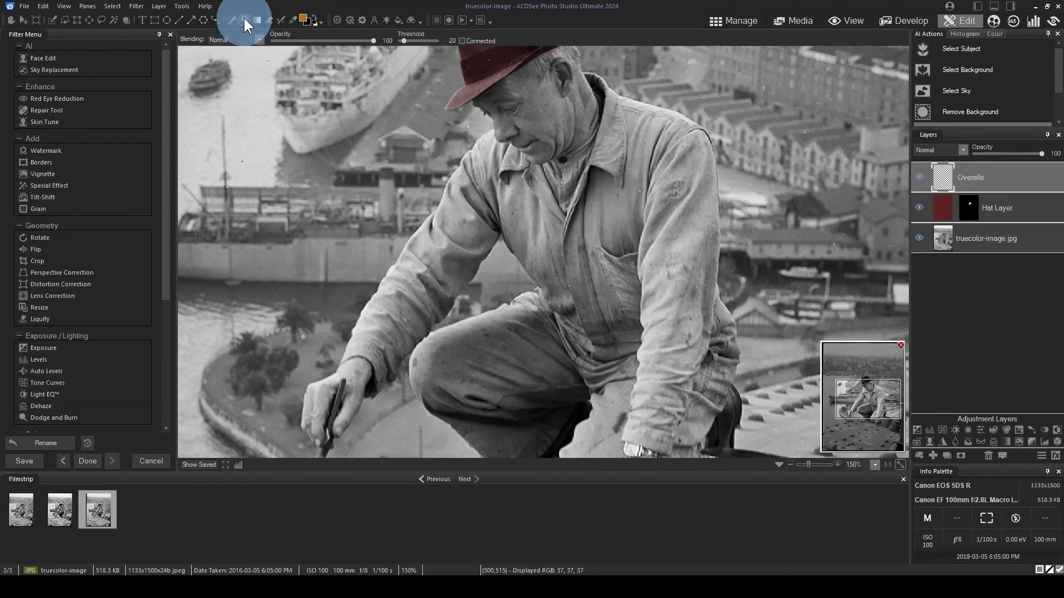
{"action": "left_click", "coordinate": [948, 176]}
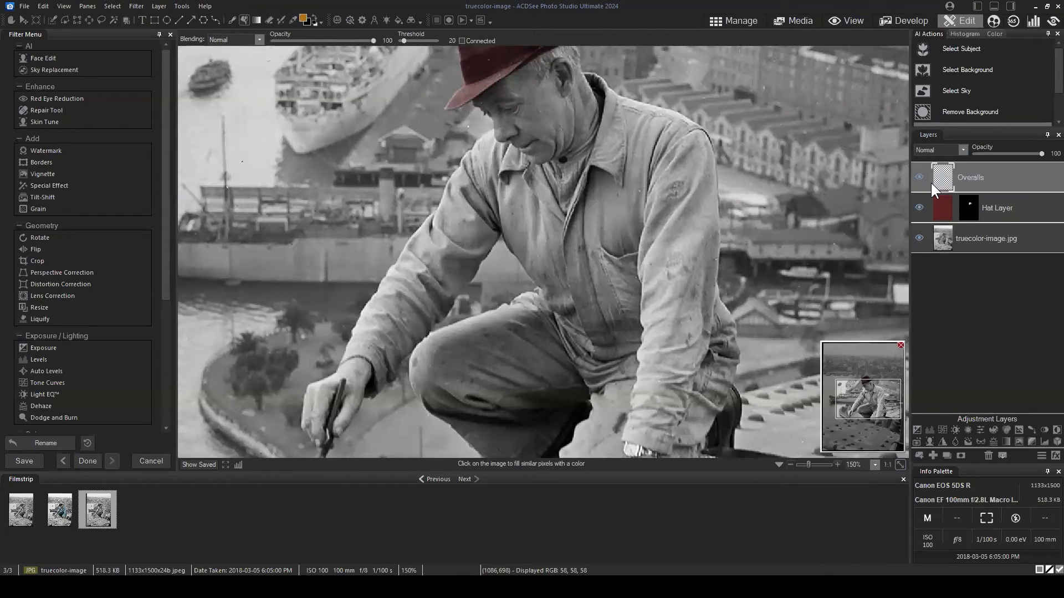
{"action": "left_click", "coordinate": [550, 282]}
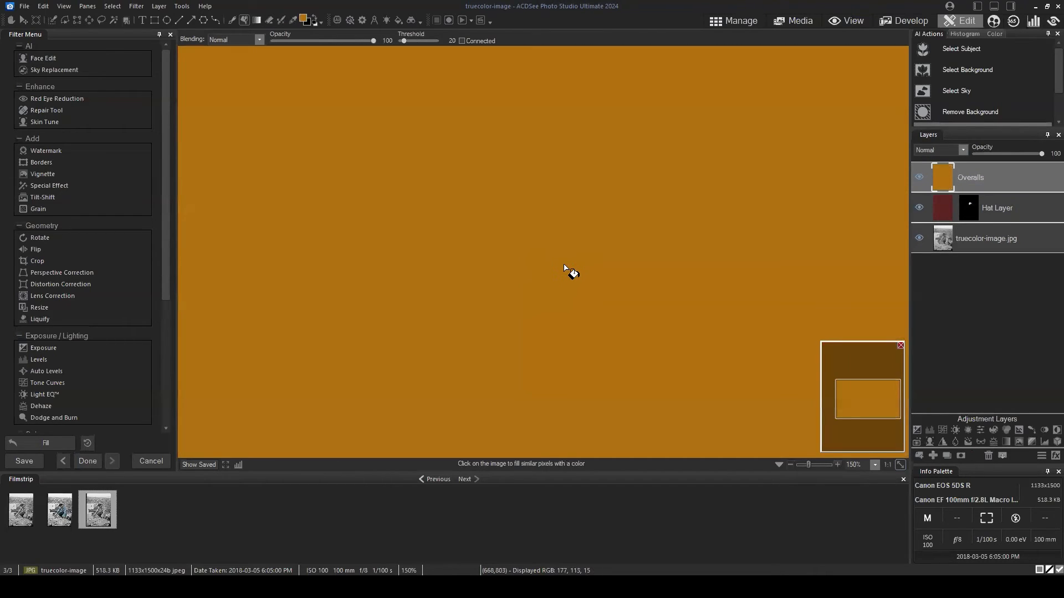
{"action": "scroll", "coordinate": [574, 254], "scroll_direction": "down", "scroll_amount": 2}
{"action": "scroll", "coordinate": [664, 266], "scroll_direction": "down", "scroll_amount": 2}
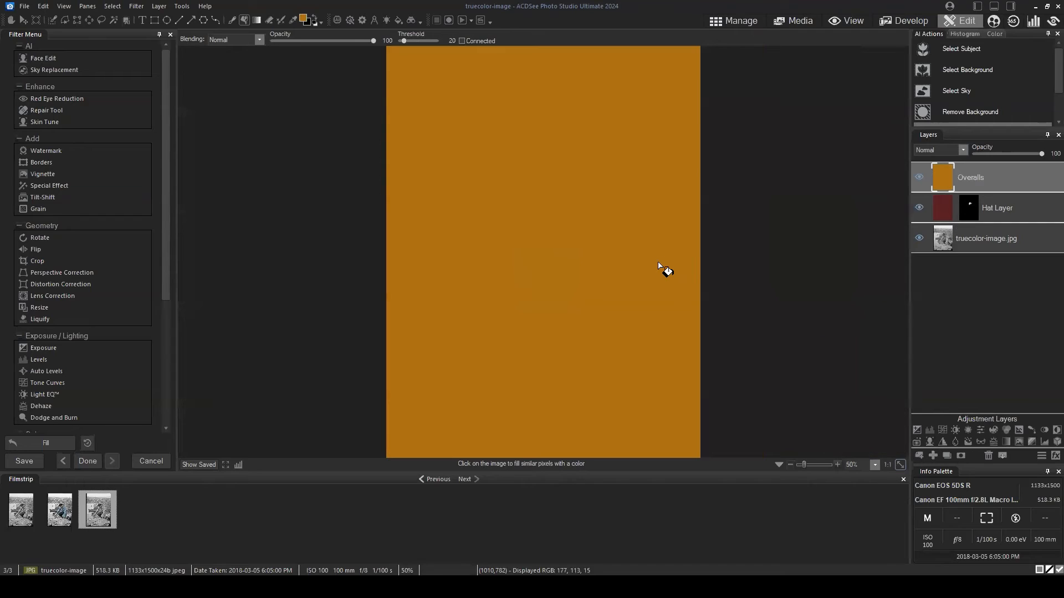
{"action": "scroll", "coordinate": [674, 261], "scroll_direction": "up", "scroll_amount": 1}
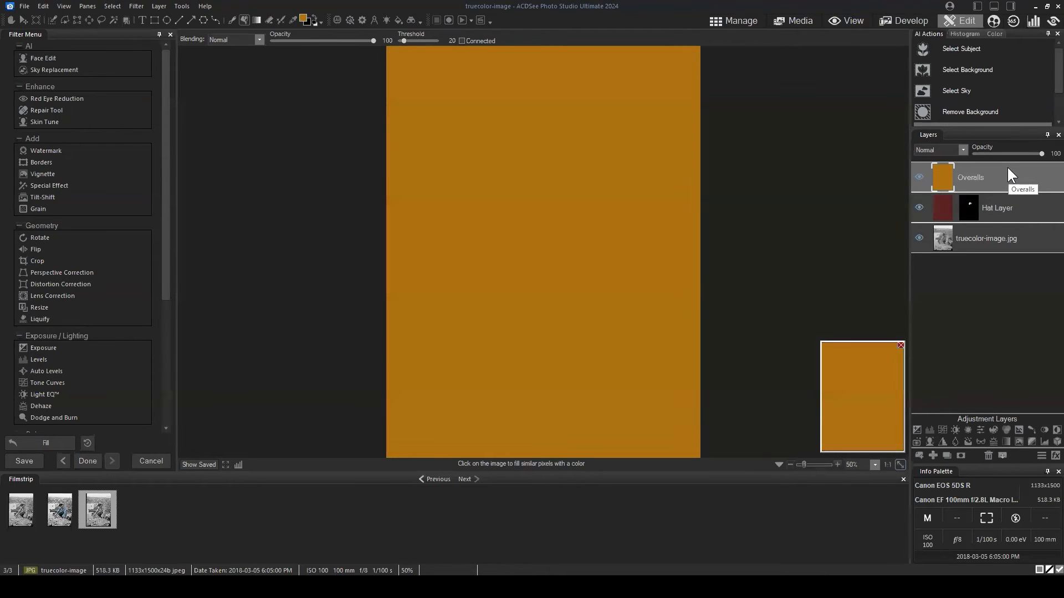
{"action": "left_click", "coordinate": [974, 173]}
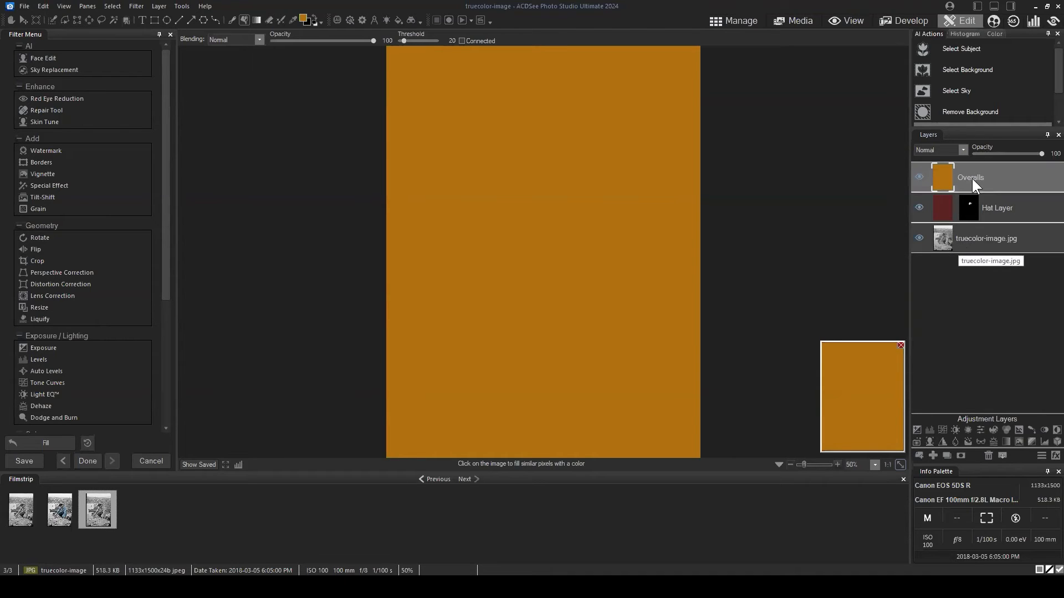
- Try the Soft light blend mode on the Overalls layer and hide the Hat Layer
{"action": "left_click", "coordinate": [962, 151]}
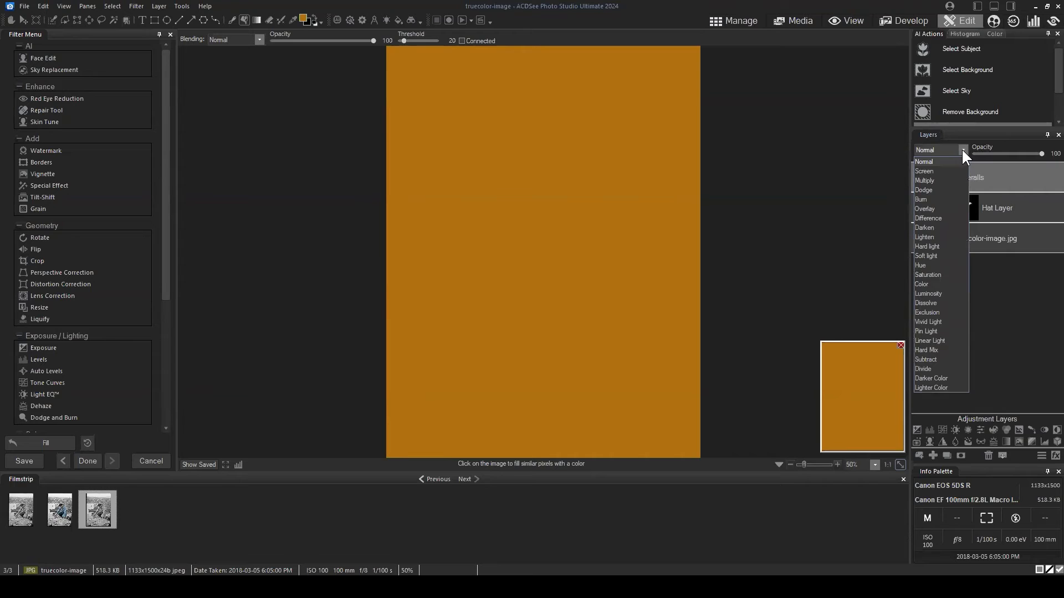
{"action": "left_click", "coordinate": [935, 256]}
{"action": "left_click", "coordinate": [881, 422]}
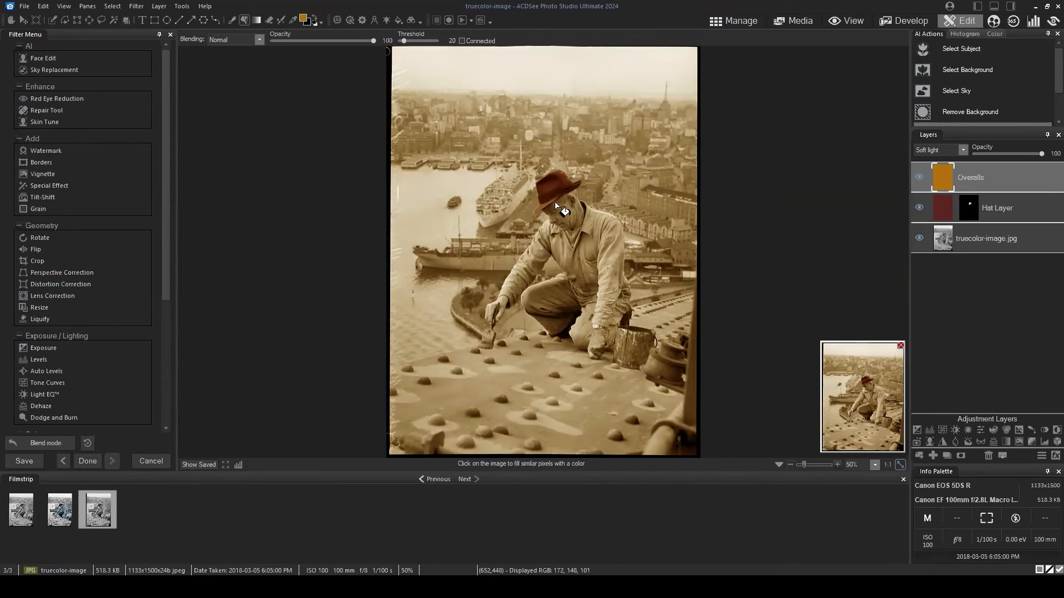
{"action": "left_click", "coordinate": [917, 208]}
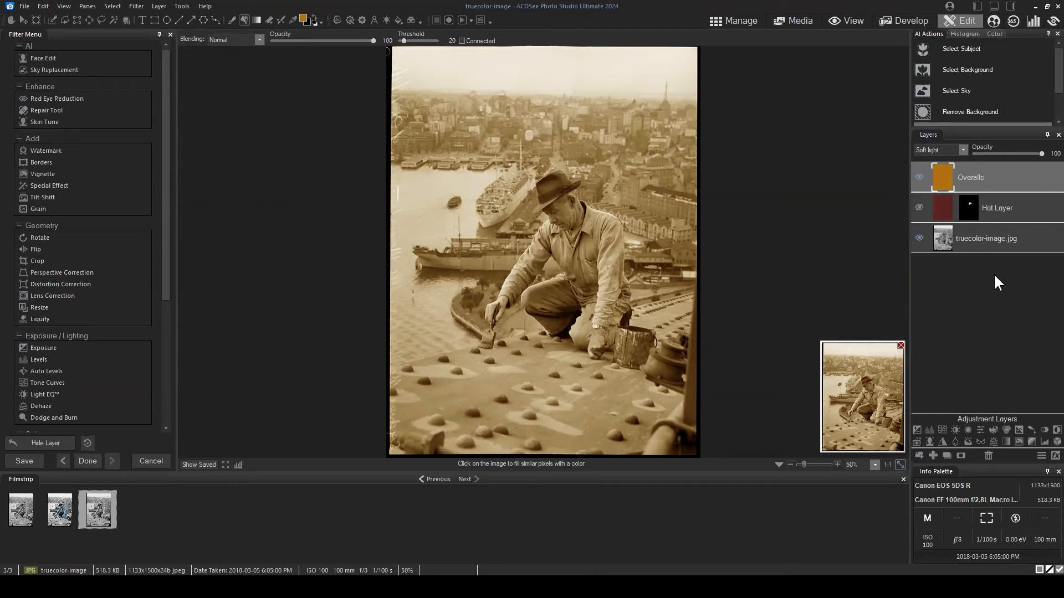
- Try the Color, Multiply and Hard light blend modes in turn on the Overalls layer
{"action": "left_click", "coordinate": [965, 148]}
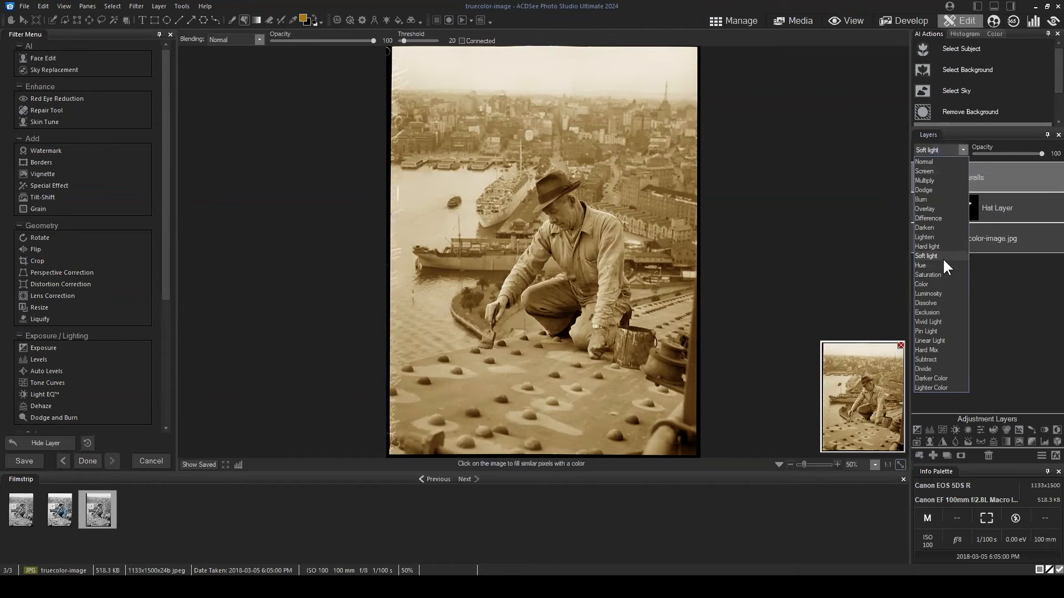
{"action": "left_click", "coordinate": [933, 283]}
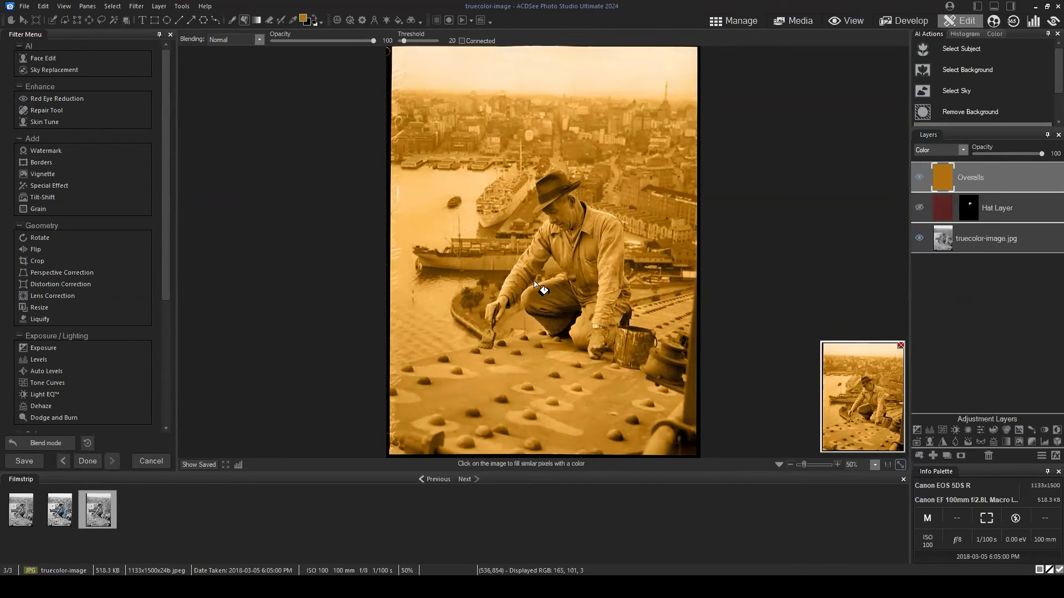
{"action": "left_click", "coordinate": [964, 149]}
{"action": "left_click", "coordinate": [933, 181]}
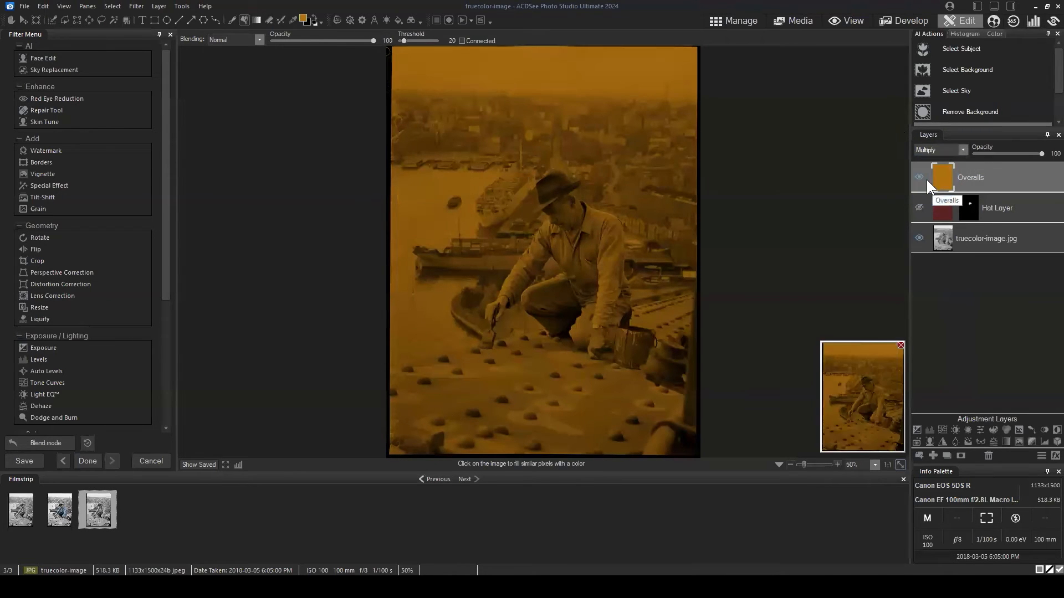
{"action": "left_click", "coordinate": [962, 149]}
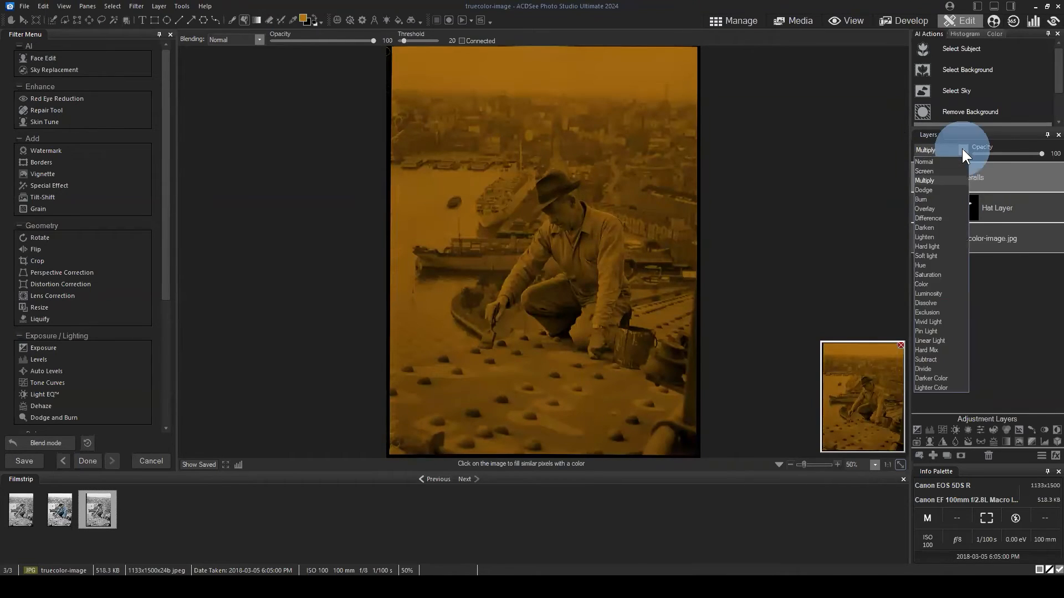
{"action": "left_click", "coordinate": [929, 245]}
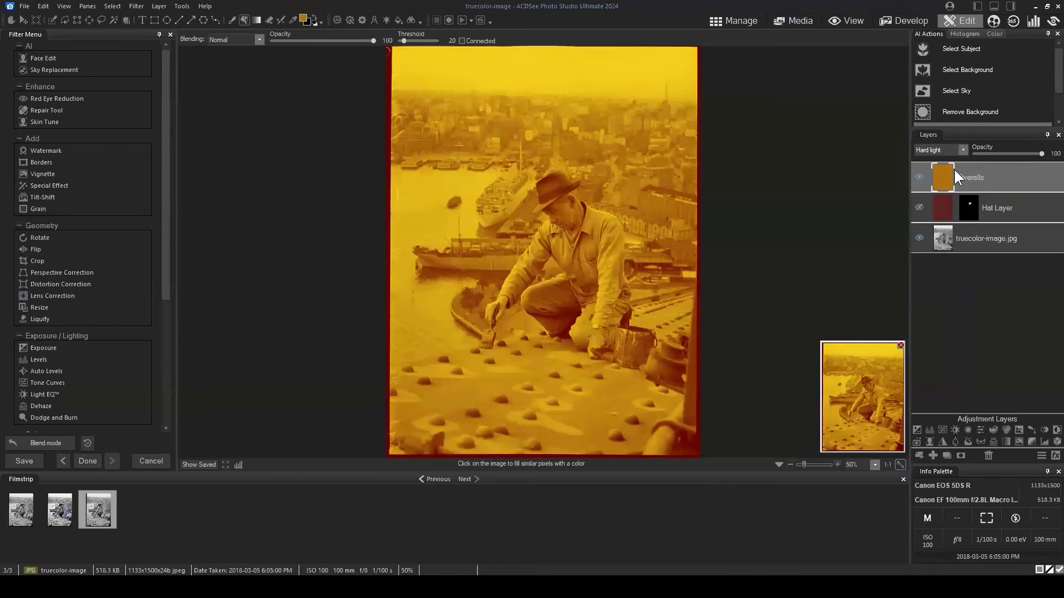
- Set the Overalls layer's blend mode to Color
{"action": "left_click", "coordinate": [962, 148]}
{"action": "left_click", "coordinate": [928, 284]}
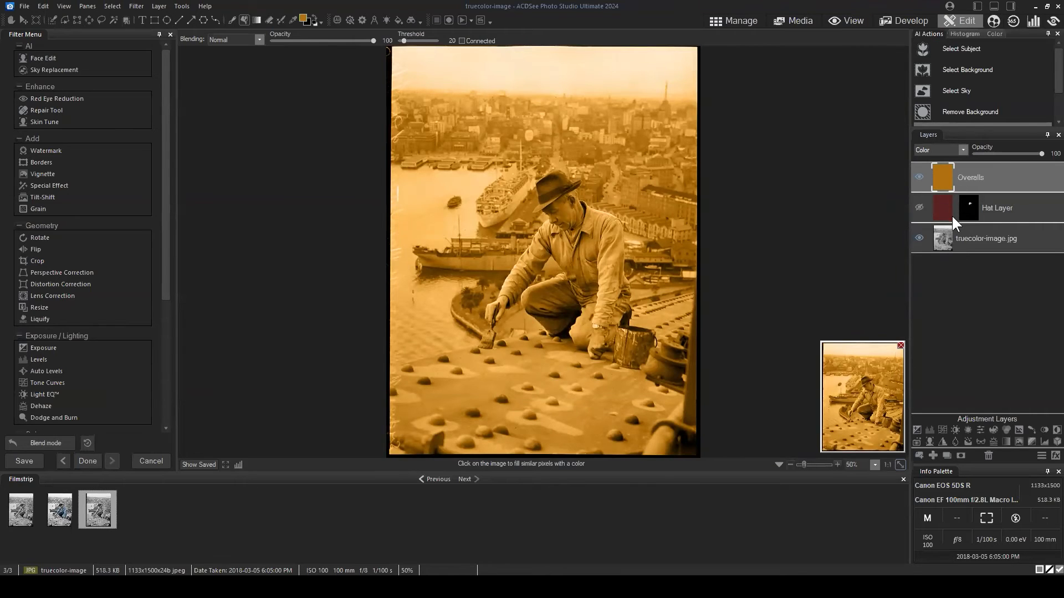
{"action": "mouse_move", "coordinate": [977, 173]}
{"action": "left_mouse_down"}
{"action": "mouse_move", "coordinate": [999, 174]}
{"action": "mouse_move", "coordinate": [964, 177]}
{"action": "mouse_move", "coordinate": [982, 174]}
{"action": "left_mouse_up"}
- Add a layer mask to the Overalls layer and turn it black to hide the orange fill
{"action": "left_click", "coordinate": [960, 455]}
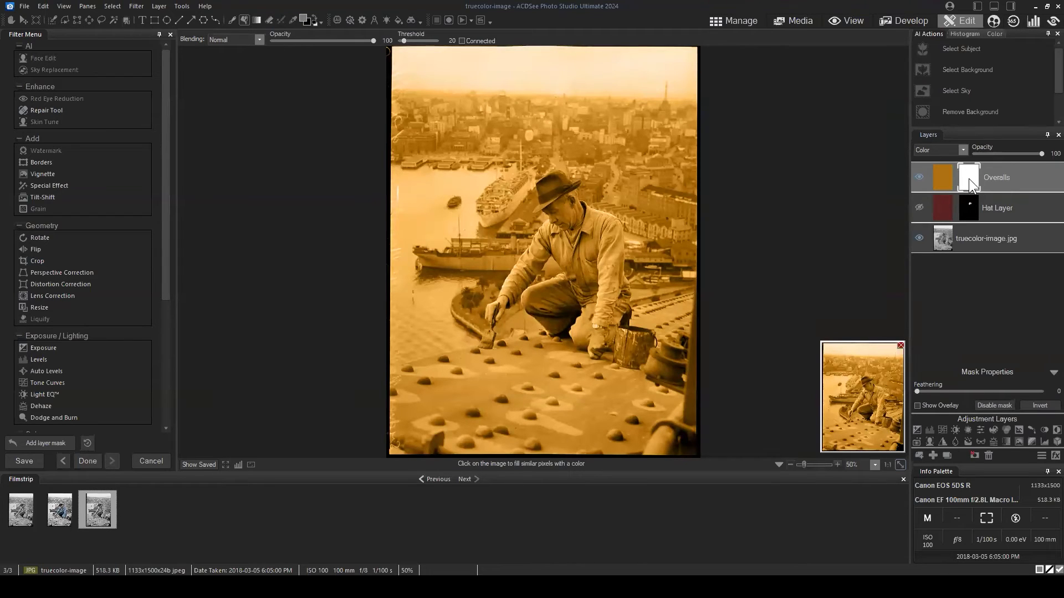
{"action": "left_click", "coordinate": [1035, 405]}
{"action": "right_click", "coordinate": [968, 173]}
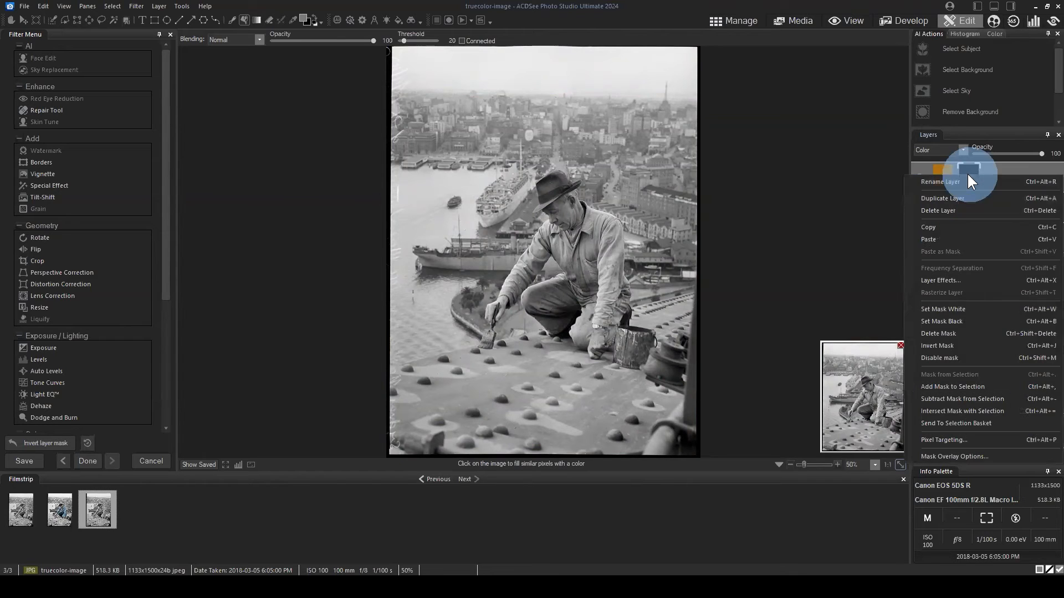
{"action": "left_click", "coordinate": [953, 311]}
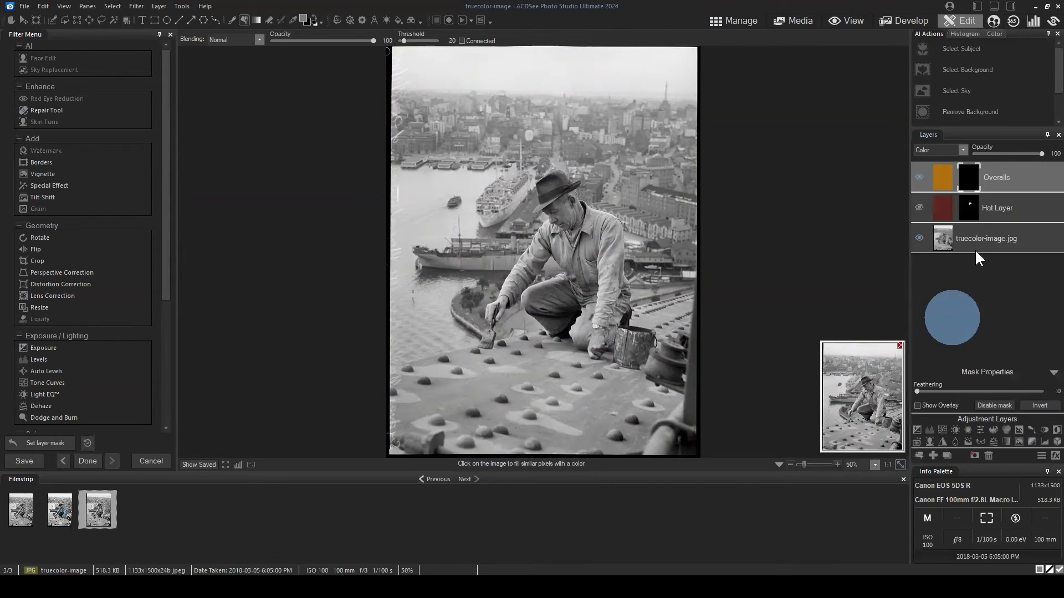
- Set the Overalls layer mask to white, then return it to black to compare the two
{"action": "right_click", "coordinate": [968, 174]}
{"action": "left_click", "coordinate": [956, 315]}
{"action": "right_click", "coordinate": [969, 176]}
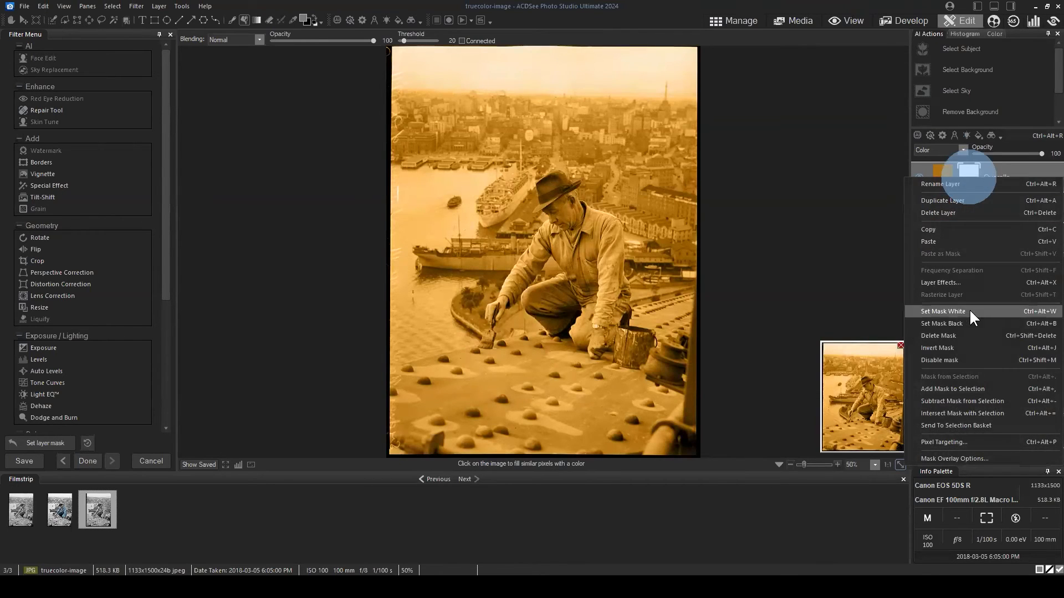
{"action": "left_click", "coordinate": [959, 323]}
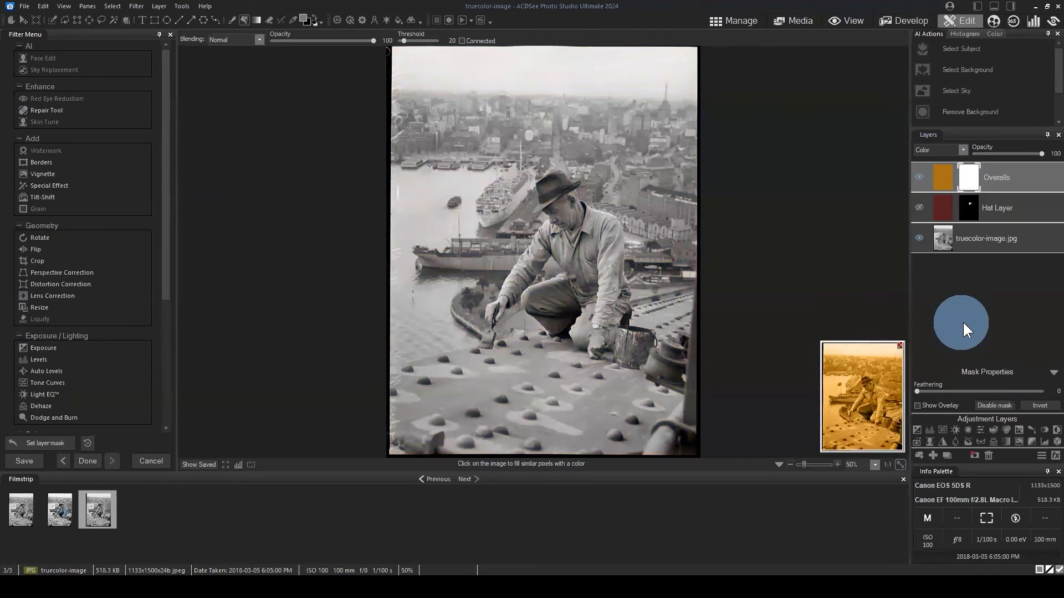
{"action": "right_click", "coordinate": [969, 173]}
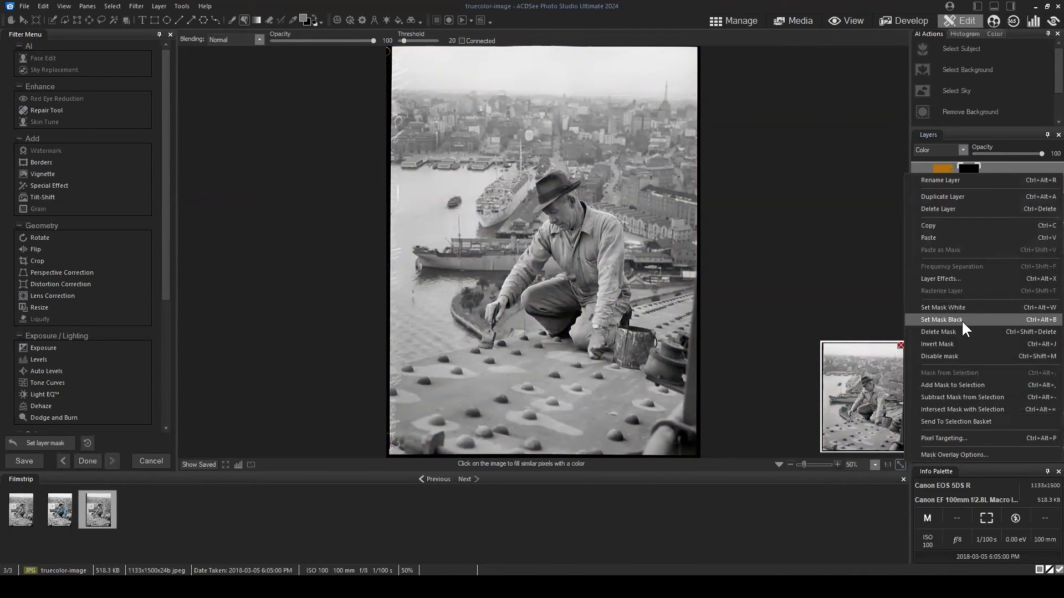
{"action": "left_click", "coordinate": [999, 165]}
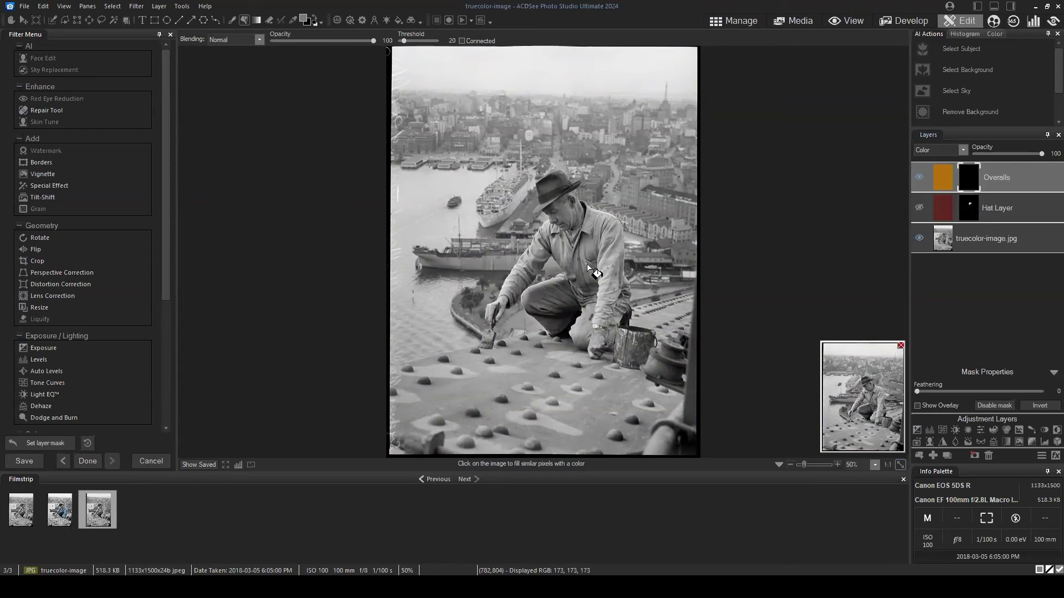
- Show the Hat Layer again and prepare the Brush with white as foreground colour on the Overalls layer mask
{"action": "left_click", "coordinate": [918, 207]}
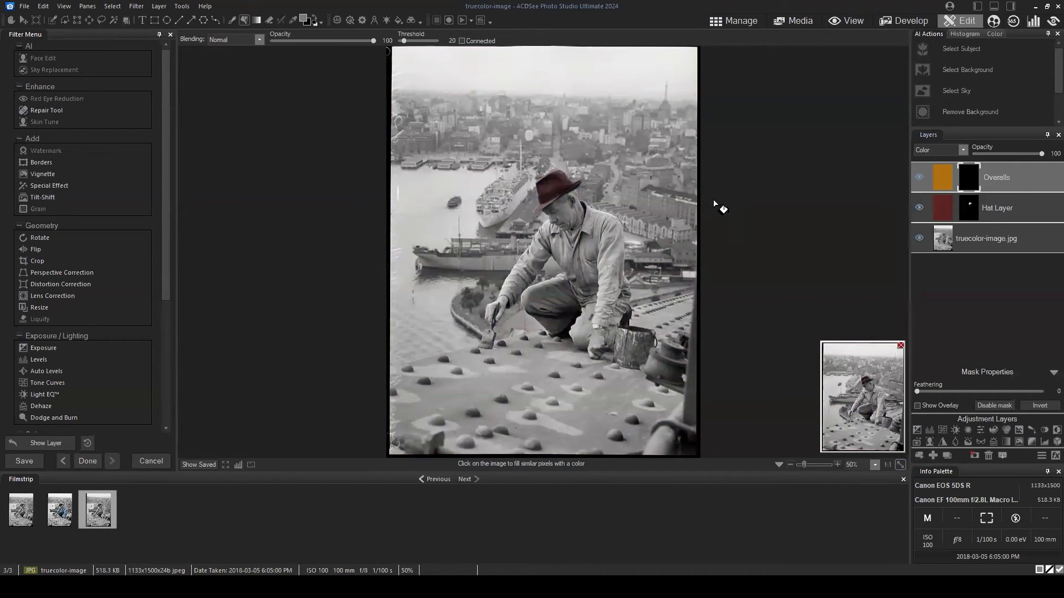
{"action": "scroll", "coordinate": [617, 238], "scroll_direction": "up", "scroll_amount": 3}
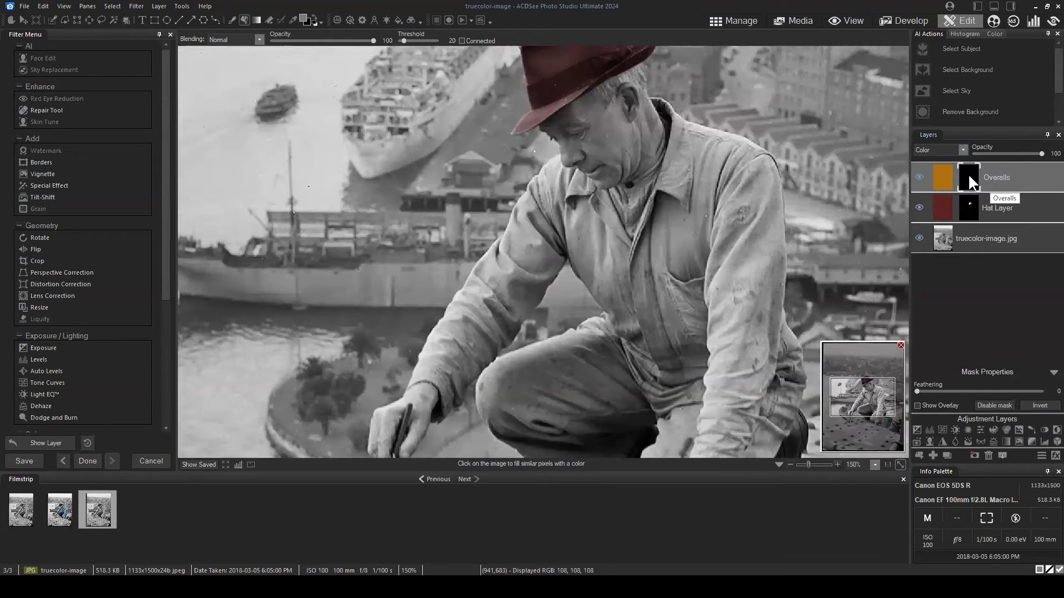
{"action": "left_click", "coordinate": [969, 176]}
{"action": "left_click", "coordinate": [921, 175]}
{"action": "left_click", "coordinate": [232, 20]}
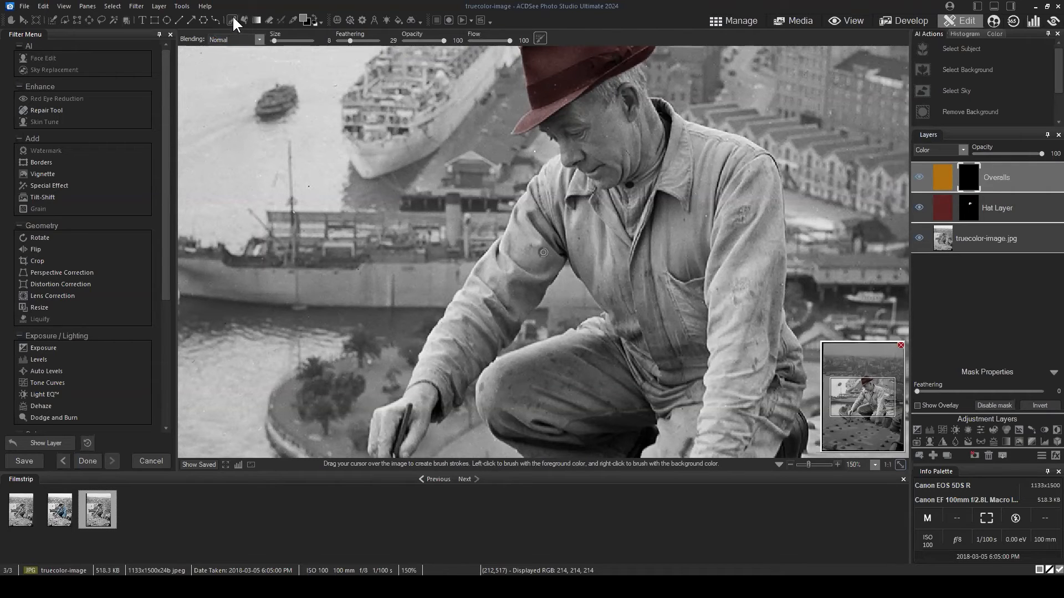
{"action": "left_click", "coordinate": [315, 15]}
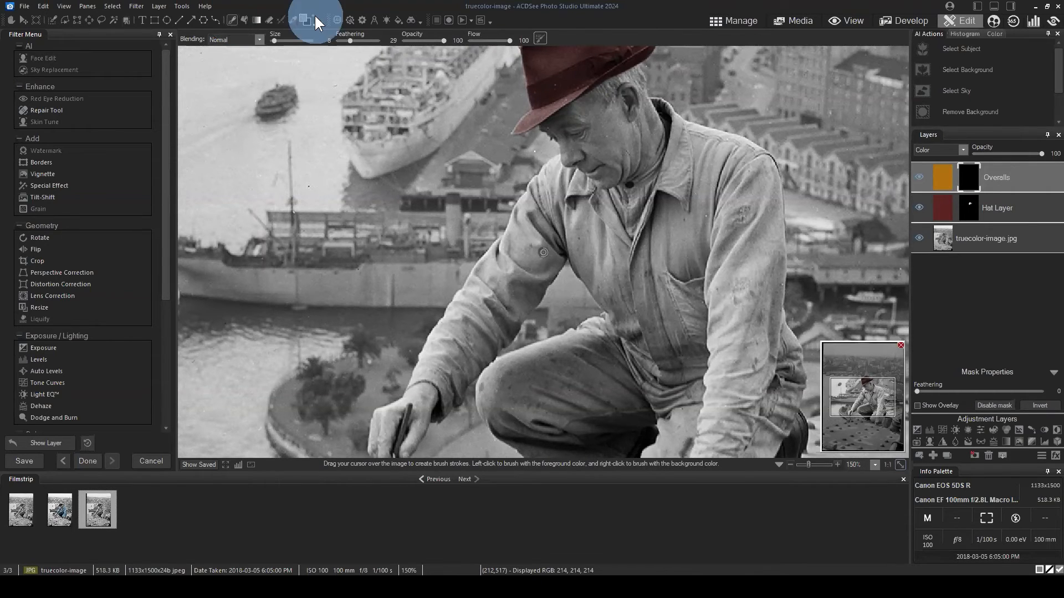
{"action": "left_click", "coordinate": [314, 17]}
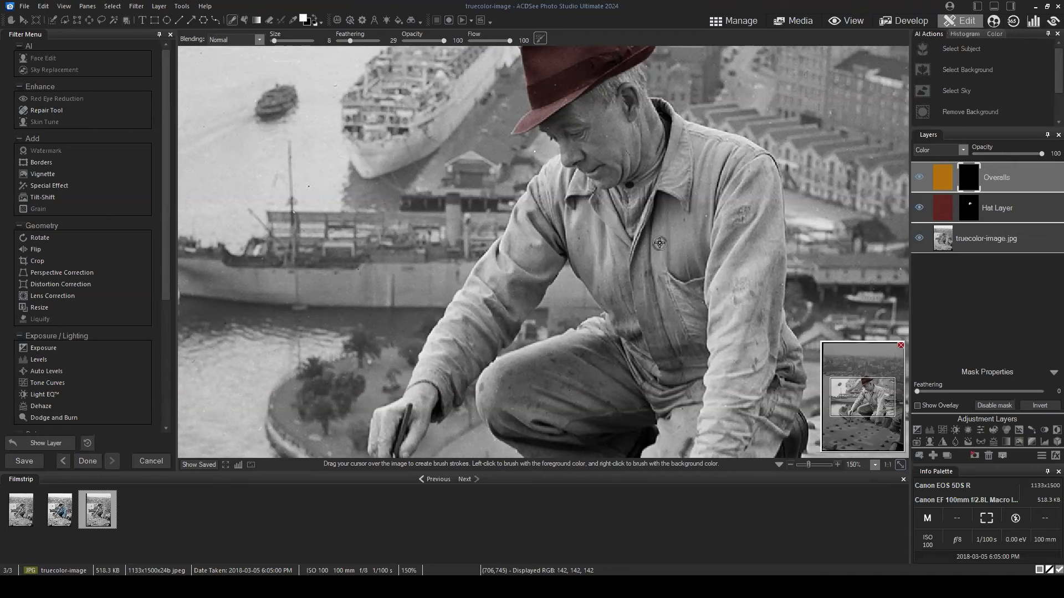
- Paint white on the Overalls mask over the large collar flap below the man's ear
{"action": "scroll", "coordinate": [660, 243], "scroll_direction": "up", "scroll_amount": 2}
{"action": "left_click_drag", "start_coordinate": [880, 412], "coordinate": [871, 387]}
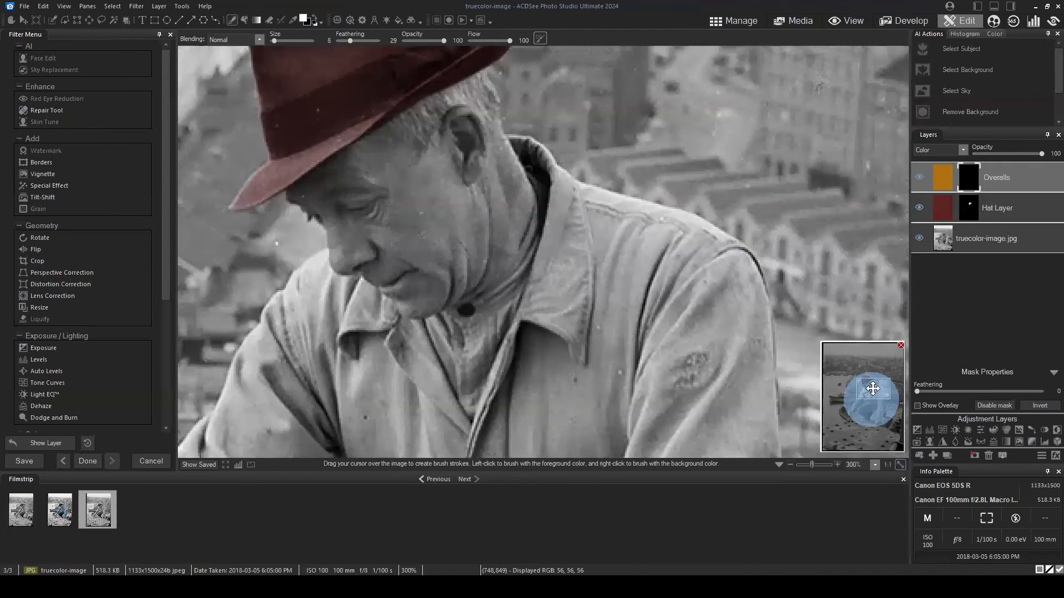
{"action": "left_click_drag", "start_coordinate": [551, 276], "coordinate": [562, 214]}
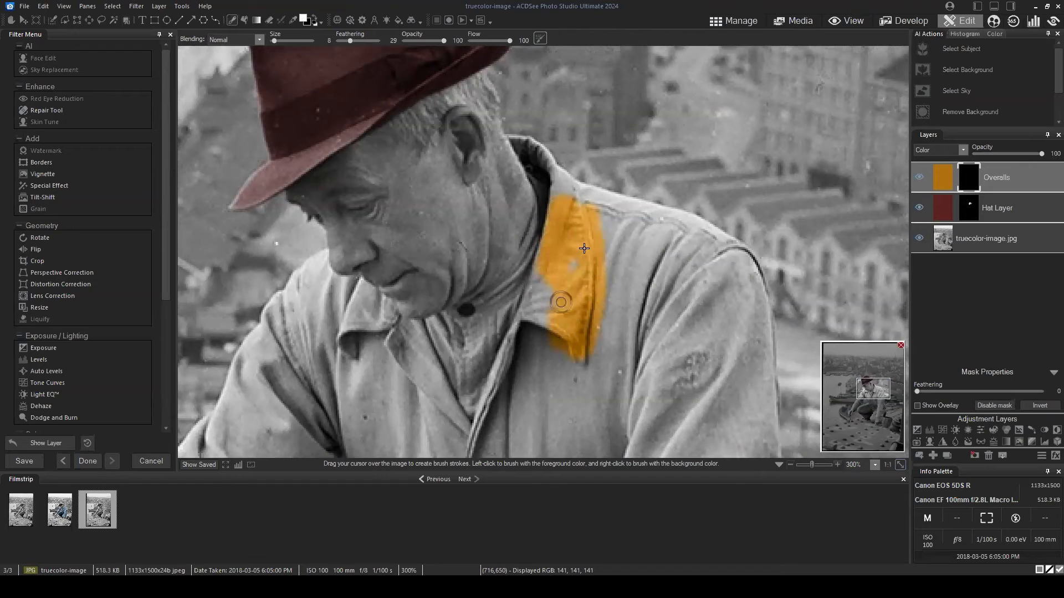
{"action": "scroll", "coordinate": [562, 232], "scroll_direction": "down", "scroll_amount": 3}
{"action": "left_click_drag", "start_coordinate": [562, 232], "coordinate": [563, 200]}
{"action": "scroll", "coordinate": [574, 167], "scroll_direction": "up", "scroll_amount": 4}
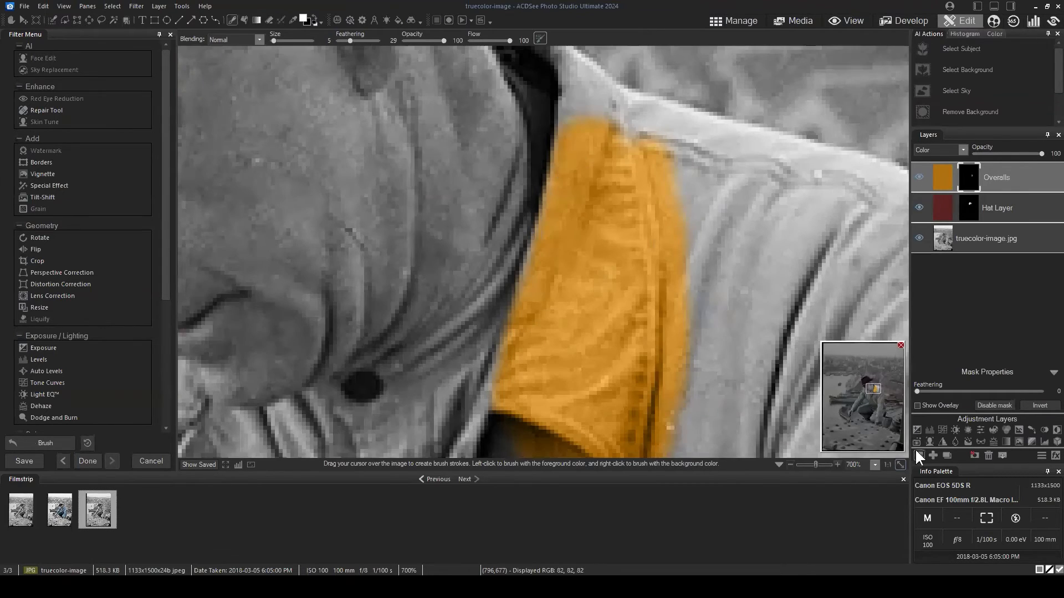
- Extend the white mask painting along the collar's upper edge behind the neck and onto the shoulder seam with brush size 4
{"action": "left_click_drag", "start_coordinate": [874, 391], "coordinate": [872, 385]}
{"action": "mouse_move", "coordinate": [569, 268]}
{"action": "left_mouse_down"}
{"action": "mouse_move", "coordinate": [557, 240]}
{"action": "mouse_move", "coordinate": [547, 267]}
{"action": "mouse_move", "coordinate": [554, 227]}
{"action": "mouse_move", "coordinate": [546, 194]}
{"action": "mouse_move", "coordinate": [555, 254]}
{"action": "mouse_move", "coordinate": [542, 195]}
{"action": "left_mouse_up"}
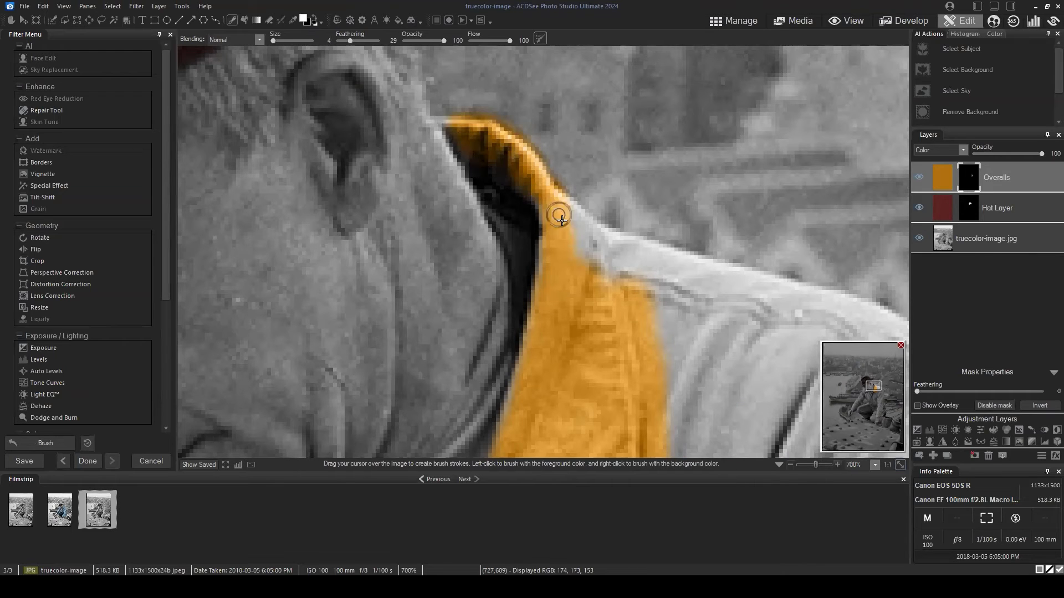
{"action": "mouse_move", "coordinate": [561, 221]}
{"action": "left_mouse_down"}
{"action": "mouse_move", "coordinate": [552, 295]}
{"action": "mouse_move", "coordinate": [588, 238]}
{"action": "mouse_move", "coordinate": [572, 212]}
{"action": "mouse_move", "coordinate": [637, 288]}
{"action": "mouse_move", "coordinate": [589, 251]}
{"action": "mouse_move", "coordinate": [602, 262]}
{"action": "mouse_move", "coordinate": [588, 269]}
{"action": "mouse_move", "coordinate": [589, 238]}
{"action": "mouse_move", "coordinate": [623, 241]}
{"action": "mouse_move", "coordinate": [698, 285]}
{"action": "mouse_move", "coordinate": [622, 228]}
{"action": "mouse_move", "coordinate": [646, 228]}
{"action": "left_mouse_up"}
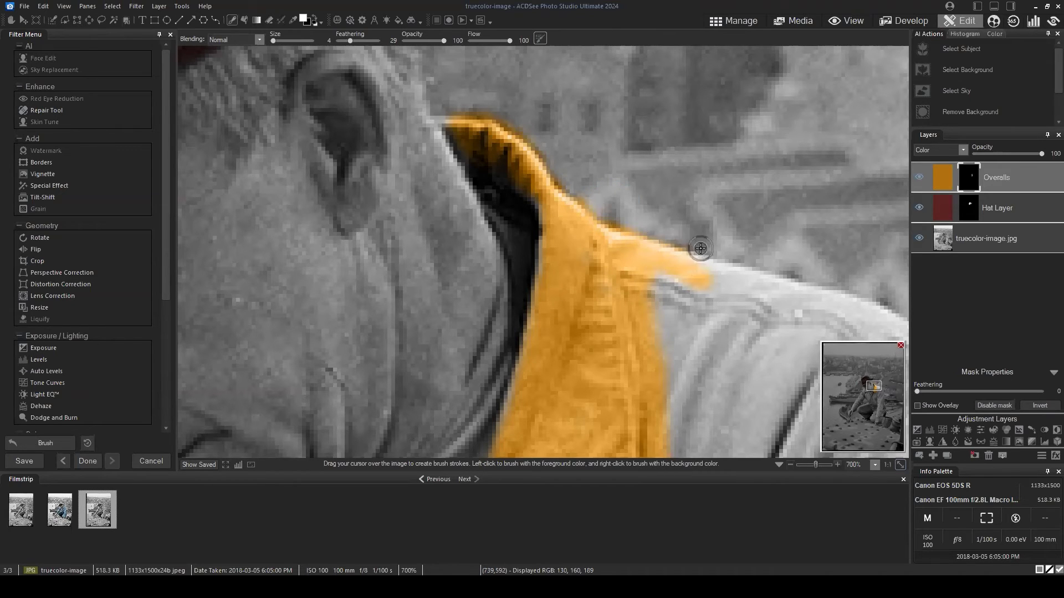
{"action": "mouse_move", "coordinate": [700, 248]}
{"action": "left_mouse_down"}
{"action": "mouse_move", "coordinate": [691, 333]}
{"action": "mouse_move", "coordinate": [700, 354]}
{"action": "mouse_move", "coordinate": [664, 317]}
{"action": "mouse_move", "coordinate": [731, 353]}
{"action": "mouse_move", "coordinate": [731, 321]}
{"action": "mouse_move", "coordinate": [674, 291]}
{"action": "mouse_move", "coordinate": [772, 333]}
{"action": "mouse_move", "coordinate": [765, 361]}
{"action": "mouse_move", "coordinate": [547, 228]}
{"action": "mouse_move", "coordinate": [573, 205]}
{"action": "mouse_move", "coordinate": [603, 209]}
{"action": "mouse_move", "coordinate": [556, 185]}
{"action": "mouse_move", "coordinate": [587, 203]}
{"action": "mouse_move", "coordinate": [549, 193]}
{"action": "mouse_move", "coordinate": [555, 214]}
{"action": "mouse_move", "coordinate": [525, 210]}
{"action": "mouse_move", "coordinate": [560, 227]}
{"action": "mouse_move", "coordinate": [599, 204]}
{"action": "mouse_move", "coordinate": [675, 256]}
{"action": "mouse_move", "coordinate": [728, 265]}
{"action": "mouse_move", "coordinate": [732, 292]}
{"action": "left_mouse_up"}
- Paint the shoulder, upper sleeve and adjoining chest fabric white on the Overalls mask with brush size 13
{"action": "scroll", "coordinate": [691, 352], "scroll_direction": "up", "scroll_amount": 5}
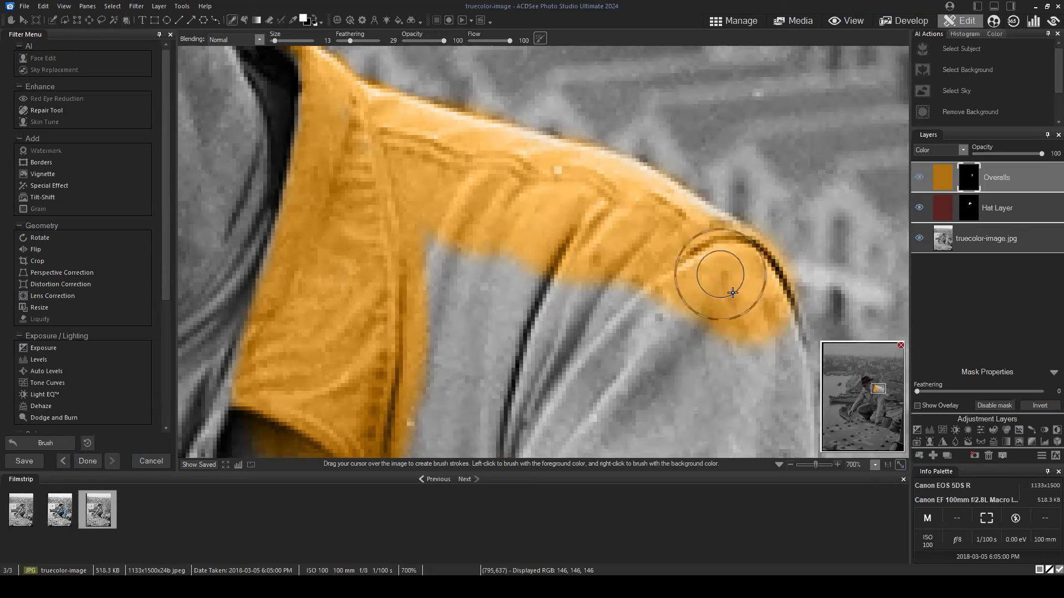
{"action": "mouse_move", "coordinate": [698, 351]}
{"action": "left_mouse_down"}
{"action": "mouse_move", "coordinate": [601, 159]}
{"action": "mouse_move", "coordinate": [659, 250]}
{"action": "mouse_move", "coordinate": [608, 248]}
{"action": "mouse_move", "coordinate": [472, 303]}
{"action": "mouse_move", "coordinate": [403, 207]}
{"action": "mouse_move", "coordinate": [404, 316]}
{"action": "mouse_move", "coordinate": [501, 288]}
{"action": "left_mouse_up"}
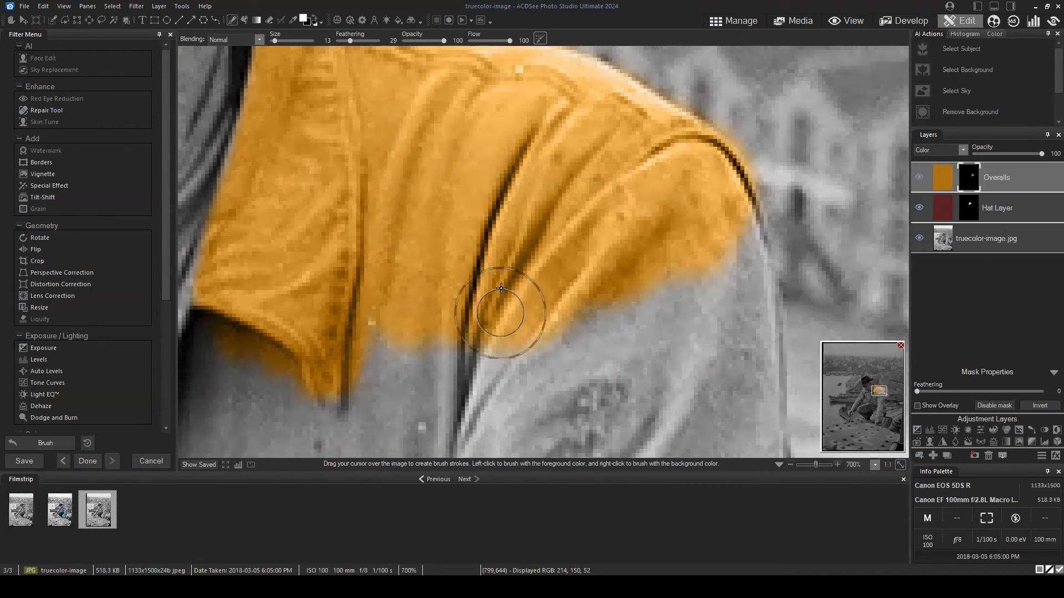
{"action": "mouse_move", "coordinate": [708, 316]}
{"action": "left_mouse_down"}
{"action": "mouse_move", "coordinate": [625, 334]}
{"action": "mouse_move", "coordinate": [722, 307]}
{"action": "mouse_move", "coordinate": [697, 266]}
{"action": "mouse_move", "coordinate": [714, 238]}
{"action": "mouse_move", "coordinate": [747, 296]}
{"action": "mouse_move", "coordinate": [730, 242]}
{"action": "mouse_move", "coordinate": [759, 370]}
{"action": "left_mouse_up"}
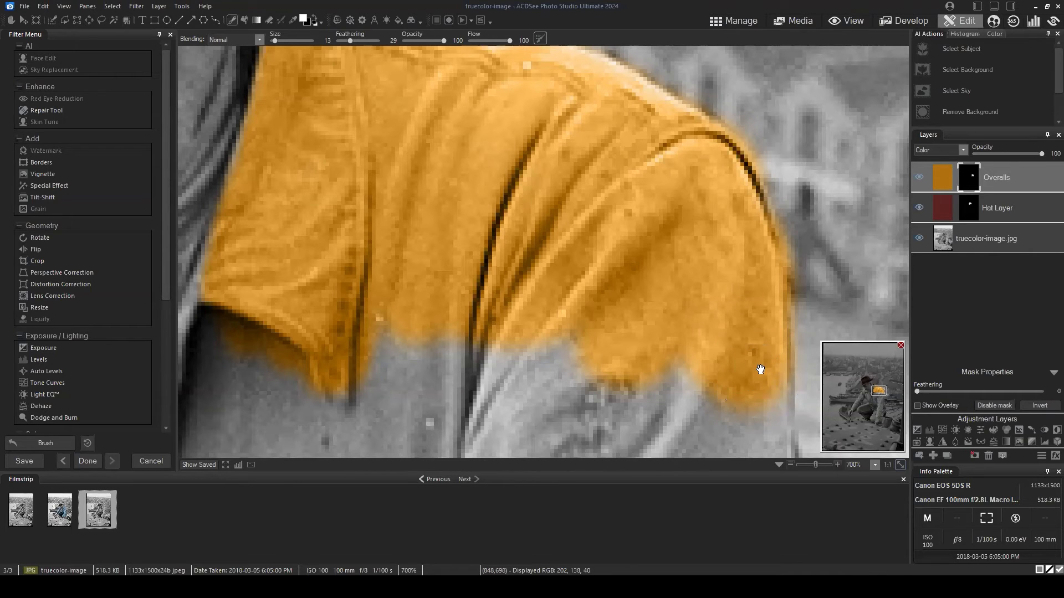
{"action": "mouse_move", "coordinate": [760, 368]}
{"action": "left_mouse_down"}
{"action": "mouse_move", "coordinate": [740, 225]}
{"action": "mouse_move", "coordinate": [755, 195]}
{"action": "left_mouse_up"}
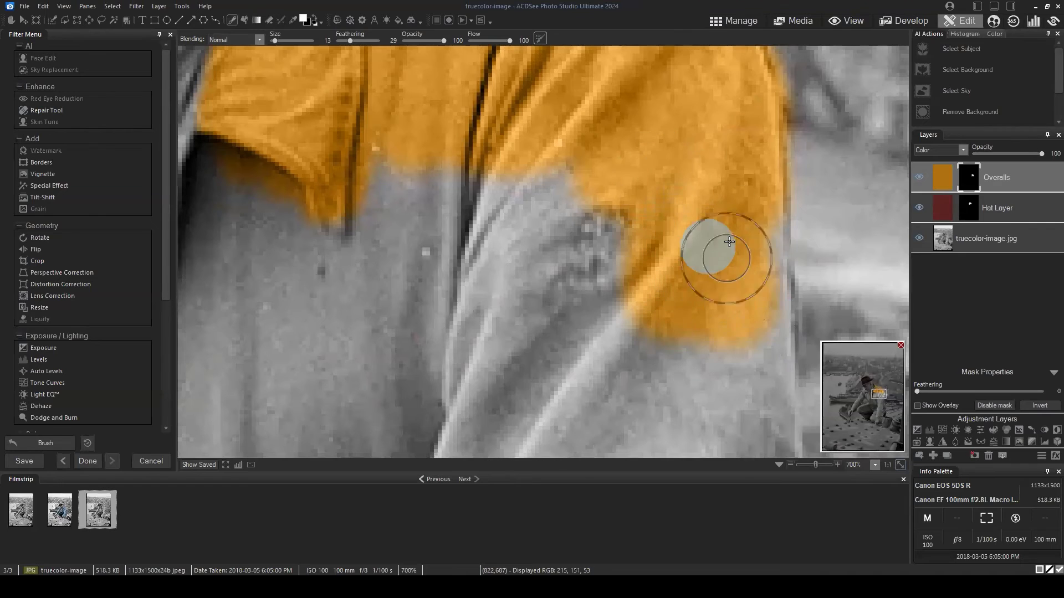
{"action": "mouse_move", "coordinate": [736, 250]}
{"action": "left_mouse_down"}
{"action": "mouse_move", "coordinate": [739, 299]}
{"action": "mouse_move", "coordinate": [739, 227]}
{"action": "mouse_move", "coordinate": [746, 347]}
{"action": "mouse_move", "coordinate": [735, 370]}
{"action": "mouse_move", "coordinate": [696, 314]}
{"action": "mouse_move", "coordinate": [664, 334]}
{"action": "mouse_move", "coordinate": [576, 238]}
{"action": "mouse_move", "coordinate": [562, 331]}
{"action": "mouse_move", "coordinate": [441, 352]}
{"action": "mouse_move", "coordinate": [420, 176]}
{"action": "mouse_move", "coordinate": [391, 170]}
{"action": "mouse_move", "coordinate": [376, 224]}
{"action": "mouse_move", "coordinate": [465, 275]}
{"action": "left_mouse_up"}
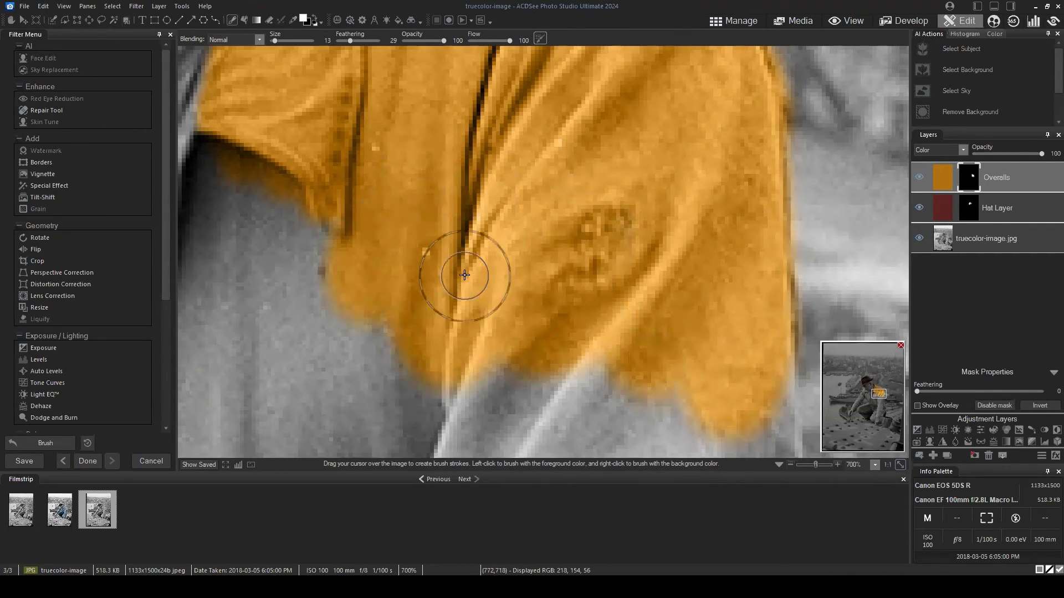
- Toggle the Overalls layer's visibility to compare the jacket with and without the painted colour
{"action": "scroll", "coordinate": [535, 242], "scroll_direction": "down", "scroll_amount": 5}
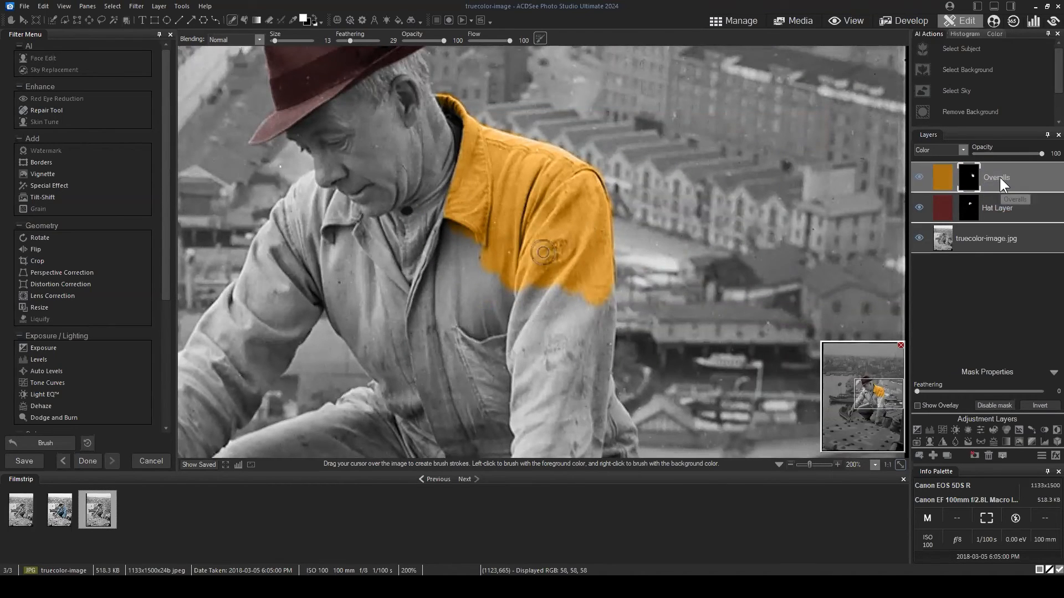
{"action": "left_click", "coordinate": [919, 178]}
{"action": "left_click", "coordinate": [919, 178]}
{"action": "left_click", "coordinate": [918, 178]}
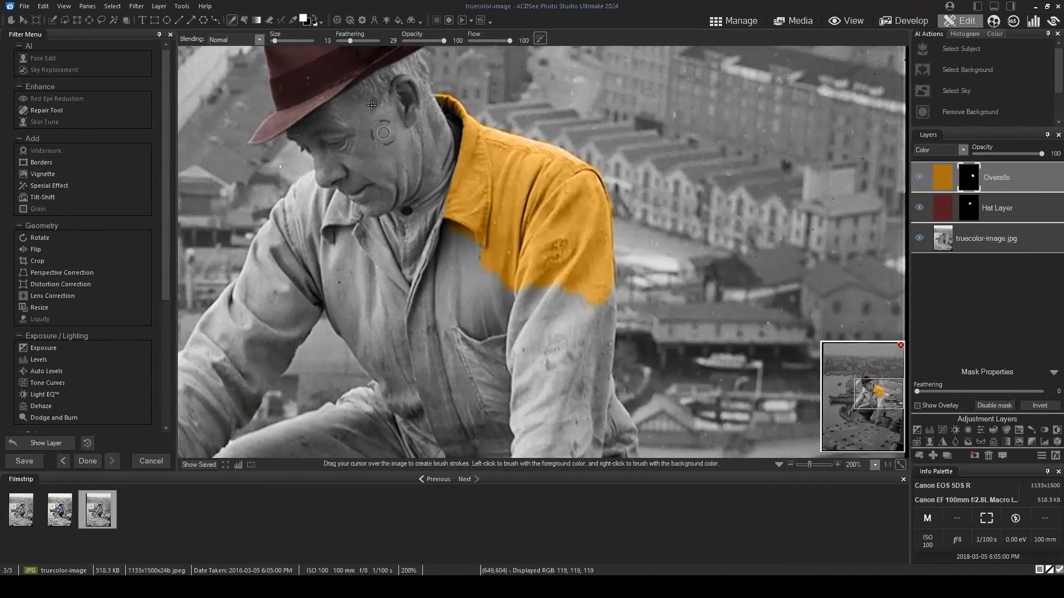
- Check the brush's foreground colour and keep it white
{"action": "left_click", "coordinate": [303, 17]}
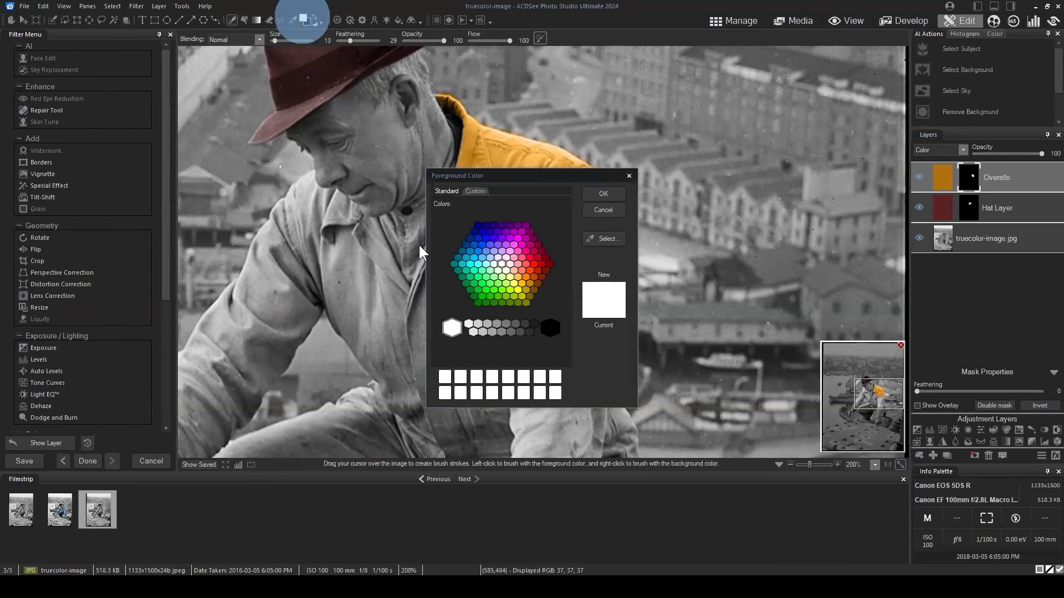
{"action": "left_click", "coordinate": [605, 192]}
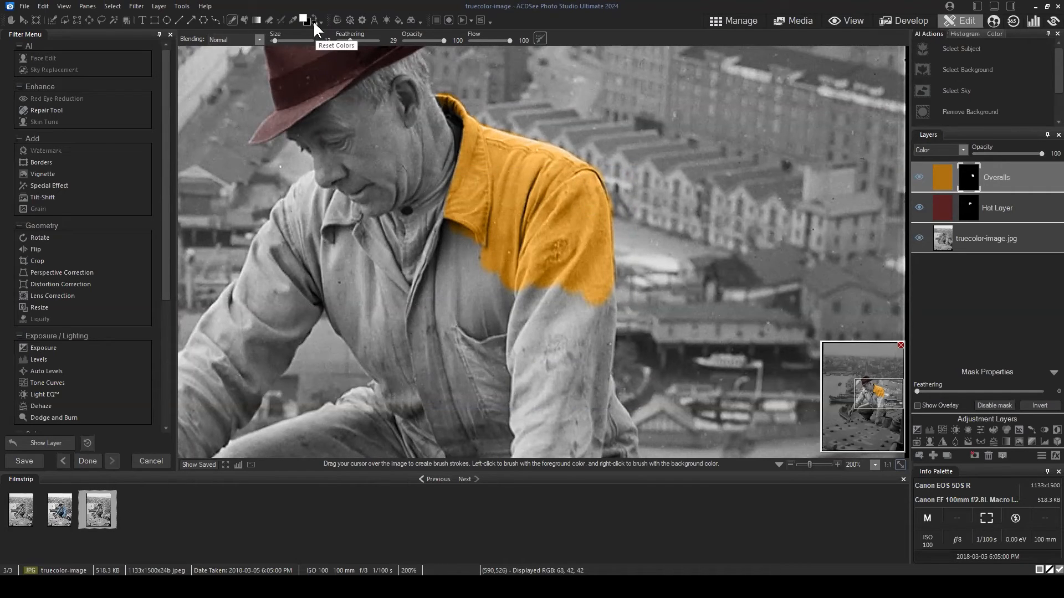
- Keep the foreground white and paint the man's left sleeve and the chest fabric down to the pocket on the Overalls mask with brush size 13
{"action": "left_click", "coordinate": [313, 20]}
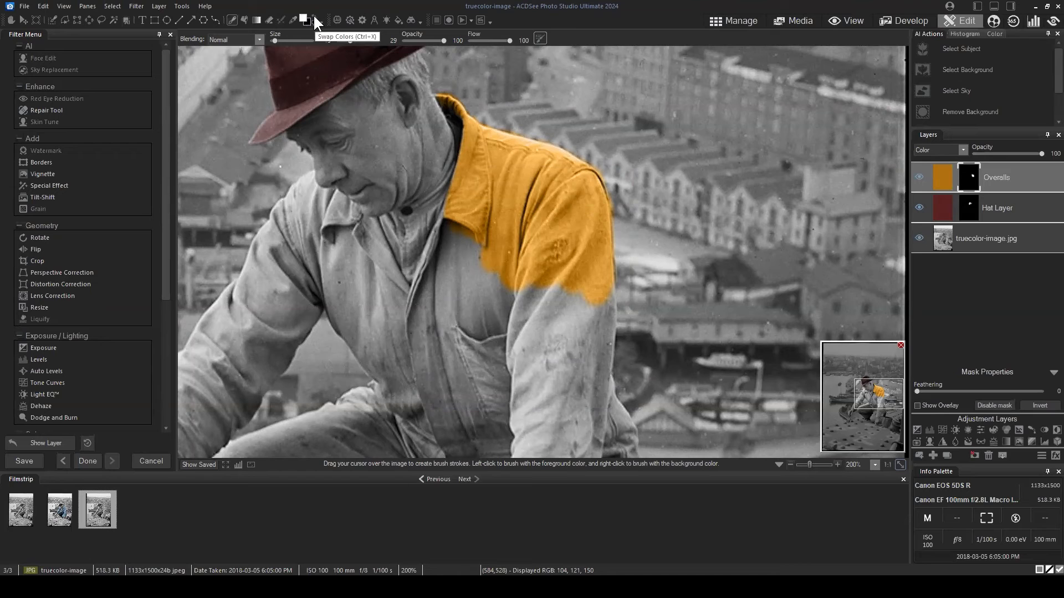
{"action": "left_click", "coordinate": [313, 13]}
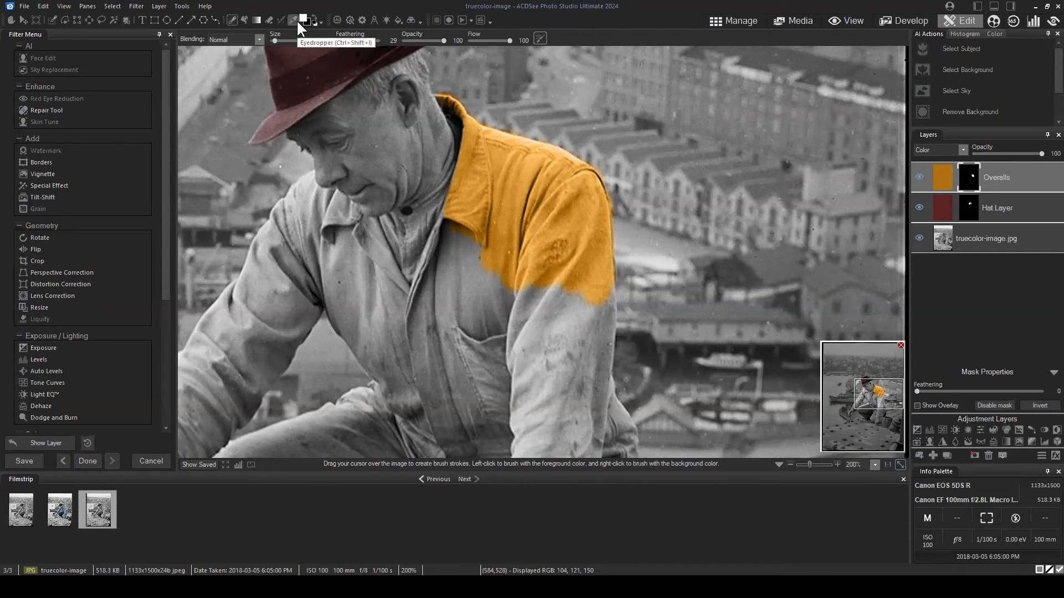
{"action": "scroll", "coordinate": [510, 316], "scroll_direction": "up", "scroll_amount": 3}
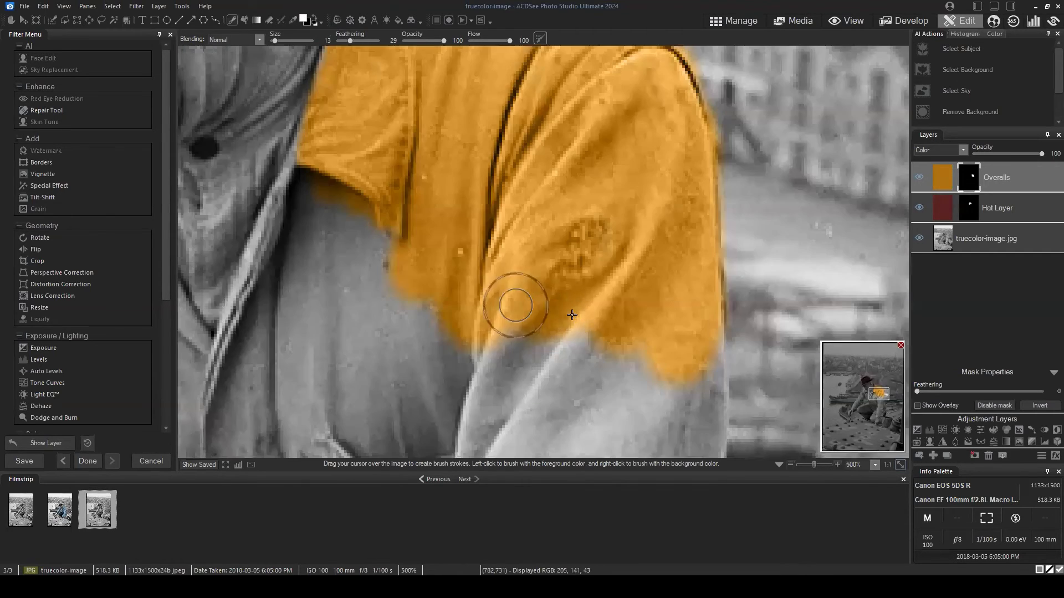
{"action": "mouse_move", "coordinate": [516, 329]}
{"action": "left_mouse_down"}
{"action": "mouse_move", "coordinate": [592, 348]}
{"action": "mouse_move", "coordinate": [597, 395]}
{"action": "mouse_move", "coordinate": [679, 141]}
{"action": "left_mouse_up"}
{"action": "mouse_move", "coordinate": [695, 184]}
{"action": "left_mouse_down"}
{"action": "mouse_move", "coordinate": [689, 118]}
{"action": "mouse_move", "coordinate": [742, 124]}
{"action": "mouse_move", "coordinate": [749, 177]}
{"action": "mouse_move", "coordinate": [760, 123]}
{"action": "mouse_move", "coordinate": [720, 241]}
{"action": "mouse_move", "coordinate": [654, 230]}
{"action": "mouse_move", "coordinate": [596, 169]}
{"action": "mouse_move", "coordinate": [554, 195]}
{"action": "mouse_move", "coordinate": [696, 280]}
{"action": "mouse_move", "coordinate": [675, 277]}
{"action": "left_mouse_up"}
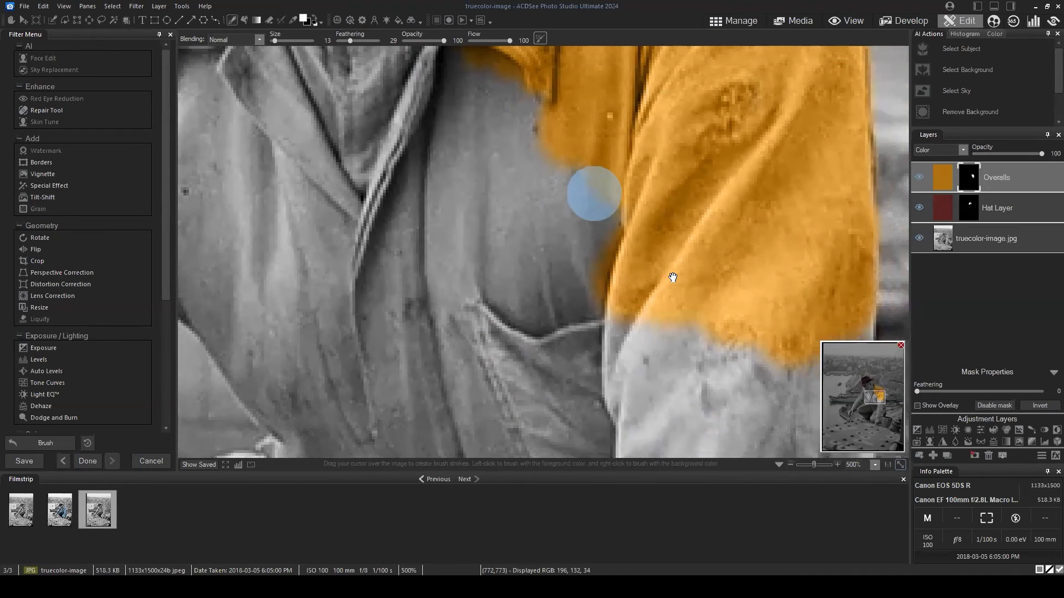
{"action": "mouse_move", "coordinate": [589, 322]}
{"action": "left_mouse_down"}
{"action": "mouse_move", "coordinate": [586, 188]}
{"action": "mouse_move", "coordinate": [566, 147]}
{"action": "mouse_move", "coordinate": [497, 164]}
{"action": "mouse_move", "coordinate": [497, 183]}
{"action": "left_mouse_up"}
{"action": "left_click_drag", "start_coordinate": [496, 185], "coordinate": [565, 288]}
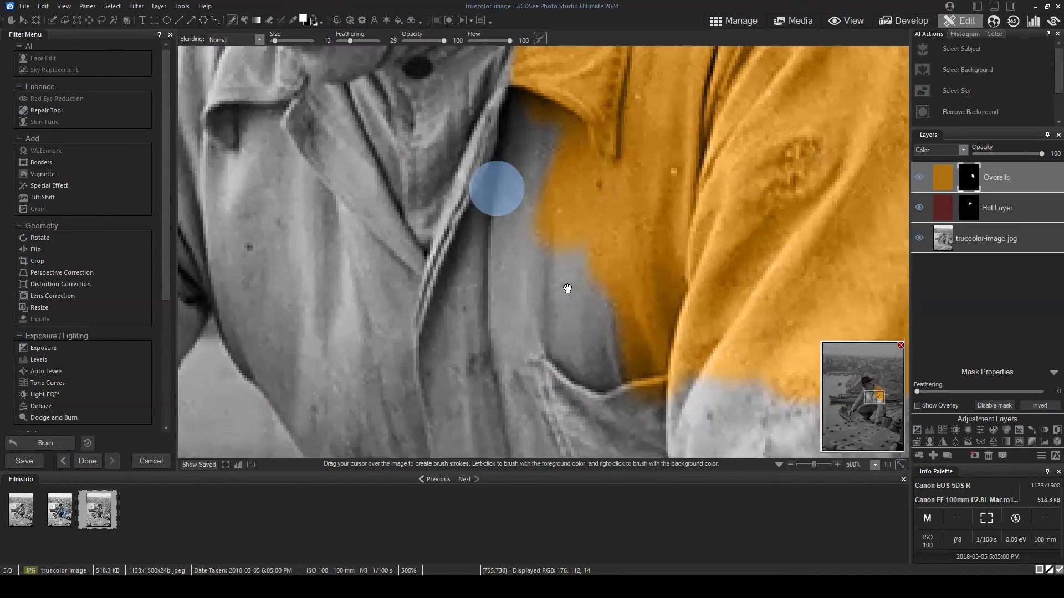
{"action": "mouse_move", "coordinate": [560, 197]}
{"action": "left_mouse_down"}
{"action": "mouse_move", "coordinate": [545, 235]}
{"action": "mouse_move", "coordinate": [510, 194]}
{"action": "mouse_move", "coordinate": [523, 208]}
{"action": "mouse_move", "coordinate": [487, 266]}
{"action": "mouse_move", "coordinate": [504, 209]}
{"action": "mouse_move", "coordinate": [474, 327]}
{"action": "mouse_move", "coordinate": [523, 349]}
{"action": "mouse_move", "coordinate": [531, 377]}
{"action": "mouse_move", "coordinate": [637, 415]}
{"action": "mouse_move", "coordinate": [696, 352]}
{"action": "mouse_move", "coordinate": [565, 128]}
{"action": "left_mouse_up"}
- Paint the man's left lower sleeve and the waist fabric on both sides of it white on the Overalls mask with brush size 13
{"action": "mouse_move", "coordinate": [555, 250]}
{"action": "left_mouse_down"}
{"action": "mouse_move", "coordinate": [634, 323]}
{"action": "mouse_move", "coordinate": [767, 268]}
{"action": "mouse_move", "coordinate": [772, 231]}
{"action": "mouse_move", "coordinate": [798, 243]}
{"action": "mouse_move", "coordinate": [775, 354]}
{"action": "left_mouse_up"}
{"action": "left_click_drag", "start_coordinate": [729, 399], "coordinate": [660, 237]}
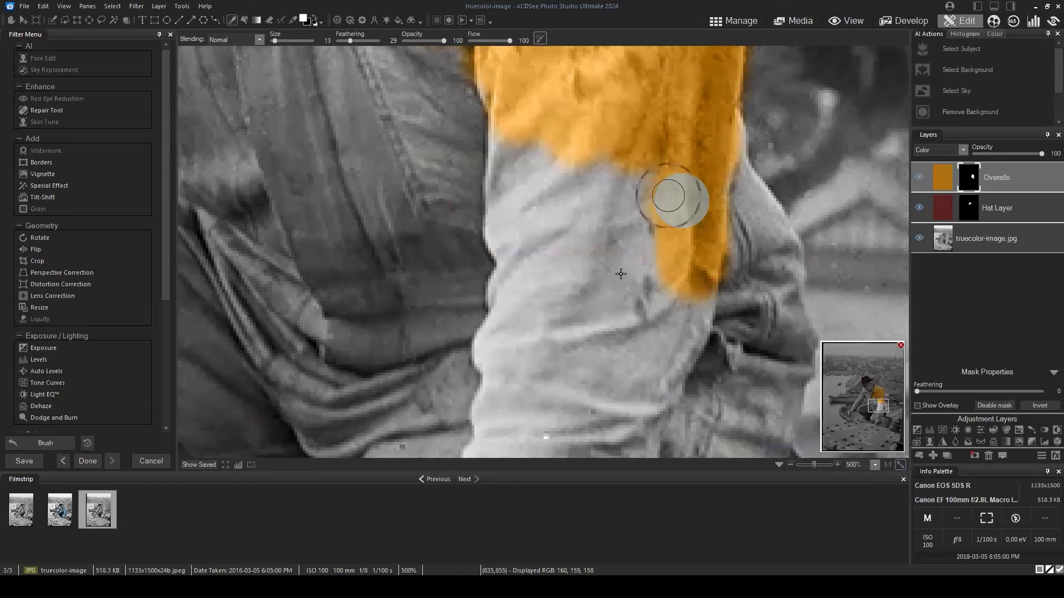
{"action": "mouse_move", "coordinate": [550, 287]}
{"action": "left_mouse_down"}
{"action": "mouse_move", "coordinate": [560, 236]}
{"action": "mouse_move", "coordinate": [528, 258]}
{"action": "mouse_move", "coordinate": [502, 231]}
{"action": "mouse_move", "coordinate": [487, 87]}
{"action": "mouse_move", "coordinate": [489, 213]}
{"action": "mouse_move", "coordinate": [447, 161]}
{"action": "mouse_move", "coordinate": [641, 340]}
{"action": "mouse_move", "coordinate": [565, 312]}
{"action": "mouse_move", "coordinate": [526, 358]}
{"action": "mouse_move", "coordinate": [503, 325]}
{"action": "mouse_move", "coordinate": [503, 334]}
{"action": "mouse_move", "coordinate": [553, 304]}
{"action": "mouse_move", "coordinate": [645, 313]}
{"action": "mouse_move", "coordinate": [697, 266]}
{"action": "mouse_move", "coordinate": [699, 313]}
{"action": "mouse_move", "coordinate": [712, 295]}
{"action": "mouse_move", "coordinate": [698, 298]}
{"action": "mouse_move", "coordinate": [712, 270]}
{"action": "mouse_move", "coordinate": [638, 235]}
{"action": "mouse_move", "coordinate": [618, 266]}
{"action": "left_mouse_up"}
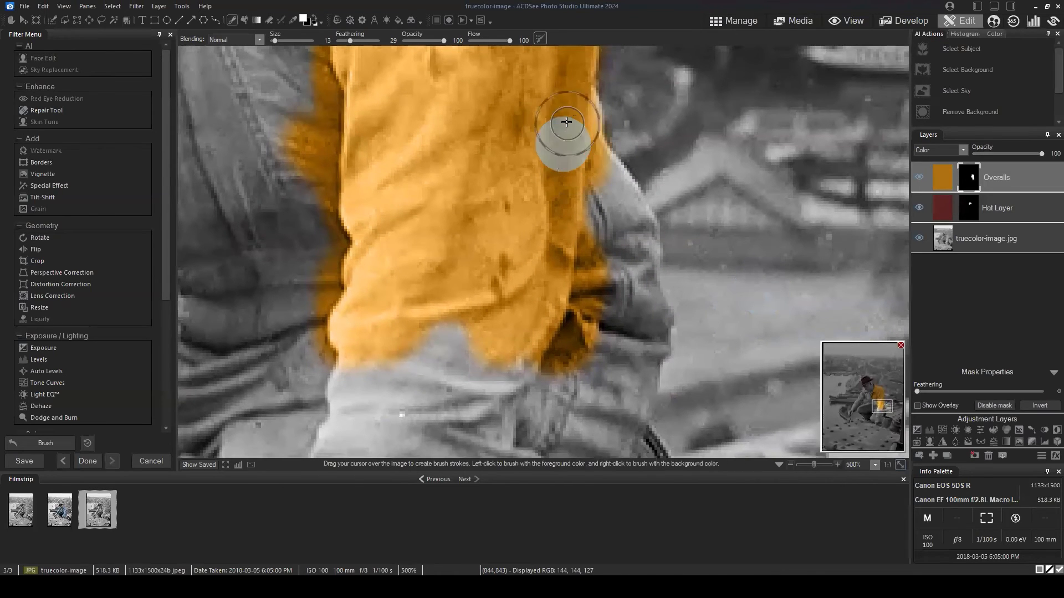
{"action": "mouse_move", "coordinate": [565, 197]}
{"action": "left_mouse_down"}
{"action": "mouse_move", "coordinate": [590, 180]}
{"action": "mouse_move", "coordinate": [626, 254]}
{"action": "mouse_move", "coordinate": [617, 225]}
{"action": "mouse_move", "coordinate": [617, 316]}
{"action": "mouse_move", "coordinate": [630, 323]}
{"action": "mouse_move", "coordinate": [625, 305]}
{"action": "mouse_move", "coordinate": [633, 347]}
{"action": "mouse_move", "coordinate": [612, 412]}
{"action": "mouse_move", "coordinate": [604, 358]}
{"action": "mouse_move", "coordinate": [584, 325]}
{"action": "mouse_move", "coordinate": [543, 396]}
{"action": "left_mouse_up"}
{"action": "left_click_drag", "start_coordinate": [483, 359], "coordinate": [663, 201]}
{"action": "mouse_move", "coordinate": [656, 269]}
{"action": "left_mouse_down"}
{"action": "mouse_move", "coordinate": [693, 163]}
{"action": "mouse_move", "coordinate": [573, 276]}
{"action": "mouse_move", "coordinate": [485, 236]}
{"action": "left_mouse_up"}
{"action": "mouse_move", "coordinate": [488, 166]}
{"action": "left_mouse_down"}
{"action": "mouse_move", "coordinate": [615, 262]}
{"action": "mouse_move", "coordinate": [636, 297]}
{"action": "left_mouse_up"}
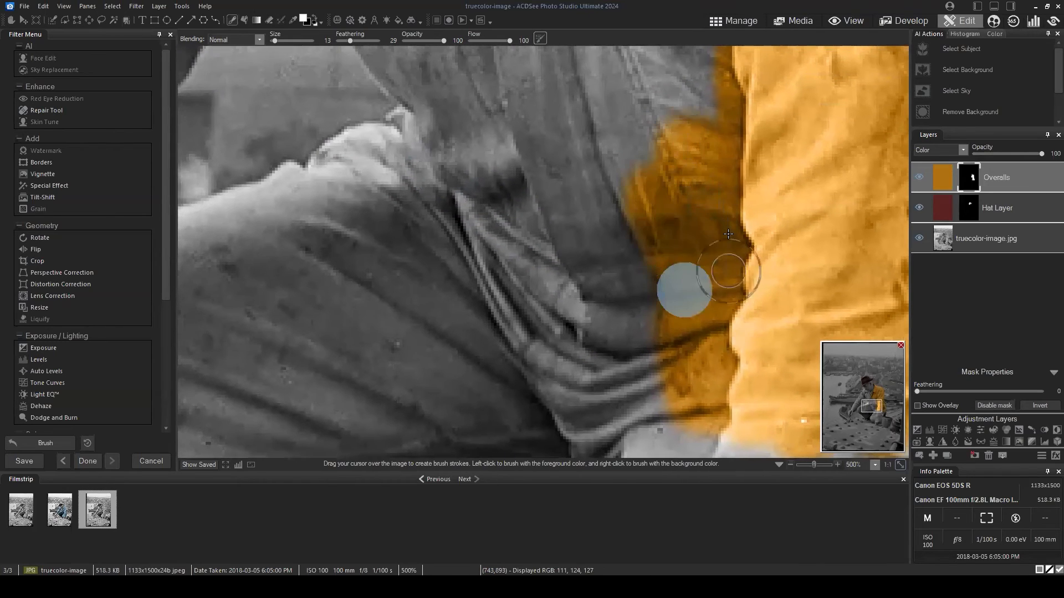
- Paint the chest pocket, front placket and waist folds white on the Overalls mask with brush size 13
{"action": "left_click_drag", "start_coordinate": [699, 111], "coordinate": [685, 282]}
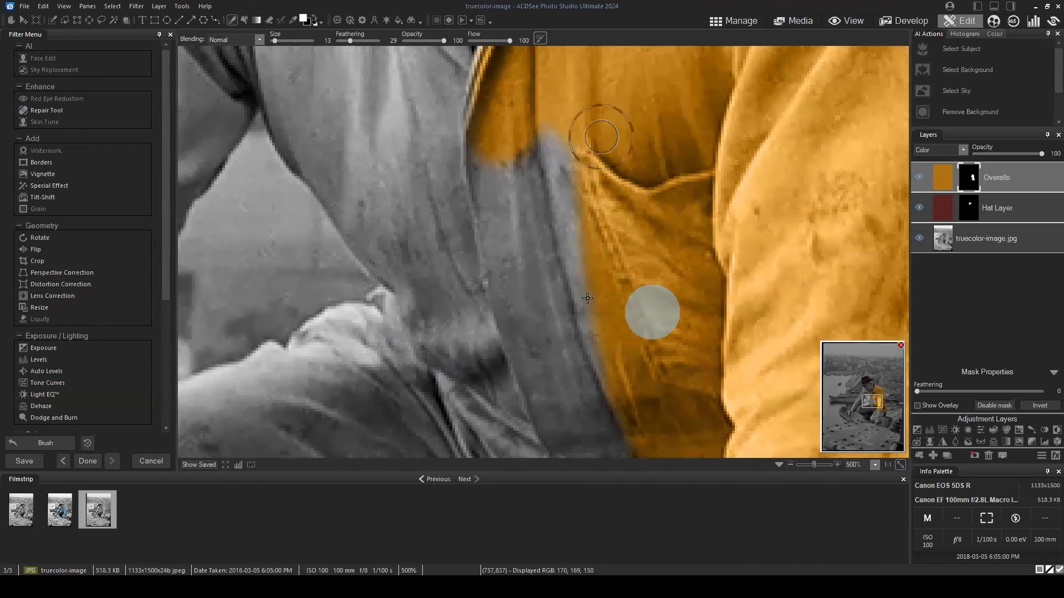
{"action": "mouse_move", "coordinate": [513, 305]}
{"action": "left_mouse_down"}
{"action": "mouse_move", "coordinate": [532, 355]}
{"action": "mouse_move", "coordinate": [581, 368]}
{"action": "mouse_move", "coordinate": [596, 360]}
{"action": "left_mouse_up"}
{"action": "mouse_move", "coordinate": [595, 361]}
{"action": "left_mouse_down"}
{"action": "mouse_move", "coordinate": [582, 174]}
{"action": "mouse_move", "coordinate": [537, 171]}
{"action": "mouse_move", "coordinate": [534, 133]}
{"action": "mouse_move", "coordinate": [612, 286]}
{"action": "mouse_move", "coordinate": [660, 340]}
{"action": "mouse_move", "coordinate": [493, 257]}
{"action": "left_mouse_up"}
{"action": "mouse_move", "coordinate": [432, 166]}
{"action": "left_mouse_down"}
{"action": "mouse_move", "coordinate": [606, 373]}
{"action": "mouse_move", "coordinate": [537, 216]}
{"action": "mouse_move", "coordinate": [603, 270]}
{"action": "left_mouse_up"}
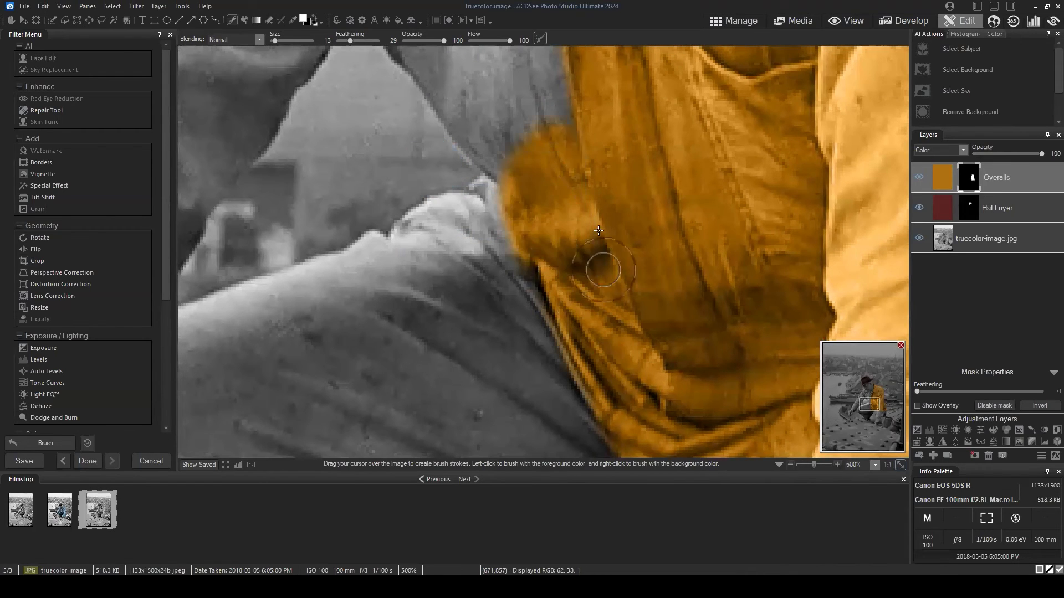
- Paint the right half of the man's jacket front, from the waist up to the collar and shoulder, white on the Overalls mask
{"action": "left_click_drag", "start_coordinate": [552, 132], "coordinate": [648, 284]}
{"action": "mouse_move", "coordinate": [621, 191]}
{"action": "left_mouse_down"}
{"action": "mouse_move", "coordinate": [628, 232]}
{"action": "mouse_move", "coordinate": [609, 158]}
{"action": "mouse_move", "coordinate": [614, 213]}
{"action": "mouse_move", "coordinate": [571, 230]}
{"action": "mouse_move", "coordinate": [606, 323]}
{"action": "left_mouse_up"}
{"action": "mouse_move", "coordinate": [541, 236]}
{"action": "left_mouse_down"}
{"action": "mouse_move", "coordinate": [472, 95]}
{"action": "mouse_move", "coordinate": [503, 170]}
{"action": "left_mouse_up"}
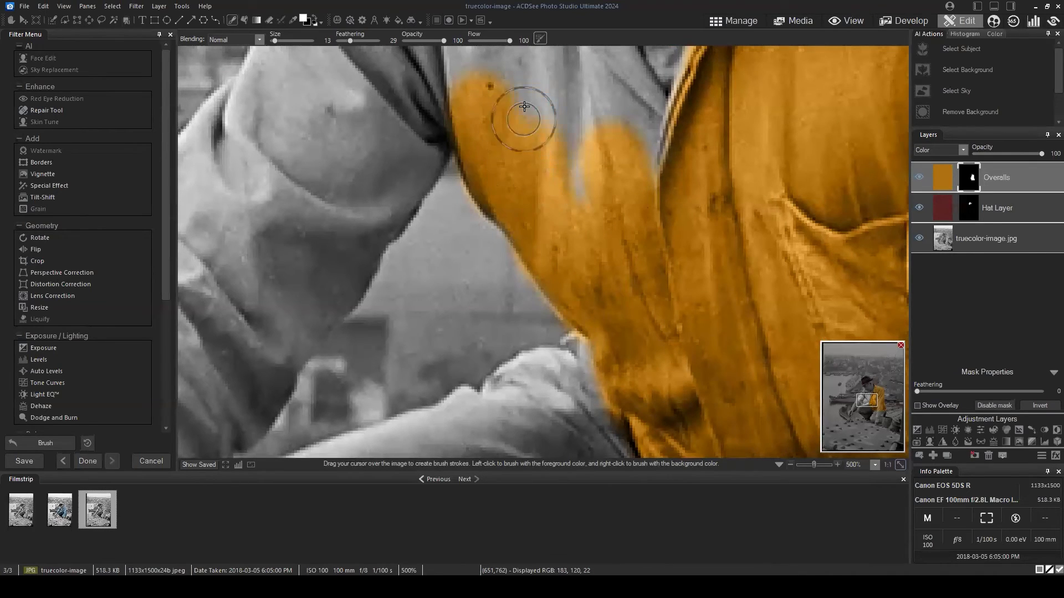
{"action": "mouse_move", "coordinate": [624, 139]}
{"action": "left_mouse_down"}
{"action": "mouse_move", "coordinate": [690, 227]}
{"action": "mouse_move", "coordinate": [711, 313]}
{"action": "mouse_move", "coordinate": [677, 266]}
{"action": "mouse_move", "coordinate": [689, 280]}
{"action": "mouse_move", "coordinate": [653, 257]}
{"action": "mouse_move", "coordinate": [655, 214]}
{"action": "mouse_move", "coordinate": [634, 205]}
{"action": "mouse_move", "coordinate": [615, 119]}
{"action": "mouse_move", "coordinate": [527, 225]}
{"action": "mouse_move", "coordinate": [498, 209]}
{"action": "left_mouse_up"}
{"action": "mouse_move", "coordinate": [551, 91]}
{"action": "left_mouse_down"}
{"action": "mouse_move", "coordinate": [632, 233]}
{"action": "mouse_move", "coordinate": [609, 188]}
{"action": "mouse_move", "coordinate": [620, 194]}
{"action": "mouse_move", "coordinate": [535, 178]}
{"action": "mouse_move", "coordinate": [540, 250]}
{"action": "mouse_move", "coordinate": [480, 262]}
{"action": "mouse_move", "coordinate": [491, 247]}
{"action": "mouse_move", "coordinate": [482, 222]}
{"action": "mouse_move", "coordinate": [521, 301]}
{"action": "left_mouse_up"}
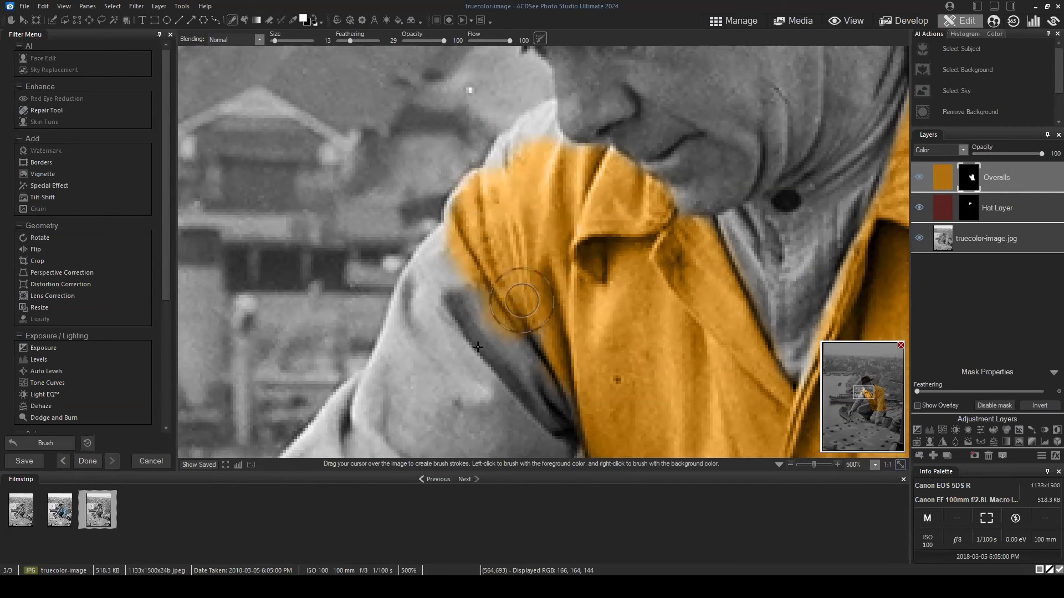
- Paint the top edge of the man's right shoulder beside his face white on the Overalls mask with brush size 4
{"action": "scroll", "coordinate": [513, 128], "scroll_direction": "down", "scroll_amount": 3}
{"action": "left_click_drag", "start_coordinate": [437, 138], "coordinate": [525, 242]}
{"action": "scroll", "coordinate": [702, 232], "scroll_direction": "up", "scroll_amount": 2}
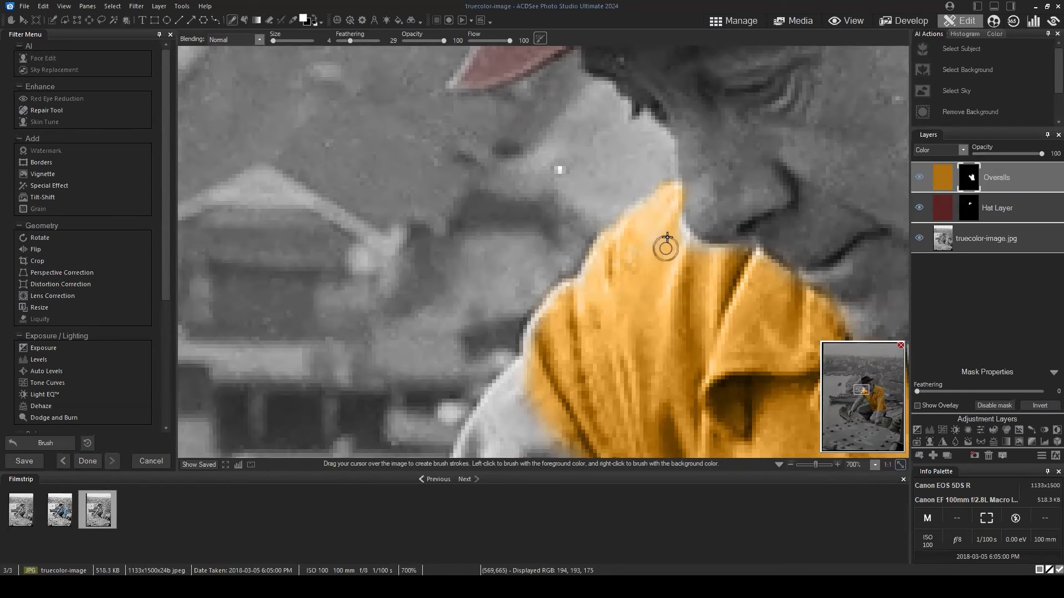
{"action": "left_click_drag", "start_coordinate": [630, 342], "coordinate": [643, 142]}
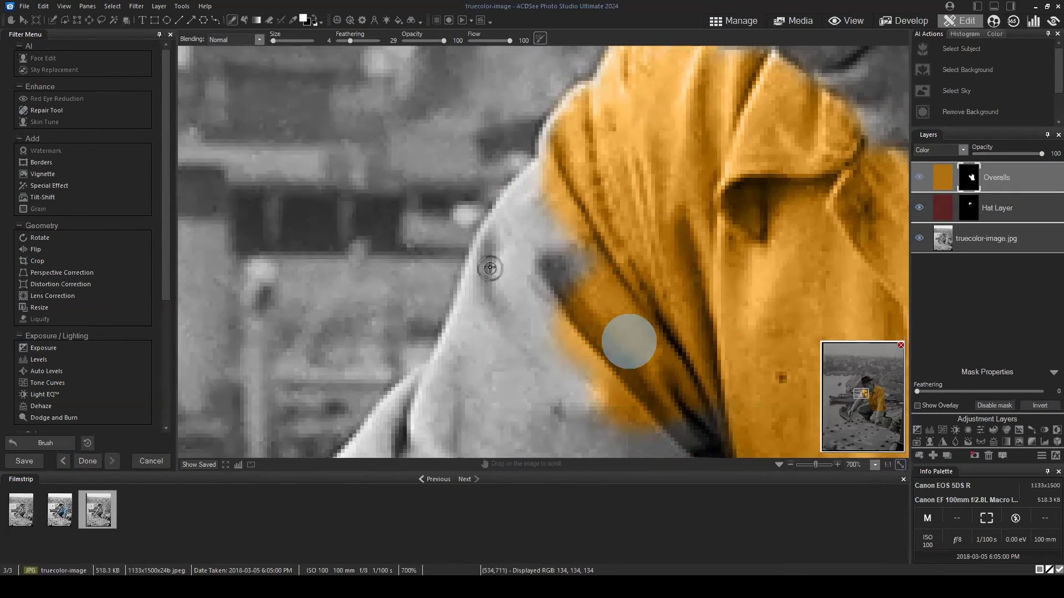
- Paint the man's right upper sleeve down to the elbow folds white on the Overalls mask with brush size 7
{"action": "scroll", "coordinate": [514, 237], "scroll_direction": "up", "scroll_amount": 3}
{"action": "mouse_move", "coordinate": [535, 244]}
{"action": "left_mouse_down"}
{"action": "mouse_move", "coordinate": [505, 237]}
{"action": "mouse_move", "coordinate": [518, 222]}
{"action": "mouse_move", "coordinate": [486, 295]}
{"action": "left_mouse_up"}
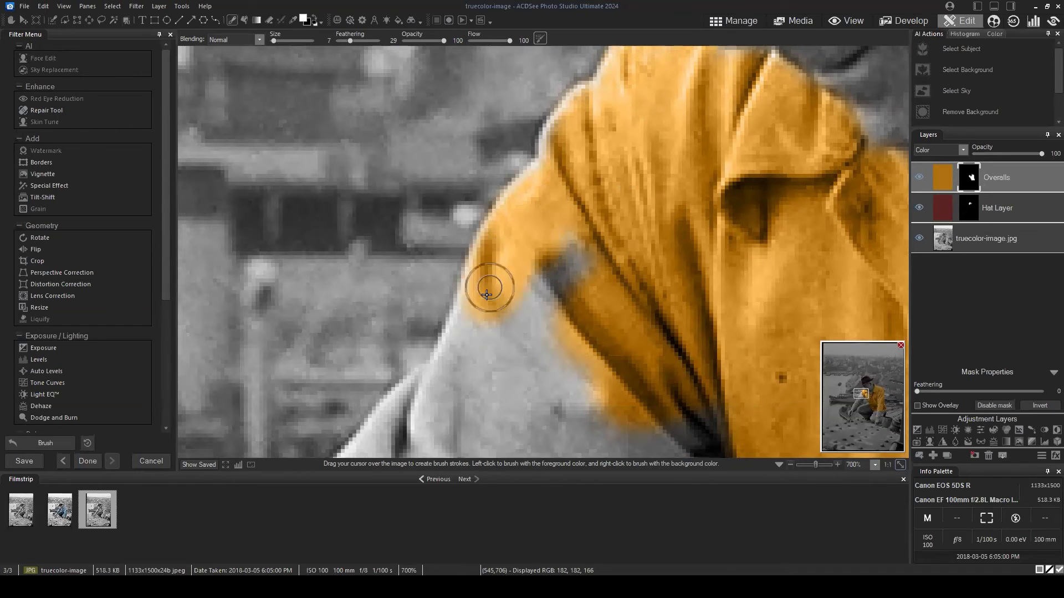
{"action": "left_click_drag", "start_coordinate": [534, 379], "coordinate": [626, 138]}
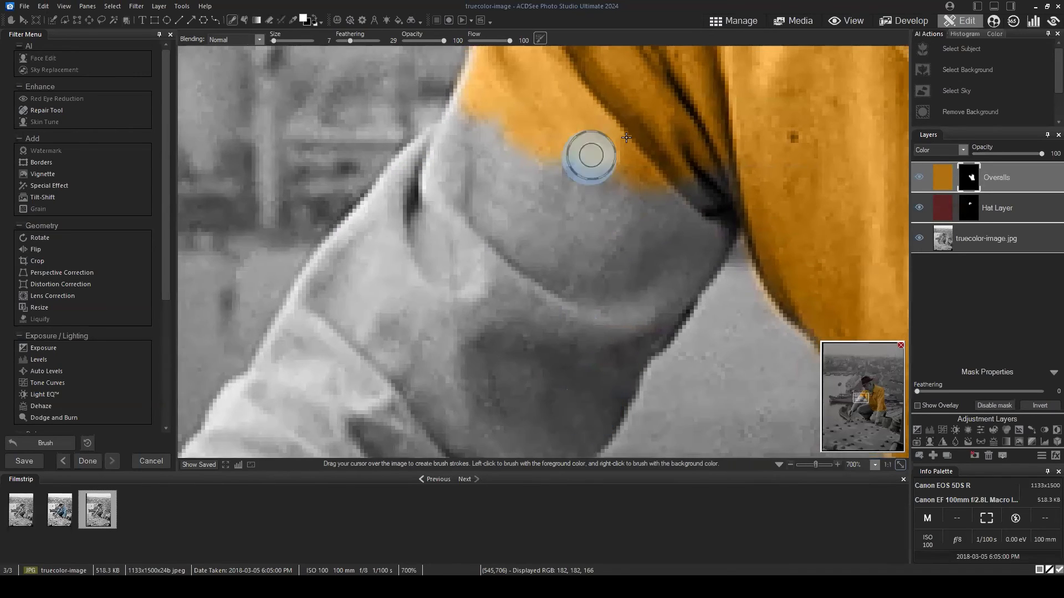
{"action": "mouse_move", "coordinate": [710, 150]}
{"action": "left_mouse_down"}
{"action": "mouse_move", "coordinate": [710, 216]}
{"action": "mouse_move", "coordinate": [673, 293]}
{"action": "mouse_move", "coordinate": [625, 341]}
{"action": "left_mouse_up"}
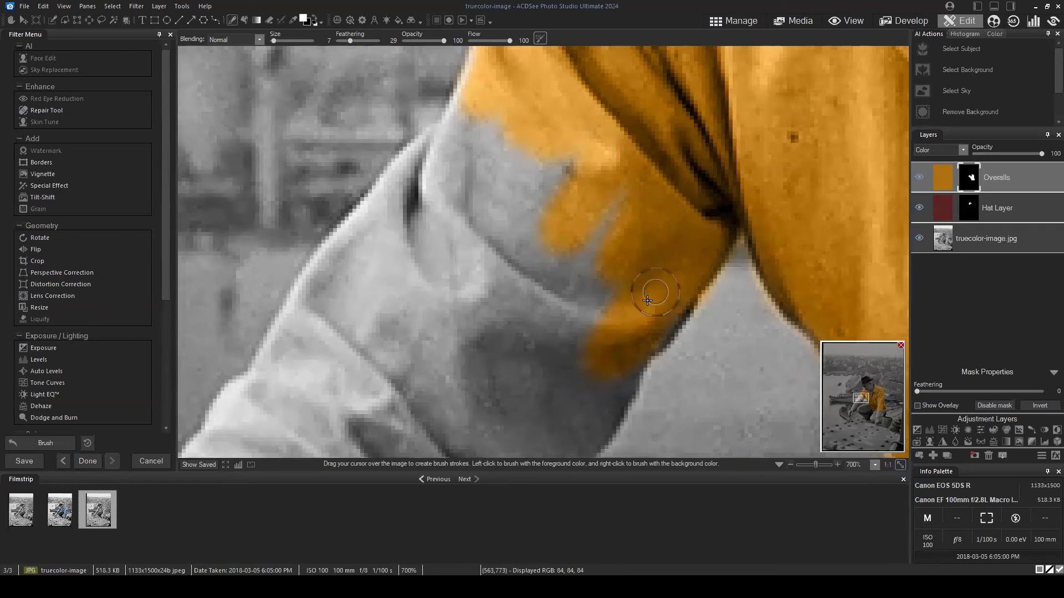
{"action": "mouse_move", "coordinate": [489, 182]}
{"action": "left_mouse_down"}
{"action": "mouse_move", "coordinate": [502, 118]}
{"action": "mouse_move", "coordinate": [460, 126]}
{"action": "mouse_move", "coordinate": [436, 182]}
{"action": "left_mouse_up"}
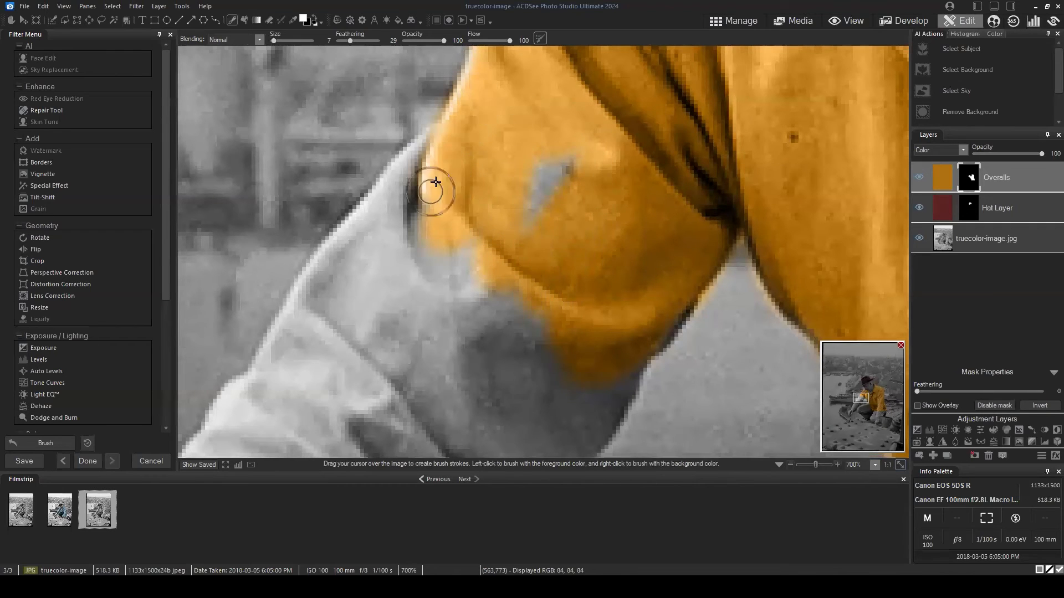
{"action": "mouse_move", "coordinate": [506, 228]}
{"action": "left_mouse_down"}
{"action": "mouse_move", "coordinate": [472, 290]}
{"action": "mouse_move", "coordinate": [449, 154]}
{"action": "mouse_move", "coordinate": [380, 226]}
{"action": "mouse_move", "coordinate": [427, 168]}
{"action": "mouse_move", "coordinate": [396, 195]}
{"action": "mouse_move", "coordinate": [399, 214]}
{"action": "mouse_move", "coordinate": [351, 269]}
{"action": "left_mouse_up"}
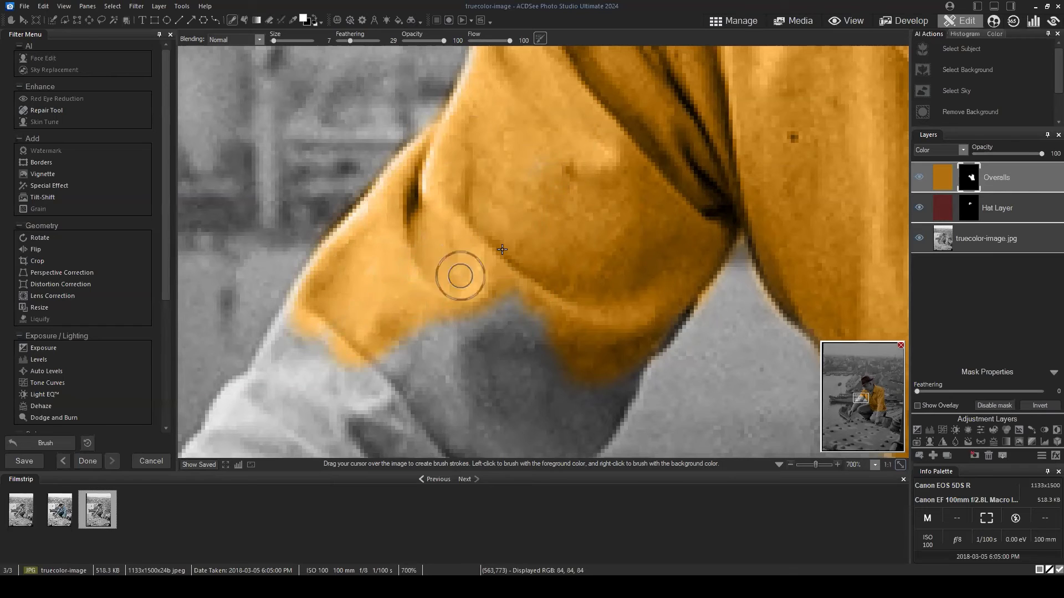
- Paint the elbow and upper forearm folds of the man's right sleeve white on the Overalls mask with brush size 7
{"action": "mouse_move", "coordinate": [459, 273]}
{"action": "left_mouse_down"}
{"action": "mouse_move", "coordinate": [570, 160]}
{"action": "mouse_move", "coordinate": [570, 135]}
{"action": "mouse_move", "coordinate": [510, 114]}
{"action": "mouse_move", "coordinate": [655, 146]}
{"action": "left_mouse_up"}
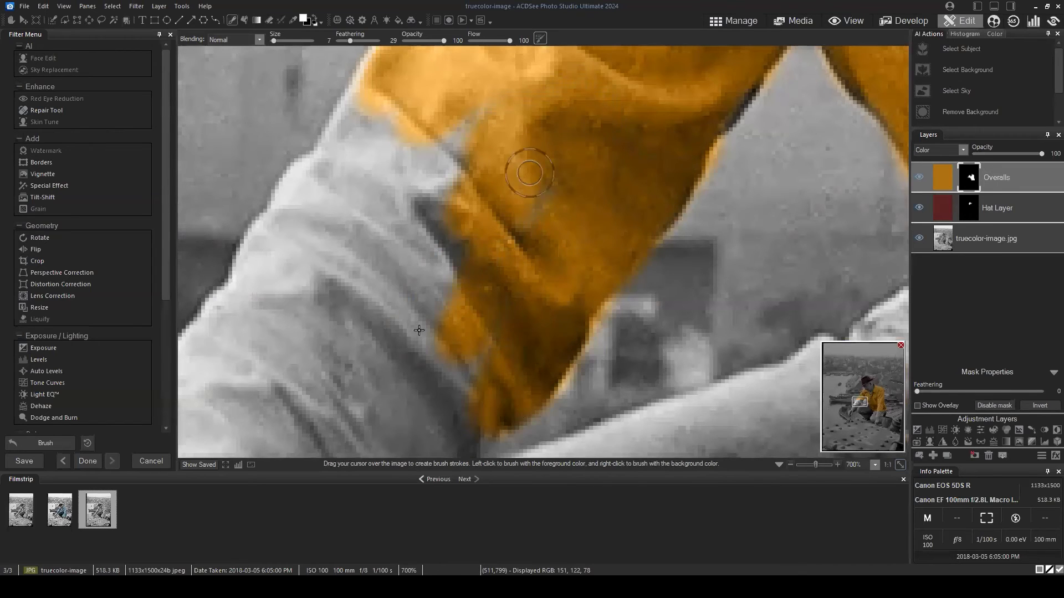
{"action": "mouse_move", "coordinate": [377, 233]}
{"action": "left_mouse_down"}
{"action": "mouse_move", "coordinate": [379, 115]}
{"action": "mouse_move", "coordinate": [350, 150]}
{"action": "mouse_move", "coordinate": [376, 96]}
{"action": "mouse_move", "coordinate": [323, 171]}
{"action": "mouse_move", "coordinate": [378, 108]}
{"action": "mouse_move", "coordinate": [308, 214]}
{"action": "mouse_move", "coordinate": [304, 190]}
{"action": "mouse_move", "coordinate": [327, 166]}
{"action": "mouse_move", "coordinate": [422, 176]}
{"action": "mouse_move", "coordinate": [422, 268]}
{"action": "left_mouse_up"}
{"action": "mouse_move", "coordinate": [406, 332]}
{"action": "left_mouse_down"}
{"action": "mouse_move", "coordinate": [477, 238]}
{"action": "mouse_move", "coordinate": [559, 162]}
{"action": "mouse_move", "coordinate": [626, 169]}
{"action": "mouse_move", "coordinate": [572, 200]}
{"action": "left_mouse_up"}
{"action": "left_click_drag", "start_coordinate": [475, 167], "coordinate": [537, 240]}
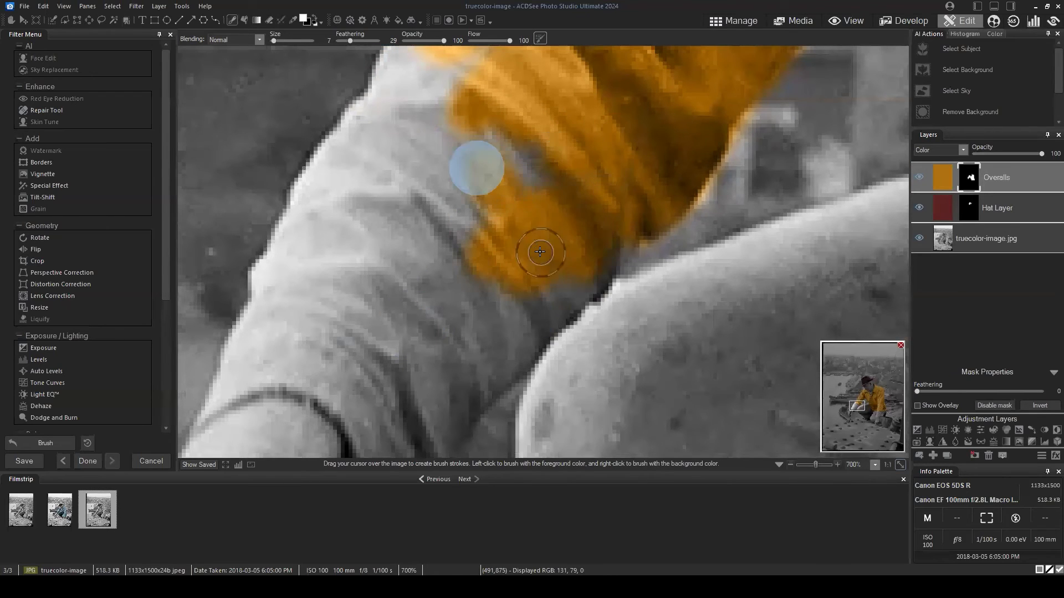
{"action": "mouse_move", "coordinate": [541, 198]}
{"action": "left_mouse_down"}
{"action": "mouse_move", "coordinate": [518, 215]}
{"action": "mouse_move", "coordinate": [477, 159]}
{"action": "mouse_move", "coordinate": [458, 107]}
{"action": "left_mouse_up"}
{"action": "mouse_move", "coordinate": [310, 176]}
{"action": "left_mouse_down"}
{"action": "mouse_move", "coordinate": [384, 221]}
{"action": "mouse_move", "coordinate": [451, 306]}
{"action": "mouse_move", "coordinate": [575, 222]}
{"action": "mouse_move", "coordinate": [552, 209]}
{"action": "mouse_move", "coordinate": [570, 174]}
{"action": "left_mouse_up"}
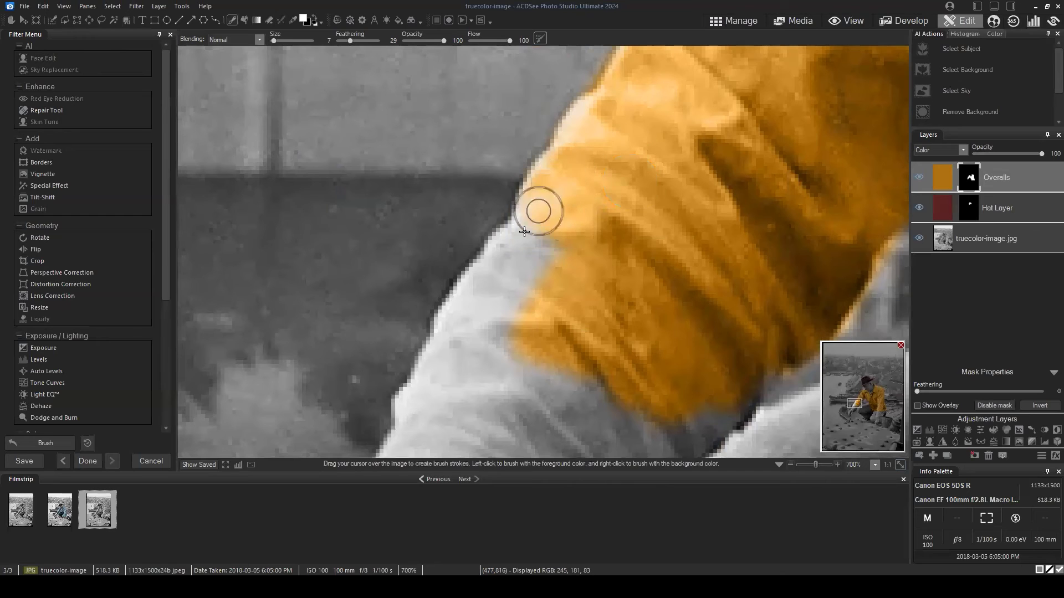
- Paint the rest of the man's right forearm sleeve down to the cuff around the wrist white on the Overalls mask
{"action": "mouse_move", "coordinate": [520, 250]}
{"action": "left_mouse_down"}
{"action": "mouse_move", "coordinate": [488, 278]}
{"action": "mouse_move", "coordinate": [483, 307]}
{"action": "mouse_move", "coordinate": [523, 260]}
{"action": "mouse_move", "coordinate": [492, 283]}
{"action": "mouse_move", "coordinate": [466, 338]}
{"action": "mouse_move", "coordinate": [503, 345]}
{"action": "mouse_move", "coordinate": [482, 294]}
{"action": "left_mouse_up"}
{"action": "scroll", "coordinate": [554, 356], "scroll_direction": "down", "scroll_amount": 4}
{"action": "mouse_move", "coordinate": [482, 209]}
{"action": "left_mouse_down"}
{"action": "mouse_move", "coordinate": [454, 153]}
{"action": "mouse_move", "coordinate": [414, 218]}
{"action": "mouse_move", "coordinate": [437, 179]}
{"action": "mouse_move", "coordinate": [514, 156]}
{"action": "mouse_move", "coordinate": [573, 194]}
{"action": "left_mouse_up"}
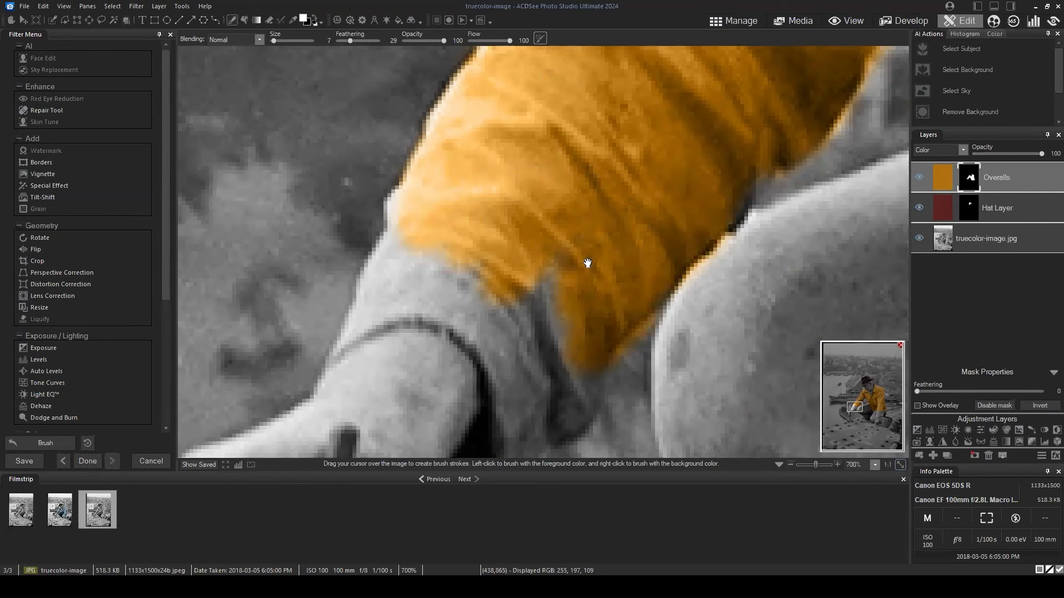
{"action": "scroll", "coordinate": [587, 262], "scroll_direction": "down", "scroll_amount": 4}
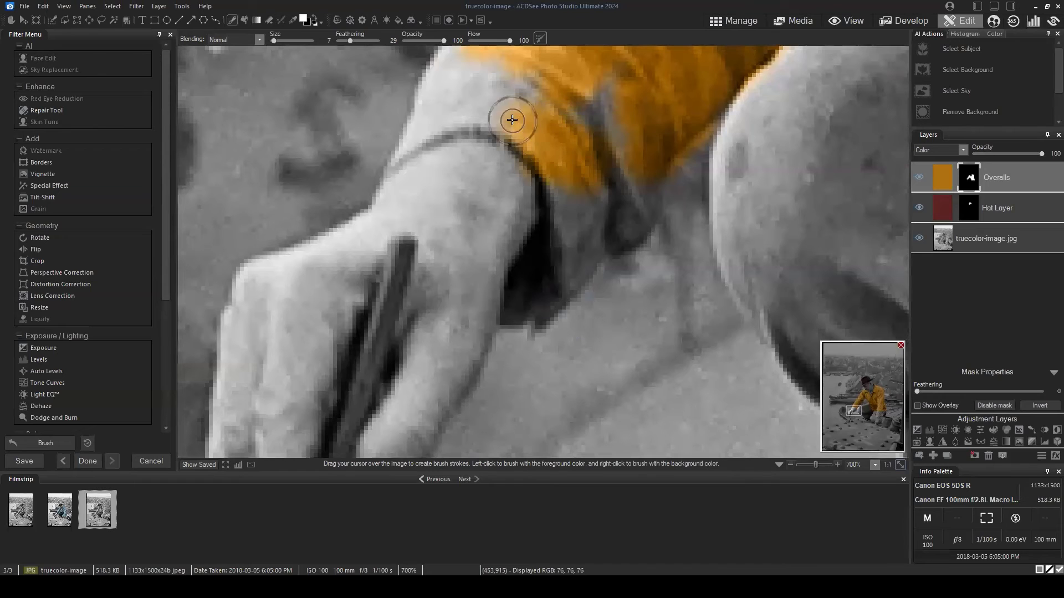
{"action": "mouse_move", "coordinate": [491, 161]}
{"action": "left_mouse_down"}
{"action": "mouse_move", "coordinate": [513, 185]}
{"action": "mouse_move", "coordinate": [487, 149]}
{"action": "mouse_move", "coordinate": [541, 173]}
{"action": "mouse_move", "coordinate": [589, 231]}
{"action": "mouse_move", "coordinate": [595, 191]}
{"action": "mouse_move", "coordinate": [514, 208]}
{"action": "mouse_move", "coordinate": [560, 178]}
{"action": "mouse_move", "coordinate": [491, 238]}
{"action": "mouse_move", "coordinate": [539, 190]}
{"action": "left_mouse_up"}
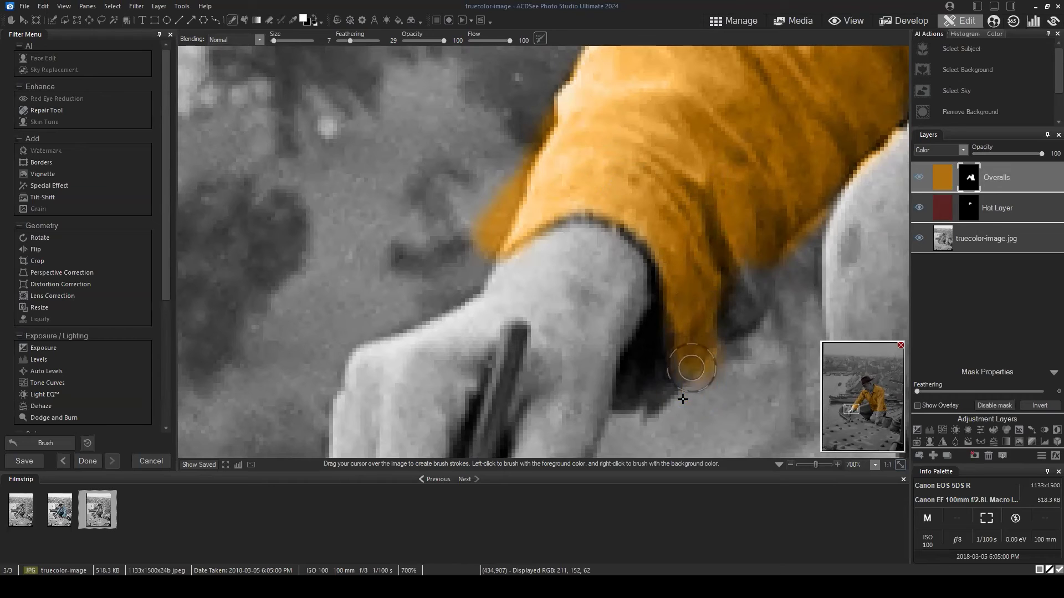
- Remove the orange overspill below and beside the right cuff by brushing the Overalls mask with the background colour at size 7
{"action": "left_click_drag", "start_coordinate": [736, 312], "coordinate": [668, 191]}
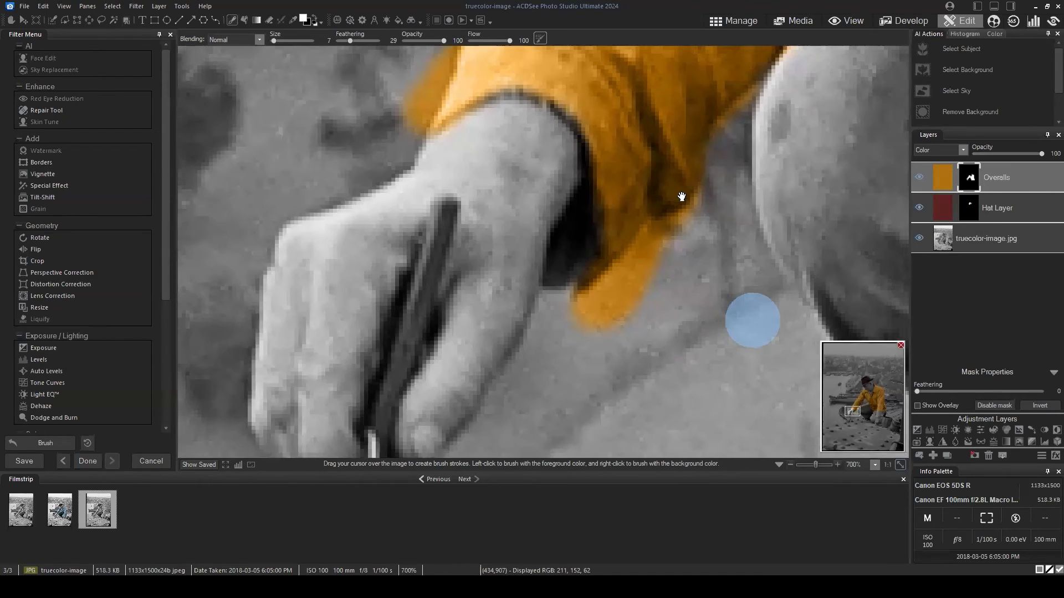
{"action": "left_click", "coordinate": [594, 344]}
{"action": "left_click_drag", "start_coordinate": [605, 304], "coordinate": [649, 270]}
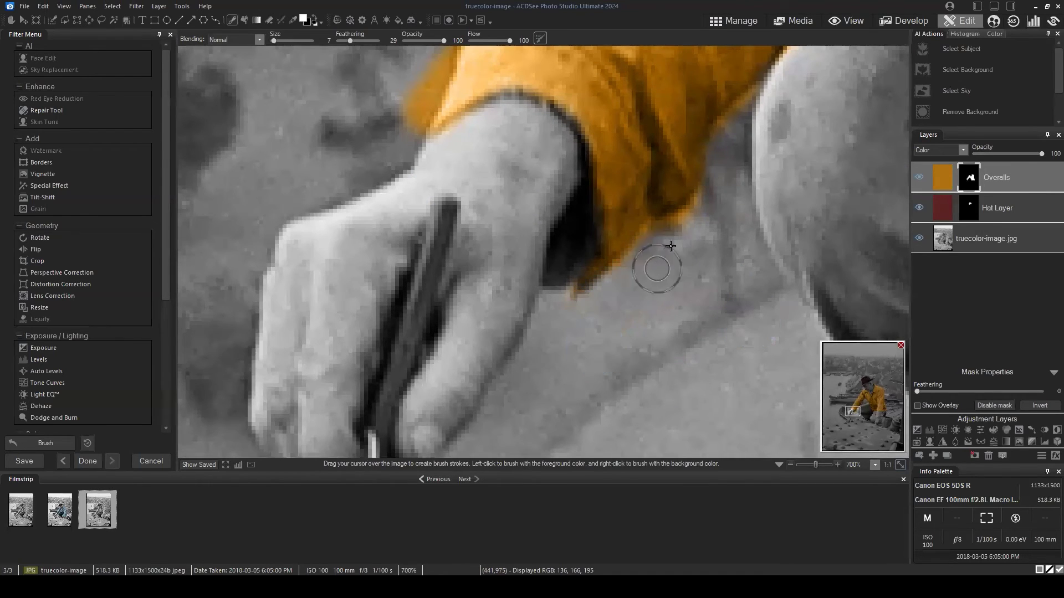
{"action": "left_click_drag", "start_coordinate": [758, 191], "coordinate": [787, 344]}
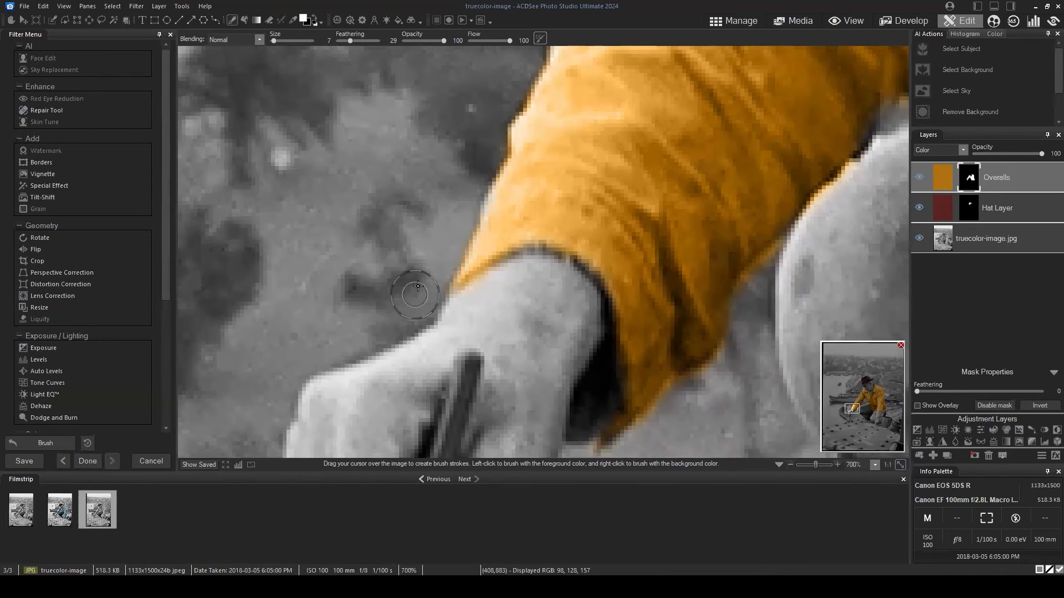
- Paint the upper edge of the raised knee and thigh up to the waist white on the Overalls mask with brush size 7
{"action": "mouse_move", "coordinate": [634, 280]}
{"action": "left_mouse_down"}
{"action": "mouse_move", "coordinate": [432, 252]}
{"action": "mouse_move", "coordinate": [371, 266]}
{"action": "left_mouse_up"}
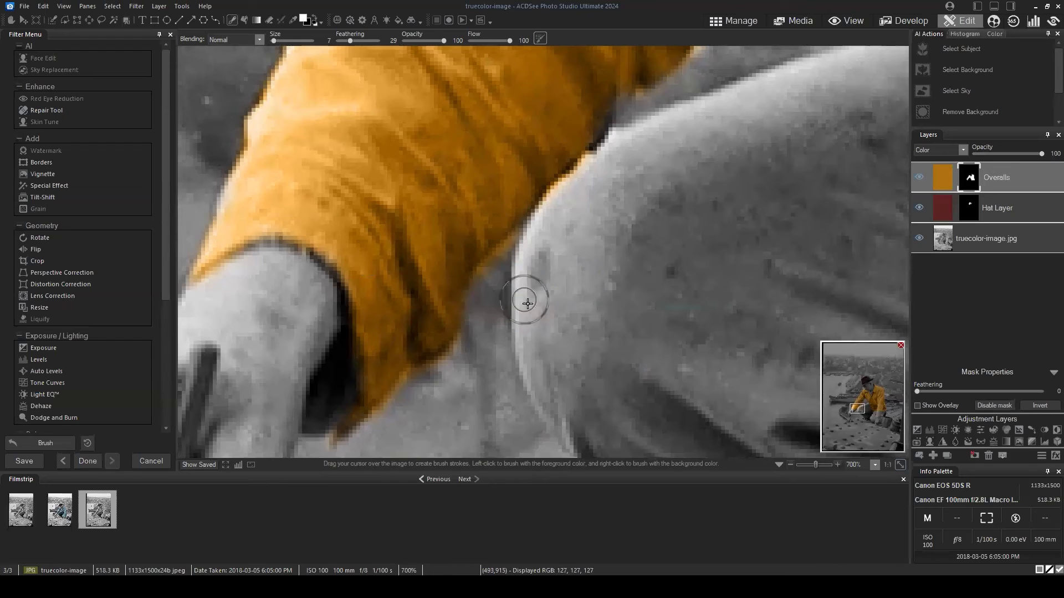
{"action": "mouse_move", "coordinate": [540, 277]}
{"action": "left_mouse_down"}
{"action": "mouse_move", "coordinate": [578, 198]}
{"action": "mouse_move", "coordinate": [631, 158]}
{"action": "left_mouse_up"}
{"action": "left_click_drag", "start_coordinate": [803, 110], "coordinate": [451, 320]}
{"action": "mouse_move", "coordinate": [239, 444]}
{"action": "left_mouse_down"}
{"action": "mouse_move", "coordinate": [504, 284]}
{"action": "mouse_move", "coordinate": [642, 241]}
{"action": "left_mouse_up"}
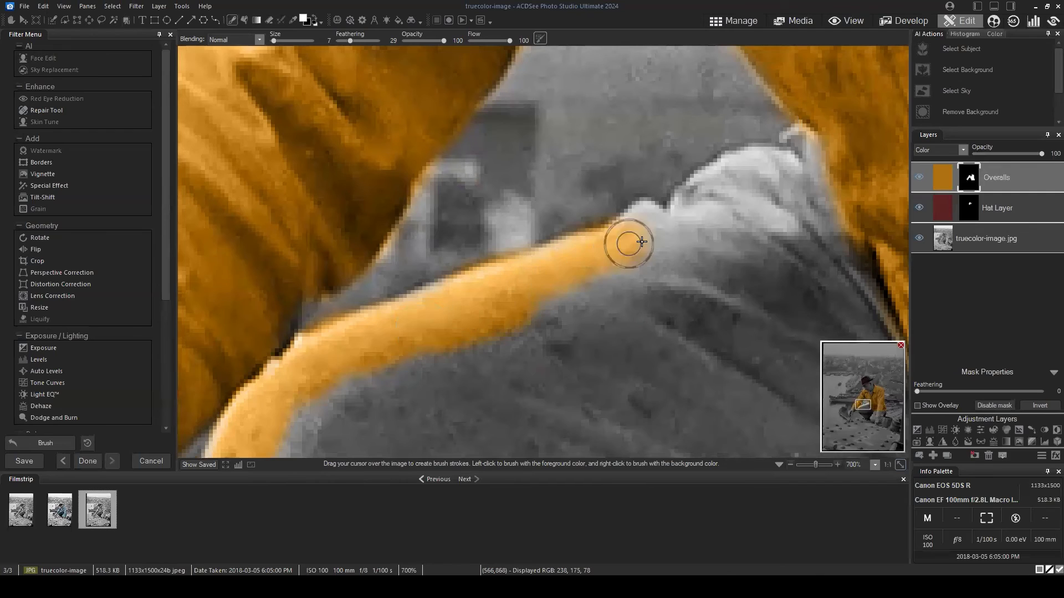
{"action": "mouse_move", "coordinate": [711, 196]}
{"action": "left_mouse_down"}
{"action": "mouse_move", "coordinate": [749, 177]}
{"action": "mouse_move", "coordinate": [800, 175]}
{"action": "left_mouse_up"}
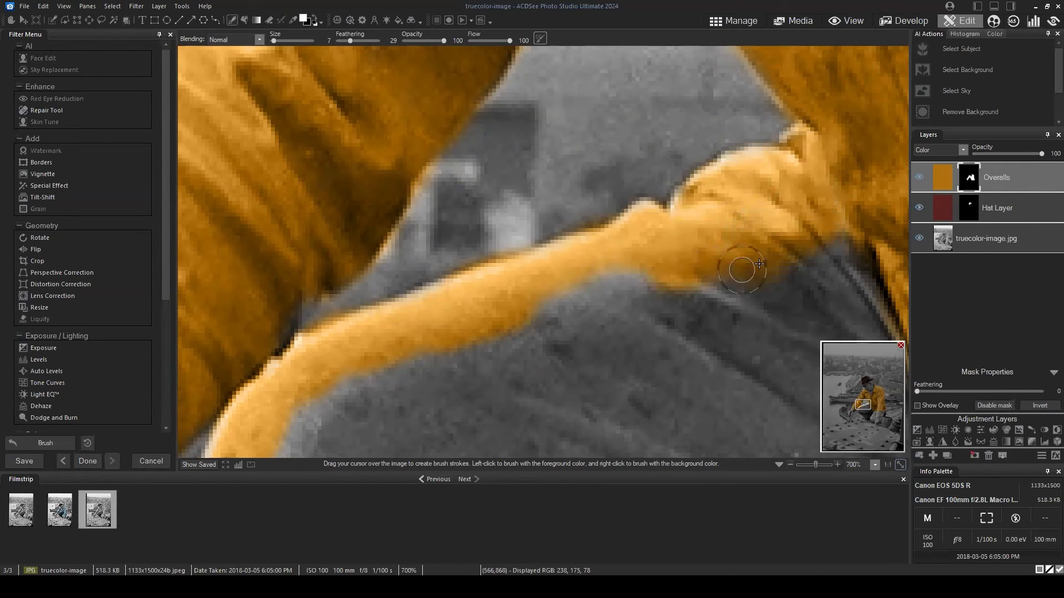
- Extend the white mask painting over the thigh folds next to the waist with brush size 7
{"action": "mouse_move", "coordinate": [724, 399]}
{"action": "left_mouse_down"}
{"action": "mouse_move", "coordinate": [712, 352]}
{"action": "mouse_move", "coordinate": [714, 138]}
{"action": "left_mouse_up"}
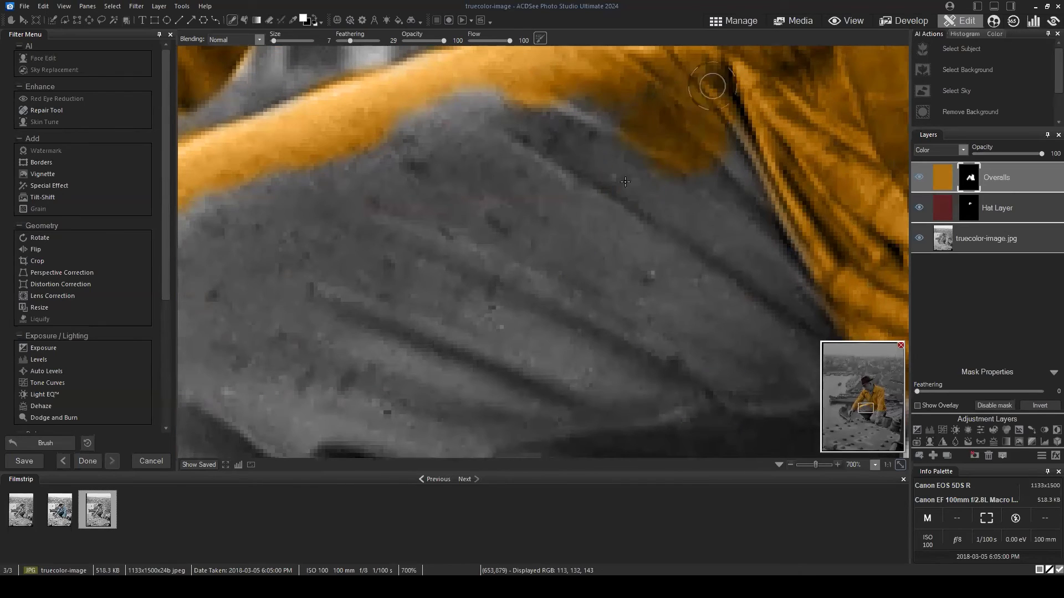
{"action": "mouse_move", "coordinate": [726, 282]}
{"action": "left_mouse_down"}
{"action": "mouse_move", "coordinate": [672, 254]}
{"action": "mouse_move", "coordinate": [718, 188]}
{"action": "left_mouse_up"}
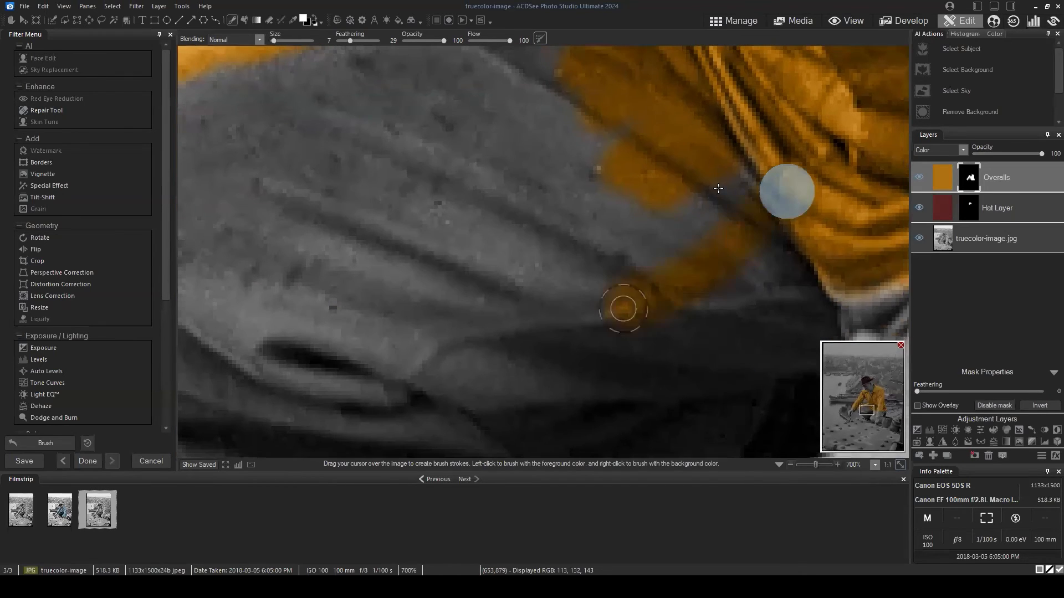
{"action": "mouse_move", "coordinate": [776, 169]}
{"action": "left_mouse_down"}
{"action": "mouse_move", "coordinate": [796, 274]}
{"action": "mouse_move", "coordinate": [782, 288]}
{"action": "mouse_move", "coordinate": [599, 310]}
{"action": "mouse_move", "coordinate": [661, 281]}
{"action": "mouse_move", "coordinate": [500, 169]}
{"action": "mouse_move", "coordinate": [608, 306]}
{"action": "mouse_move", "coordinate": [602, 253]}
{"action": "mouse_move", "coordinate": [490, 234]}
{"action": "mouse_move", "coordinate": [488, 250]}
{"action": "mouse_move", "coordinate": [539, 282]}
{"action": "mouse_move", "coordinate": [385, 209]}
{"action": "mouse_move", "coordinate": [361, 187]}
{"action": "mouse_move", "coordinate": [509, 183]}
{"action": "mouse_move", "coordinate": [488, 177]}
{"action": "left_mouse_up"}
- Fill the remaining grey areas of the raised thigh and knee with white on the Overalls mask, using brush sizes 34 and 31
{"action": "scroll", "coordinate": [492, 249], "scroll_direction": "up", "scroll_amount": 8}
{"action": "scroll", "coordinate": [466, 171], "scroll_direction": "down", "scroll_amount": 2}
{"action": "key", "text": "space"}
{"action": "scroll", "coordinate": [466, 172], "scroll_direction": "down", "scroll_amount": 5}
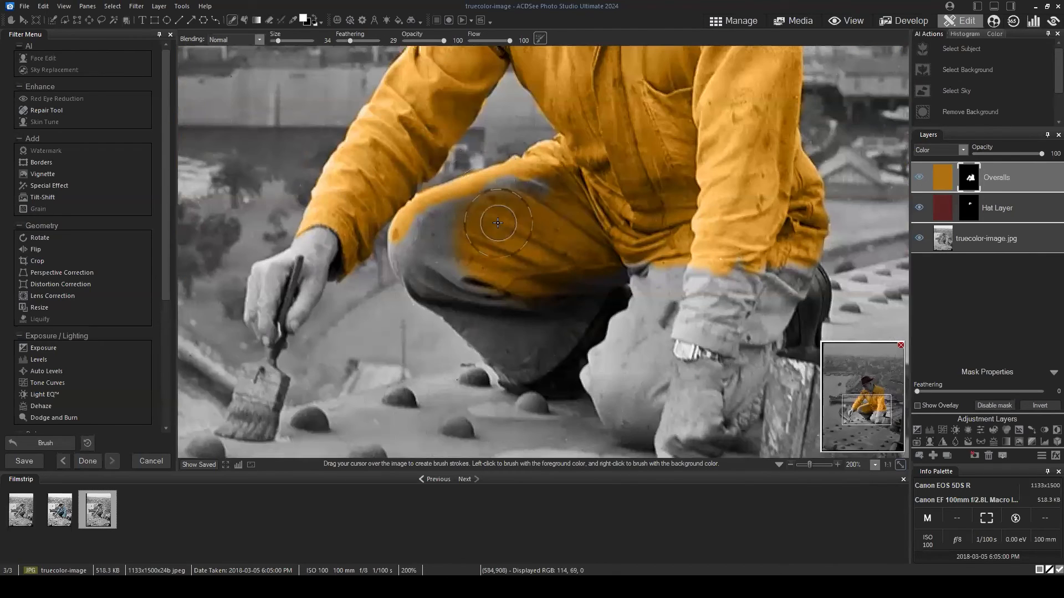
{"action": "left_click_drag", "start_coordinate": [498, 201], "coordinate": [455, 231]}
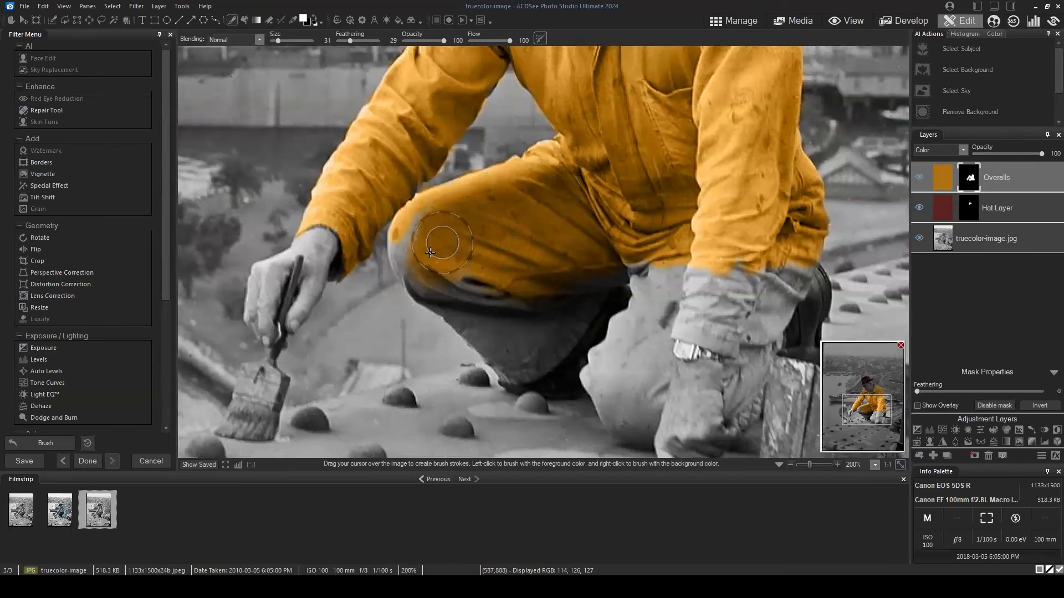
{"action": "scroll", "coordinate": [444, 252], "scroll_direction": "down", "scroll_amount": 3}
{"action": "scroll", "coordinate": [493, 249], "scroll_direction": "up", "scroll_amount": 3}
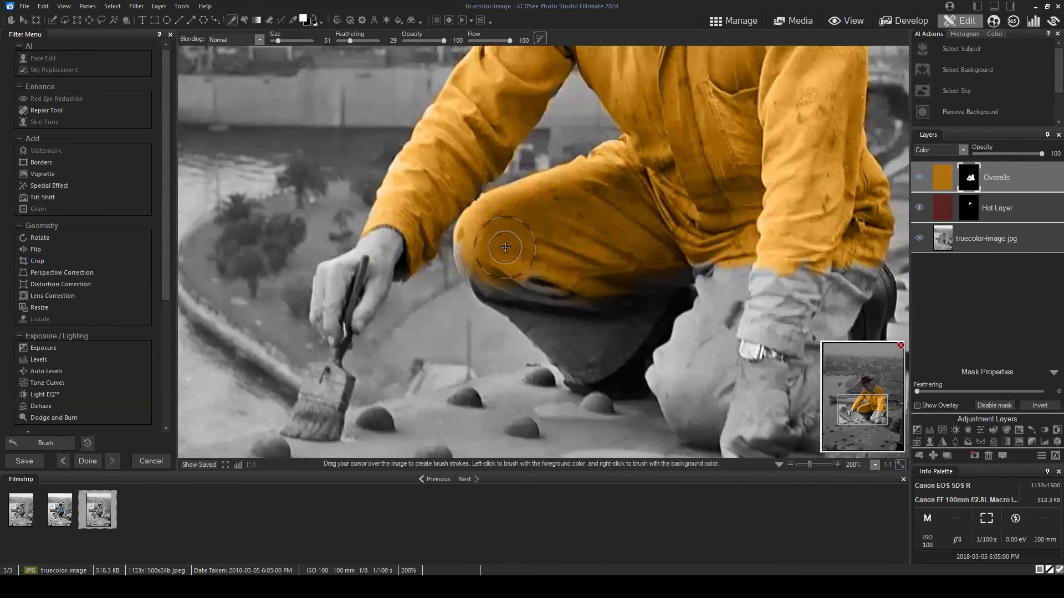
- Paint the shaded lower part of the raised leg under the knee white on the Overalls mask with brush sizes 16 and 10
{"action": "scroll", "coordinate": [506, 248], "scroll_direction": "up", "scroll_amount": 3}
{"action": "scroll", "coordinate": [372, 249], "scroll_direction": "down", "scroll_amount": 5}
{"action": "mouse_move", "coordinate": [361, 227]}
{"action": "left_mouse_down"}
{"action": "mouse_move", "coordinate": [366, 252]}
{"action": "mouse_move", "coordinate": [364, 222]}
{"action": "mouse_move", "coordinate": [375, 284]}
{"action": "mouse_move", "coordinate": [431, 357]}
{"action": "mouse_move", "coordinate": [399, 329]}
{"action": "mouse_move", "coordinate": [506, 376]}
{"action": "mouse_move", "coordinate": [546, 377]}
{"action": "mouse_move", "coordinate": [602, 357]}
{"action": "mouse_move", "coordinate": [625, 377]}
{"action": "mouse_move", "coordinate": [523, 173]}
{"action": "left_mouse_up"}
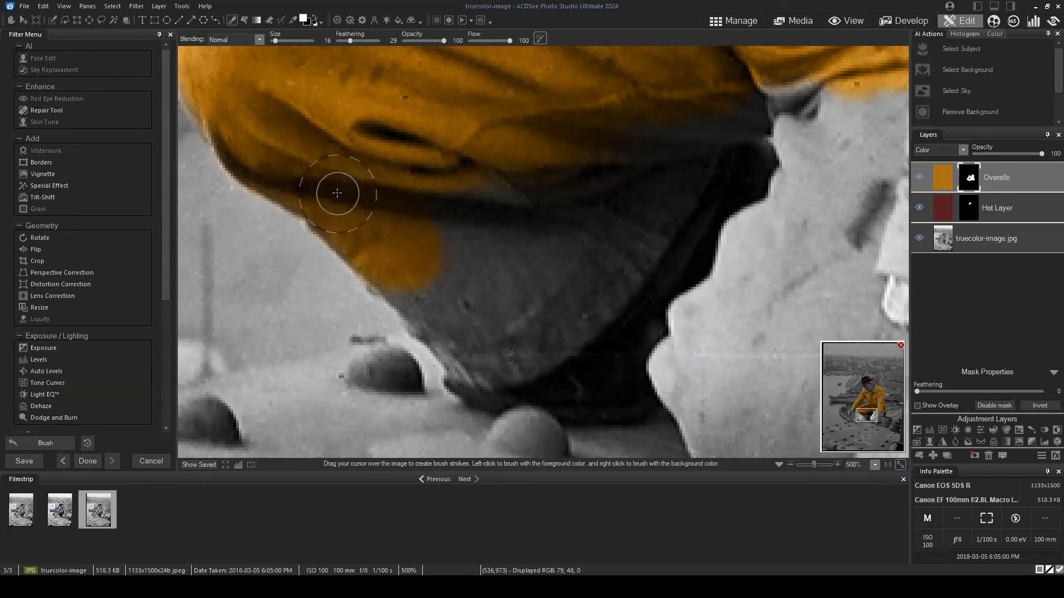
{"action": "mouse_move", "coordinate": [337, 193]}
{"action": "left_mouse_down"}
{"action": "mouse_move", "coordinate": [412, 251]}
{"action": "mouse_move", "coordinate": [405, 265]}
{"action": "mouse_move", "coordinate": [439, 315]}
{"action": "left_mouse_up"}
{"action": "scroll", "coordinate": [411, 252], "scroll_direction": "down", "scroll_amount": 6}
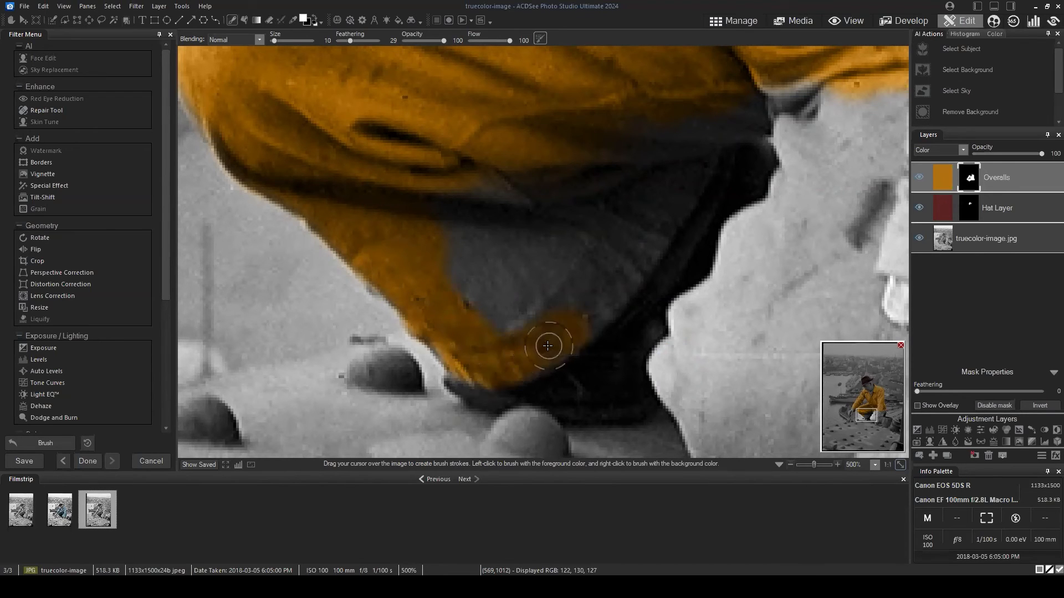
{"action": "mouse_move", "coordinate": [703, 152]}
{"action": "left_mouse_down"}
{"action": "mouse_move", "coordinate": [582, 218]}
{"action": "mouse_move", "coordinate": [597, 83]}
{"action": "mouse_move", "coordinate": [568, 211]}
{"action": "left_mouse_up"}
{"action": "mouse_move", "coordinate": [507, 317]}
{"action": "left_mouse_down"}
{"action": "mouse_move", "coordinate": [494, 342]}
{"action": "mouse_move", "coordinate": [542, 311]}
{"action": "mouse_move", "coordinate": [553, 285]}
{"action": "left_mouse_up"}
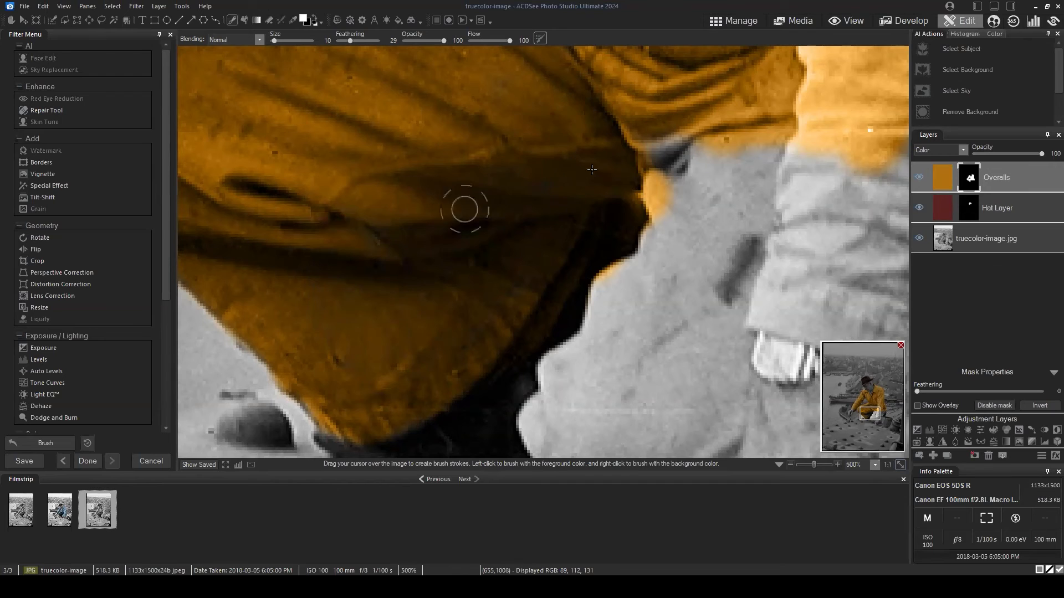
- Paint the top of the kneeling leg and the left sleeve down to the watch white on the Overalls mask with brush size 10
{"action": "left_click_drag", "start_coordinate": [706, 268], "coordinate": [549, 257]}
{"action": "mouse_move", "coordinate": [521, 166]}
{"action": "left_mouse_down"}
{"action": "mouse_move", "coordinate": [521, 200]}
{"action": "mouse_move", "coordinate": [556, 185]}
{"action": "mouse_move", "coordinate": [600, 190]}
{"action": "mouse_move", "coordinate": [674, 244]}
{"action": "left_mouse_up"}
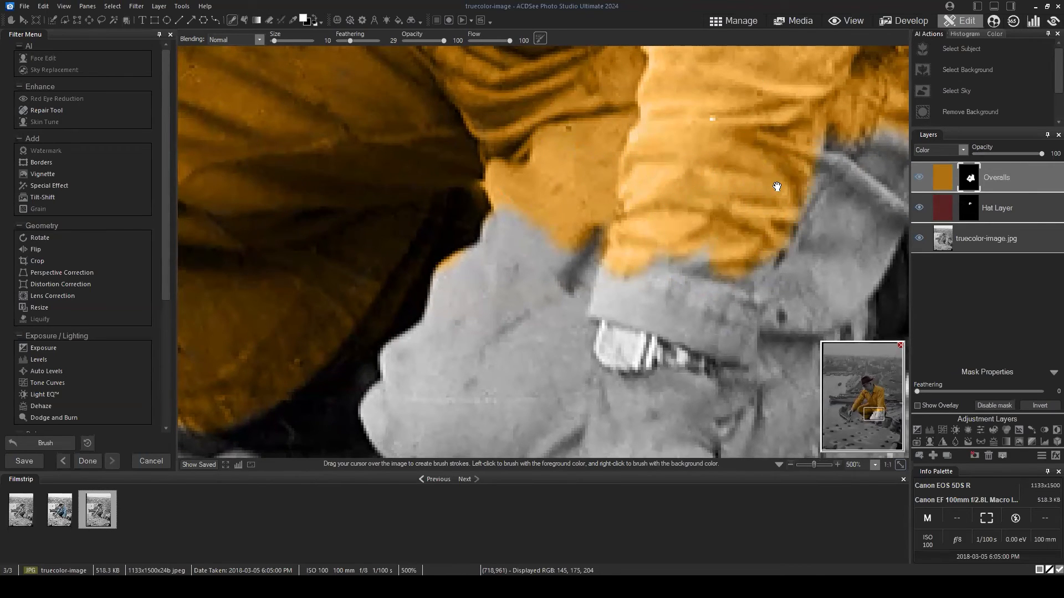
{"action": "mouse_move", "coordinate": [811, 212]}
{"action": "left_mouse_down"}
{"action": "mouse_move", "coordinate": [612, 237]}
{"action": "mouse_move", "coordinate": [640, 155]}
{"action": "mouse_move", "coordinate": [726, 154]}
{"action": "left_mouse_up"}
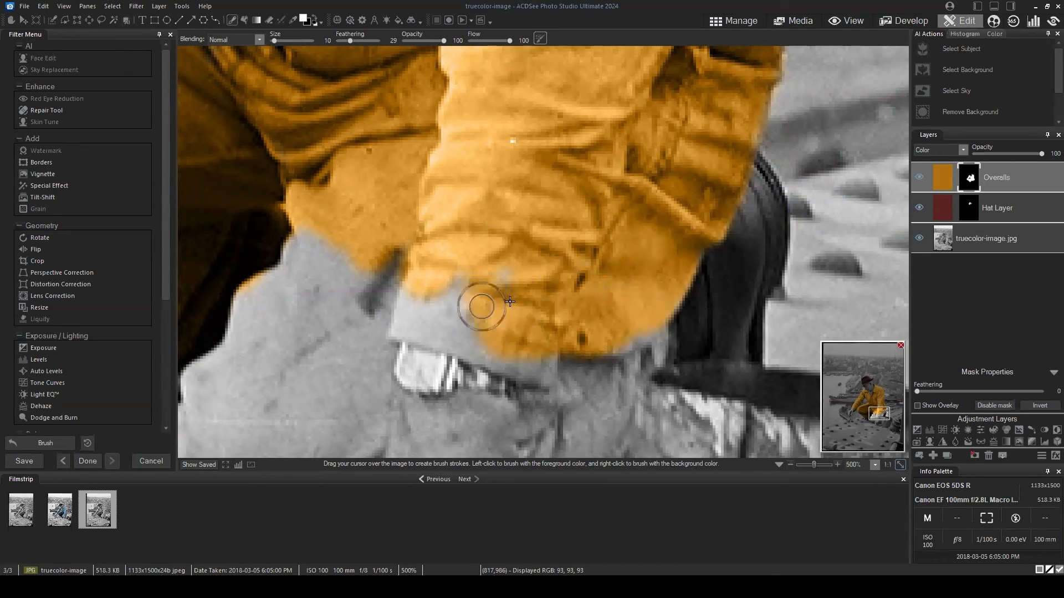
{"action": "mouse_move", "coordinate": [413, 316]}
{"action": "left_mouse_down"}
{"action": "mouse_move", "coordinate": [464, 294]}
{"action": "mouse_move", "coordinate": [525, 195]}
{"action": "mouse_move", "coordinate": [429, 231]}
{"action": "mouse_move", "coordinate": [490, 241]}
{"action": "mouse_move", "coordinate": [503, 258]}
{"action": "mouse_move", "coordinate": [490, 257]}
{"action": "mouse_move", "coordinate": [573, 285]}
{"action": "left_mouse_up"}
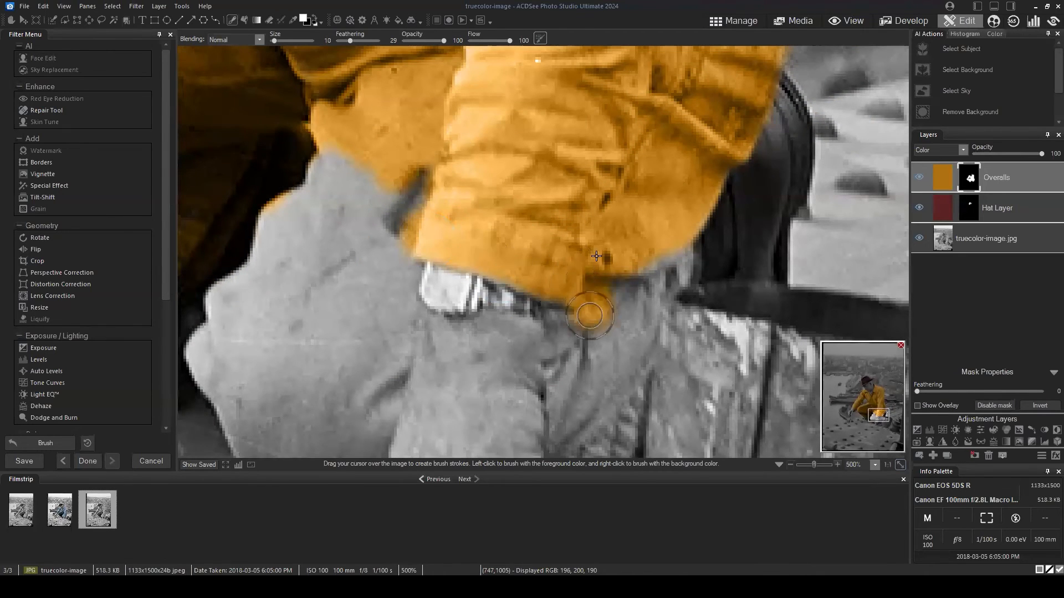
{"action": "scroll", "coordinate": [610, 355], "scroll_direction": "up", "scroll_amount": 2}
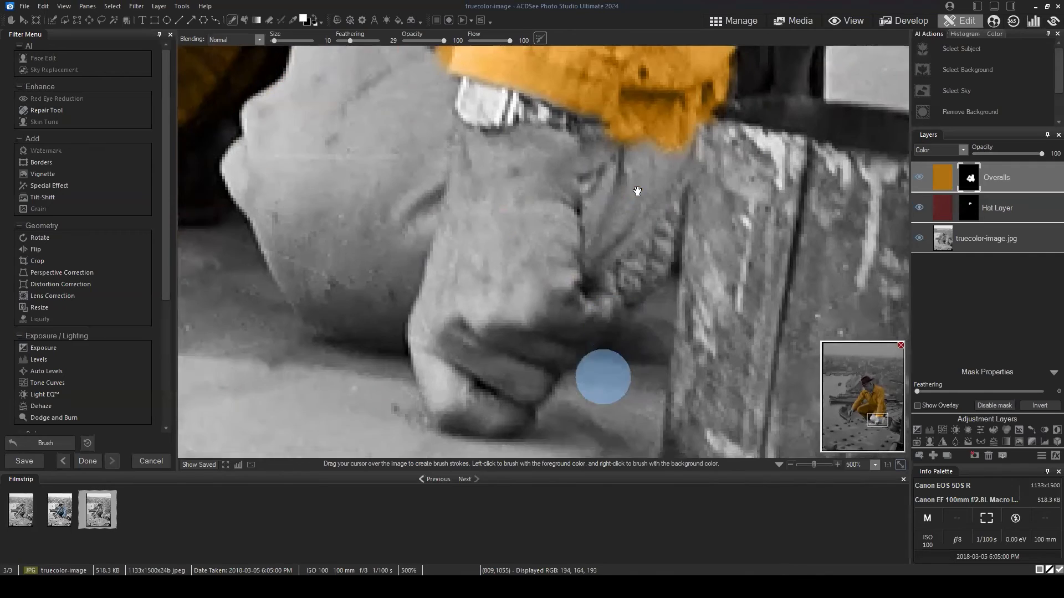
- Paint the trouser fabric between the left wrist and the paint bucket white on the Overalls mask with brush size 4
{"action": "mouse_move", "coordinate": [643, 171]}
{"action": "left_mouse_down"}
{"action": "mouse_move", "coordinate": [742, 187]}
{"action": "mouse_move", "coordinate": [654, 247]}
{"action": "left_mouse_up"}
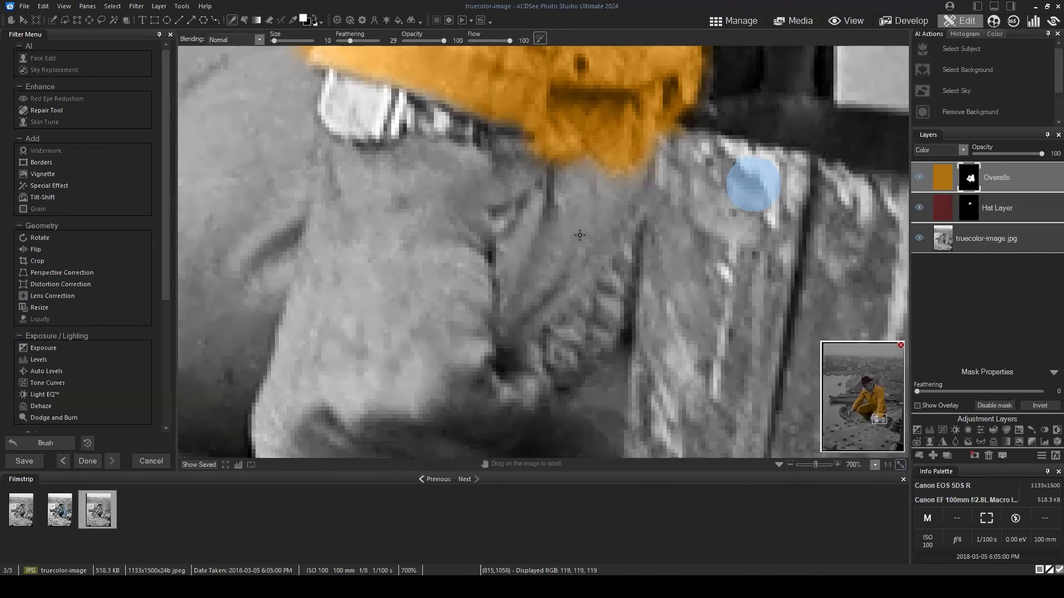
{"action": "scroll", "coordinate": [540, 189], "scroll_direction": "down", "scroll_amount": 3}
{"action": "mouse_move", "coordinate": [533, 191]}
{"action": "left_mouse_down"}
{"action": "mouse_move", "coordinate": [518, 206]}
{"action": "mouse_move", "coordinate": [513, 178]}
{"action": "left_mouse_up"}
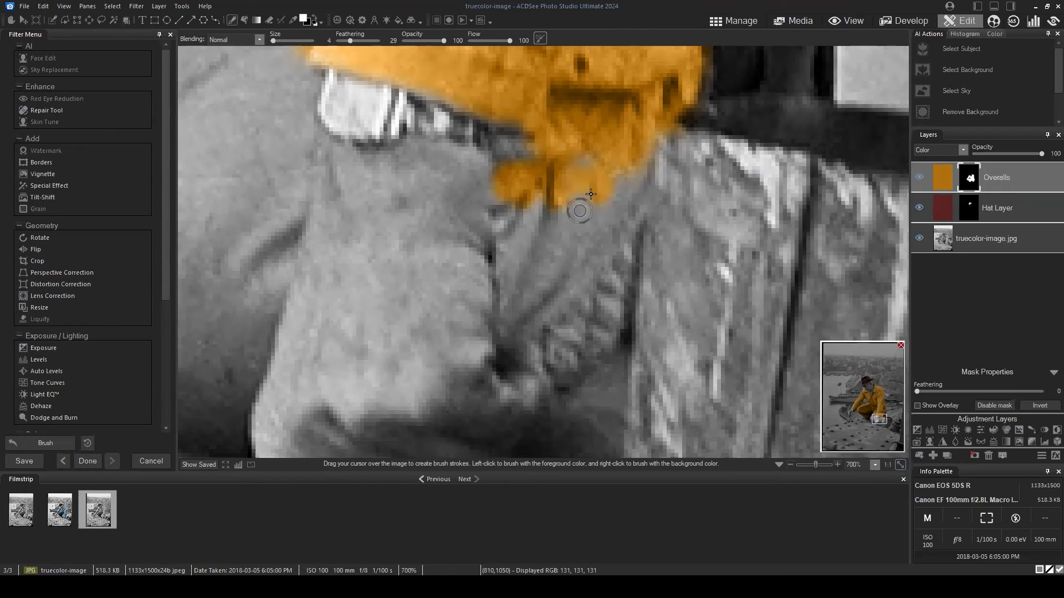
{"action": "left_click_drag", "start_coordinate": [566, 206], "coordinate": [579, 157]}
{"action": "left_click_drag", "start_coordinate": [605, 207], "coordinate": [605, 239]}
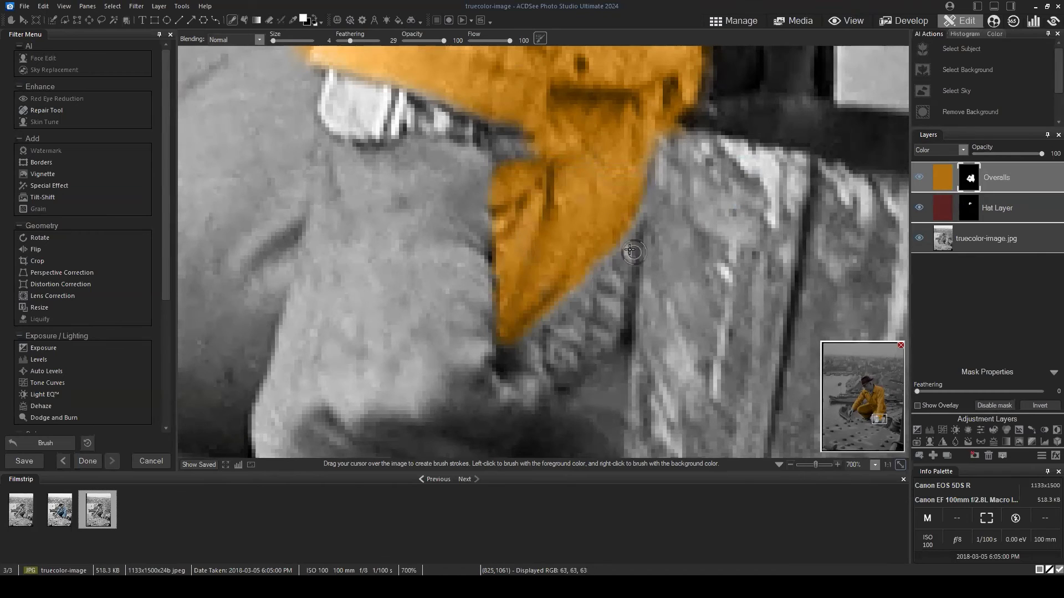
- Paint the kneeling leg beside the left hand white on the Overalls mask down to its lower edge, using brush sizes 4, 13 and 7
{"action": "left_click_drag", "start_coordinate": [475, 228], "coordinate": [828, 350]}
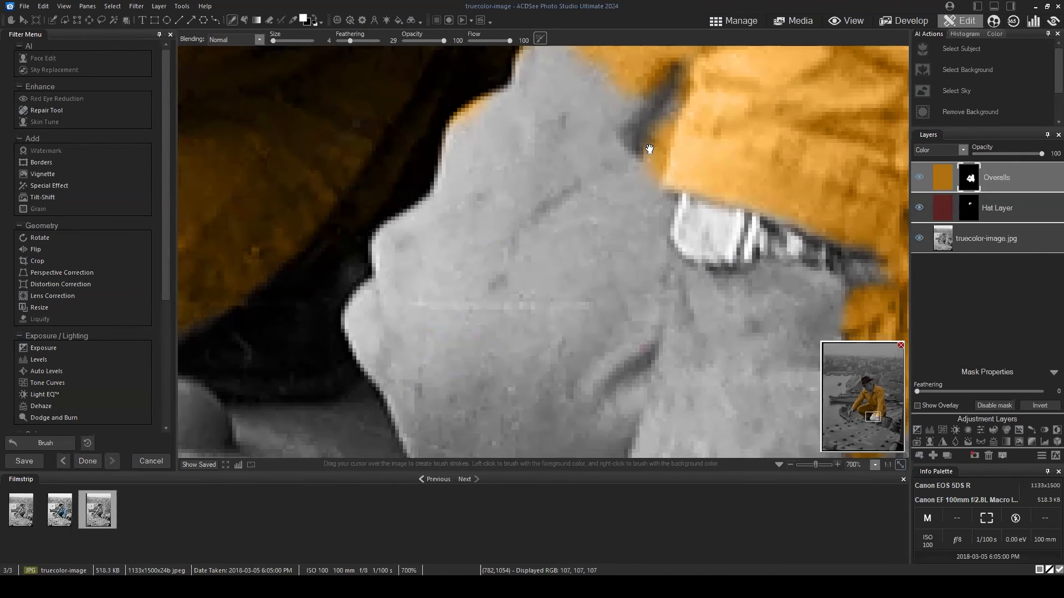
{"action": "mouse_move", "coordinate": [639, 163]}
{"action": "left_mouse_down"}
{"action": "mouse_move", "coordinate": [656, 146]}
{"action": "mouse_move", "coordinate": [618, 88]}
{"action": "mouse_move", "coordinate": [631, 172]}
{"action": "mouse_move", "coordinate": [541, 155]}
{"action": "left_mouse_up"}
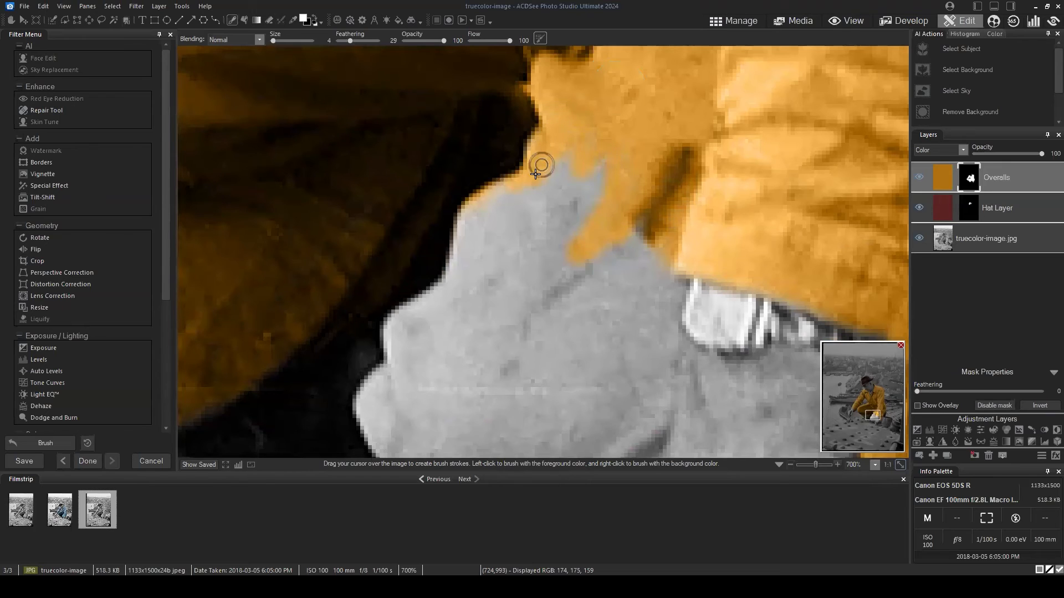
{"action": "scroll", "coordinate": [571, 238], "scroll_direction": "up", "scroll_amount": 5}
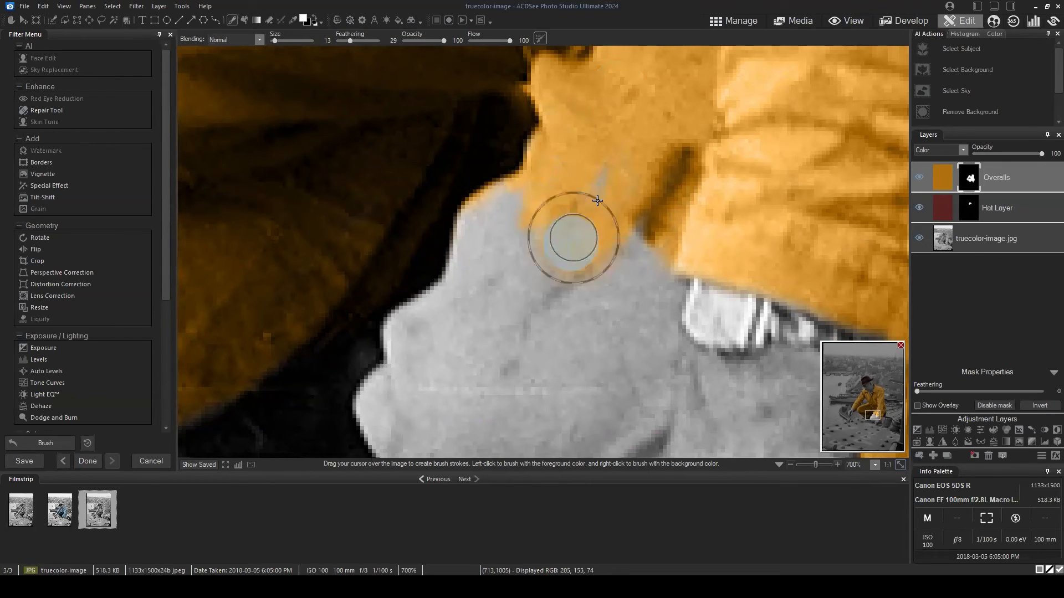
{"action": "mouse_move", "coordinate": [571, 238]}
{"action": "left_mouse_down"}
{"action": "mouse_move", "coordinate": [613, 207]}
{"action": "mouse_move", "coordinate": [638, 268]}
{"action": "mouse_move", "coordinate": [622, 323]}
{"action": "mouse_move", "coordinate": [608, 183]}
{"action": "mouse_move", "coordinate": [599, 235]}
{"action": "mouse_move", "coordinate": [624, 178]}
{"action": "mouse_move", "coordinate": [606, 280]}
{"action": "mouse_move", "coordinate": [590, 295]}
{"action": "left_mouse_up"}
{"action": "mouse_move", "coordinate": [528, 224]}
{"action": "left_mouse_down"}
{"action": "mouse_move", "coordinate": [582, 294]}
{"action": "mouse_move", "coordinate": [554, 266]}
{"action": "mouse_move", "coordinate": [513, 148]}
{"action": "mouse_move", "coordinate": [537, 145]}
{"action": "mouse_move", "coordinate": [489, 241]}
{"action": "mouse_move", "coordinate": [447, 242]}
{"action": "mouse_move", "coordinate": [475, 257]}
{"action": "mouse_move", "coordinate": [451, 244]}
{"action": "left_mouse_up"}
{"action": "mouse_move", "coordinate": [551, 307]}
{"action": "left_mouse_down"}
{"action": "mouse_move", "coordinate": [563, 155]}
{"action": "mouse_move", "coordinate": [437, 128]}
{"action": "mouse_move", "coordinate": [418, 159]}
{"action": "mouse_move", "coordinate": [451, 232]}
{"action": "left_mouse_up"}
{"action": "scroll", "coordinate": [549, 171], "scroll_direction": "down", "scroll_amount": 3}
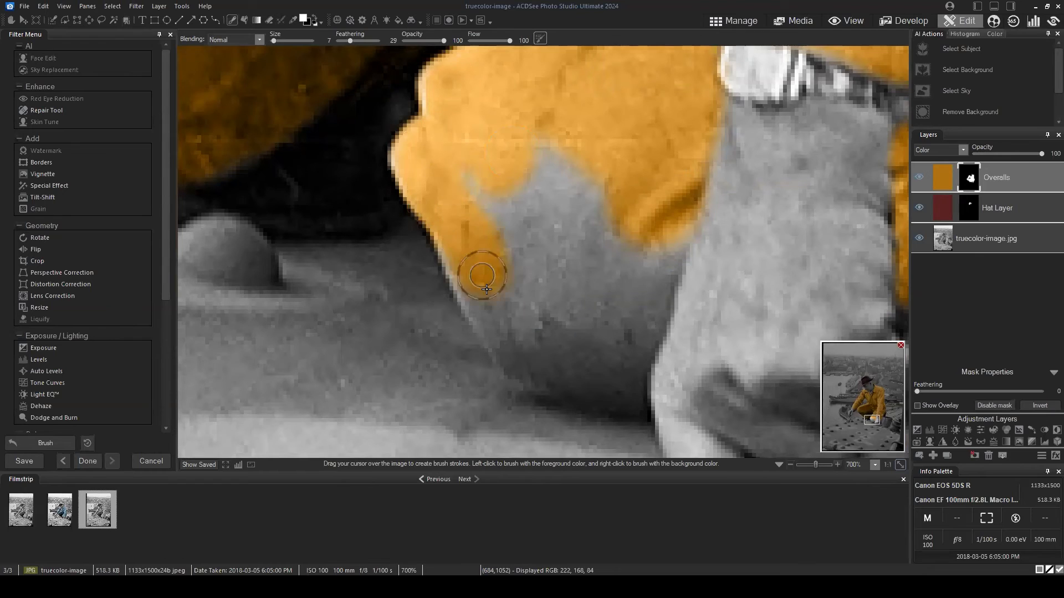
{"action": "mouse_move", "coordinate": [487, 295]}
{"action": "left_mouse_down"}
{"action": "mouse_move", "coordinate": [505, 166]}
{"action": "mouse_move", "coordinate": [535, 102]}
{"action": "left_mouse_up"}
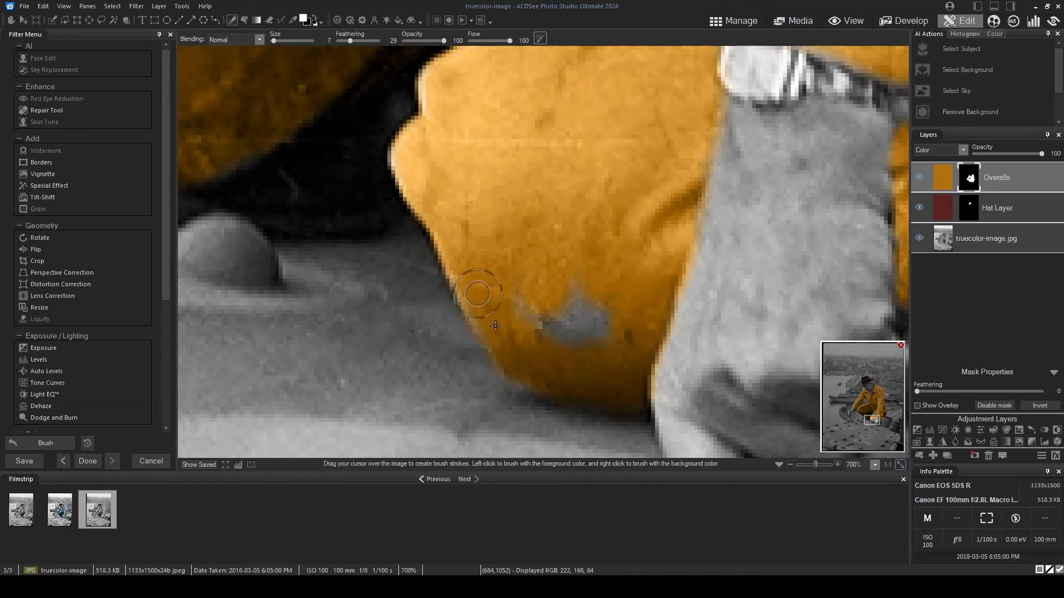
{"action": "left_click_drag", "start_coordinate": [616, 287], "coordinate": [503, 185]}
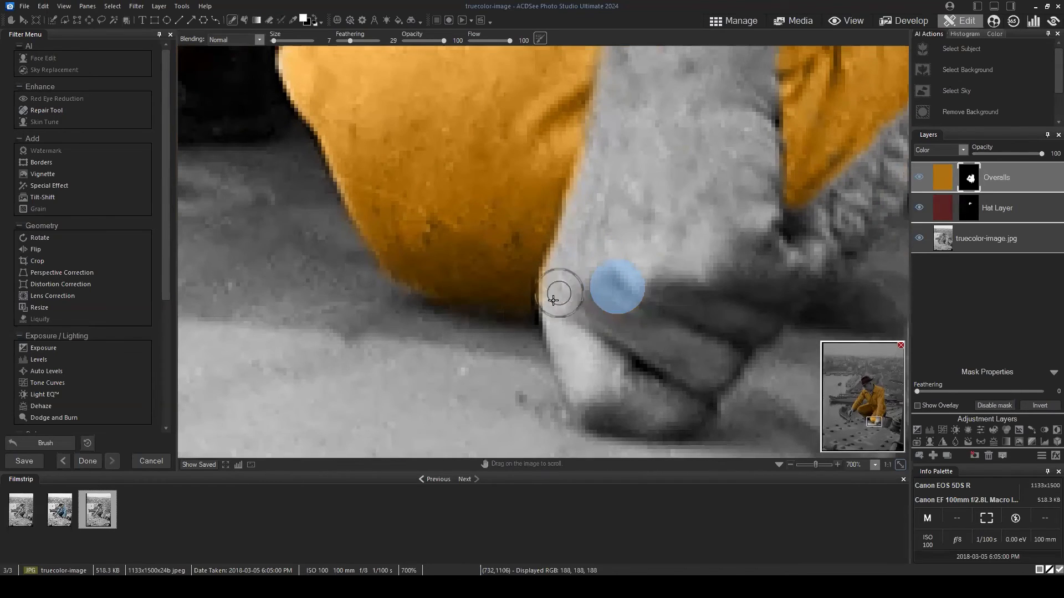
{"action": "left_click_drag", "start_coordinate": [559, 311], "coordinate": [598, 176]}
- Paint the last wrinkled trouser patch between the left hand and the bucket white on the Overalls mask with brush size 7
{"action": "left_click_drag", "start_coordinate": [708, 180], "coordinate": [515, 237]}
{"action": "scroll", "coordinate": [503, 244], "scroll_direction": "down", "scroll_amount": 4}
{"action": "scroll", "coordinate": [603, 203], "scroll_direction": "down", "scroll_amount": 1}
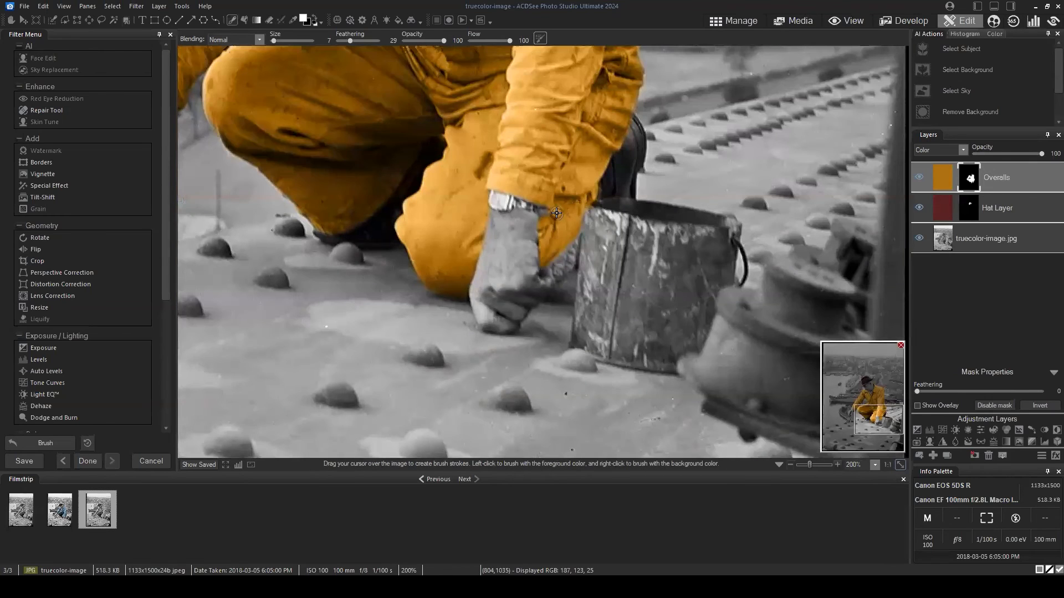
{"action": "scroll", "coordinate": [556, 213], "scroll_direction": "up", "scroll_amount": 6}
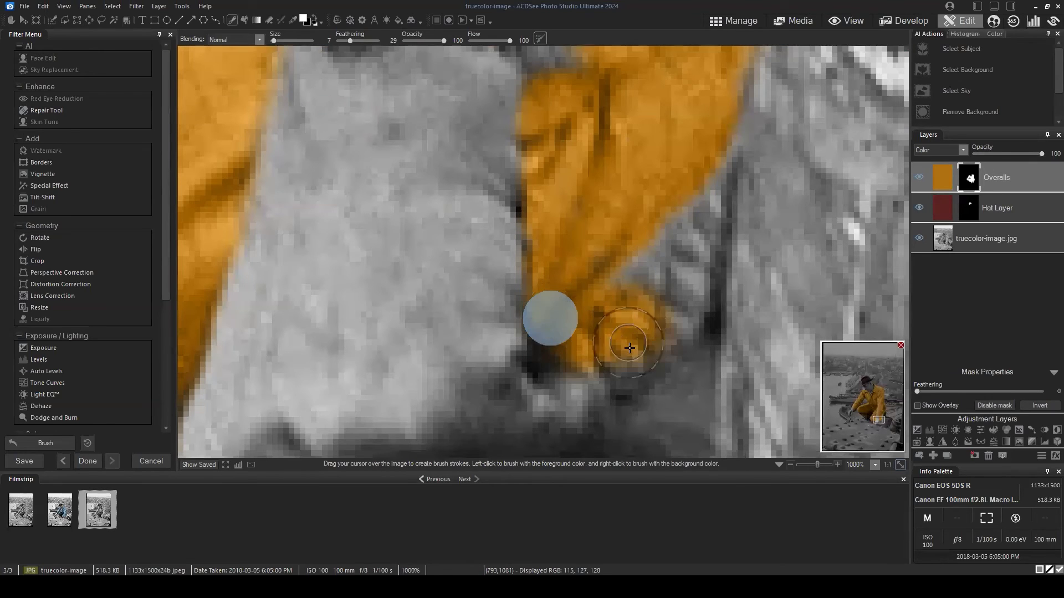
{"action": "mouse_move", "coordinate": [630, 348]}
{"action": "left_mouse_down"}
{"action": "mouse_move", "coordinate": [687, 271]}
{"action": "mouse_move", "coordinate": [684, 228]}
{"action": "mouse_move", "coordinate": [637, 223]}
{"action": "left_mouse_up"}
{"action": "scroll", "coordinate": [623, 242], "scroll_direction": "down", "scroll_amount": 4}
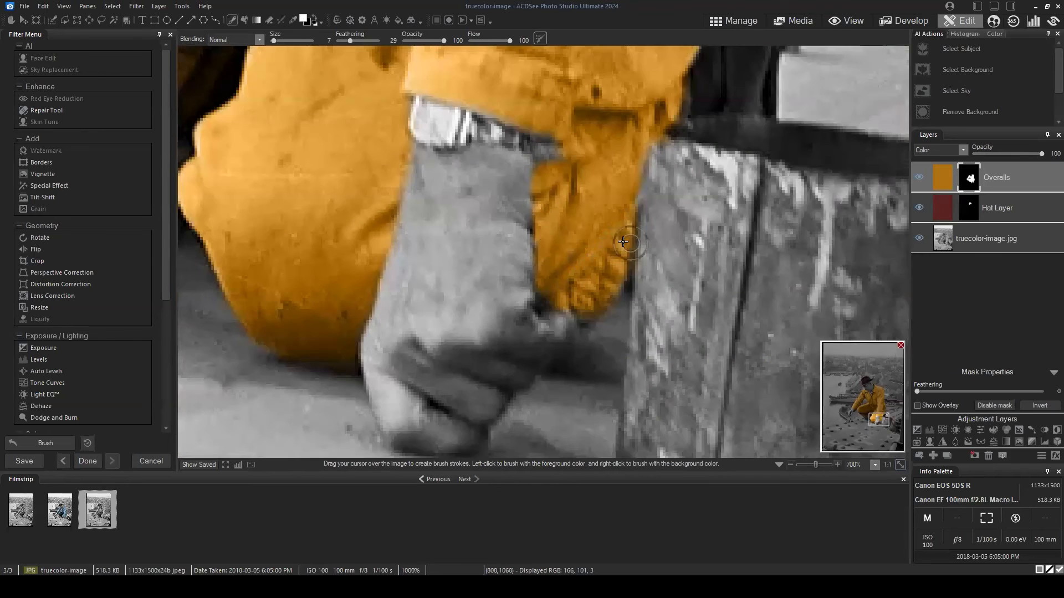
{"action": "scroll", "coordinate": [623, 242], "scroll_direction": "down", "scroll_amount": 5}
{"action": "scroll", "coordinate": [680, 353], "scroll_direction": "down", "scroll_amount": 3}
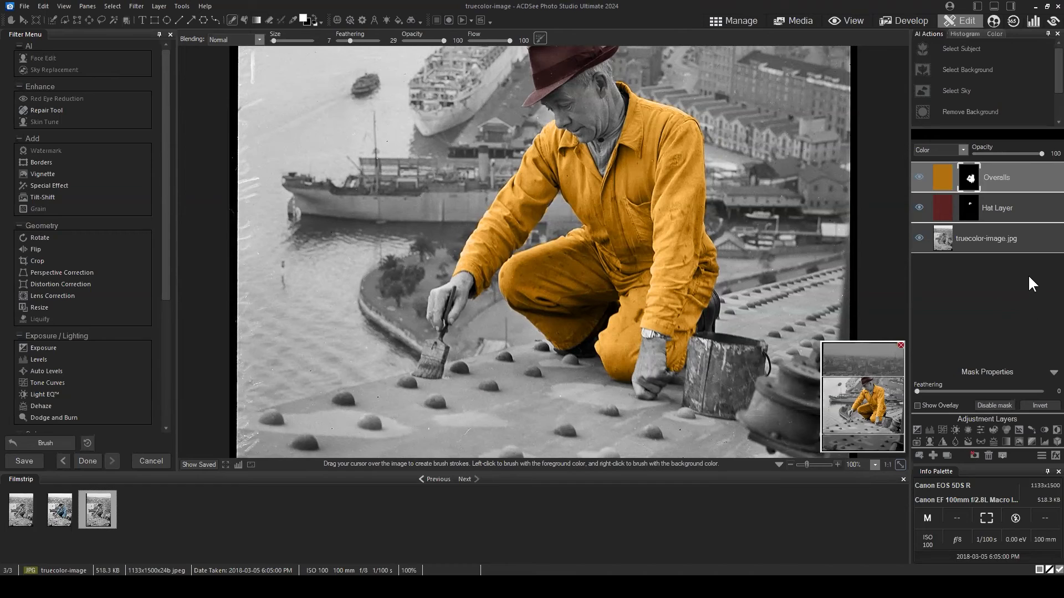
- Add a blank layer above the Overalls layer and fill it completely with pure red
{"action": "left_click", "coordinate": [933, 455]}
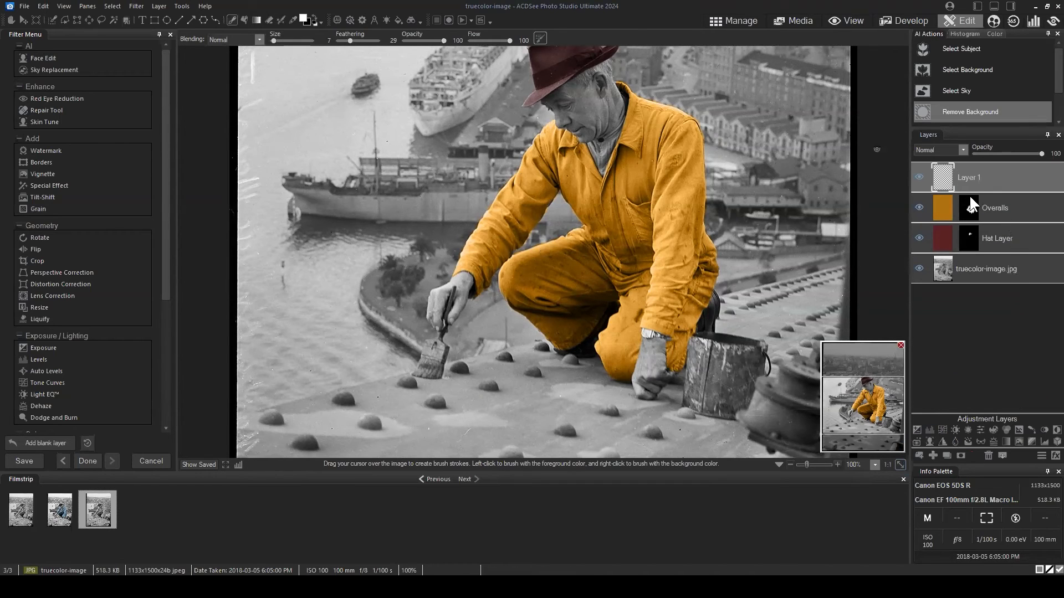
{"action": "left_click", "coordinate": [305, 20]}
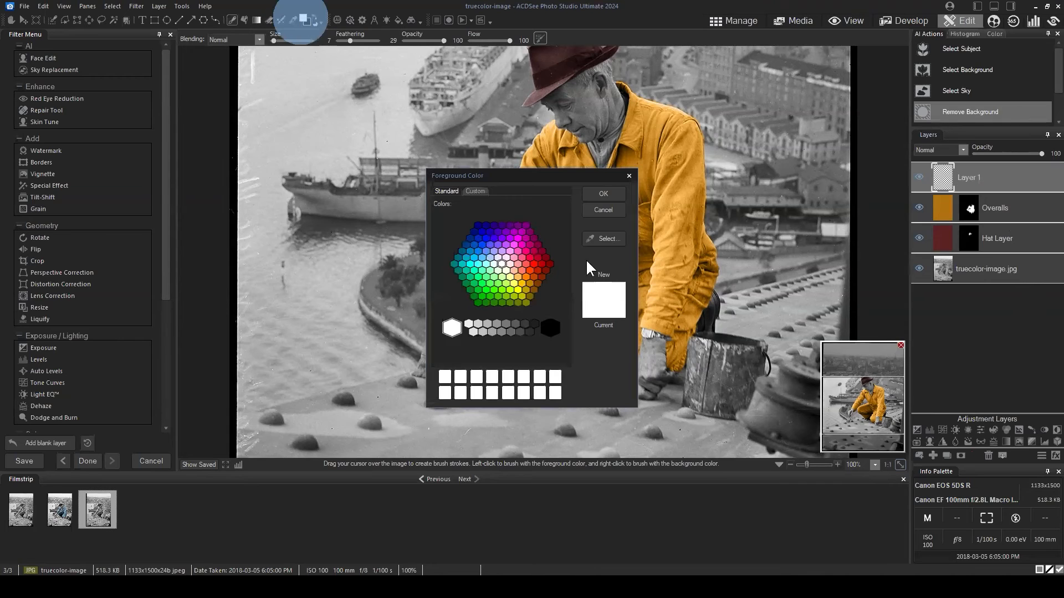
{"action": "left_click", "coordinate": [541, 266]}
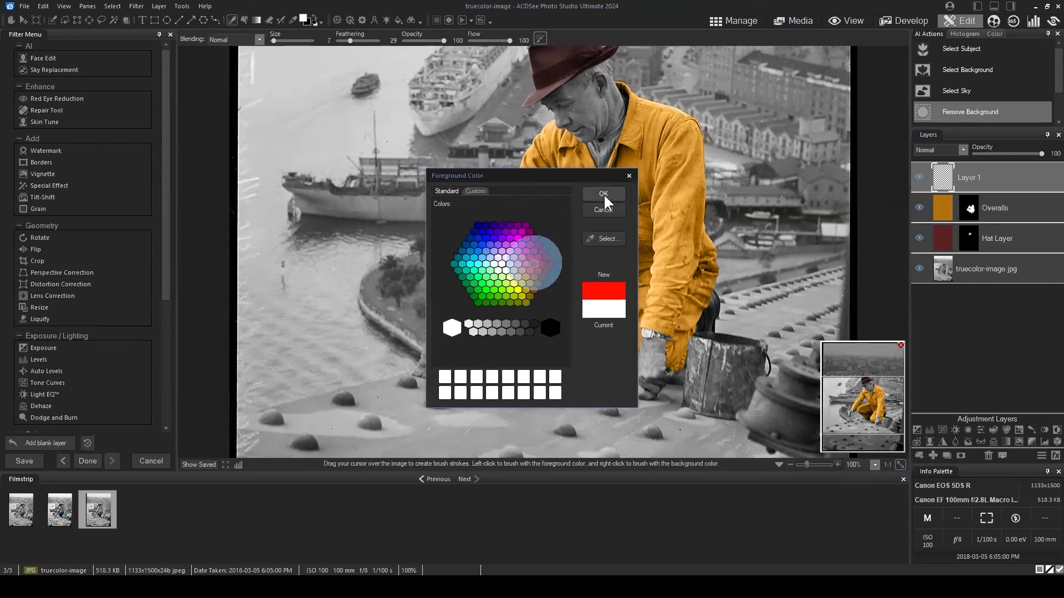
{"action": "left_click", "coordinate": [604, 194]}
{"action": "left_click", "coordinate": [245, 20]}
{"action": "left_click", "coordinate": [483, 173]}
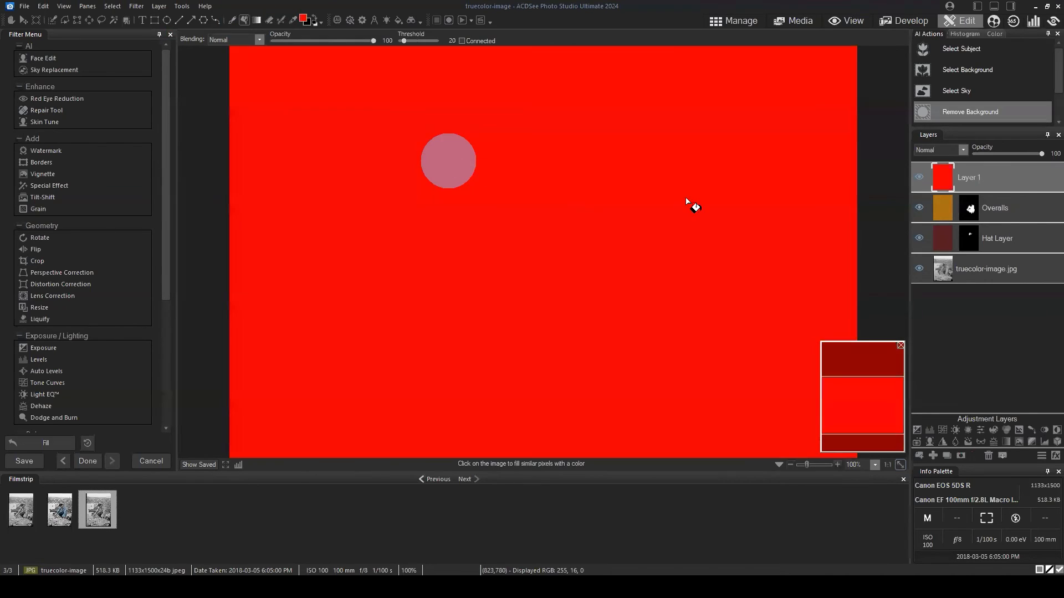
{"action": "scroll", "coordinate": [743, 227], "scroll_direction": "down", "scroll_amount": 2}
{"action": "scroll", "coordinate": [731, 222], "scroll_direction": "down", "scroll_amount": 3}
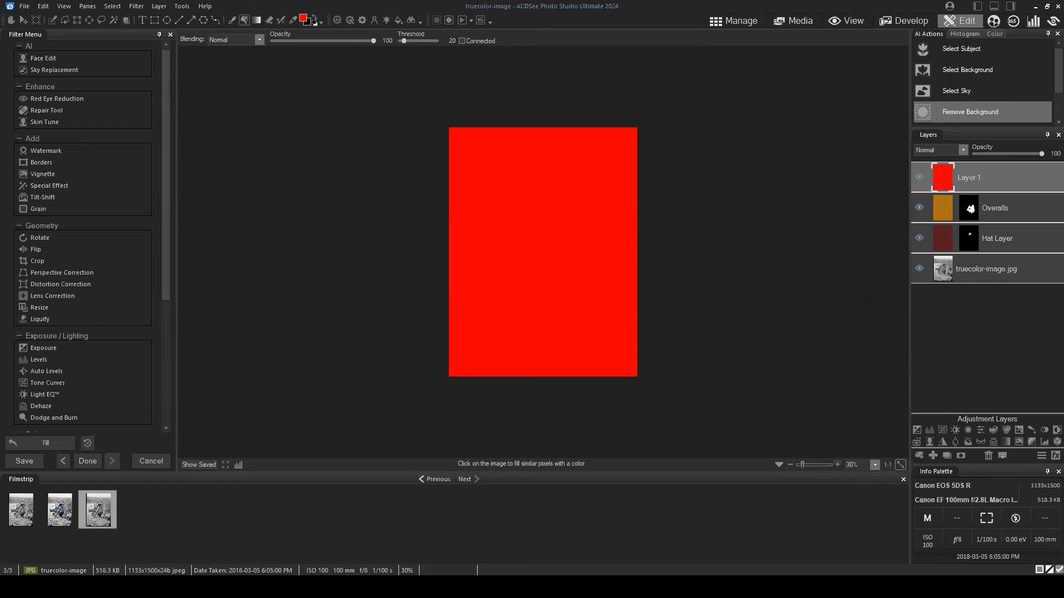
- Lower the red layer's opacity to 0
{"action": "left_click", "coordinate": [1046, 153]}
{"action": "left_click_drag", "start_coordinate": [1037, 153], "coordinate": [936, 145]}
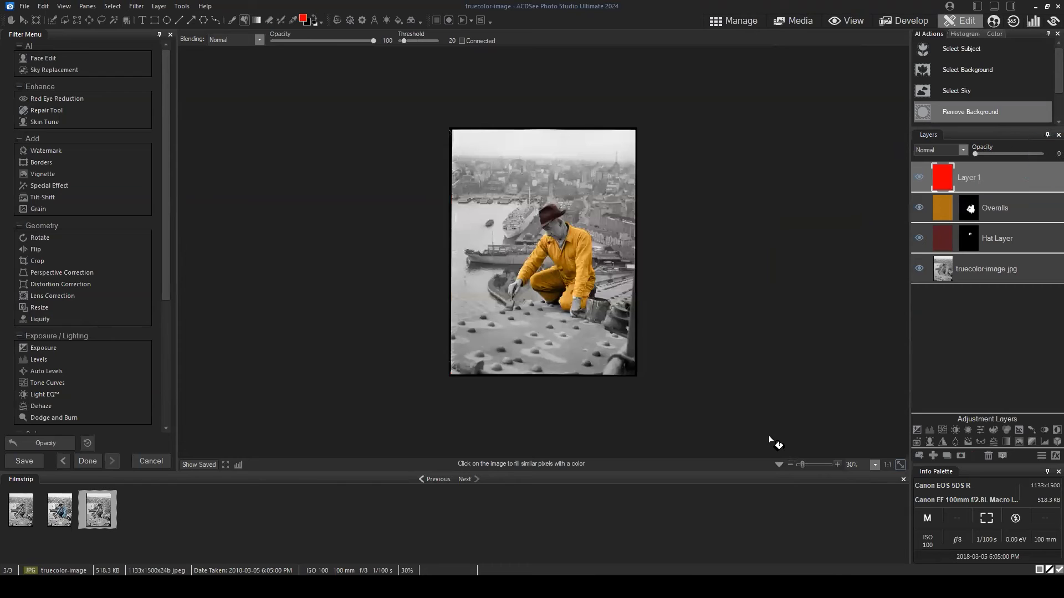
{"action": "scroll", "coordinate": [665, 284], "scroll_direction": "up", "scroll_amount": 2}
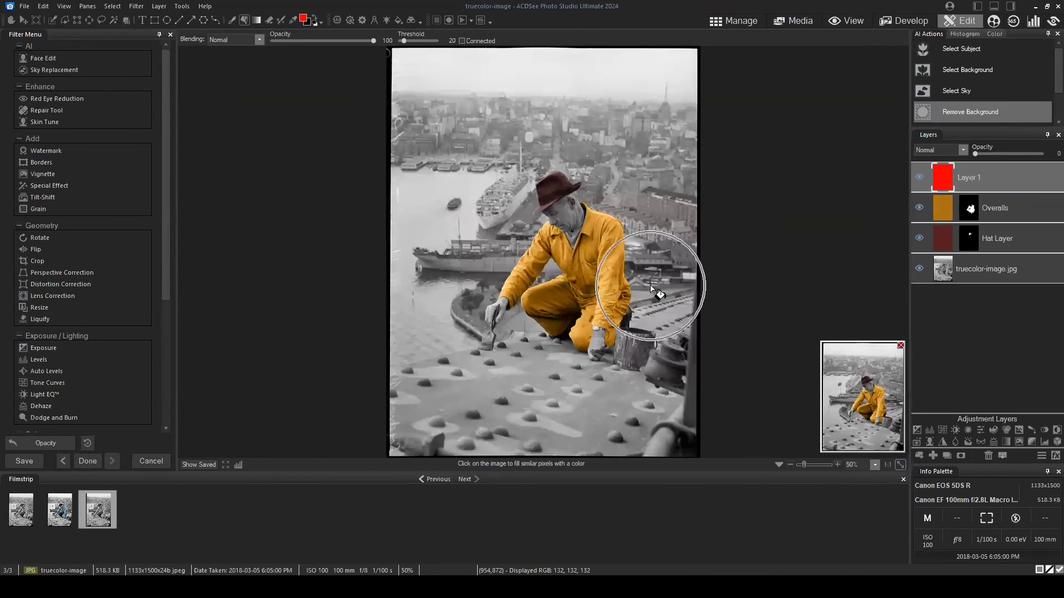
{"action": "scroll", "coordinate": [701, 271], "scroll_direction": "down", "scroll_amount": 2}
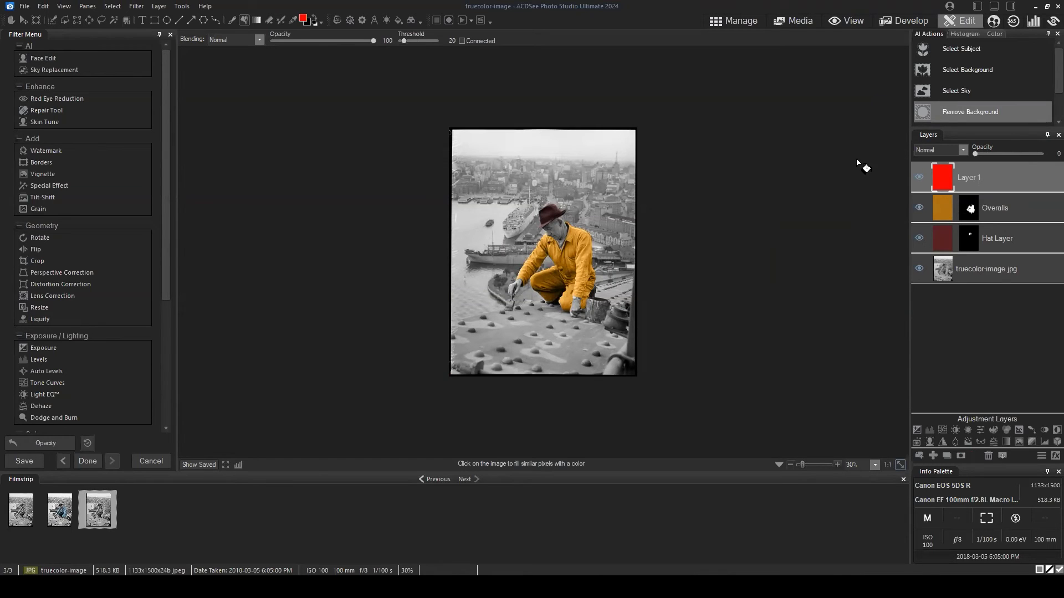
- Set the red layer's opacity to 50 so the photo shows through the fill
{"action": "left_click", "coordinate": [1009, 154]}
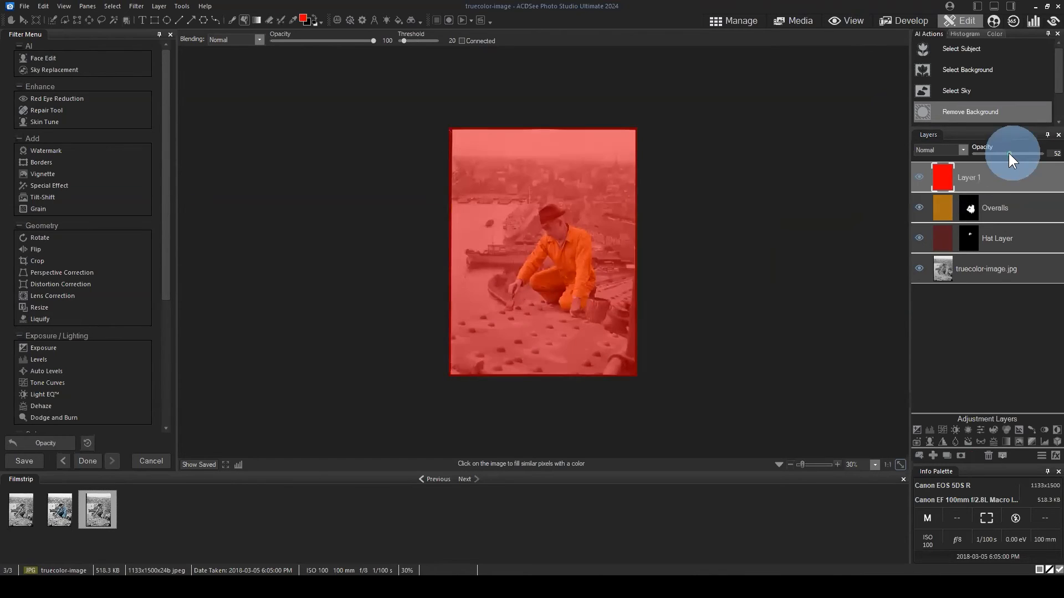
{"action": "left_click_drag", "start_coordinate": [1008, 154], "coordinate": [1006, 154]}
{"action": "scroll", "coordinate": [699, 257], "scroll_direction": "up", "scroll_amount": 2}
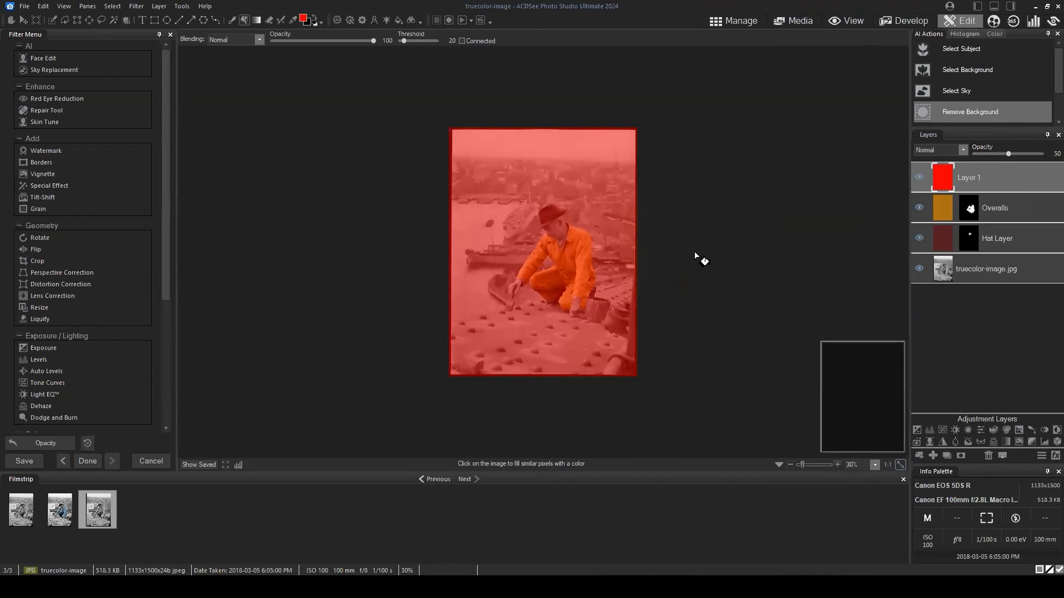
{"action": "left_click", "coordinate": [696, 256]}
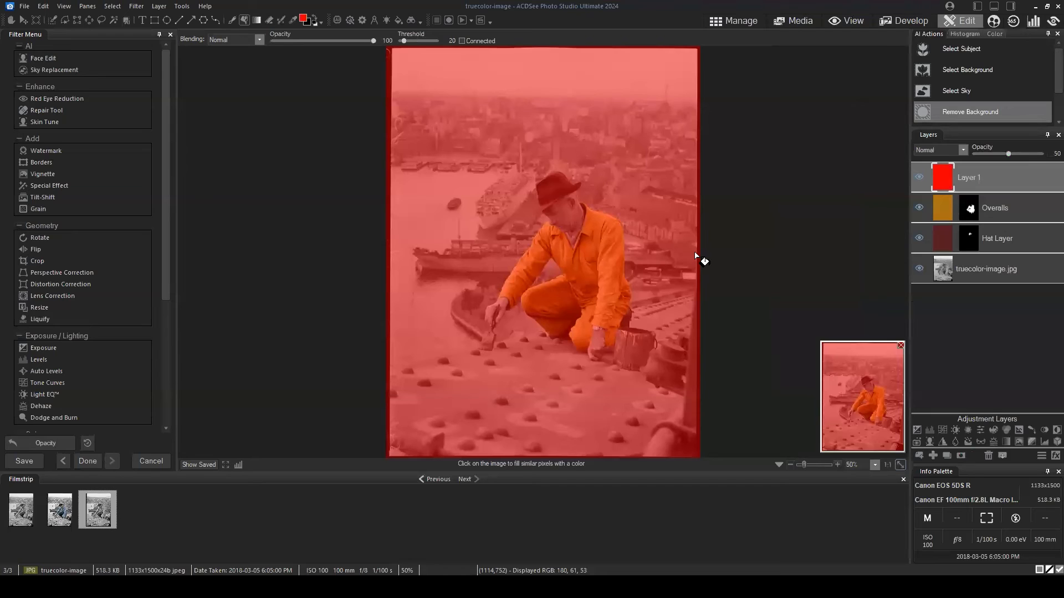
{"action": "scroll", "coordinate": [631, 218], "scroll_direction": "down", "scroll_amount": 2}
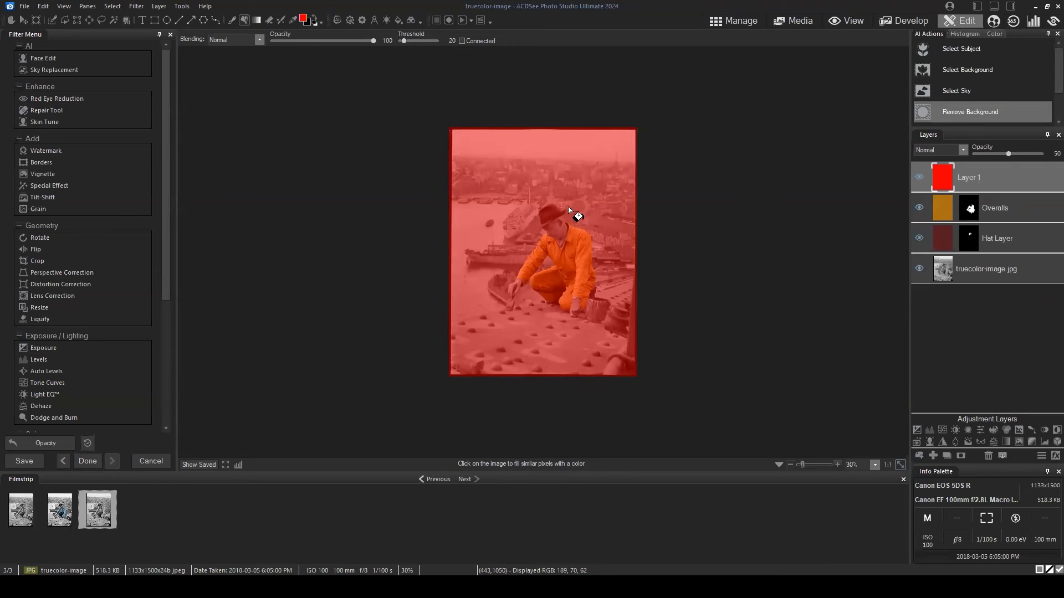
- Try the red layer's opacity at 25 and at 75, and delete the red layer
{"action": "left_click_drag", "start_coordinate": [1009, 153], "coordinate": [992, 154]}
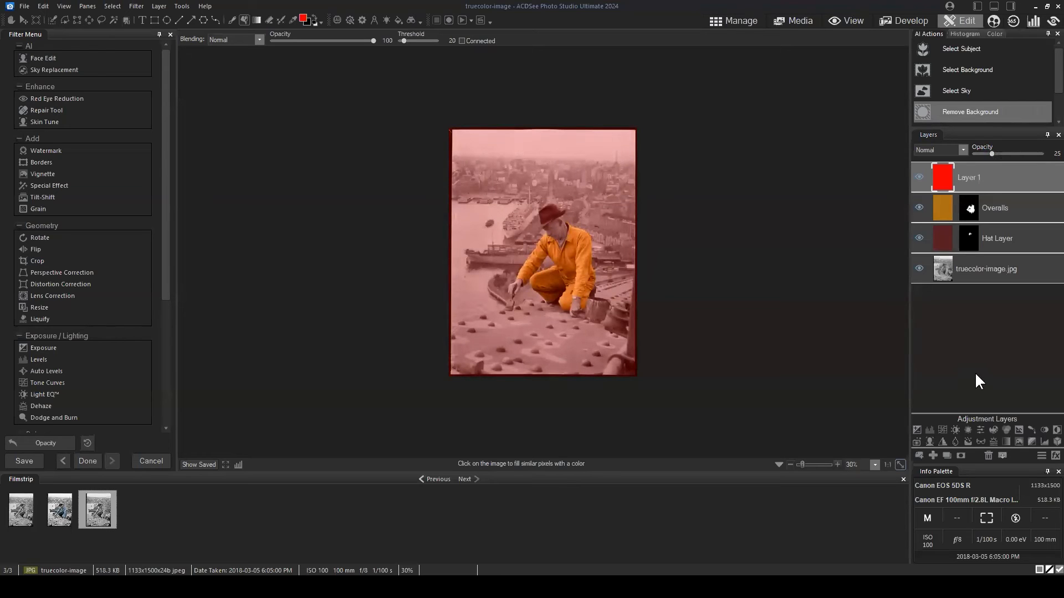
{"action": "scroll", "coordinate": [637, 316], "scroll_direction": "up", "scroll_amount": 2}
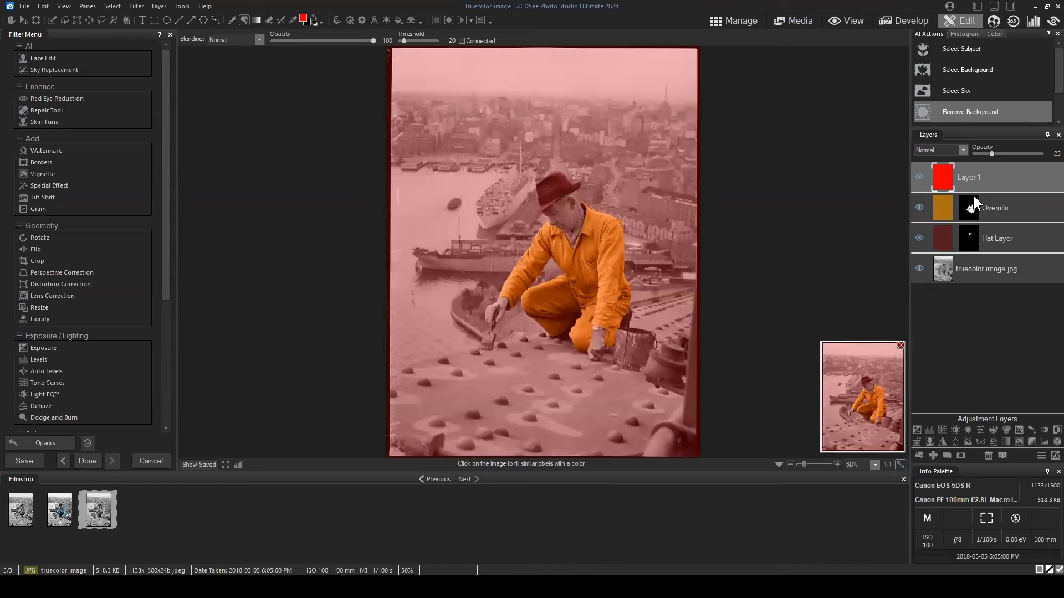
{"action": "left_click_drag", "start_coordinate": [992, 153], "coordinate": [1025, 153]}
{"action": "scroll", "coordinate": [693, 280], "scroll_direction": "down", "scroll_amount": 2}
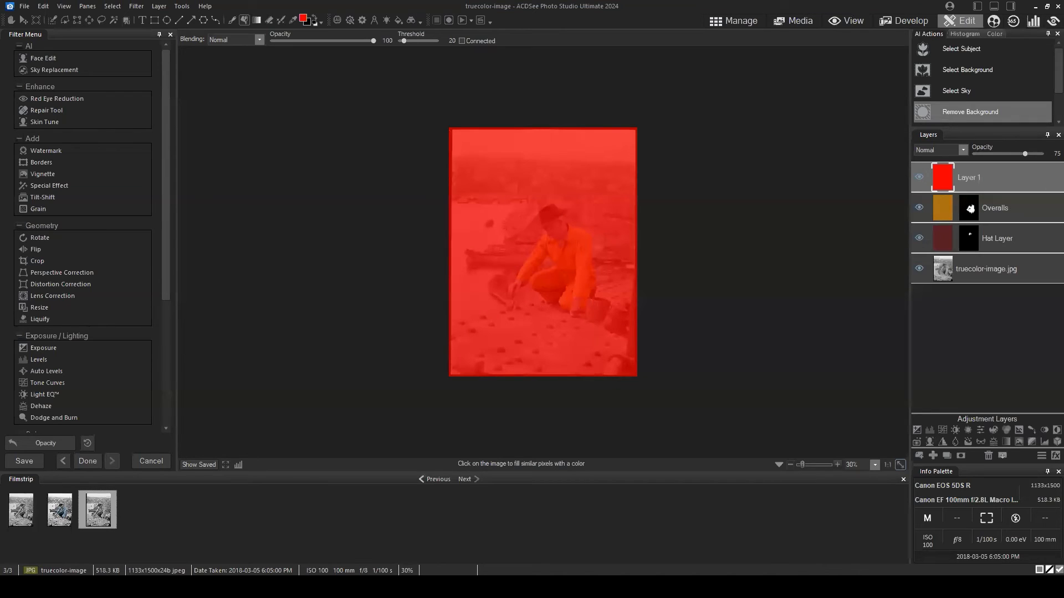
{"action": "left_click", "coordinate": [988, 455]}
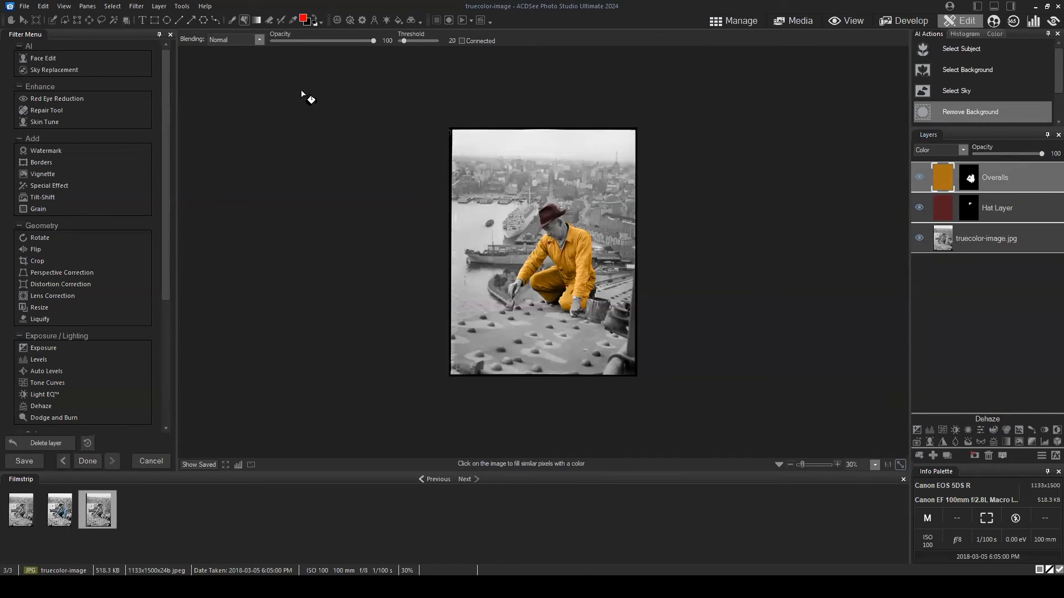
{"action": "left_click", "coordinate": [232, 20]}
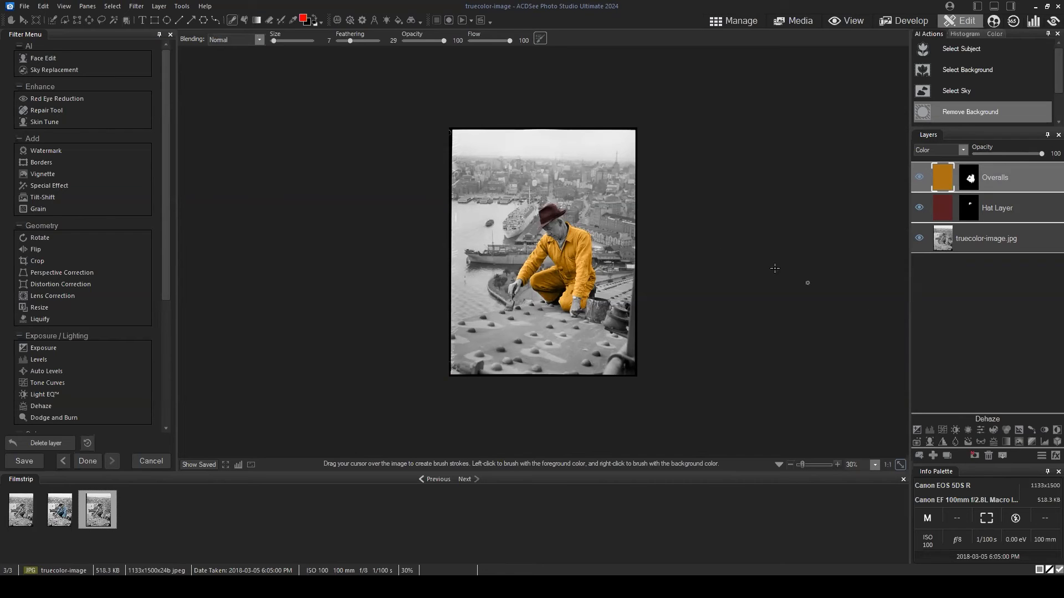
{"action": "scroll", "coordinate": [588, 245], "scroll_direction": "up", "scroll_amount": 4}
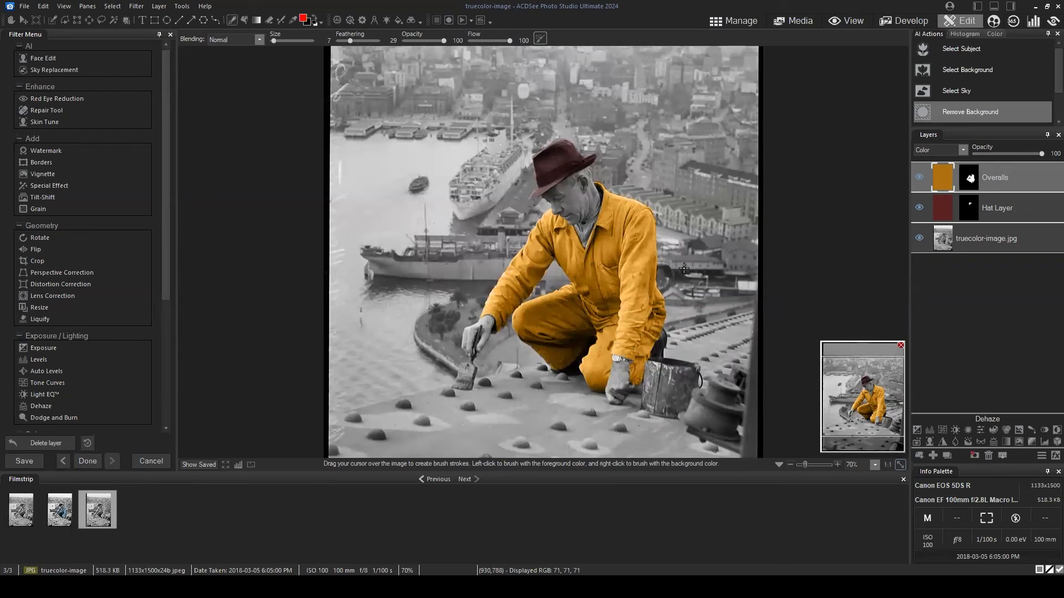
{"action": "scroll", "coordinate": [669, 271], "scroll_direction": "up", "scroll_amount": 1}
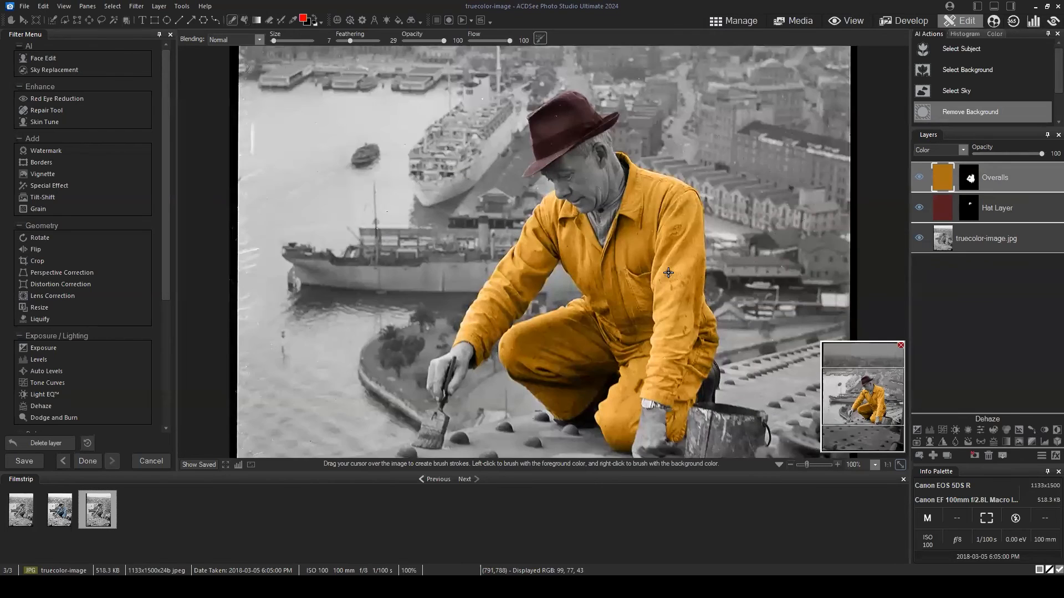
{"action": "scroll", "coordinate": [669, 273], "scroll_direction": "down", "scroll_amount": 1}
{"action": "scroll", "coordinate": [640, 245], "scroll_direction": "down", "scroll_amount": 1}
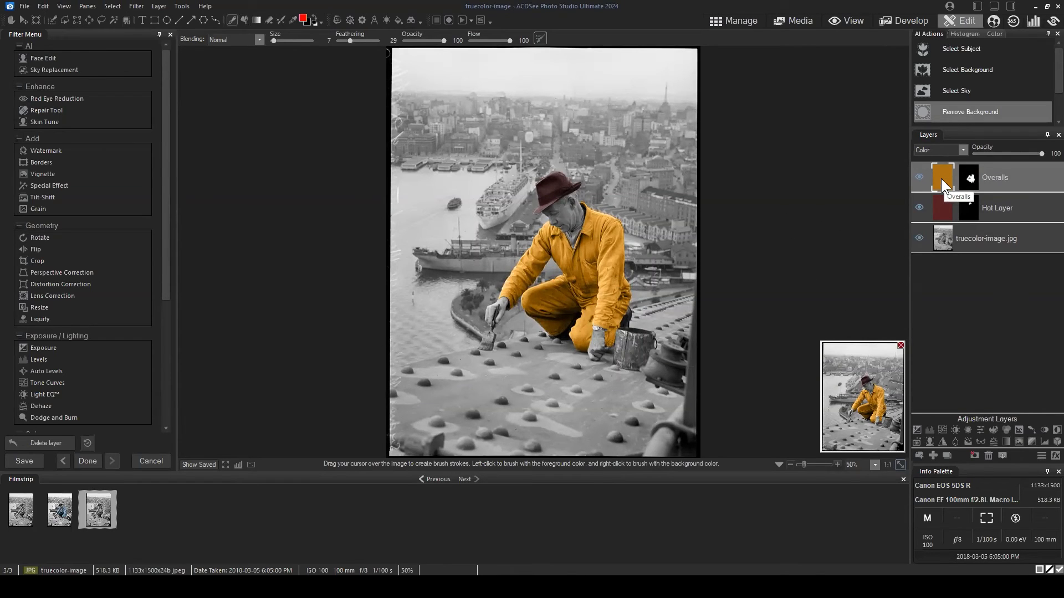
- Try filling the Overalls layer with light pink instead of orange, and undo the fill
{"action": "left_click", "coordinate": [243, 20]}
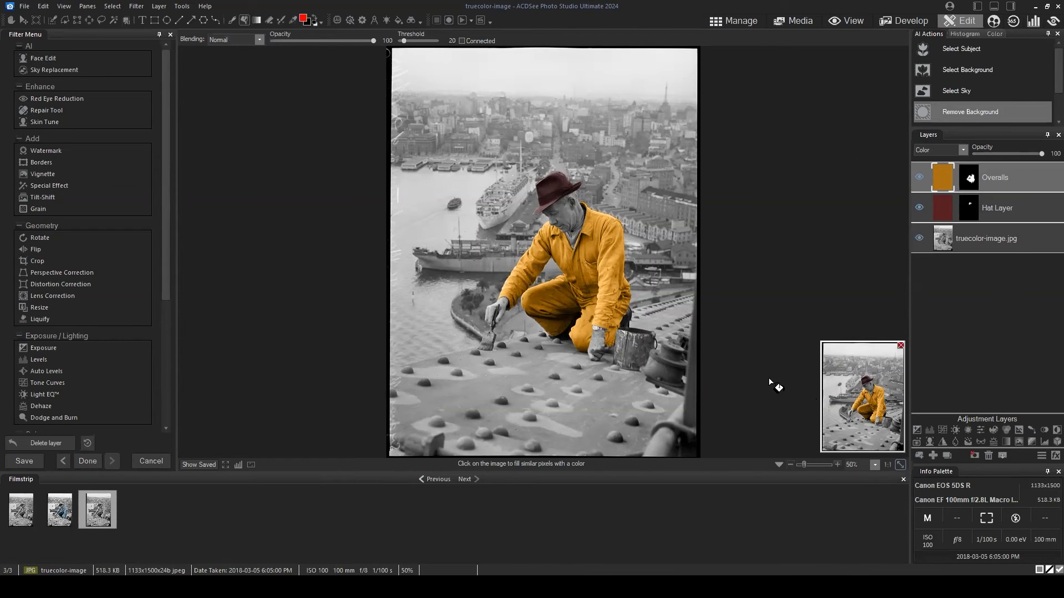
{"action": "left_click", "coordinate": [303, 19]}
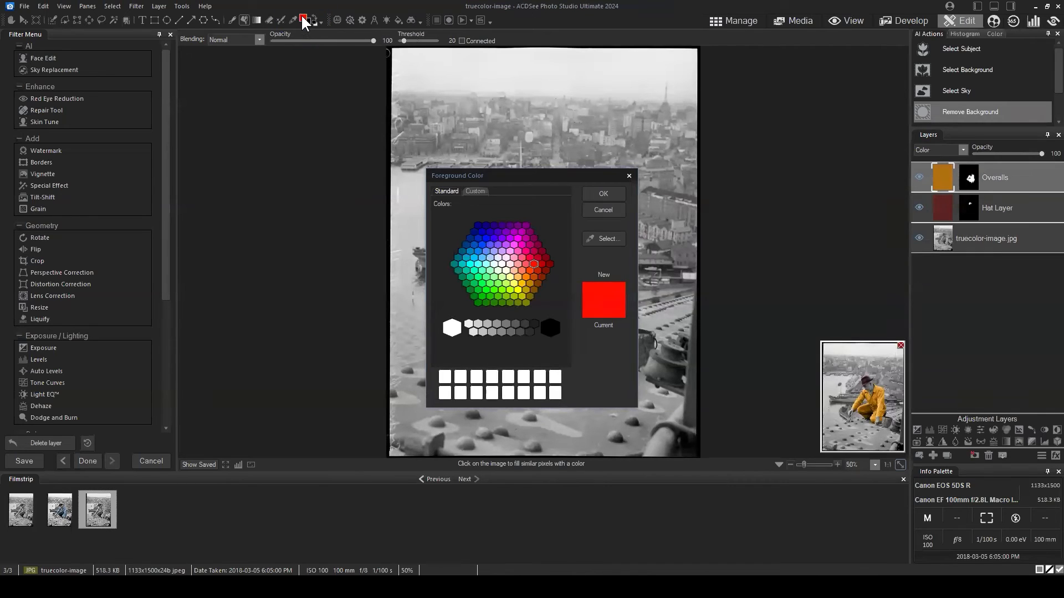
{"action": "left_click", "coordinate": [514, 265]}
{"action": "left_click", "coordinate": [606, 194]}
{"action": "left_click", "coordinate": [486, 132]}
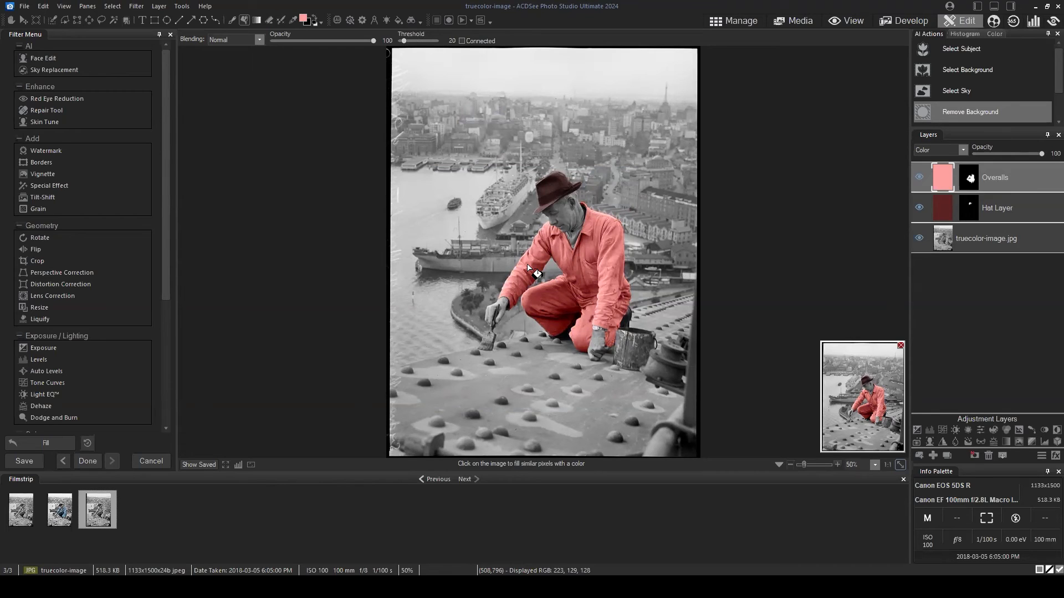
{"action": "key", "text": "ctrl+z"}
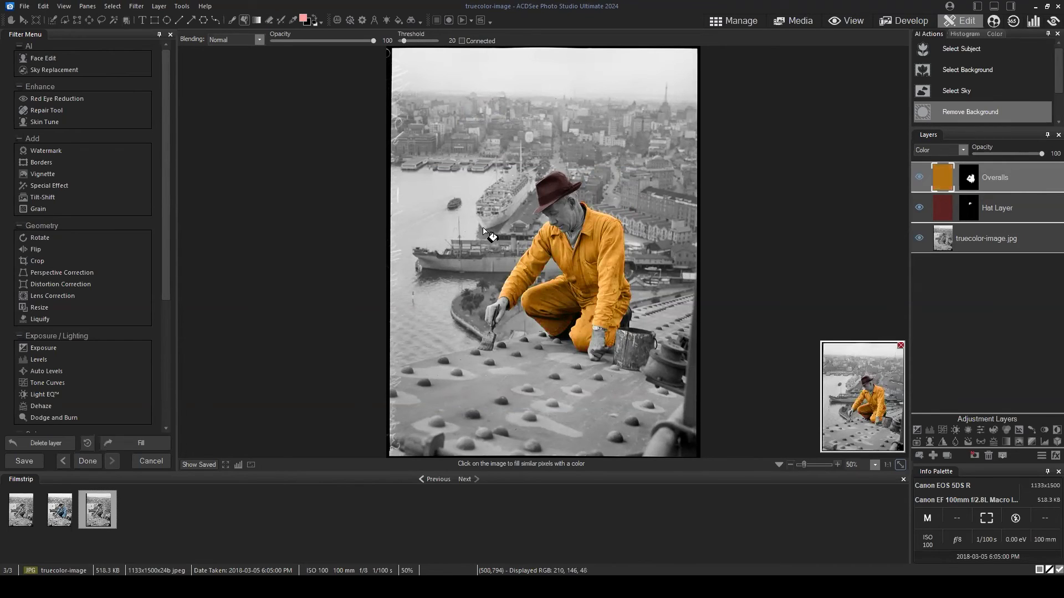
- Try the Hard light, Vivid Light and Multiply blend modes on the Overalls layer
{"action": "left_click", "coordinate": [964, 151]}
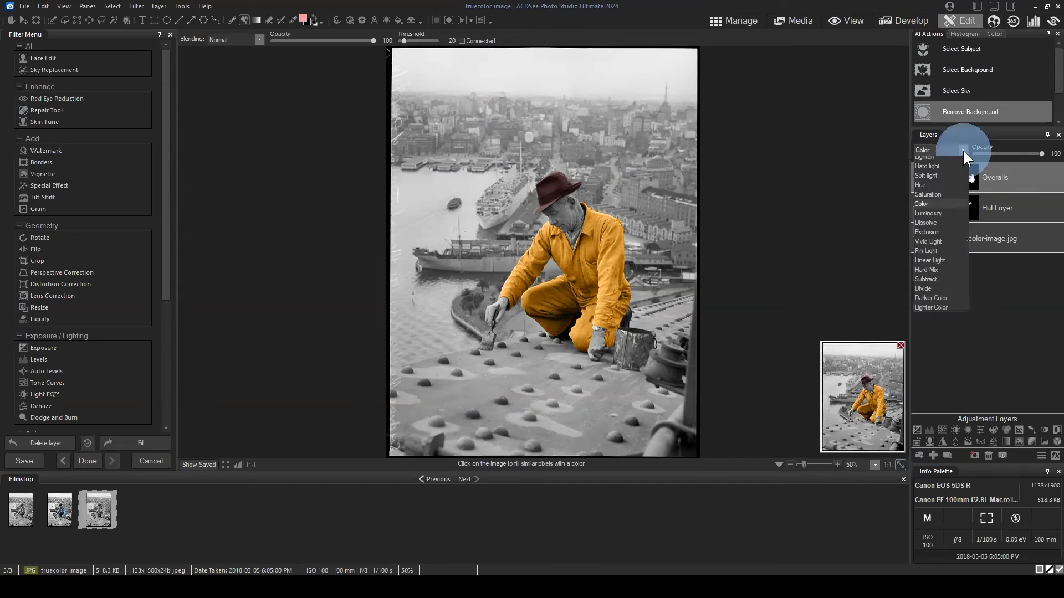
{"action": "left_click", "coordinate": [963, 151]}
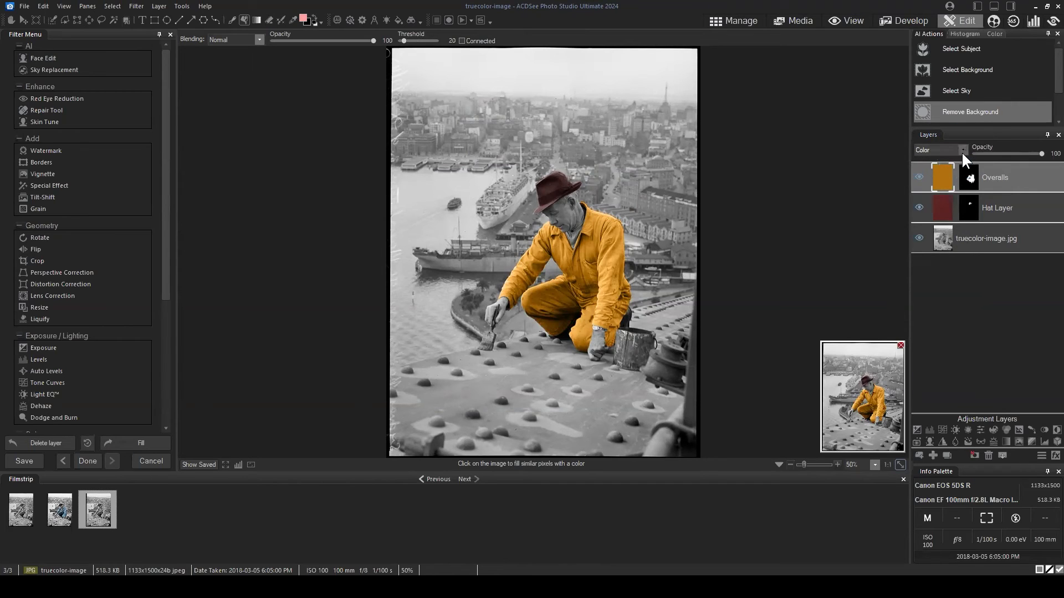
{"action": "left_click", "coordinate": [963, 150]}
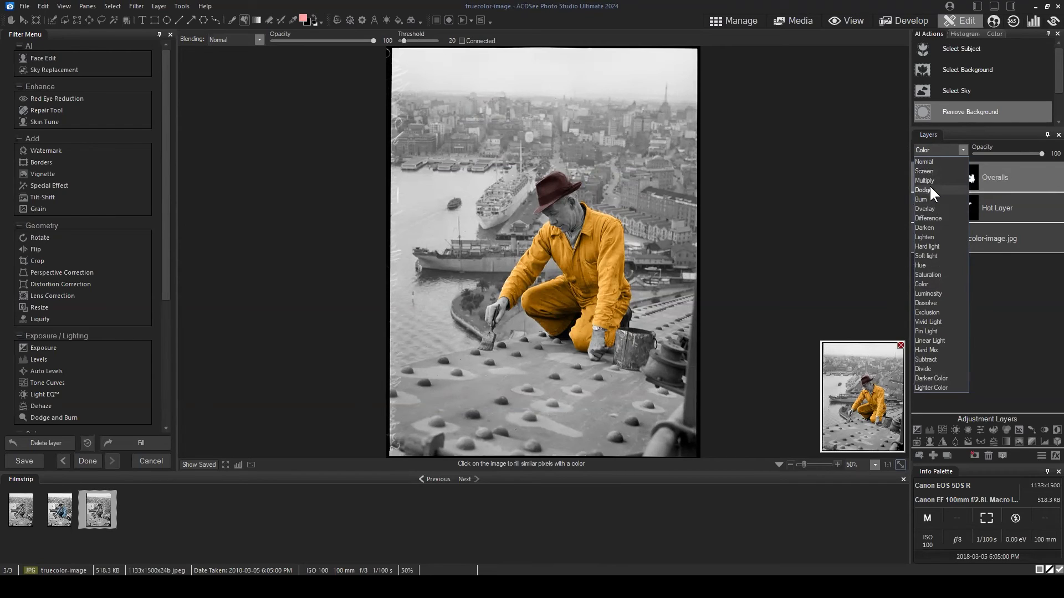
{"action": "left_click", "coordinate": [946, 246]}
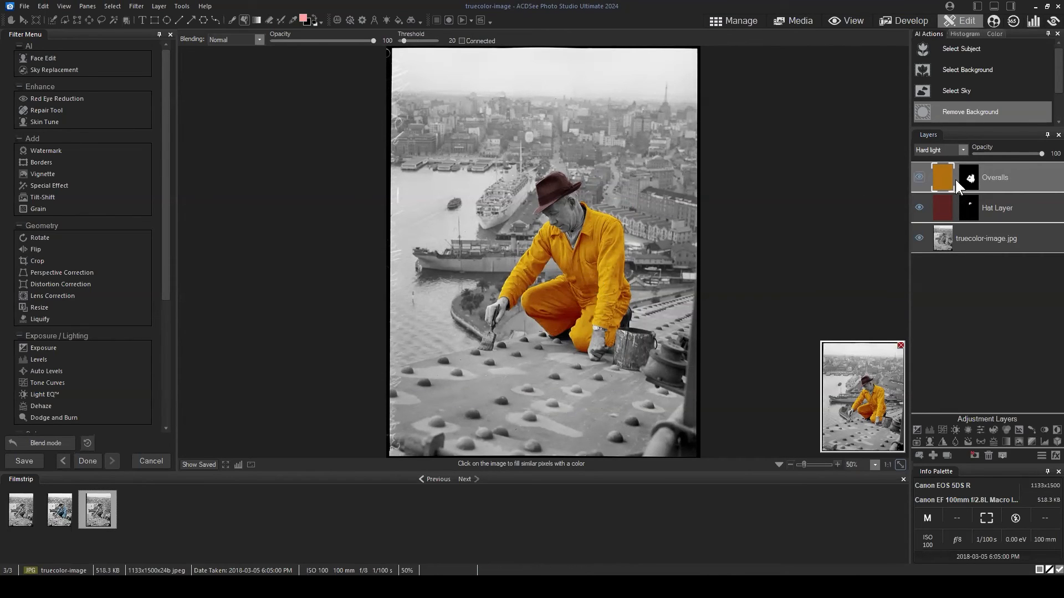
{"action": "left_click", "coordinate": [963, 150]}
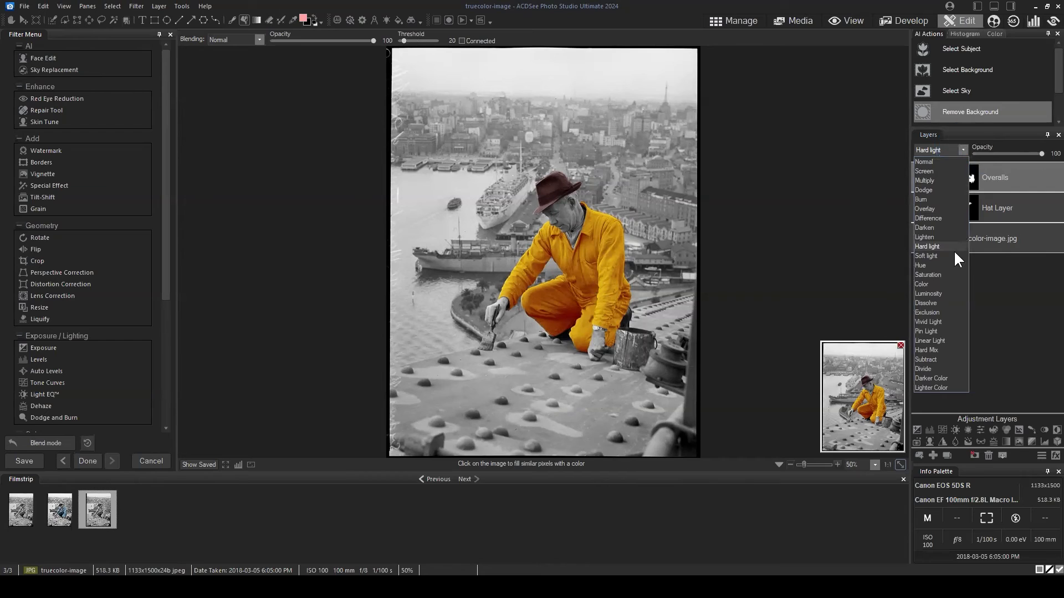
{"action": "left_click", "coordinate": [927, 321]}
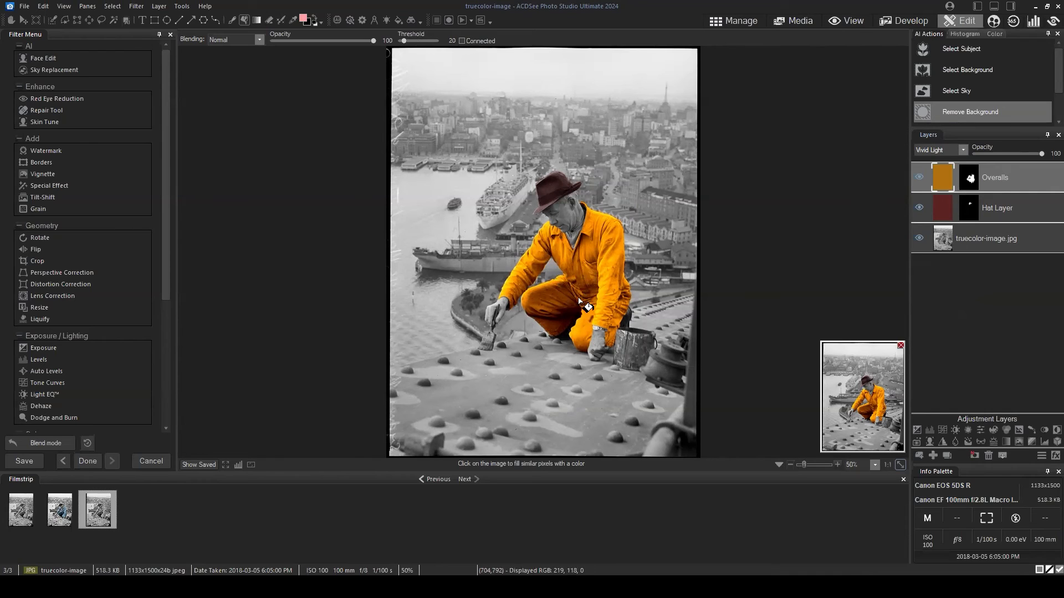
{"action": "left_click", "coordinate": [963, 147]}
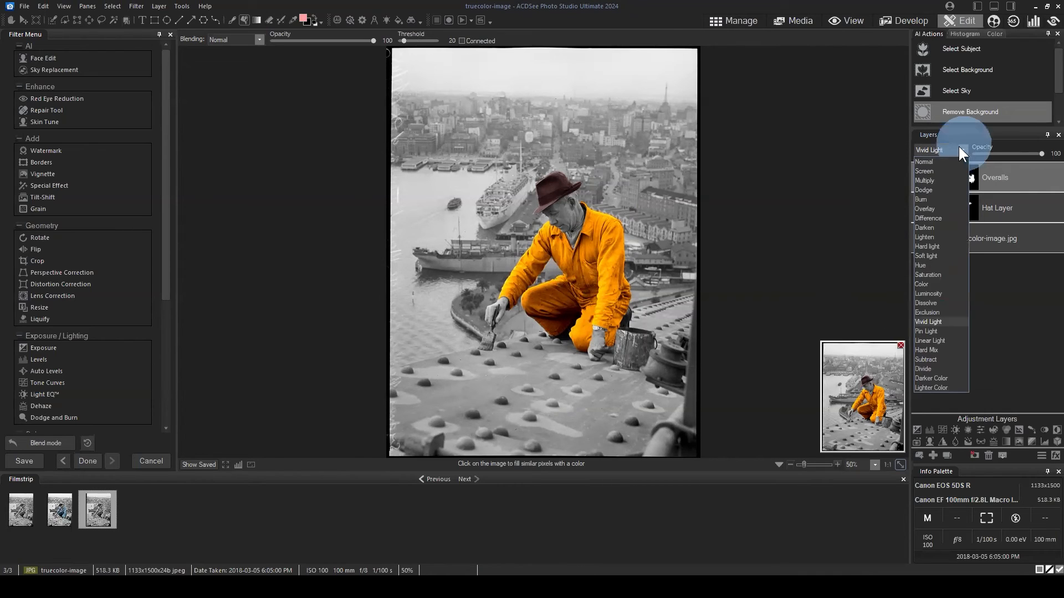
{"action": "left_click", "coordinate": [936, 178]}
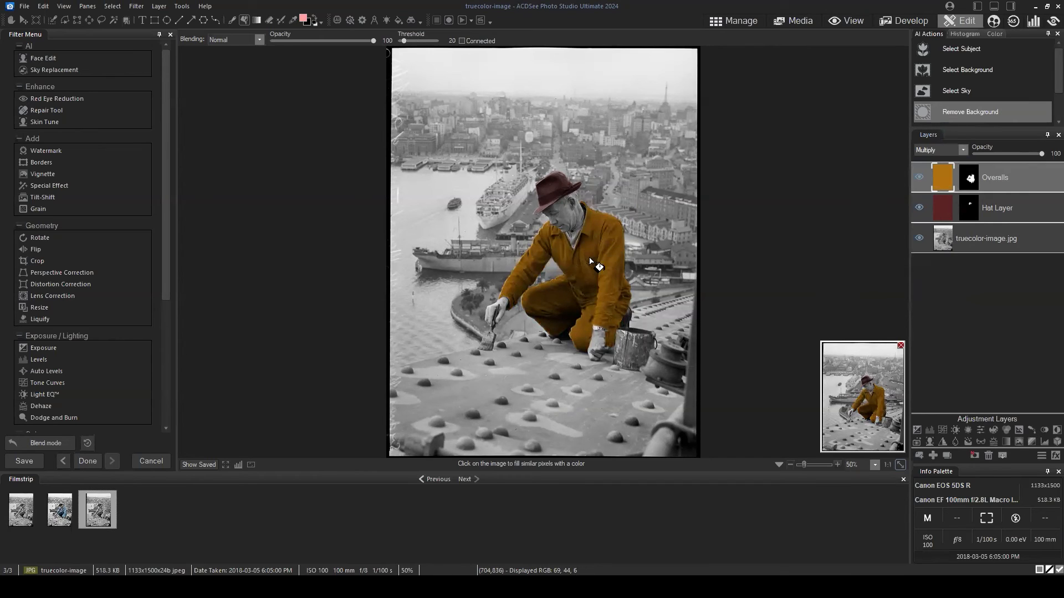
- Set the Overalls layer's blend mode to Vivid Light and lower its opacity to 48
{"action": "left_click", "coordinate": [964, 150]}
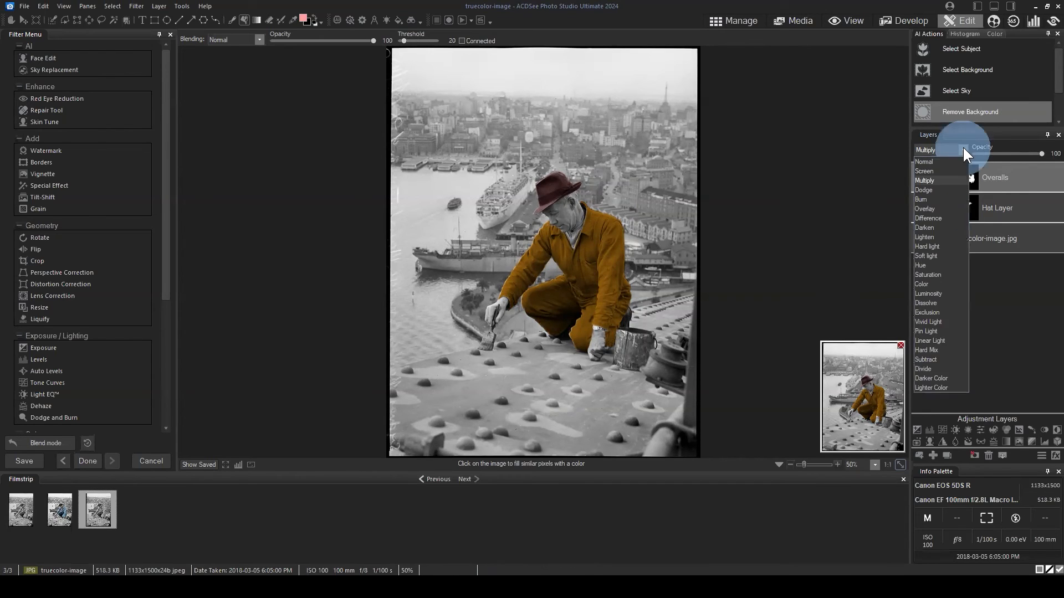
{"action": "left_click", "coordinate": [929, 322]}
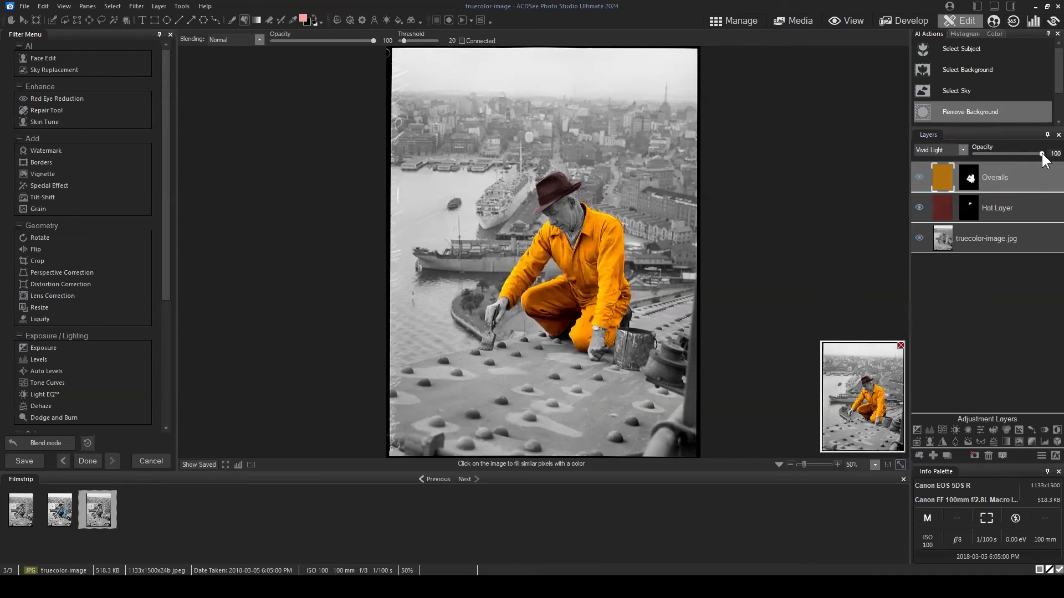
{"action": "left_click_drag", "start_coordinate": [1041, 154], "coordinate": [1019, 153]}
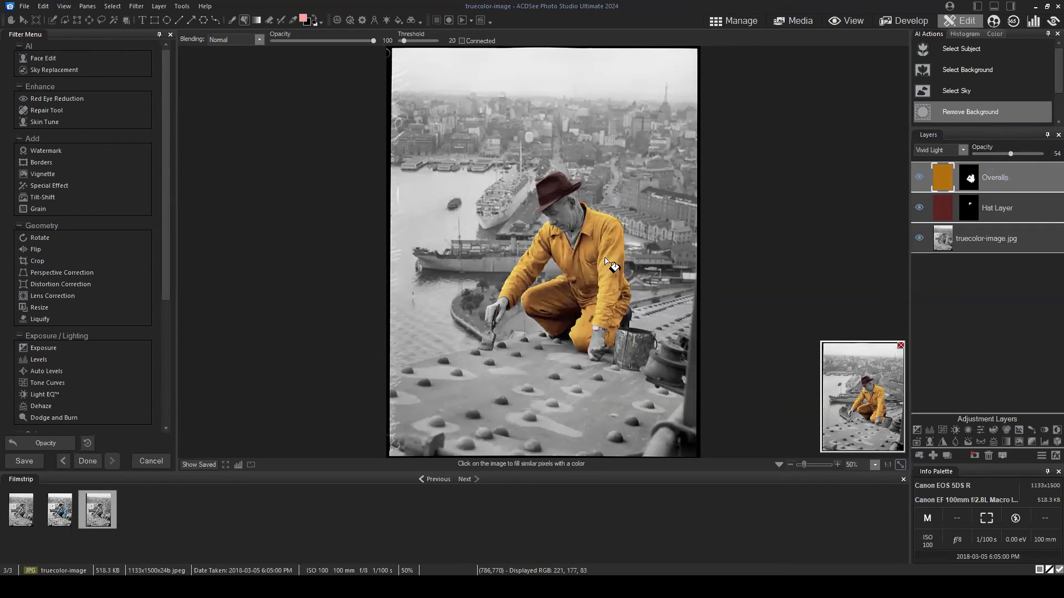
{"action": "left_click_drag", "start_coordinate": [1032, 150], "coordinate": [1044, 152]}
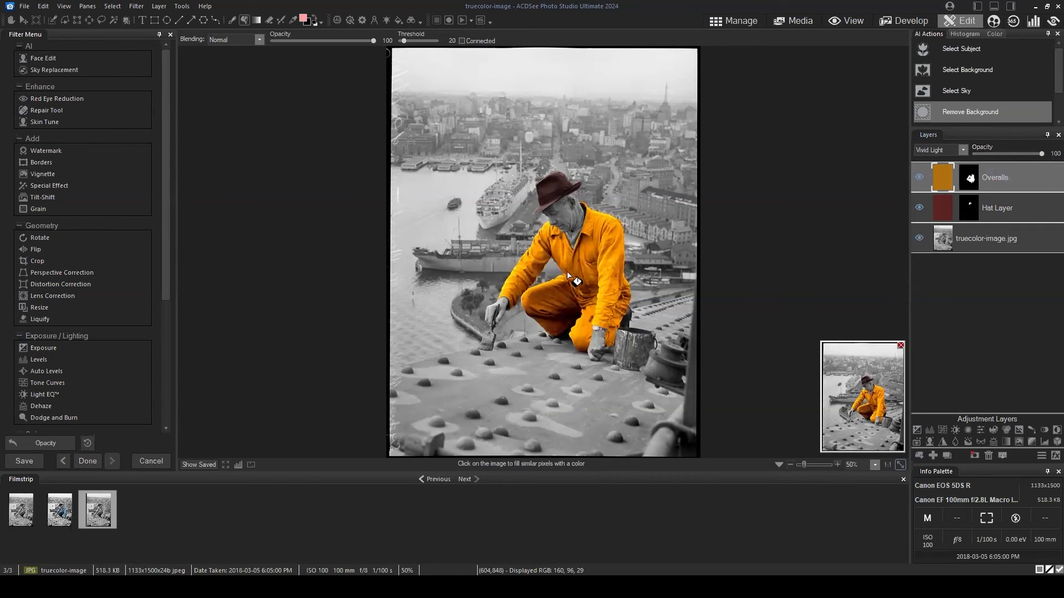
{"action": "left_click", "coordinate": [1006, 154]}
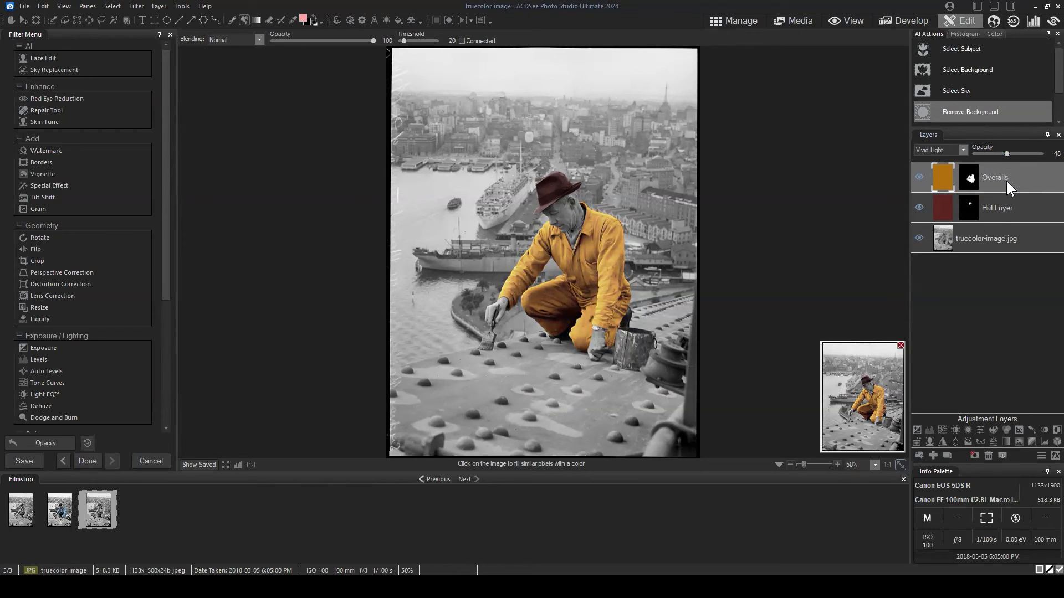
- Add a Curves adjustment layer above the Overalls layer and bend it into a gentle S with darker shadows and brighter highlights
{"action": "left_click", "coordinate": [1019, 185]}
{"action": "left_click", "coordinate": [1029, 305]}
{"action": "left_click", "coordinate": [942, 431]}
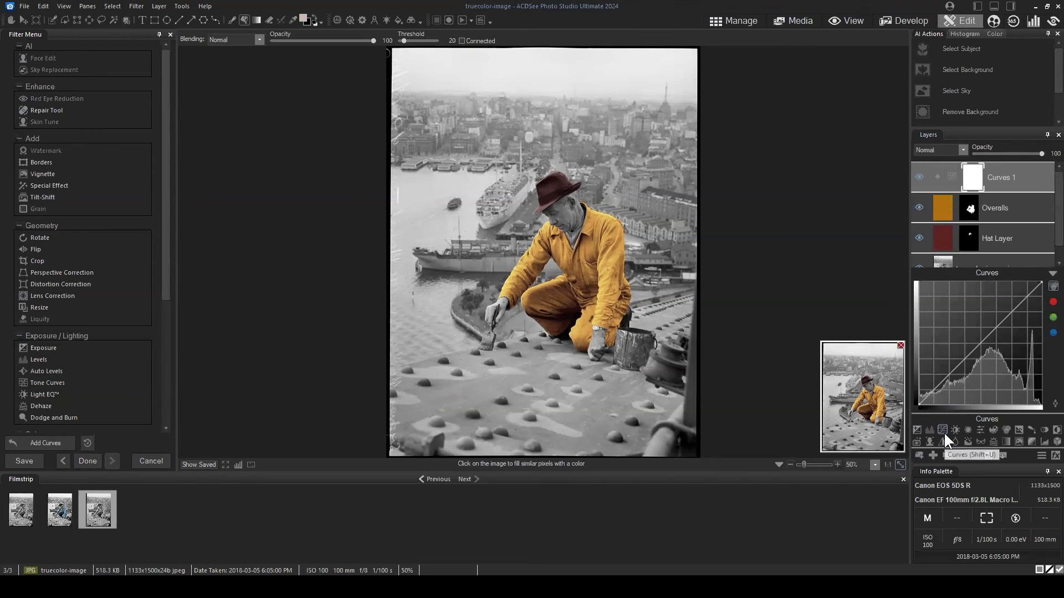
{"action": "left_click_drag", "start_coordinate": [959, 364], "coordinate": [961, 372]}
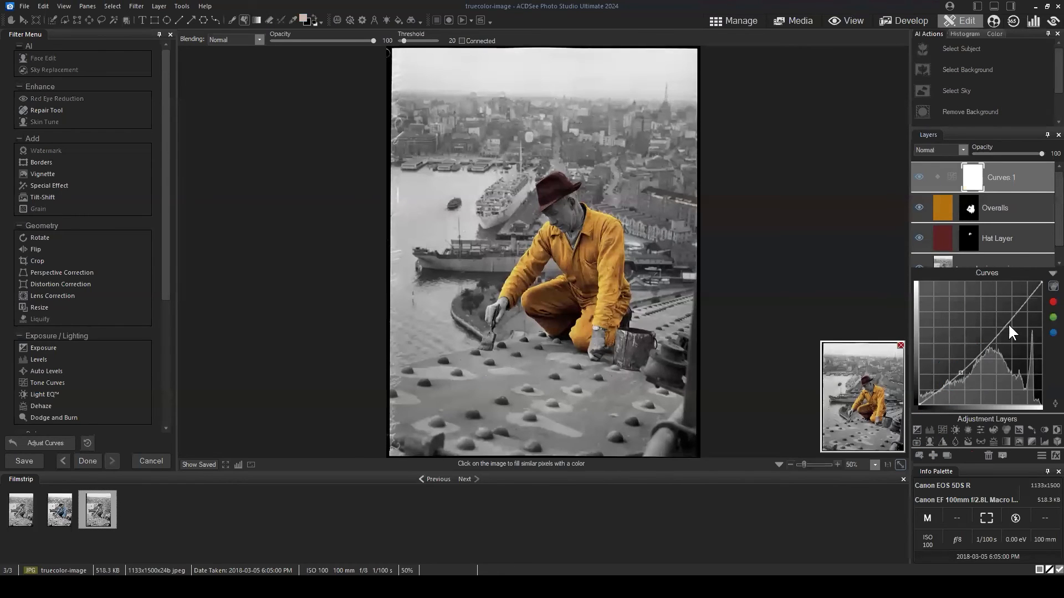
{"action": "left_click_drag", "start_coordinate": [1008, 324], "coordinate": [1010, 310]}
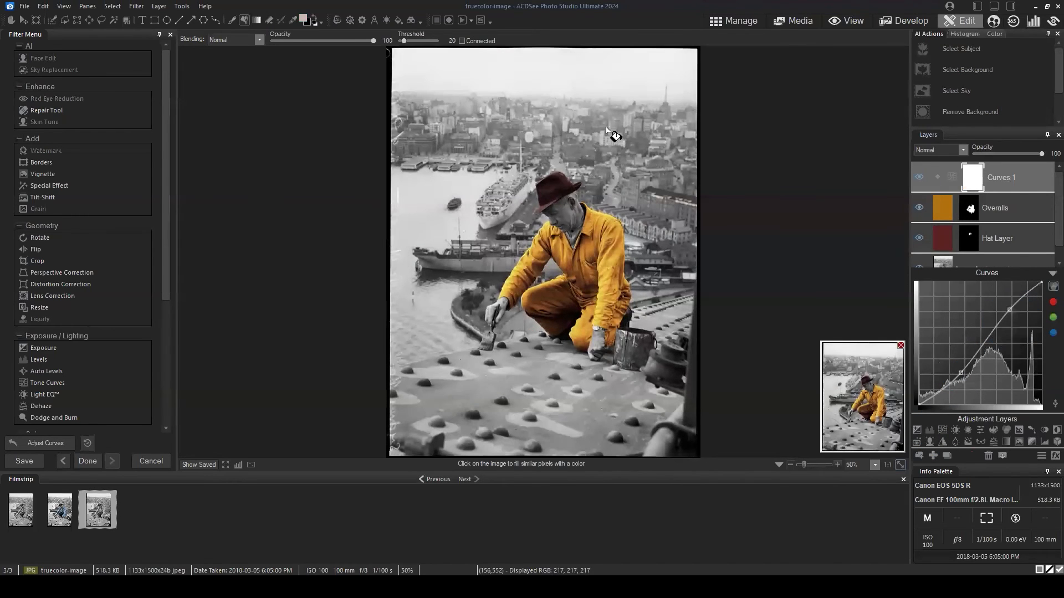
{"action": "left_click_drag", "start_coordinate": [958, 374], "coordinate": [956, 374]}
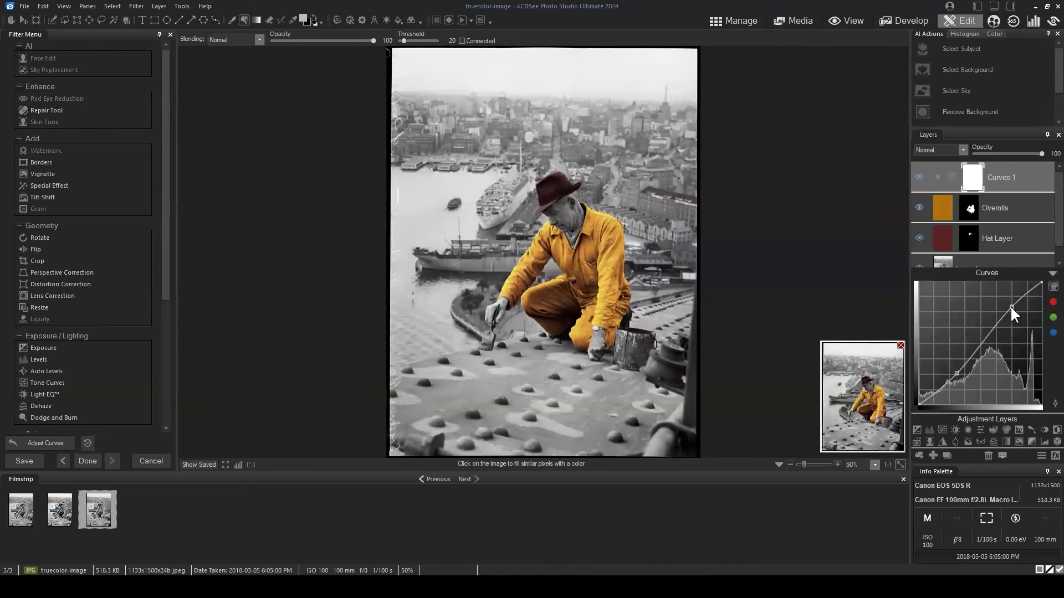
{"action": "left_click", "coordinate": [1052, 273]}
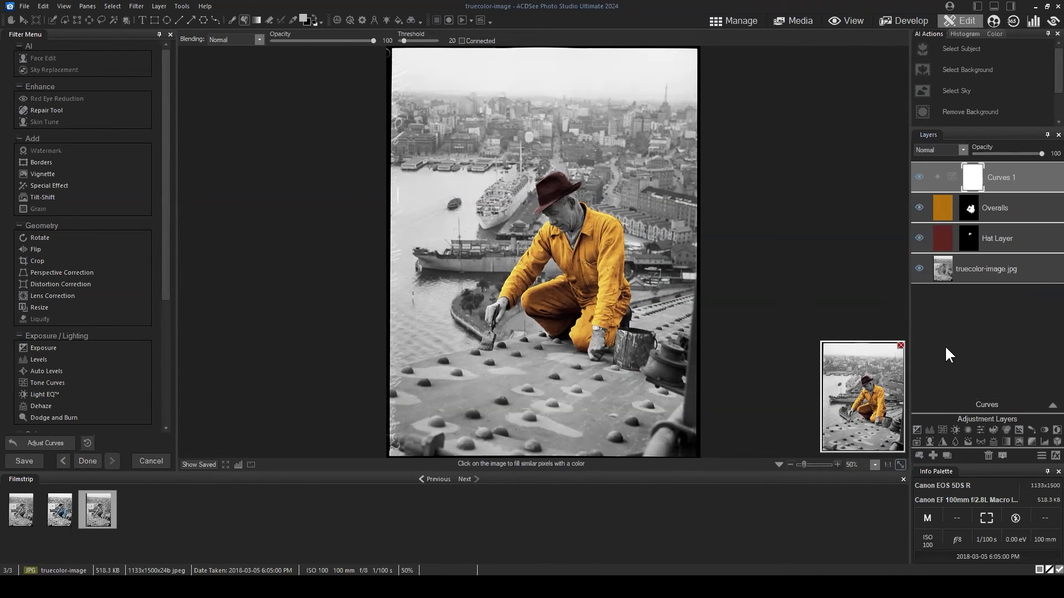
- Add a Vibrance adjustment layer above the Curves layer and set its saturation to -31
{"action": "left_click", "coordinate": [980, 431]}
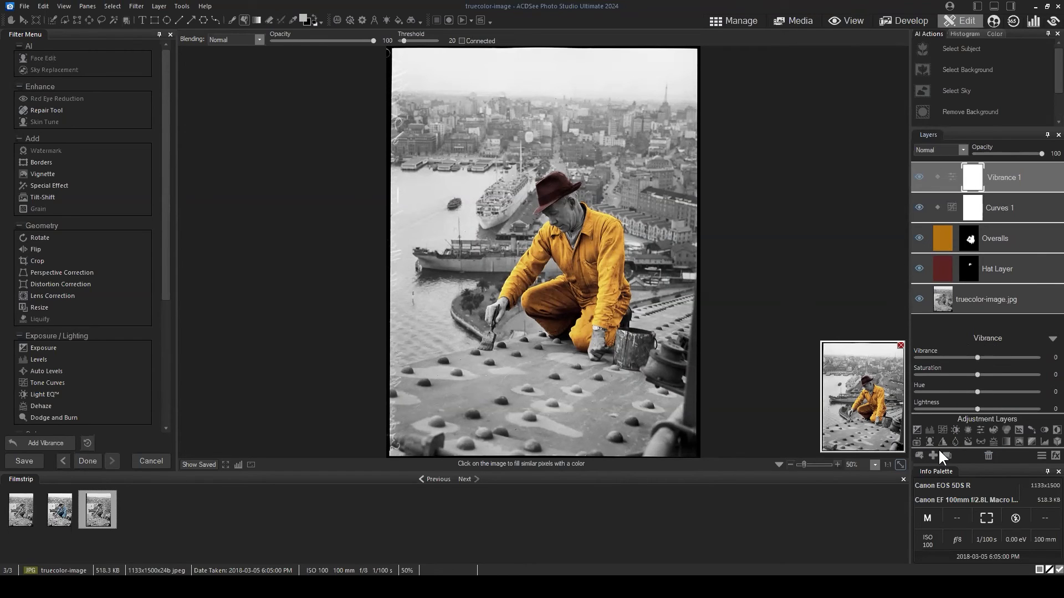
{"action": "left_click_drag", "start_coordinate": [978, 376], "coordinate": [959, 381]}
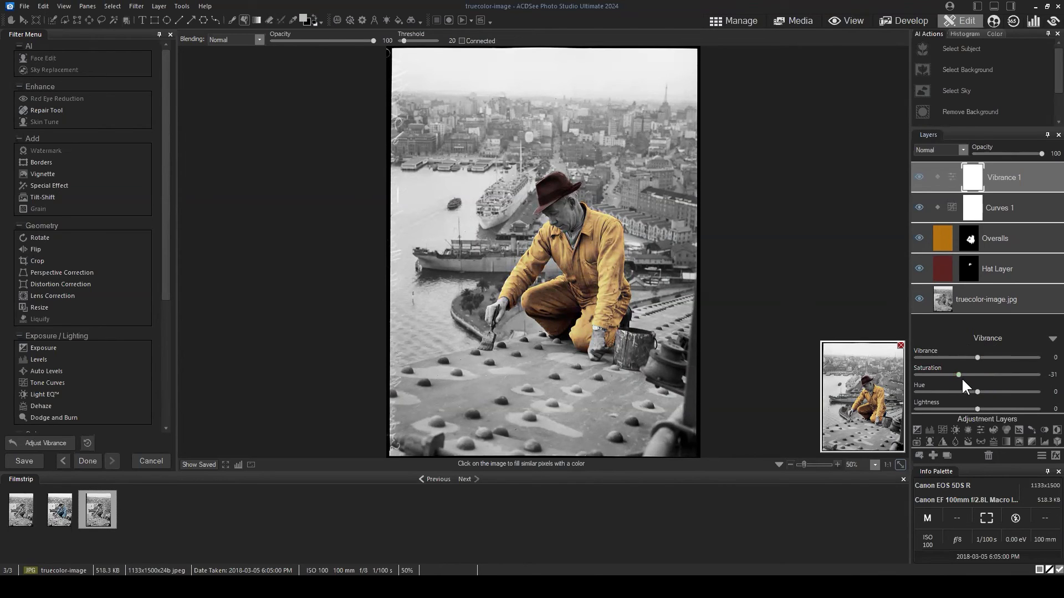
{"action": "left_click", "coordinate": [1048, 339]}
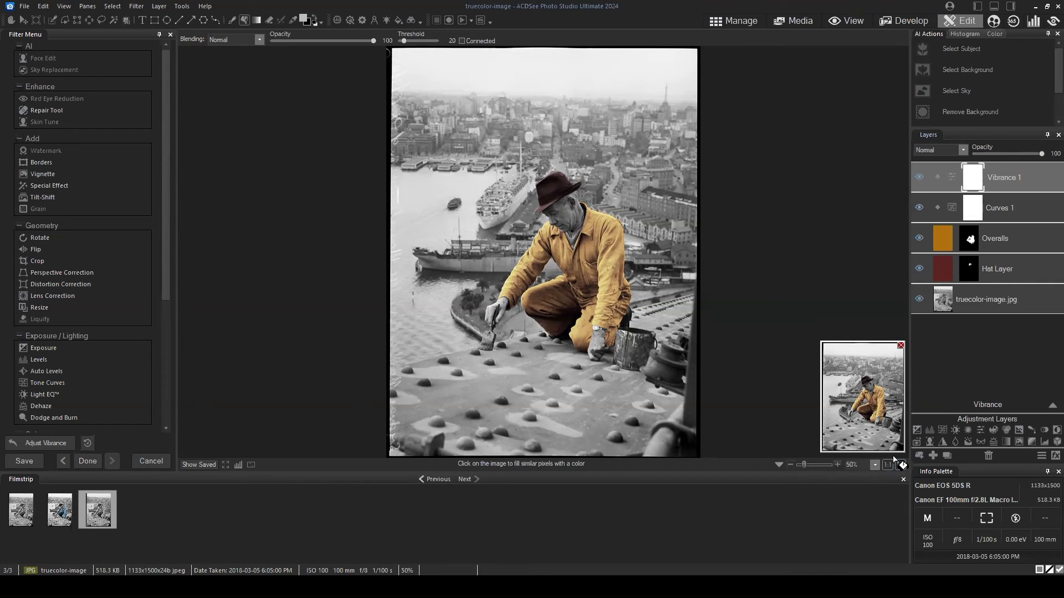
- Add a Photo Effect adjustment layer with the Sophia effect above the Vibrance layer and reduce its opacity to 33
{"action": "left_click", "coordinate": [917, 441]}
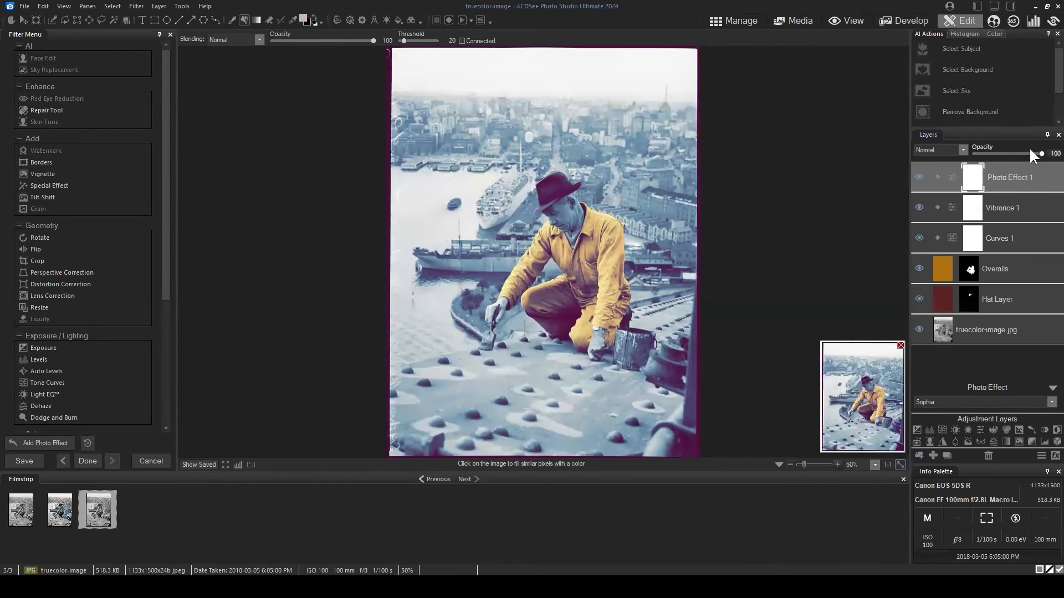
{"action": "left_click_drag", "start_coordinate": [1029, 150], "coordinate": [996, 151]}
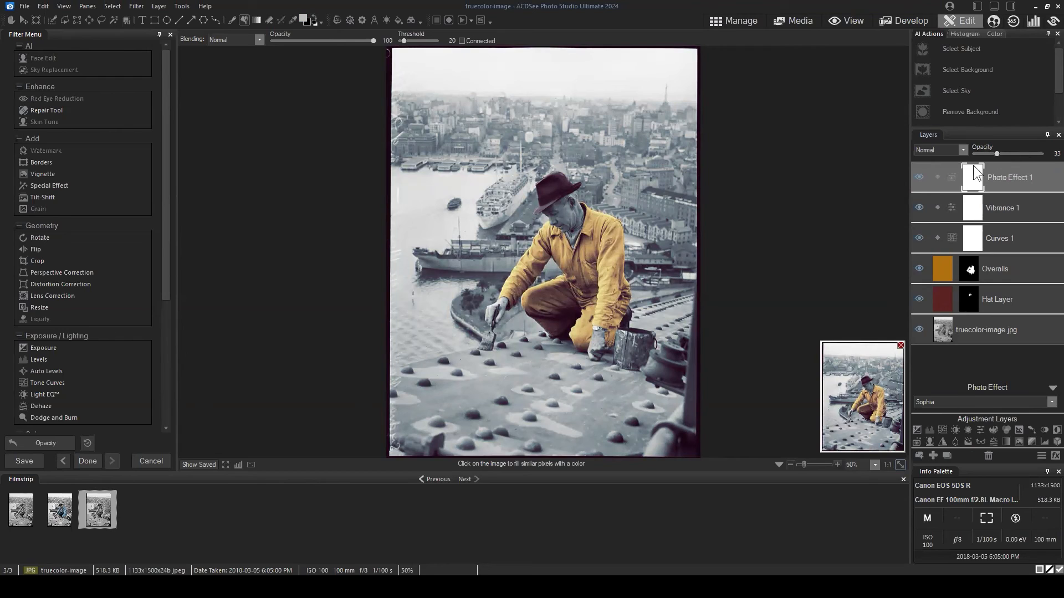
- Change the Photo Effect layer's effect to Sepia after trying Seventies
{"action": "left_click", "coordinate": [1047, 402]}
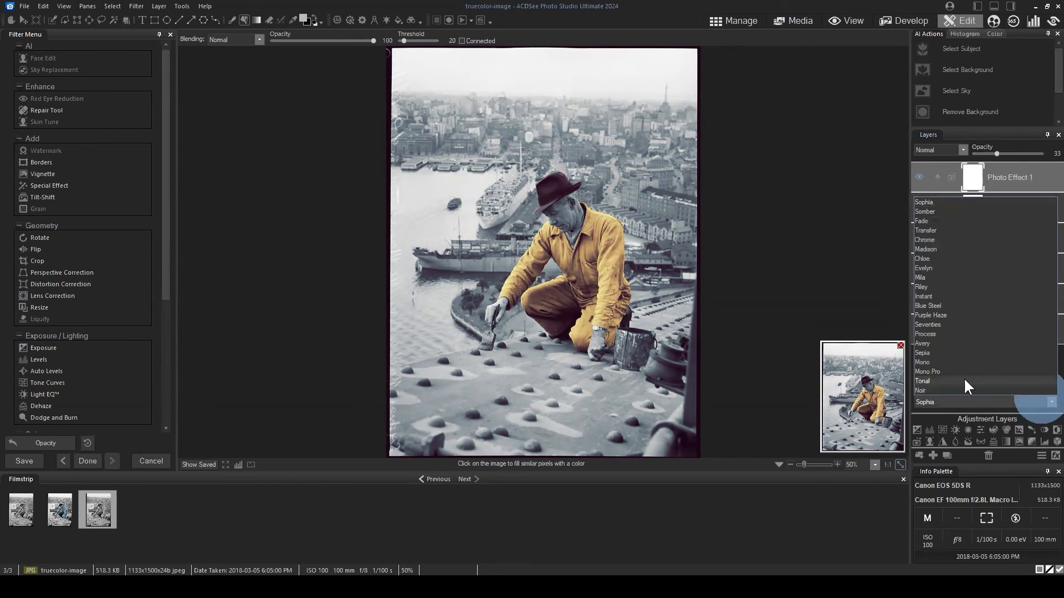
{"action": "left_click", "coordinate": [928, 325]}
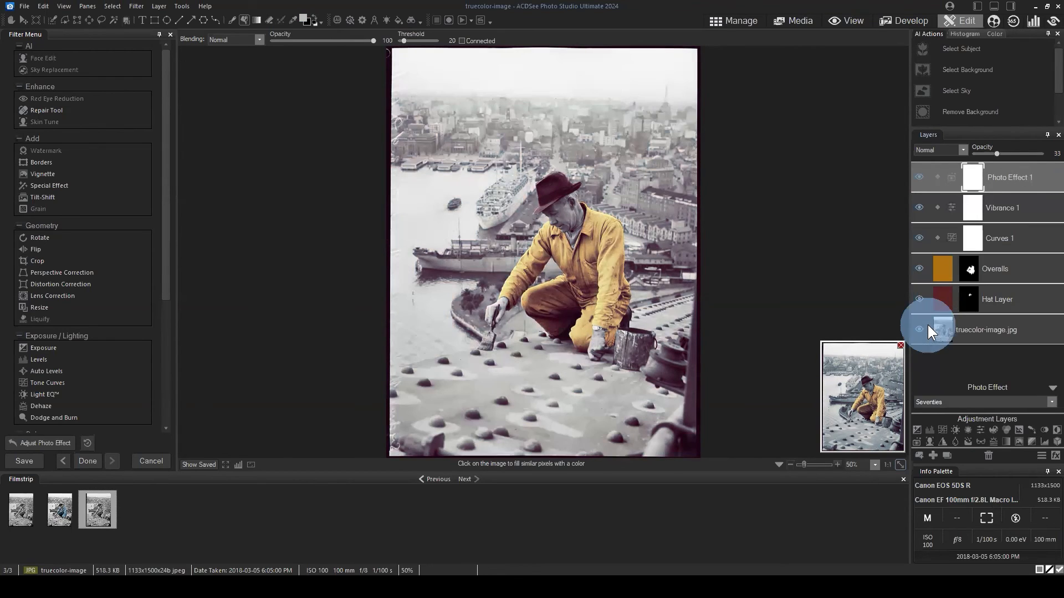
{"action": "left_click", "coordinate": [1016, 402]}
{"action": "left_click", "coordinate": [933, 352]}
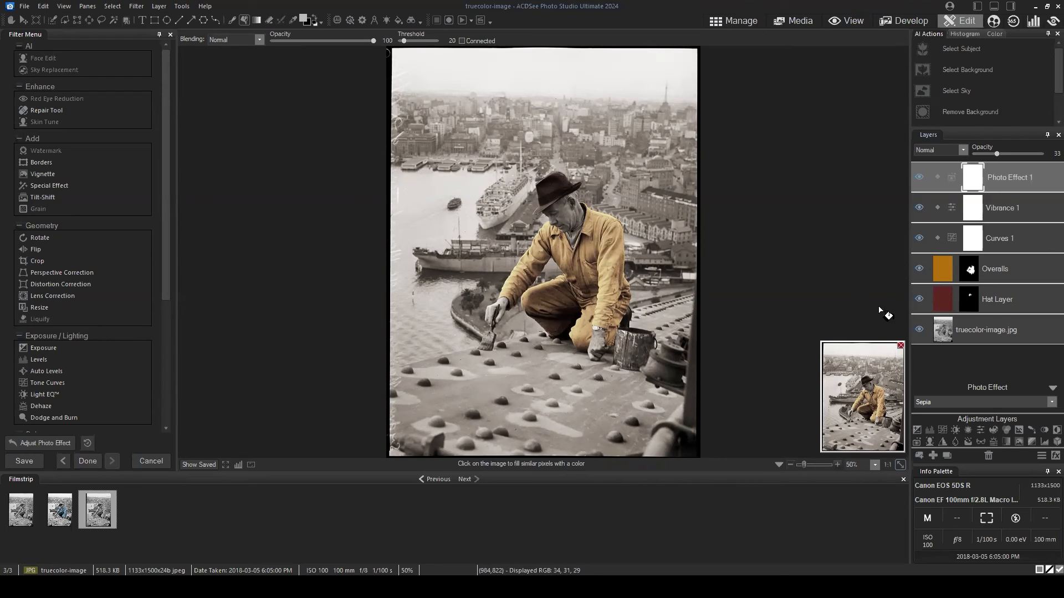
{"action": "left_click", "coordinate": [1051, 389]}
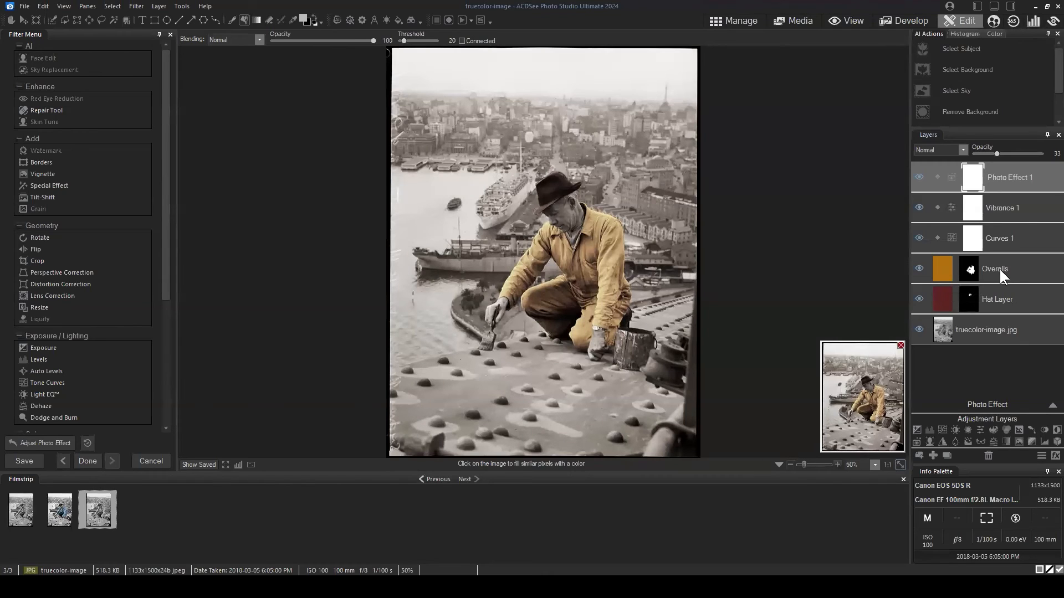
- Check the ACDC file format in the save-as options for the layered image and leave without saving
{"action": "left_click", "coordinate": [25, 6]}
{"action": "left_click", "coordinate": [63, 98]}
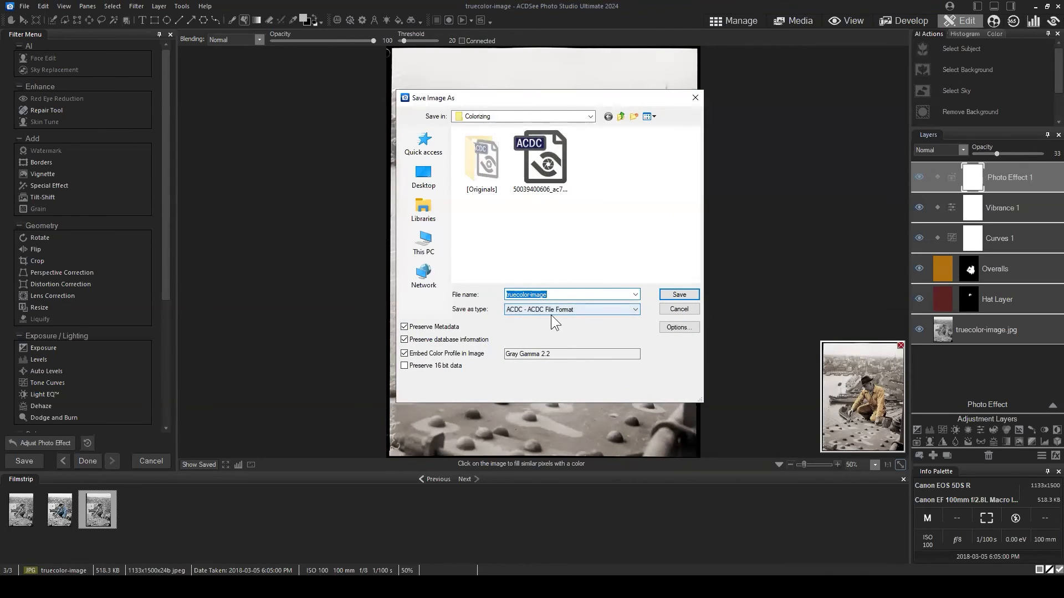
{"action": "left_click", "coordinate": [671, 308]}
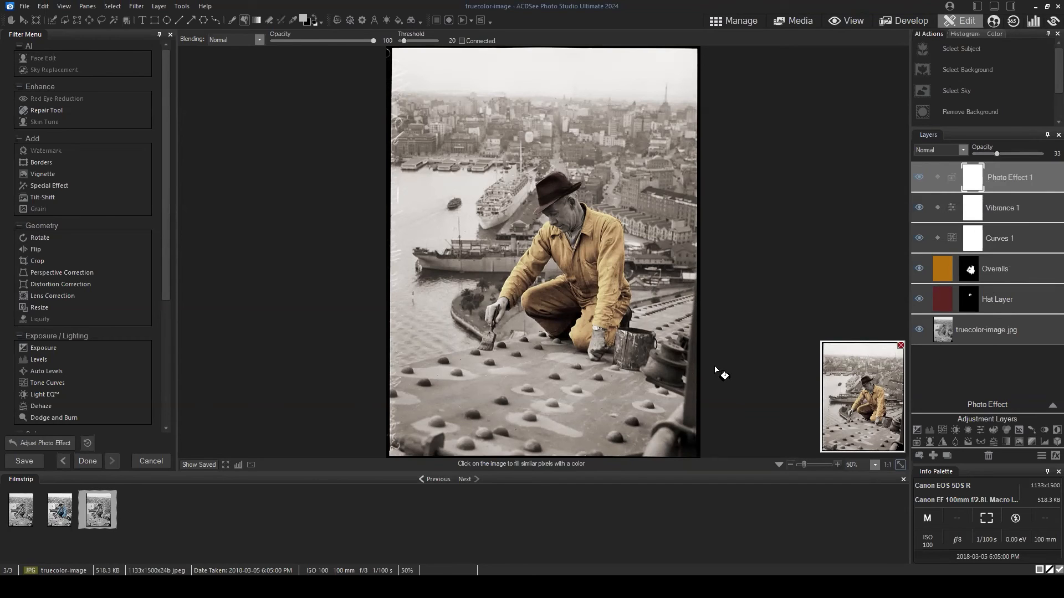
- Inspect the foreground colour's custom values and leave the colour unchanged
{"action": "left_click", "coordinate": [302, 20]}
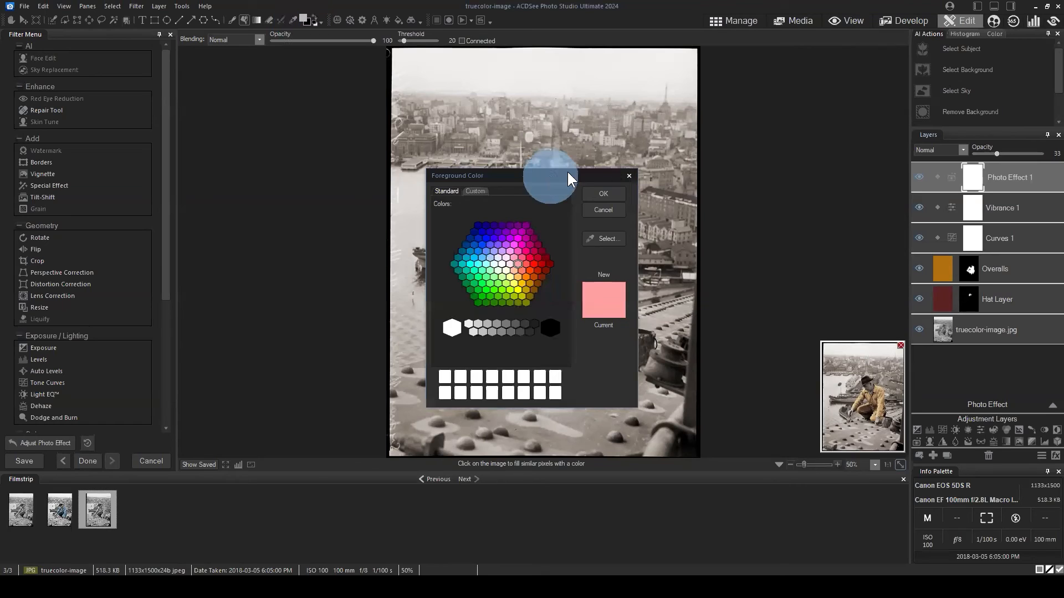
{"action": "left_click_drag", "start_coordinate": [568, 172], "coordinate": [713, 129]}
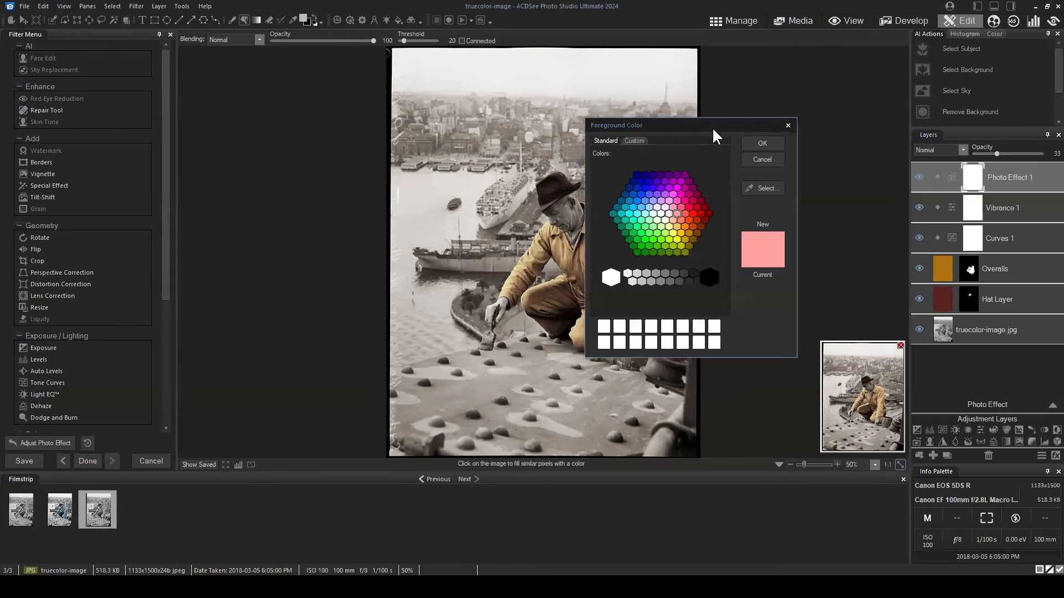
{"action": "left_click", "coordinate": [636, 139]}
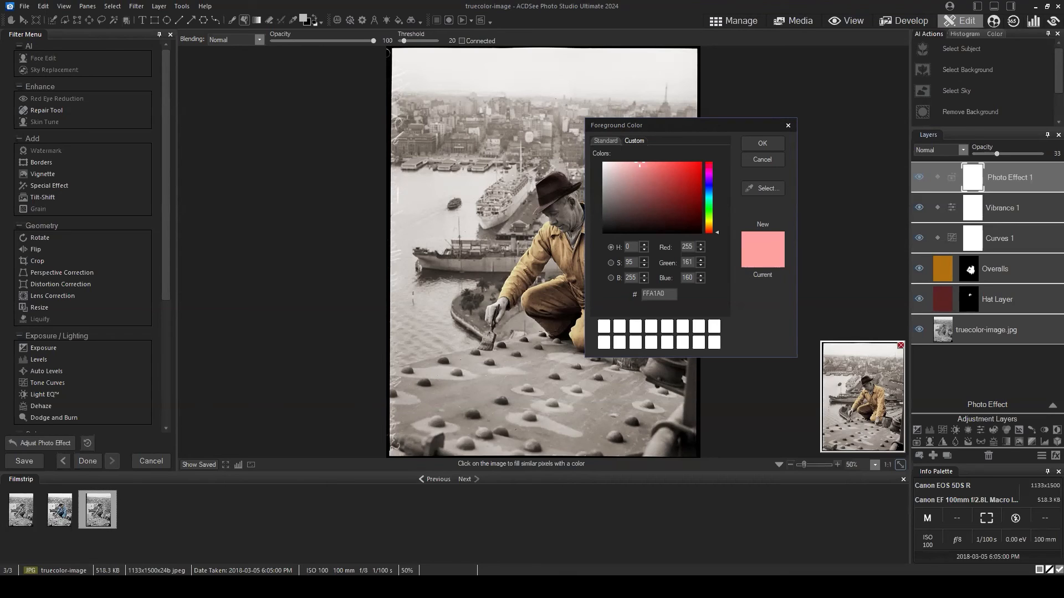
{"action": "left_click", "coordinate": [787, 124]}
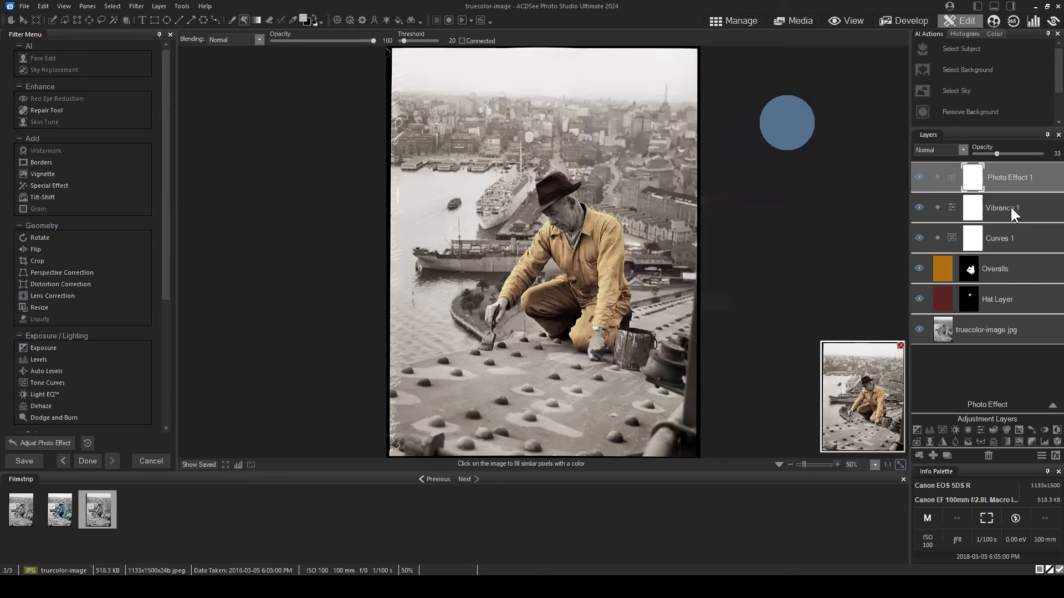
- Review the settings of the Photo Effect and Vibrance adjustment layers and the list of available photo effects
{"action": "left_click", "coordinate": [1008, 182]}
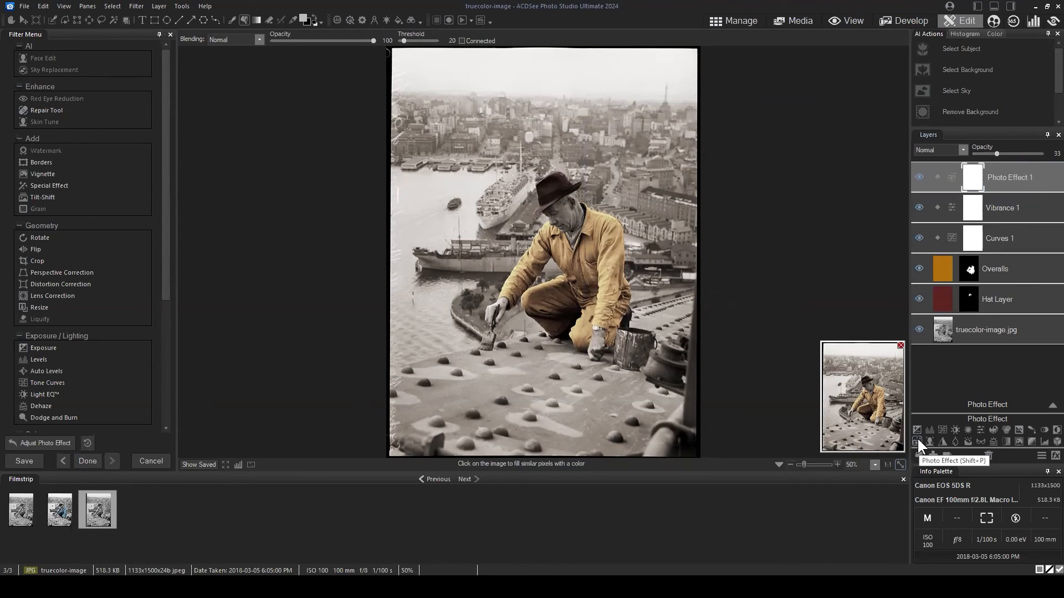
{"action": "left_click", "coordinate": [996, 176]}
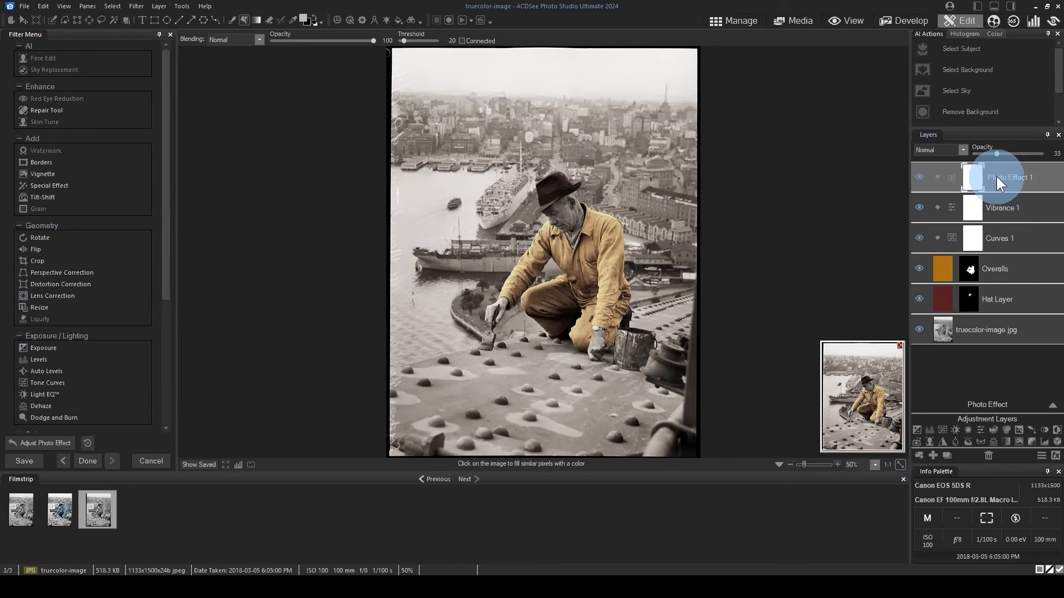
{"action": "left_click", "coordinate": [1051, 403]}
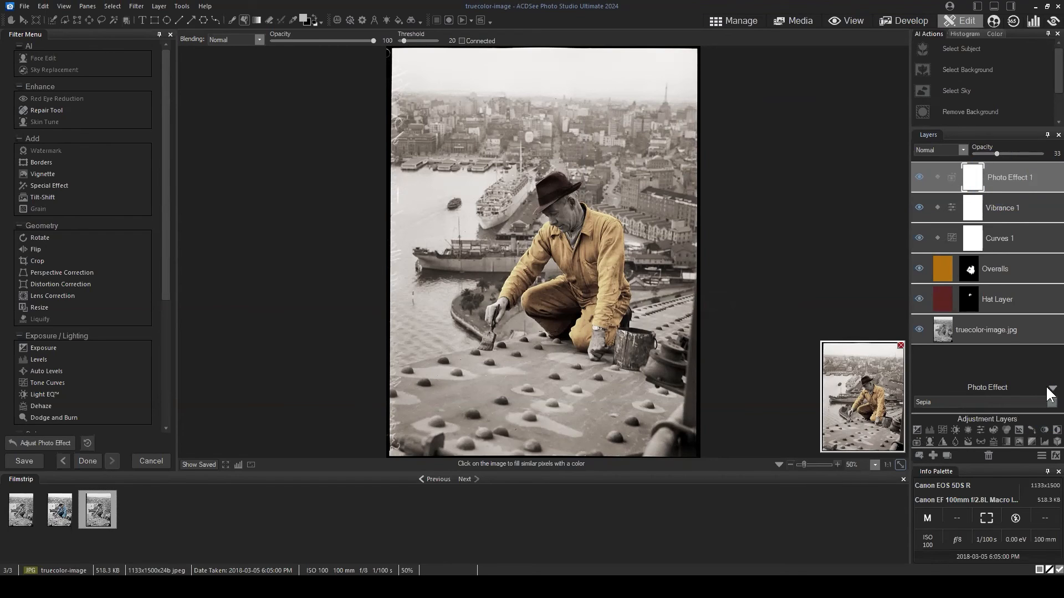
{"action": "left_click", "coordinate": [1017, 208]}
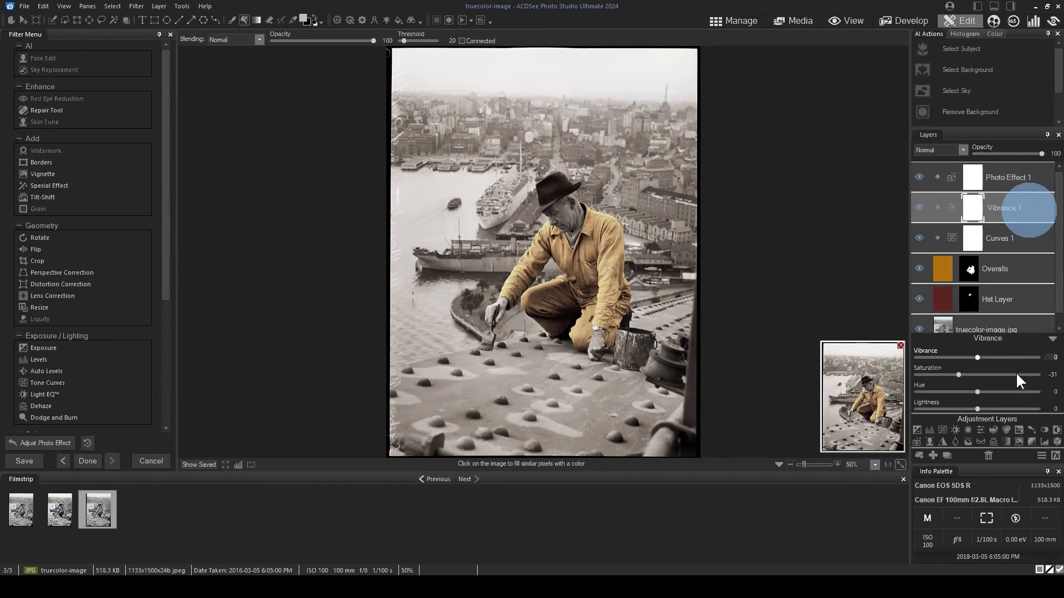
{"action": "left_click", "coordinate": [1052, 340]}
{"action": "left_click", "coordinate": [1008, 179]}
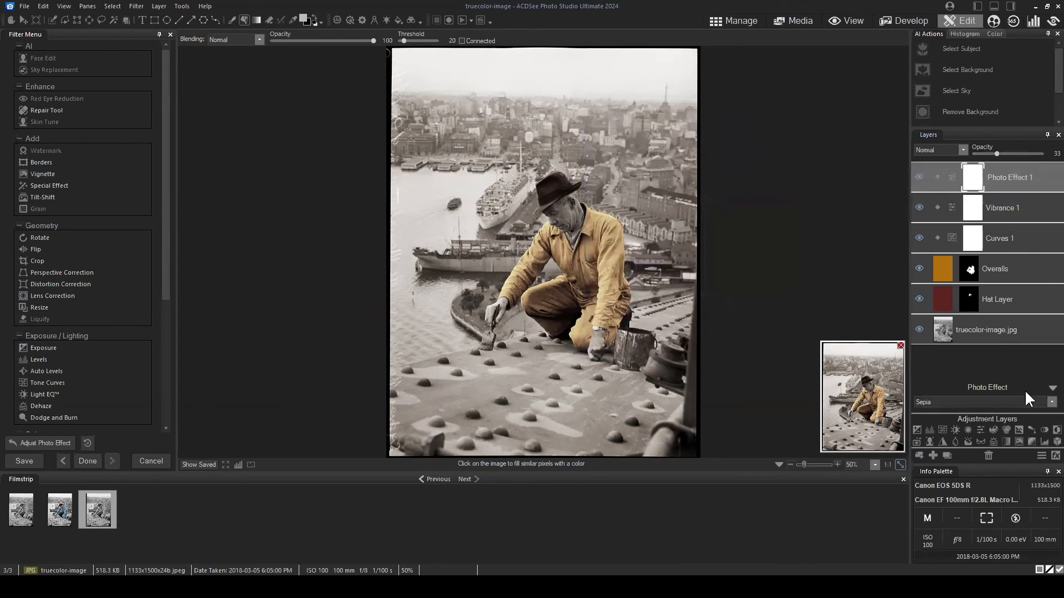
{"action": "left_click", "coordinate": [1051, 403]}
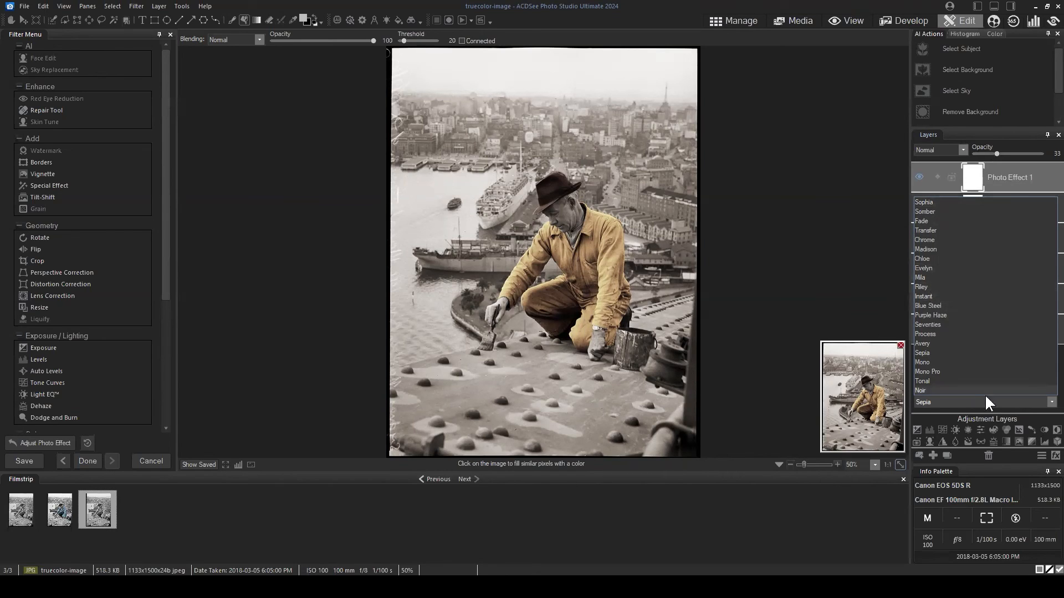
{"action": "left_click", "coordinate": [1020, 178]}
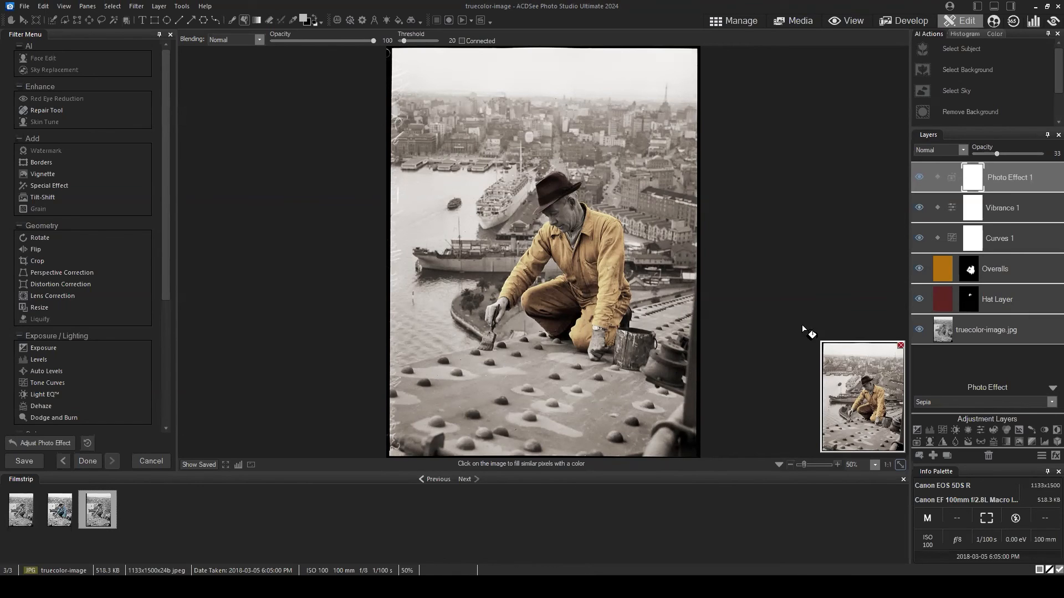
- Hide the Photo Effect adjustment layer
{"action": "left_click", "coordinate": [900, 464]}
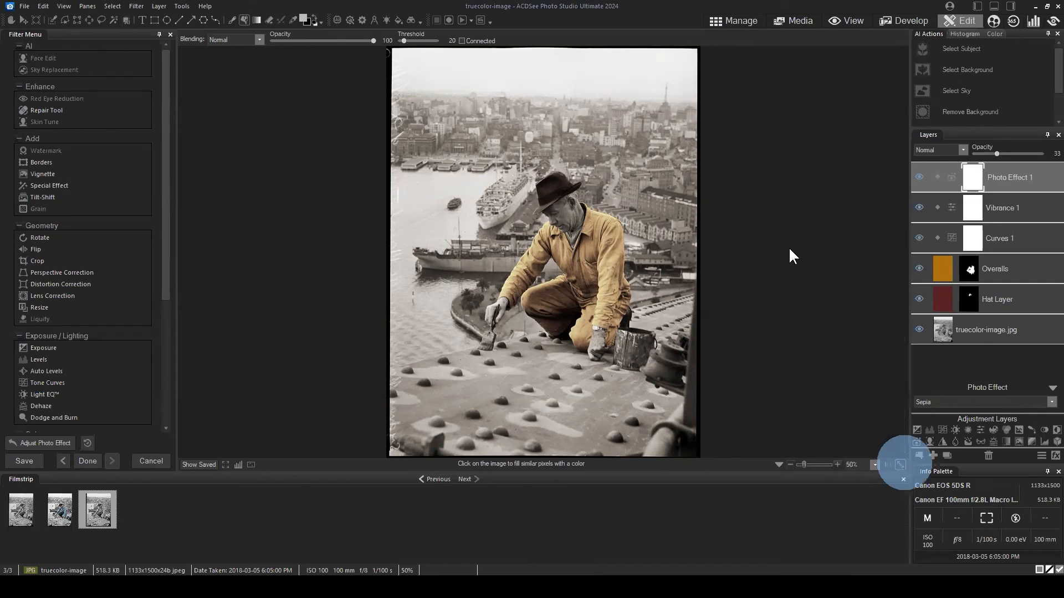
{"action": "left_click", "coordinate": [919, 177]}
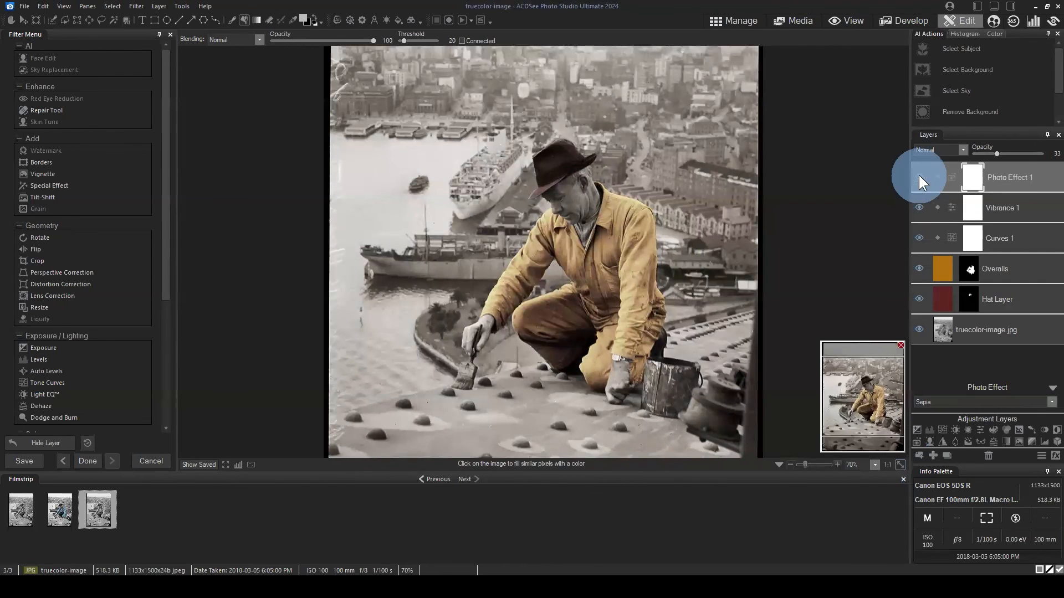
{"action": "scroll", "coordinate": [818, 280], "scroll_direction": "up", "scroll_amount": 2}
{"action": "left_click_drag", "start_coordinate": [856, 397], "coordinate": [880, 386]}
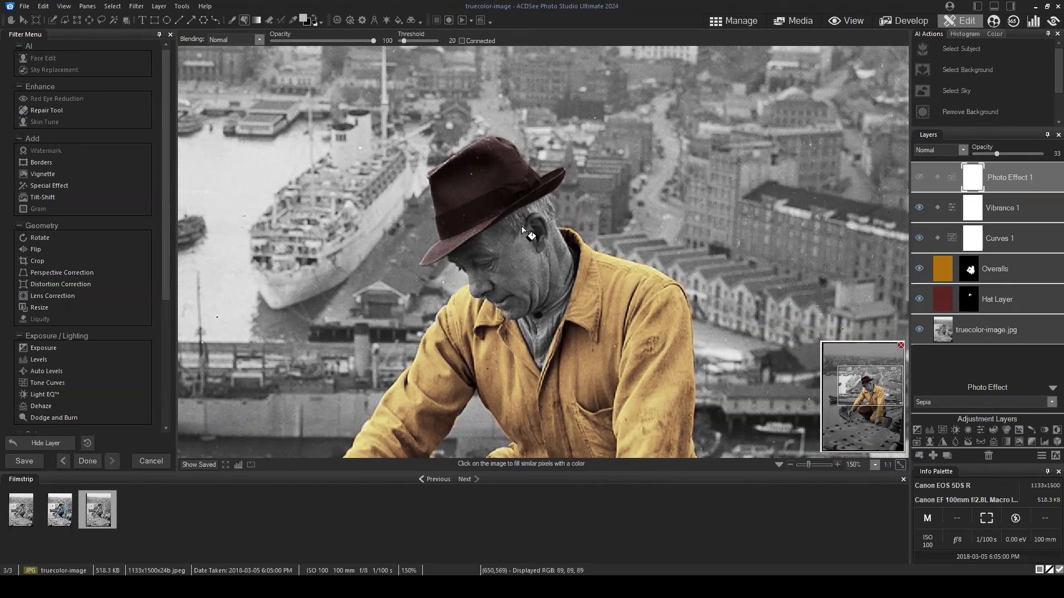
- Set the foreground colour to a light peach skin tone with a hue of 24
{"action": "left_click", "coordinate": [304, 19]}
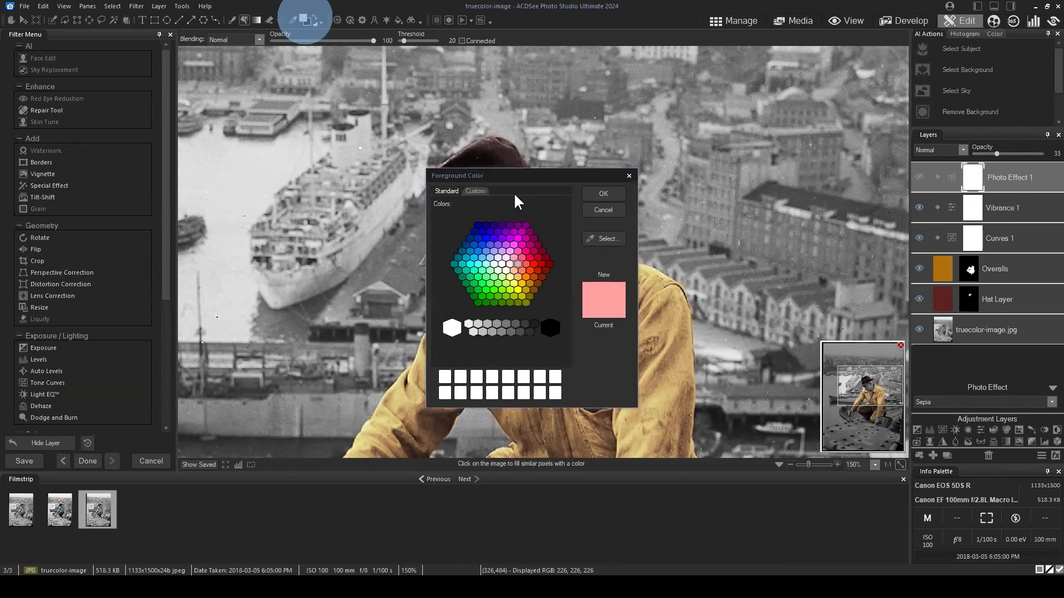
{"action": "left_click", "coordinate": [475, 191]}
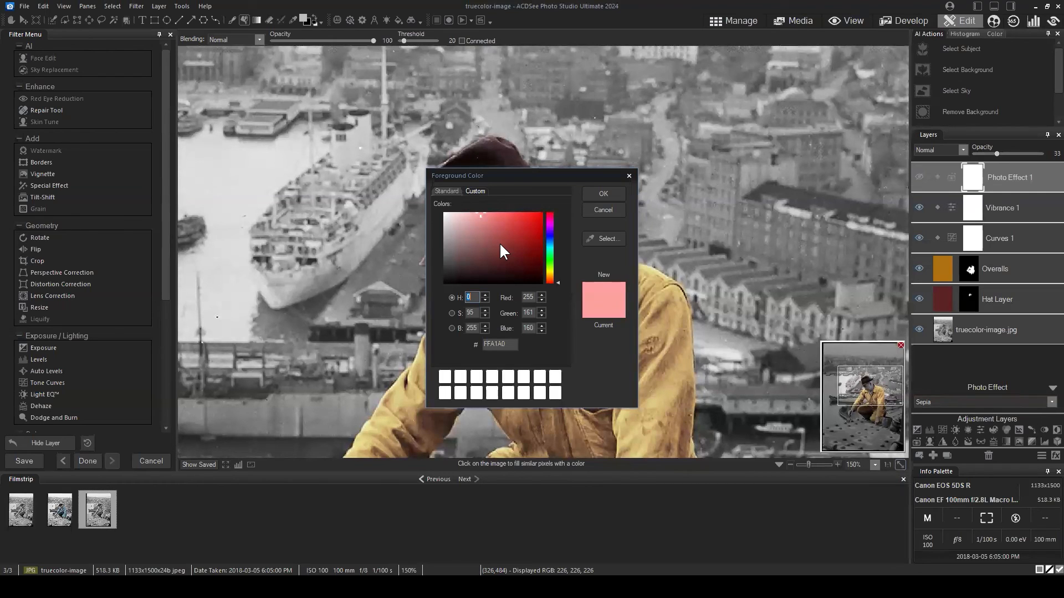
{"action": "left_click", "coordinate": [604, 239]}
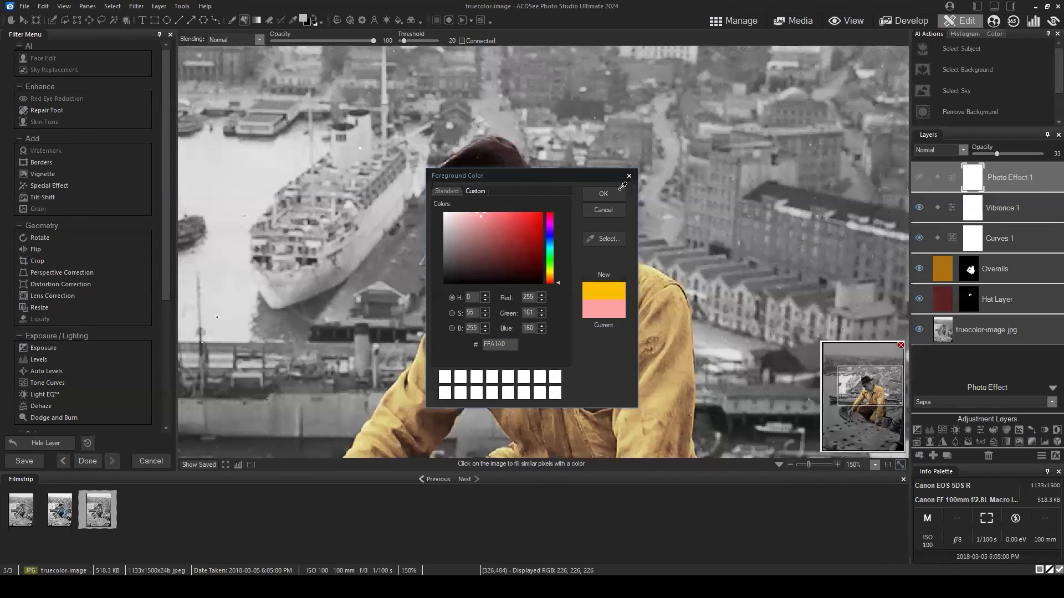
{"action": "left_click", "coordinate": [580, 204]}
{"action": "left_click_drag", "start_coordinate": [557, 281], "coordinate": [554, 275]}
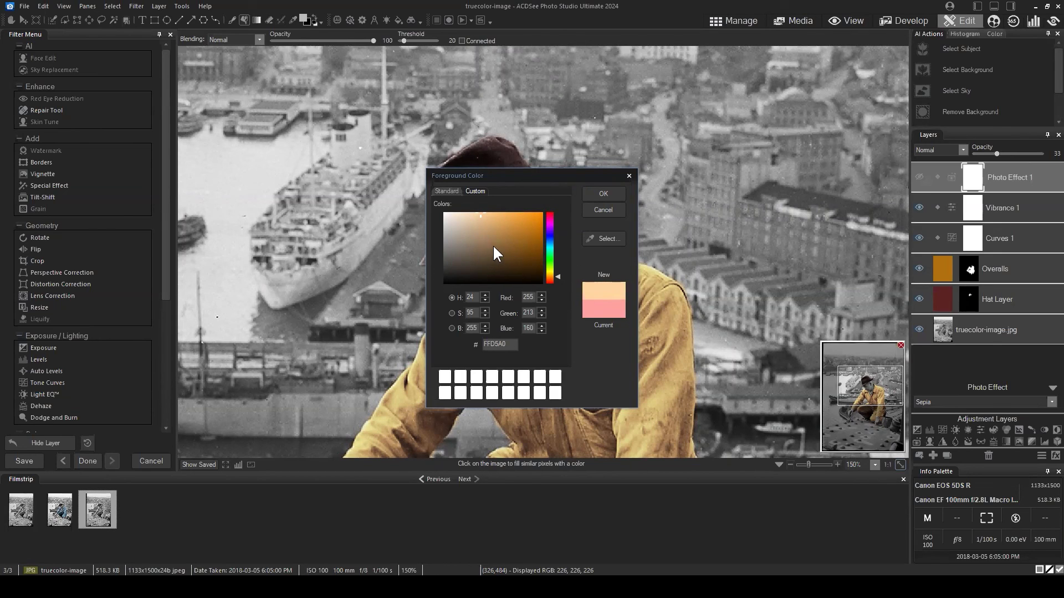
{"action": "mouse_move", "coordinate": [478, 222]}
{"action": "left_mouse_down"}
{"action": "mouse_move", "coordinate": [483, 274]}
{"action": "mouse_move", "coordinate": [480, 203]}
{"action": "mouse_move", "coordinate": [481, 278]}
{"action": "mouse_move", "coordinate": [475, 216]}
{"action": "left_mouse_up"}
{"action": "left_click", "coordinate": [594, 193]}
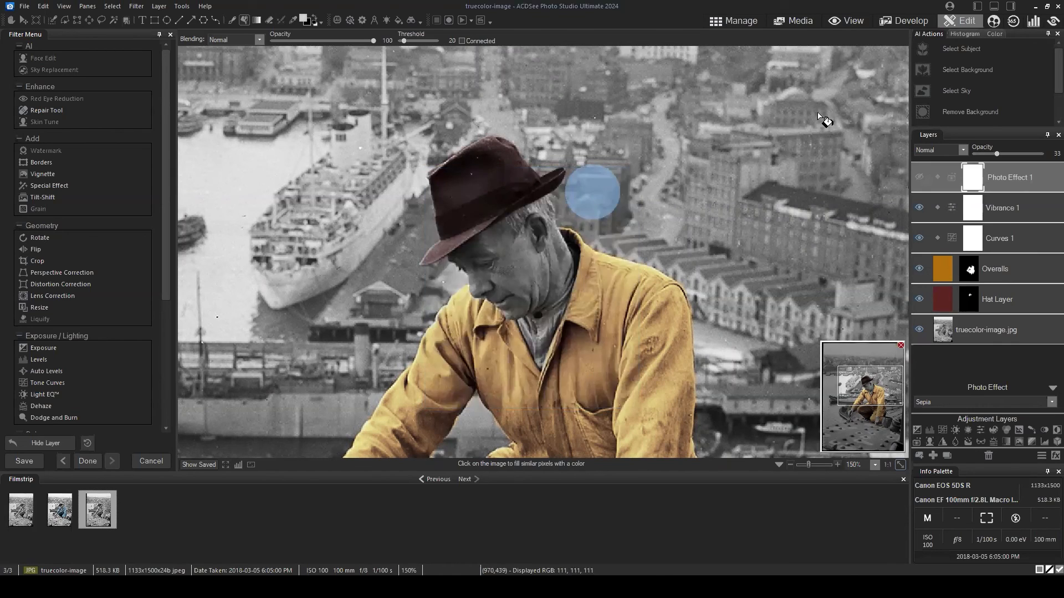
- Add a blank layer at the top of the layer stack and fill it completely with the peach skin colour
{"action": "left_click", "coordinate": [932, 455]}
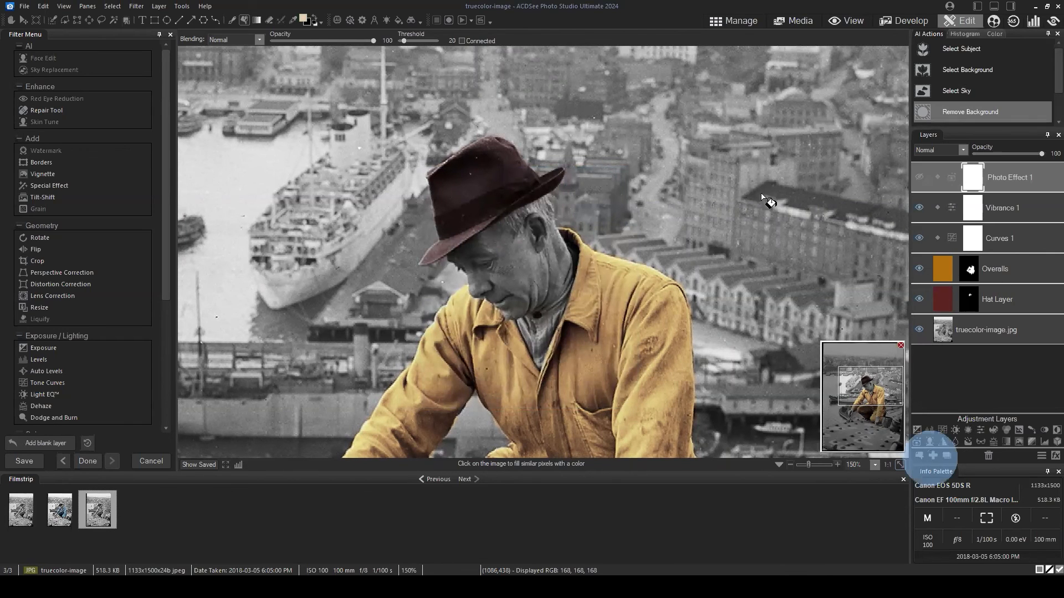
{"action": "scroll", "coordinate": [610, 221], "scroll_direction": "up", "scroll_amount": 2}
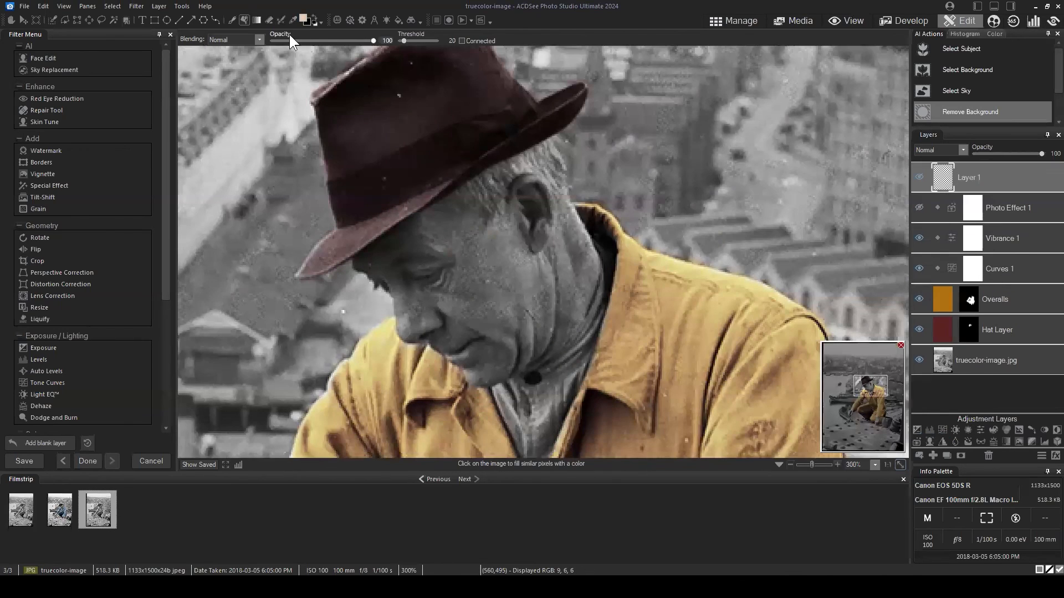
{"action": "left_click", "coordinate": [232, 20]}
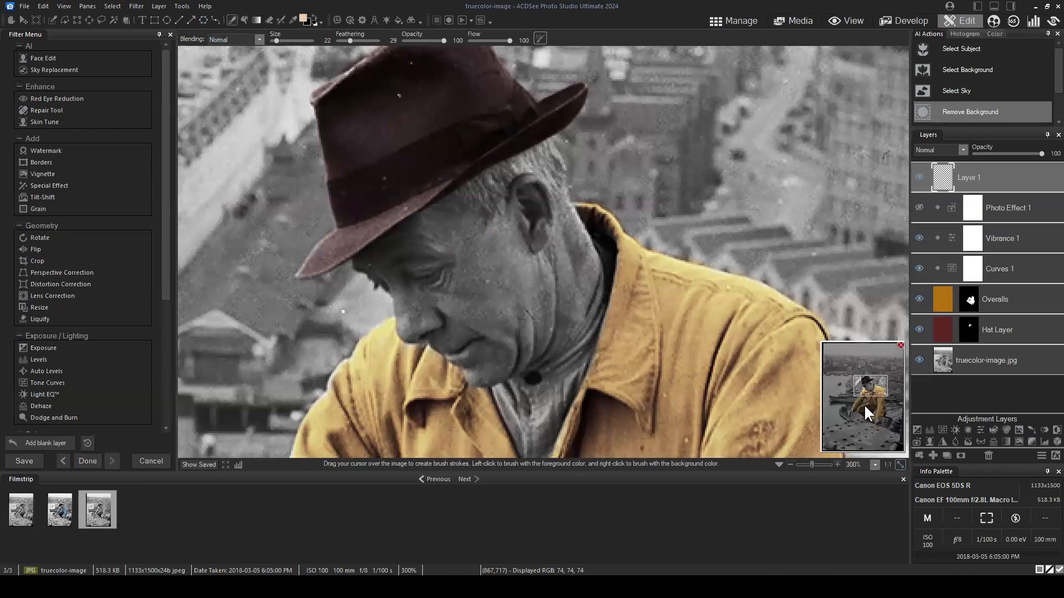
{"action": "mouse_move", "coordinate": [863, 404]}
{"action": "left_mouse_down"}
{"action": "mouse_move", "coordinate": [859, 382]}
{"action": "mouse_move", "coordinate": [868, 397]}
{"action": "left_mouse_up"}
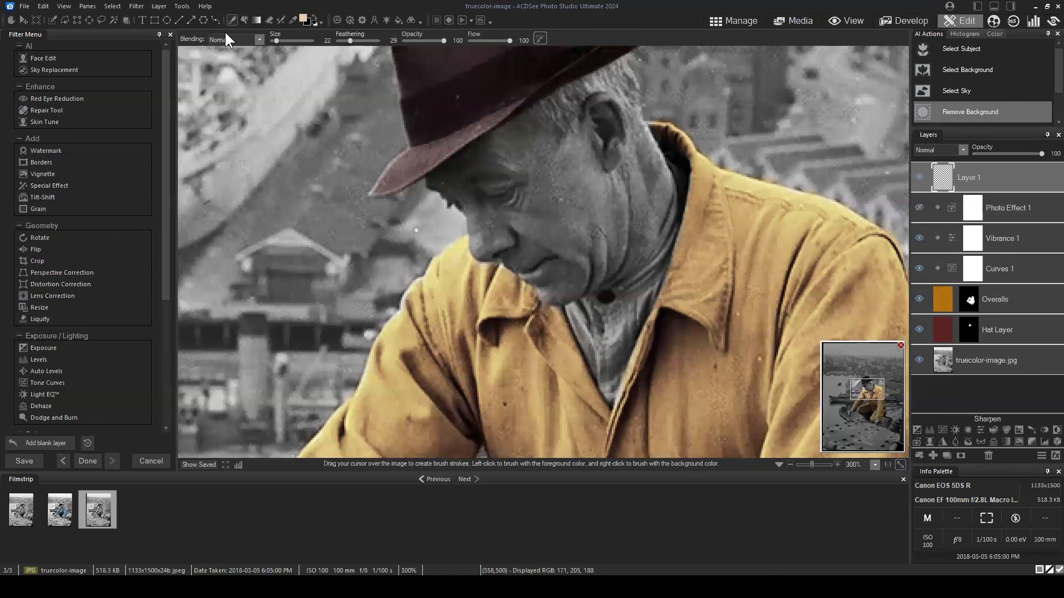
{"action": "left_click", "coordinate": [245, 20]}
{"action": "left_click", "coordinate": [645, 201]}
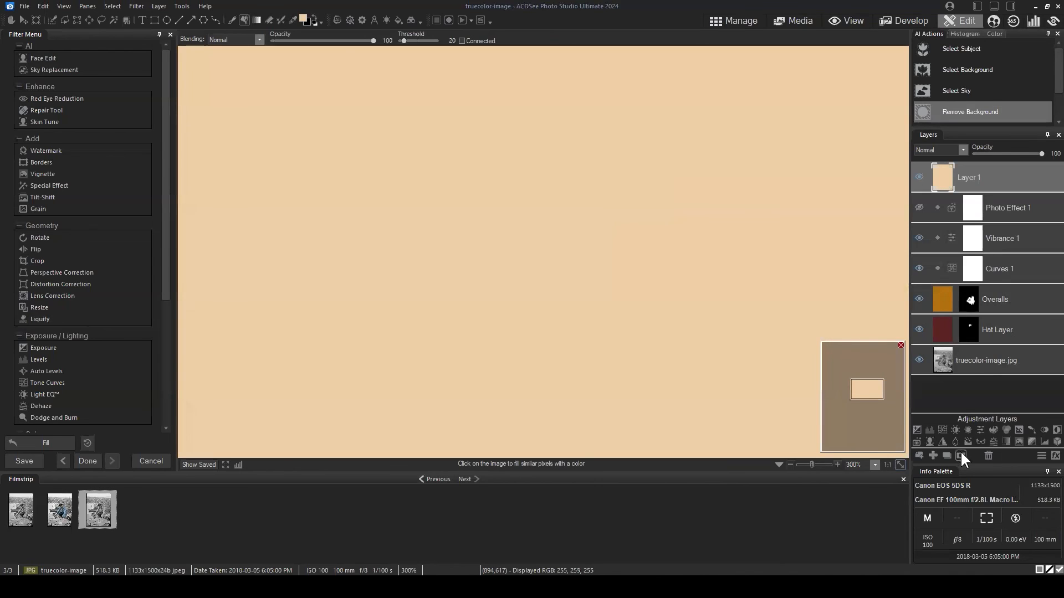
- Add a layer mask to the peach-filled layer and invert it to black
{"action": "left_click", "coordinate": [962, 455]}
{"action": "right_click", "coordinate": [970, 177]}
{"action": "left_click", "coordinate": [963, 314]}
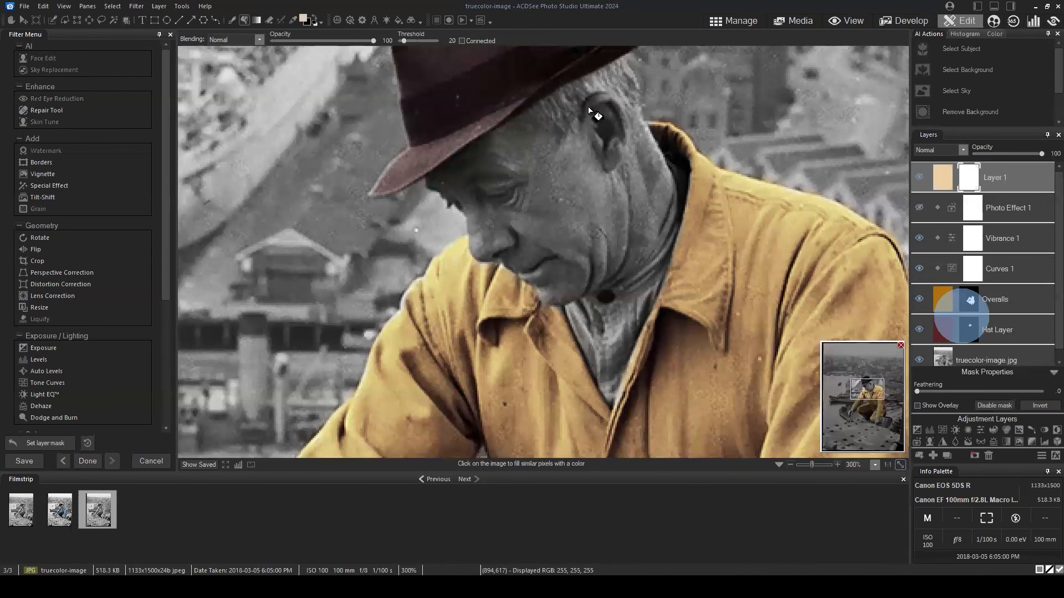
- Try a white brush stroke on the peach layer's mask over the worker's cheek and undo it
{"action": "left_click", "coordinate": [233, 19]}
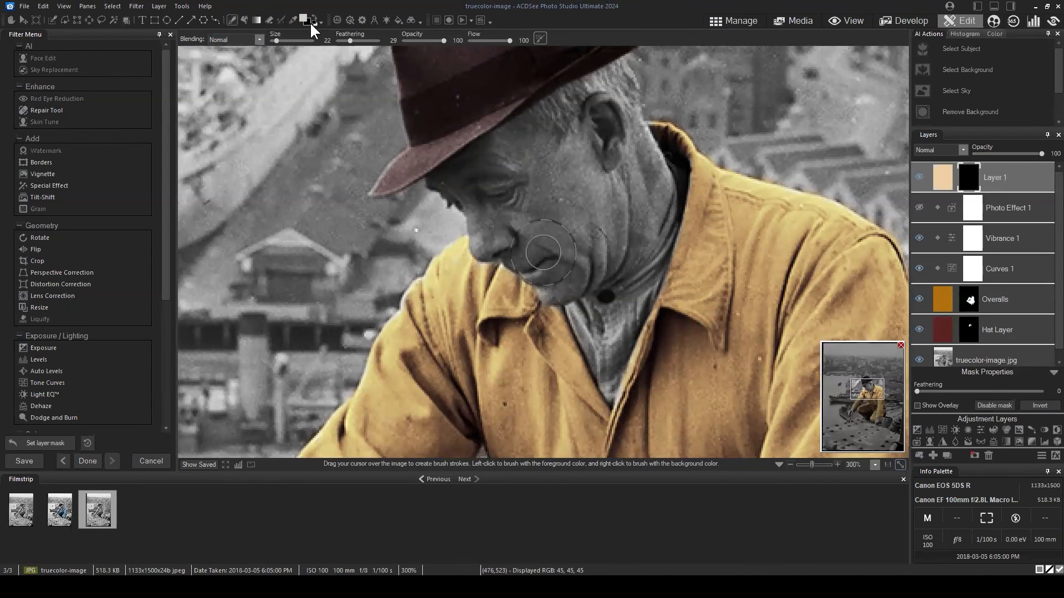
{"action": "left_click_drag", "start_coordinate": [565, 172], "coordinate": [587, 196]}
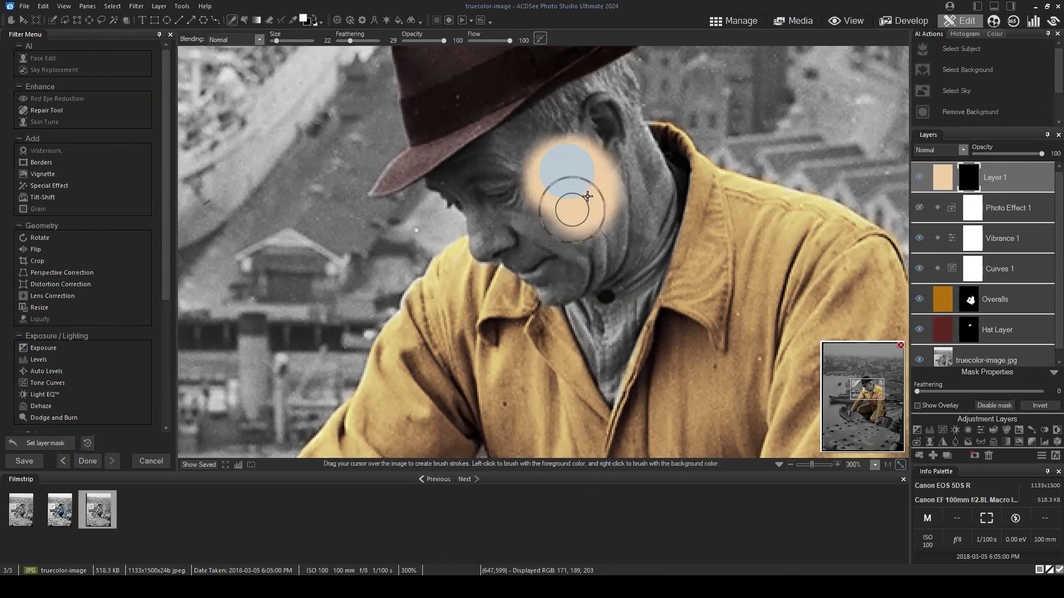
{"action": "key", "text": "ctrl+z"}
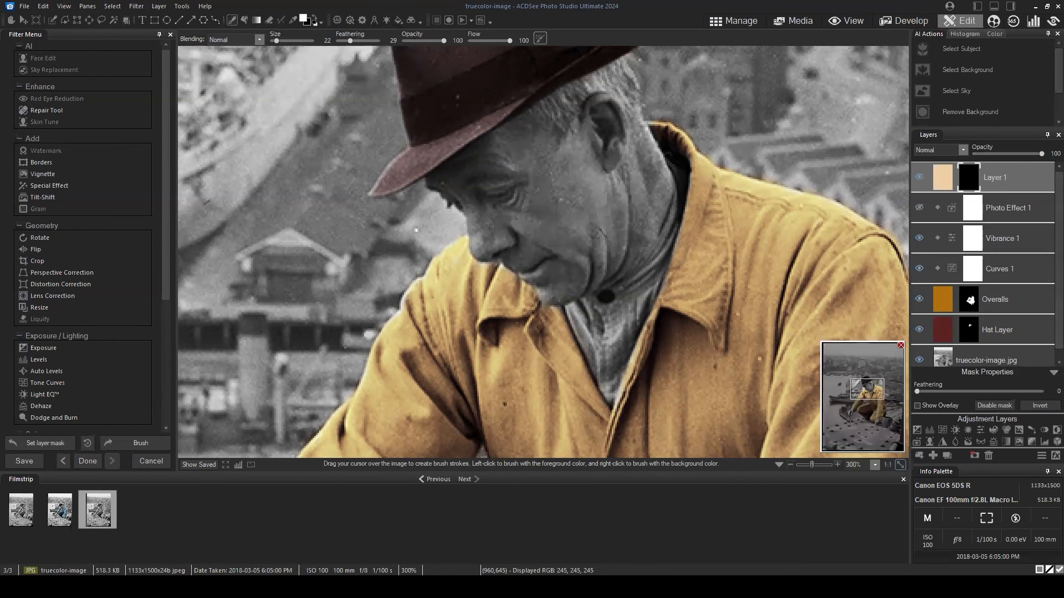
- Set the peach layer to Soft light, paint its mask white over the worker's face and neck, and lower its opacity to 55
{"action": "left_click", "coordinate": [964, 149]}
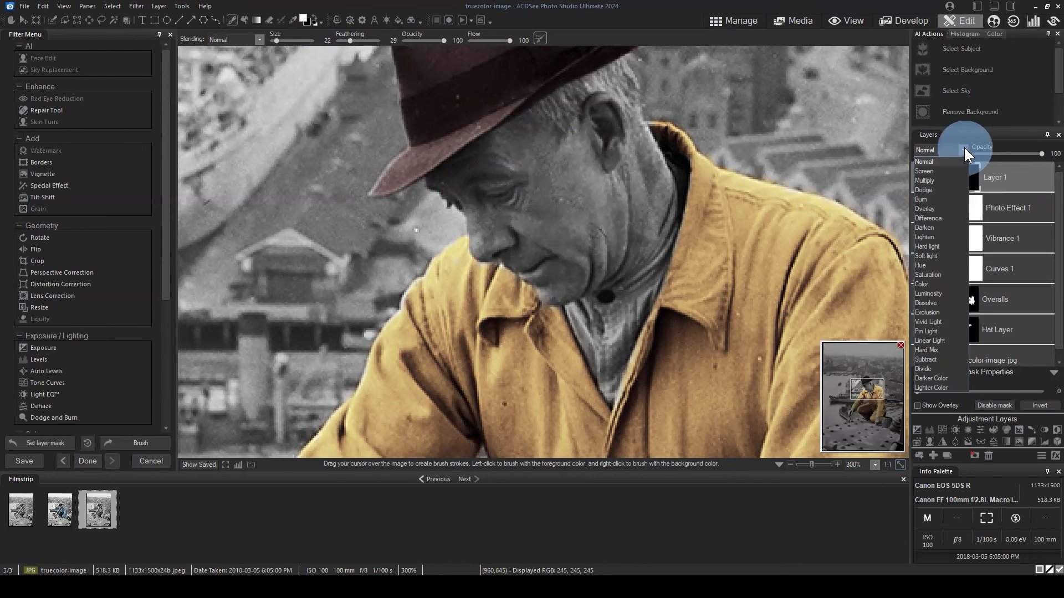
{"action": "left_click", "coordinate": [935, 254]}
{"action": "mouse_move", "coordinate": [562, 210]}
{"action": "left_mouse_down"}
{"action": "mouse_move", "coordinate": [560, 181]}
{"action": "mouse_move", "coordinate": [613, 185]}
{"action": "mouse_move", "coordinate": [573, 144]}
{"action": "mouse_move", "coordinate": [627, 199]}
{"action": "mouse_move", "coordinate": [604, 289]}
{"action": "mouse_move", "coordinate": [576, 266]}
{"action": "mouse_move", "coordinate": [549, 266]}
{"action": "mouse_move", "coordinate": [529, 182]}
{"action": "left_mouse_up"}
{"action": "left_click", "coordinate": [1010, 153]}
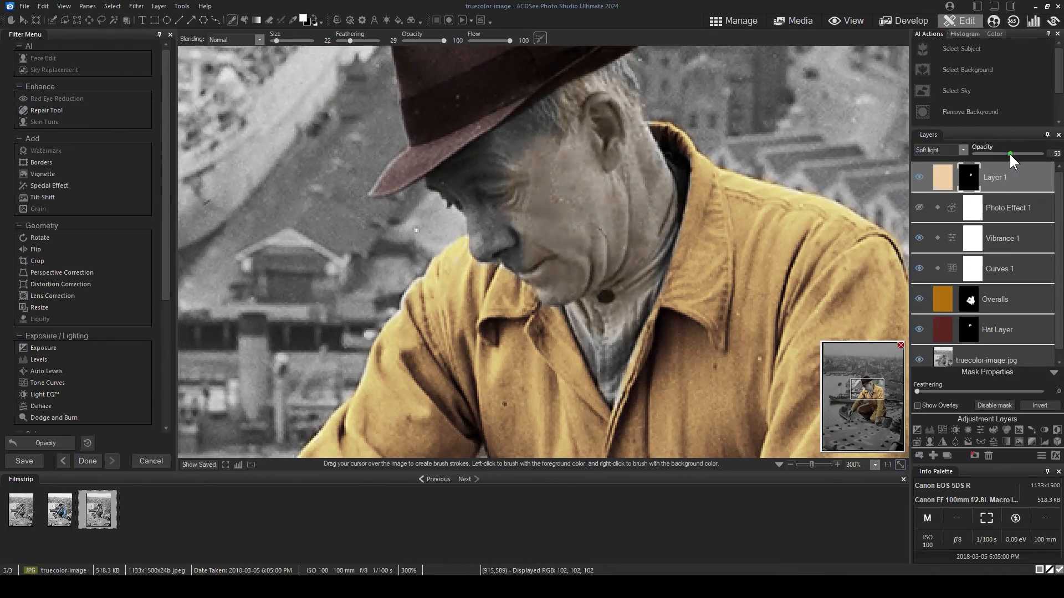
{"action": "left_click", "coordinate": [1012, 153]}
- Try the Lighten and Color blend modes on the peach skin layer and return it to Soft light
{"action": "left_click", "coordinate": [962, 150]}
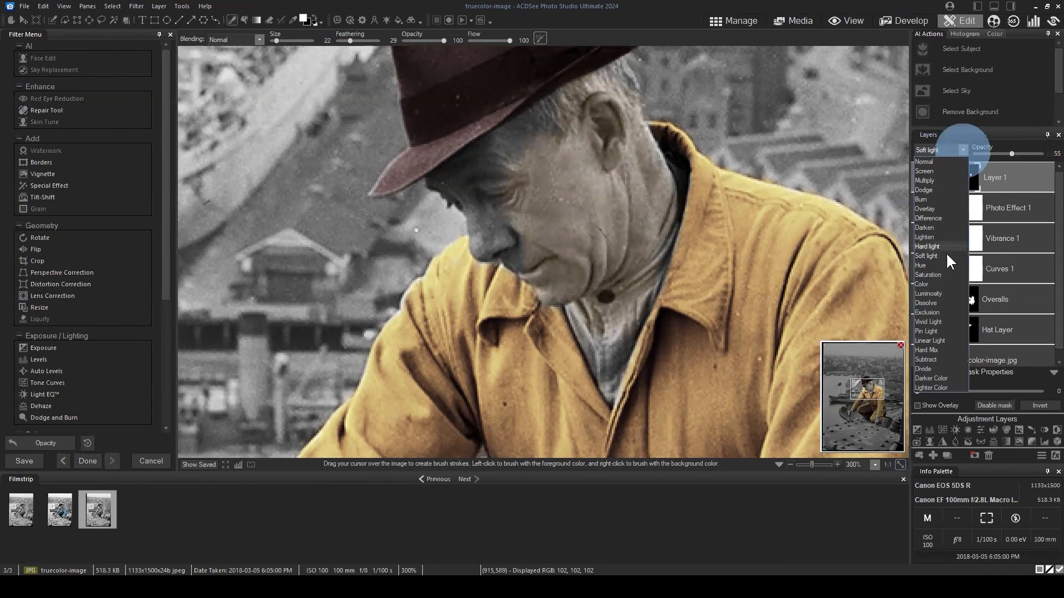
{"action": "left_click", "coordinate": [937, 240]}
{"action": "left_click", "coordinate": [952, 151]}
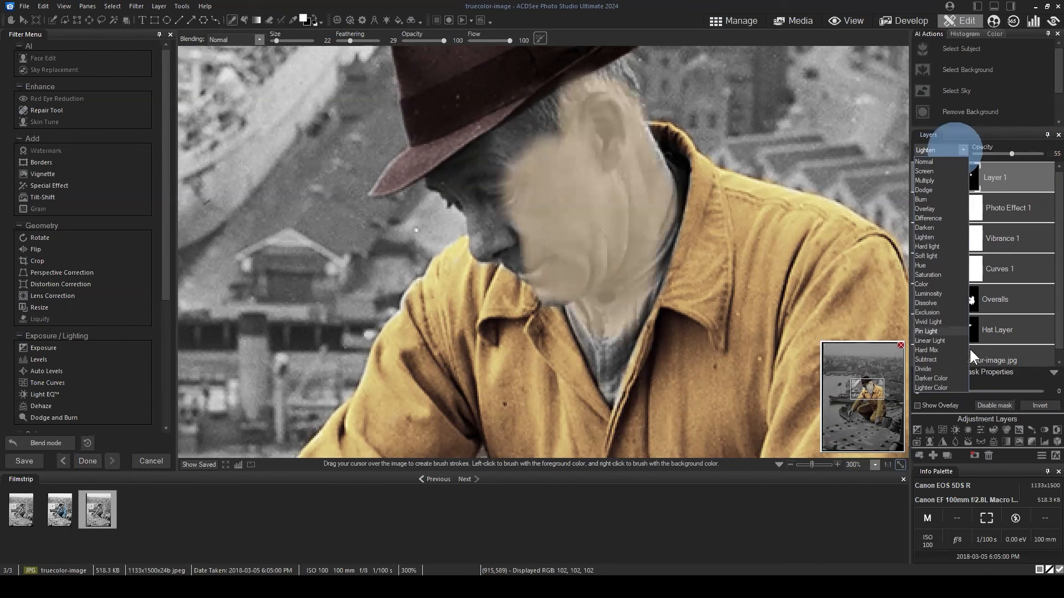
{"action": "left_click", "coordinate": [924, 291]}
{"action": "left_click", "coordinate": [957, 150]}
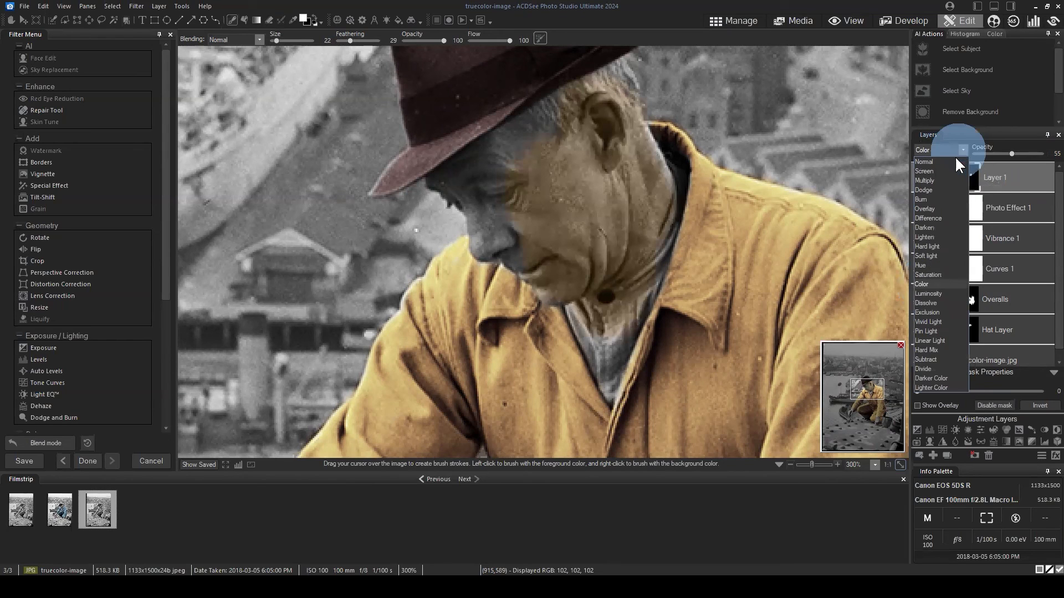
{"action": "left_click", "coordinate": [931, 256]}
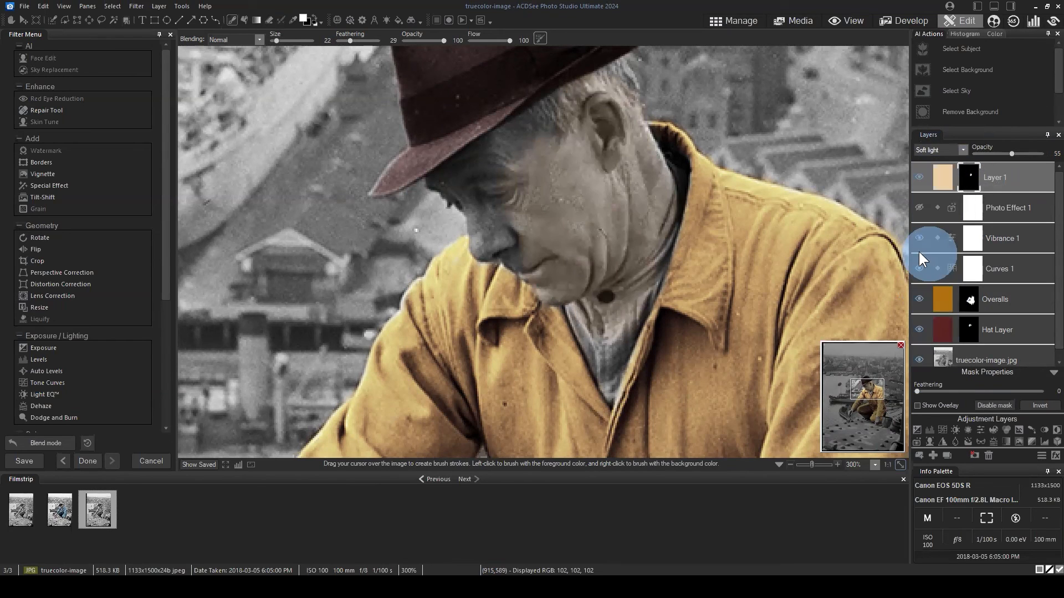
- Raise the skin layer's opacity to 70 and refill the layer itself, not its mask, with the peach colour E0BD9E
{"action": "left_click", "coordinate": [1013, 154]}
{"action": "left_click_drag", "start_coordinate": [1013, 154], "coordinate": [1022, 154]}
{"action": "left_click", "coordinate": [944, 176]}
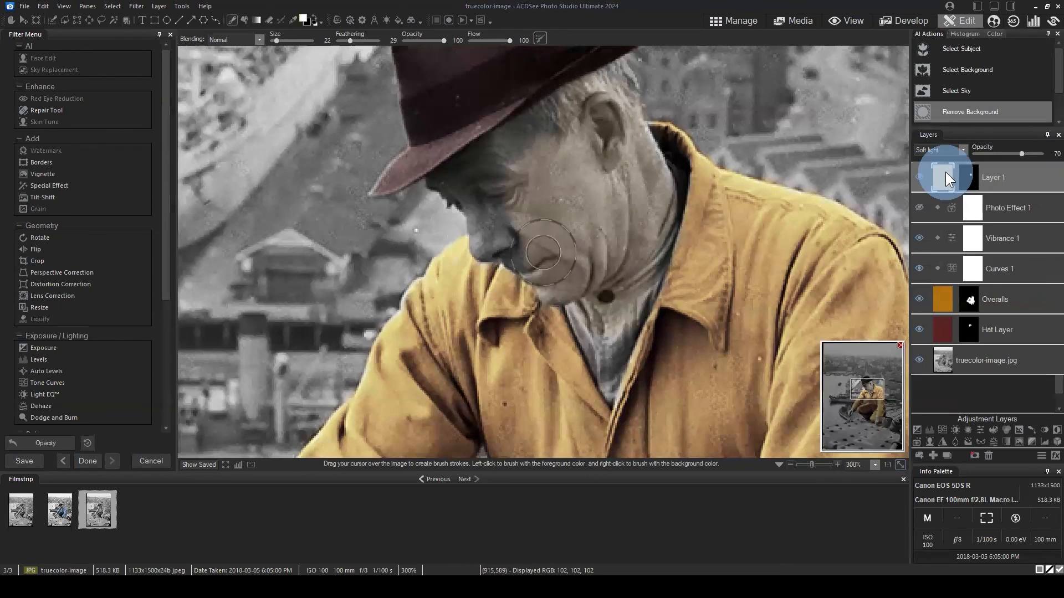
{"action": "left_click", "coordinate": [303, 19]}
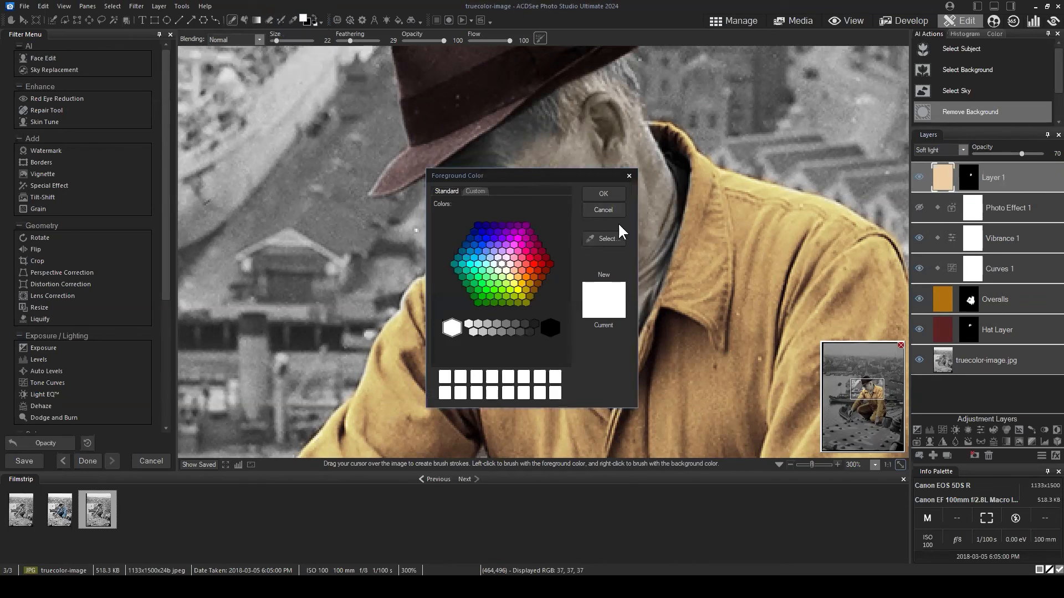
{"action": "left_click", "coordinate": [477, 192]}
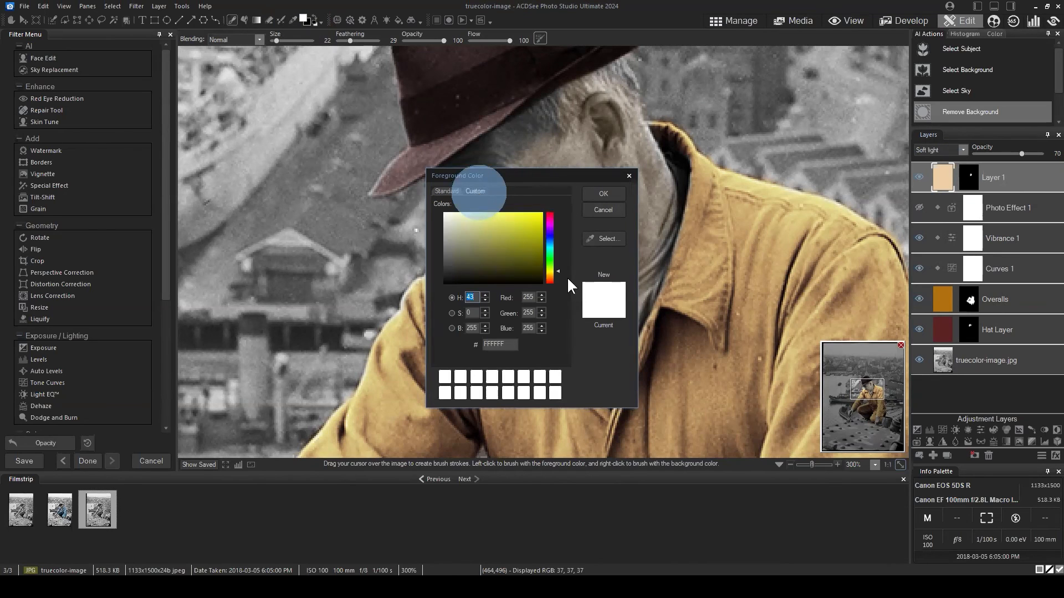
{"action": "left_click_drag", "start_coordinate": [551, 272], "coordinate": [558, 283]}
{"action": "left_click_drag", "start_coordinate": [477, 216], "coordinate": [472, 221]}
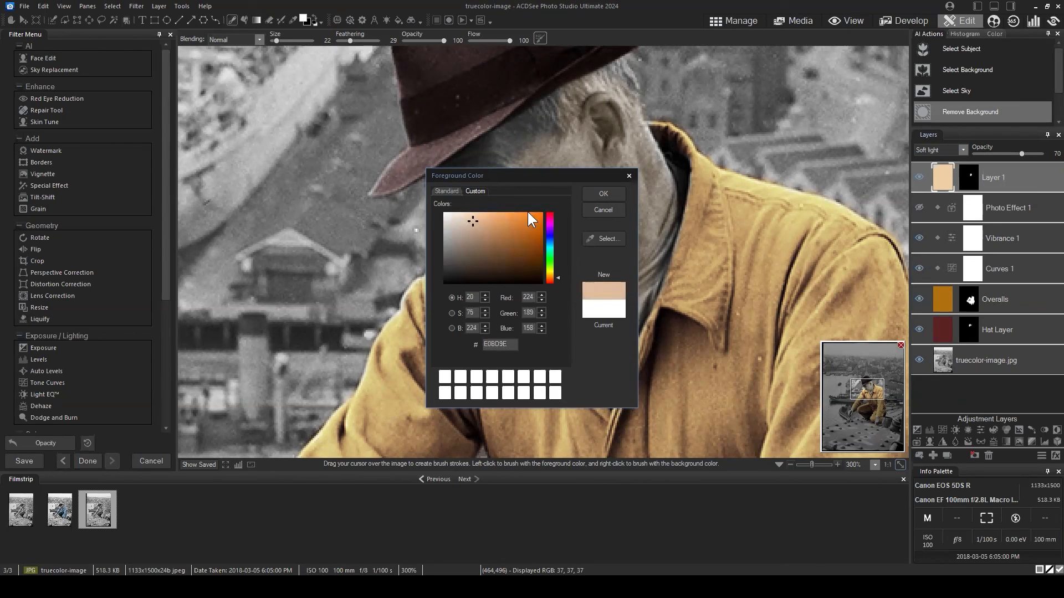
{"action": "left_click", "coordinate": [603, 193]}
{"action": "left_click", "coordinate": [587, 205]}
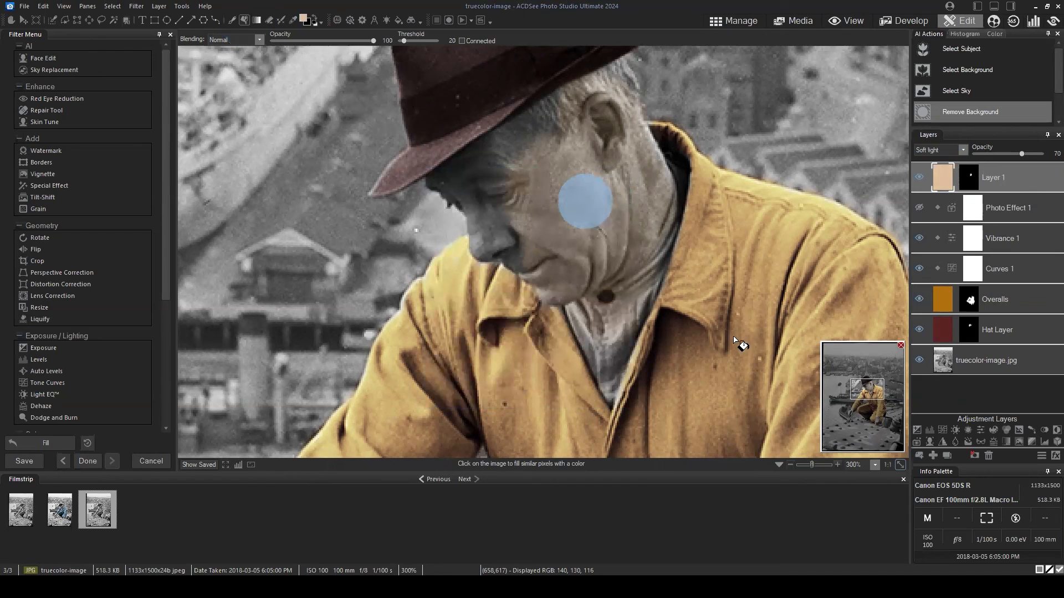
- Refill the skin layer with a darker brown of similar hue and set the layer's opacity to 62
{"action": "key", "text": "minus"}
{"action": "key", "text": "plus"}
{"action": "key", "text": "plus"}
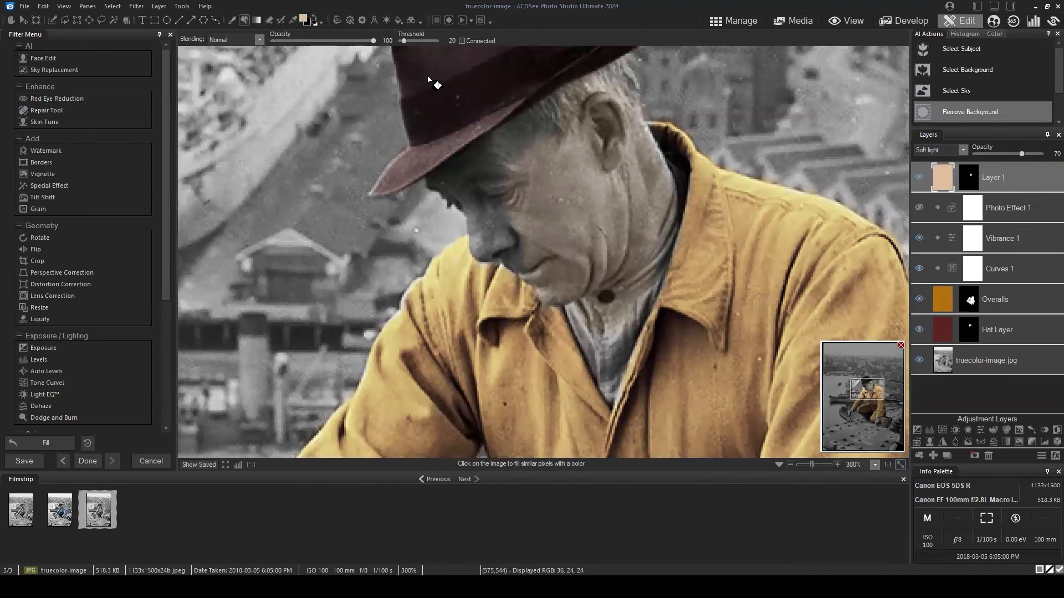
{"action": "left_click", "coordinate": [304, 19]}
{"action": "left_click", "coordinate": [472, 191]}
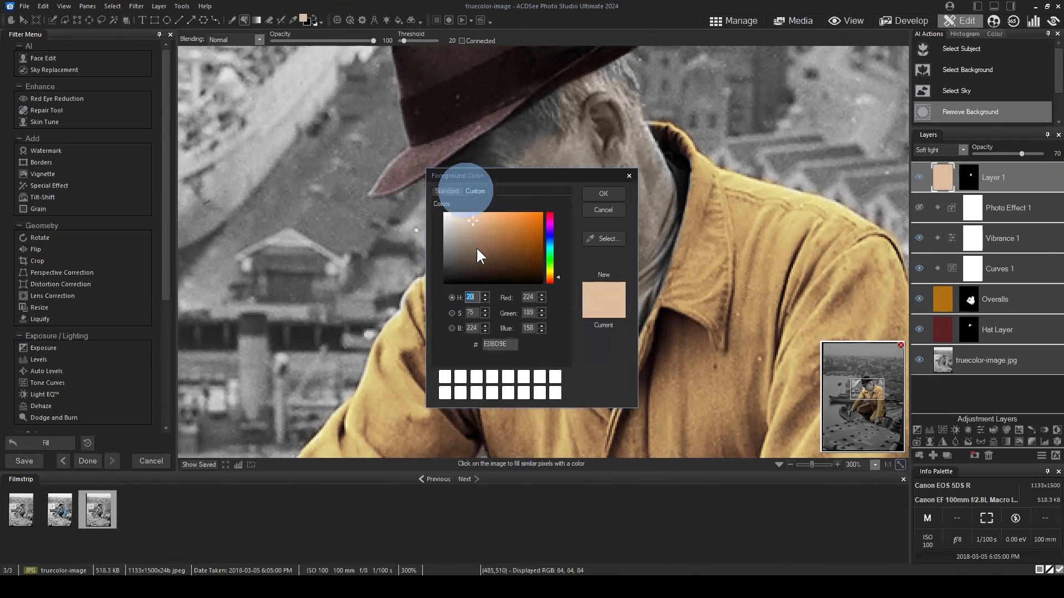
{"action": "left_click_drag", "start_coordinate": [473, 238], "coordinate": [474, 251]}
{"action": "left_click", "coordinate": [603, 193]}
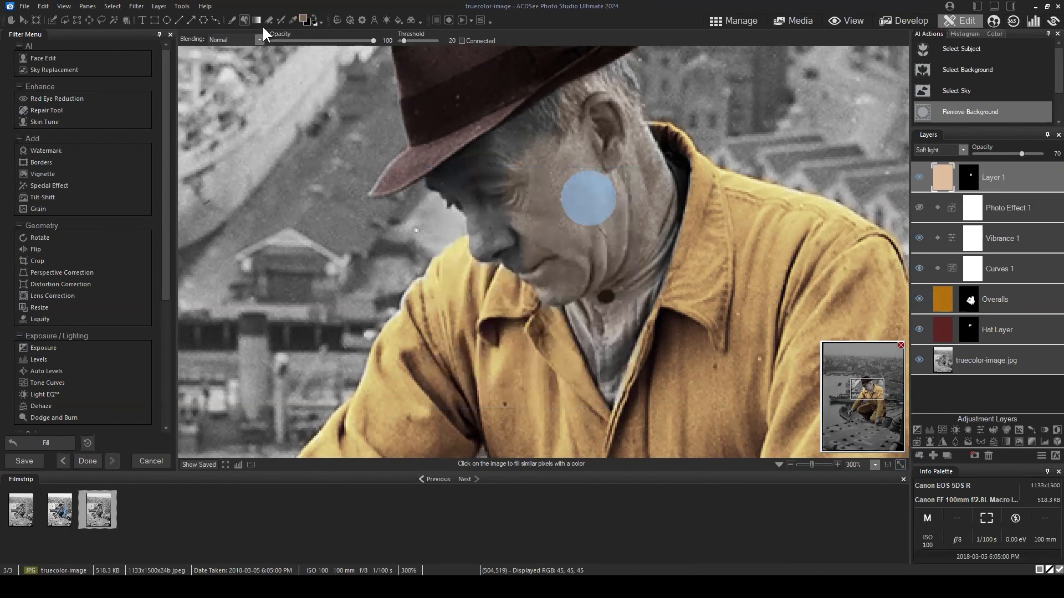
{"action": "mouse_move", "coordinate": [1021, 153]}
{"action": "left_mouse_down"}
{"action": "mouse_move", "coordinate": [1043, 155]}
{"action": "mouse_move", "coordinate": [1016, 154]}
{"action": "left_mouse_up"}
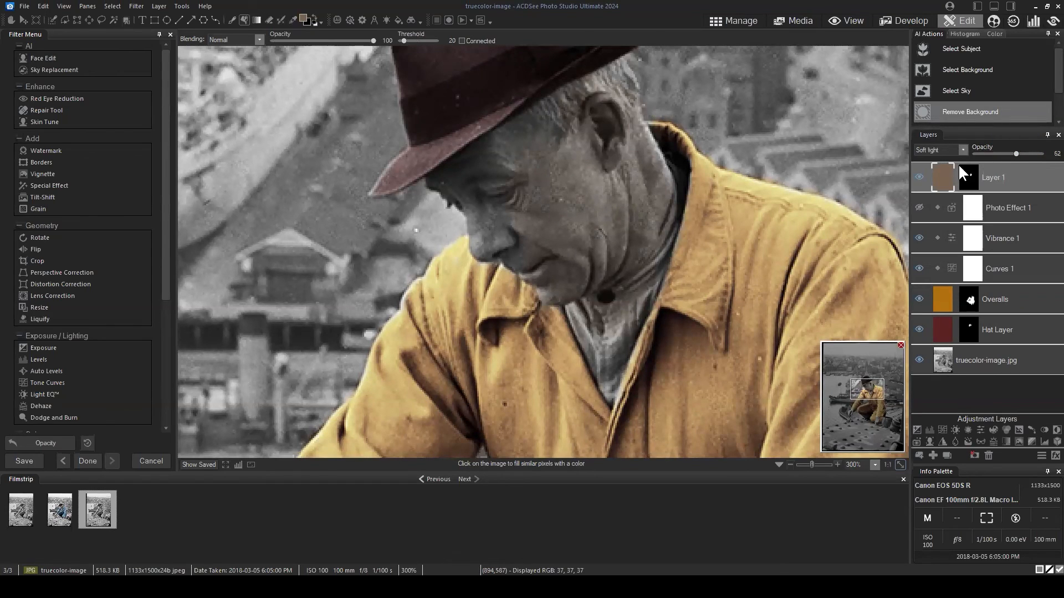
- Save the layered photo in the Colorizing folder as truecolor-image-recoloured in the ACDC file format
{"action": "scroll", "coordinate": [589, 226], "scroll_direction": "down", "scroll_amount": 1}
{"action": "scroll", "coordinate": [588, 227], "scroll_direction": "down", "scroll_amount": 1}
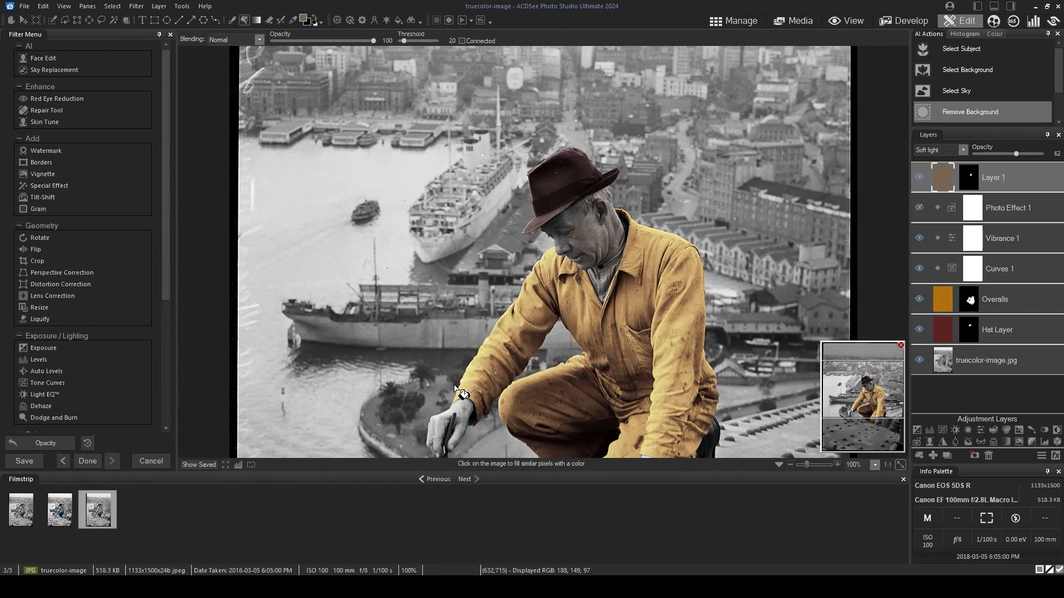
{"action": "left_click", "coordinate": [25, 12]}
{"action": "left_click", "coordinate": [49, 105]}
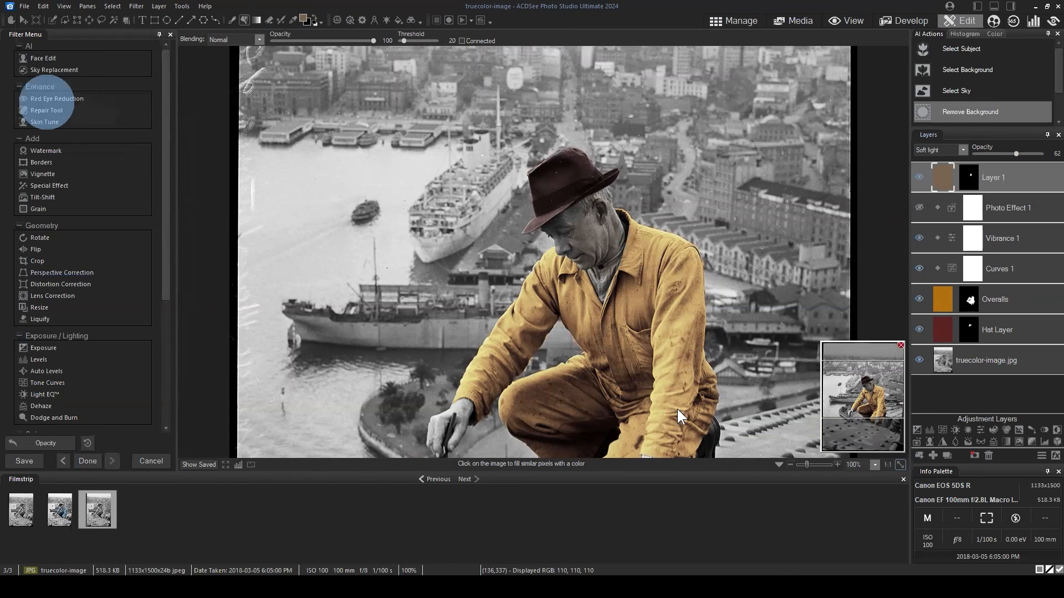
{"action": "left_click", "coordinate": [574, 295]}
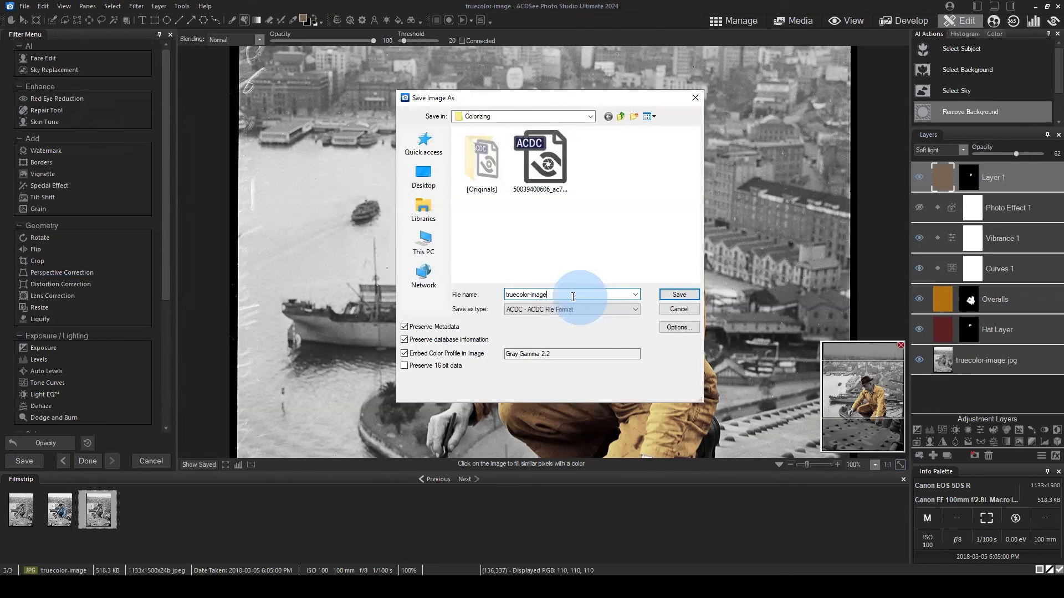
{"action": "type", "text": "-"}
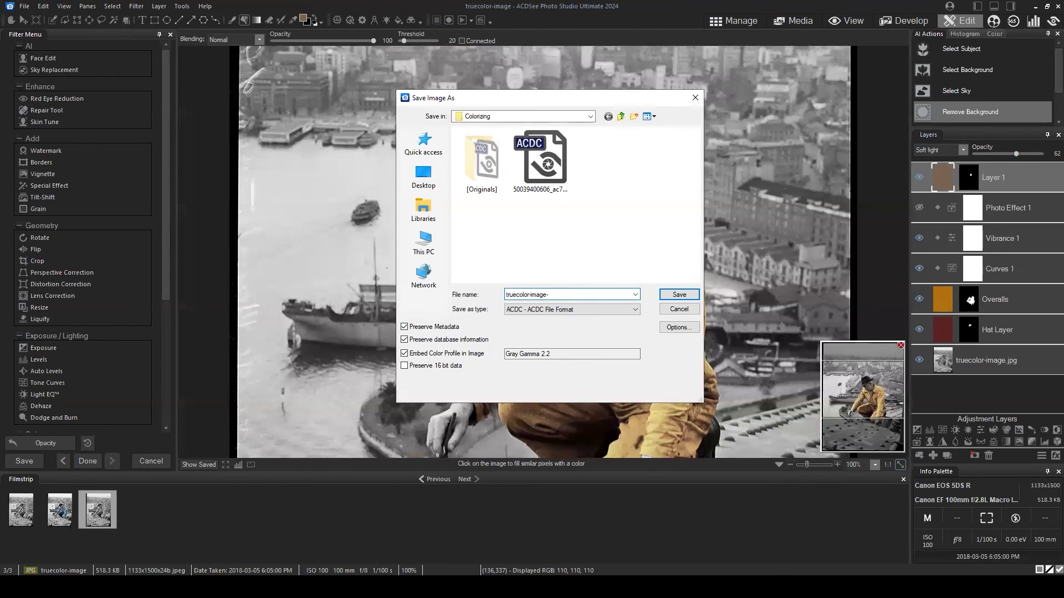
{"action": "type", "text": "recoloured"}
{"action": "left_click", "coordinate": [665, 301]}
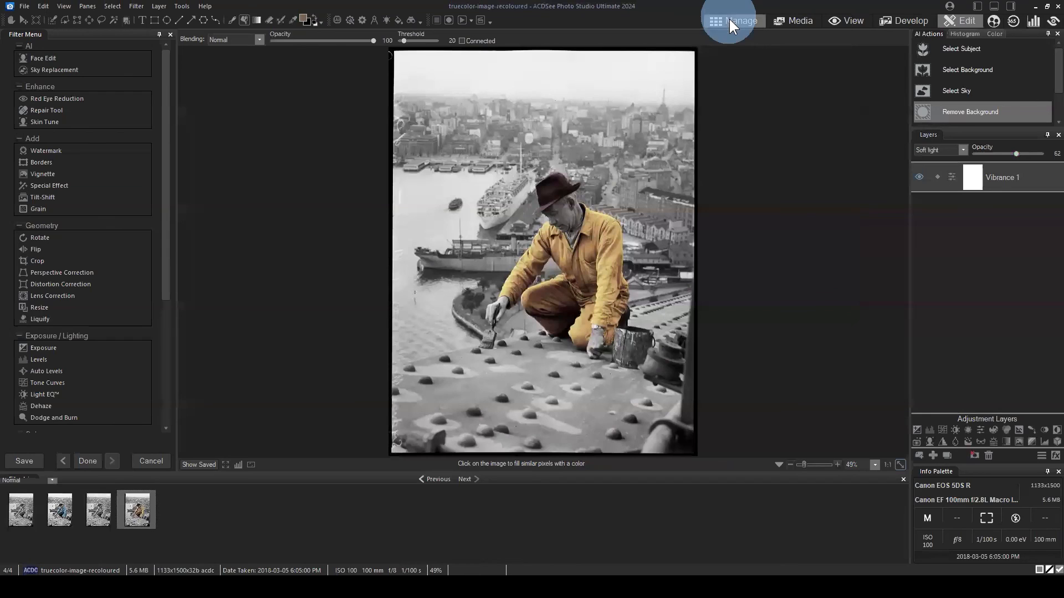
- Switch to Manage mode and look through the People folder in Pictures for a colour portrait suitable as a skin tone reference
{"action": "left_click", "coordinate": [730, 20]}
{"action": "left_click", "coordinate": [162, 53]}
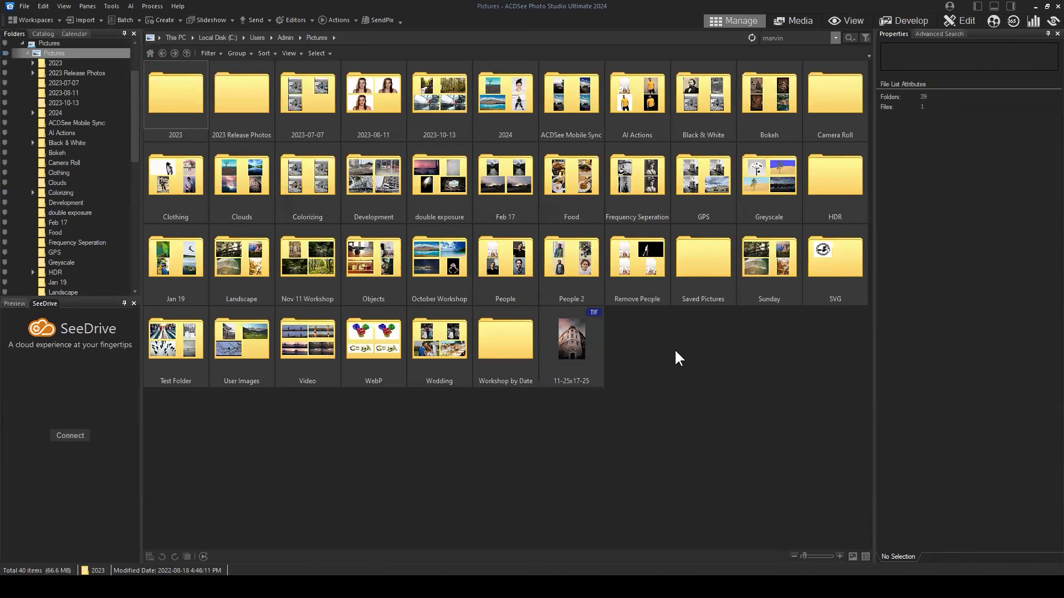
{"action": "double_click", "coordinate": [637, 99]}
{"action": "left_click", "coordinate": [160, 53]}
{"action": "double_click", "coordinate": [507, 267]}
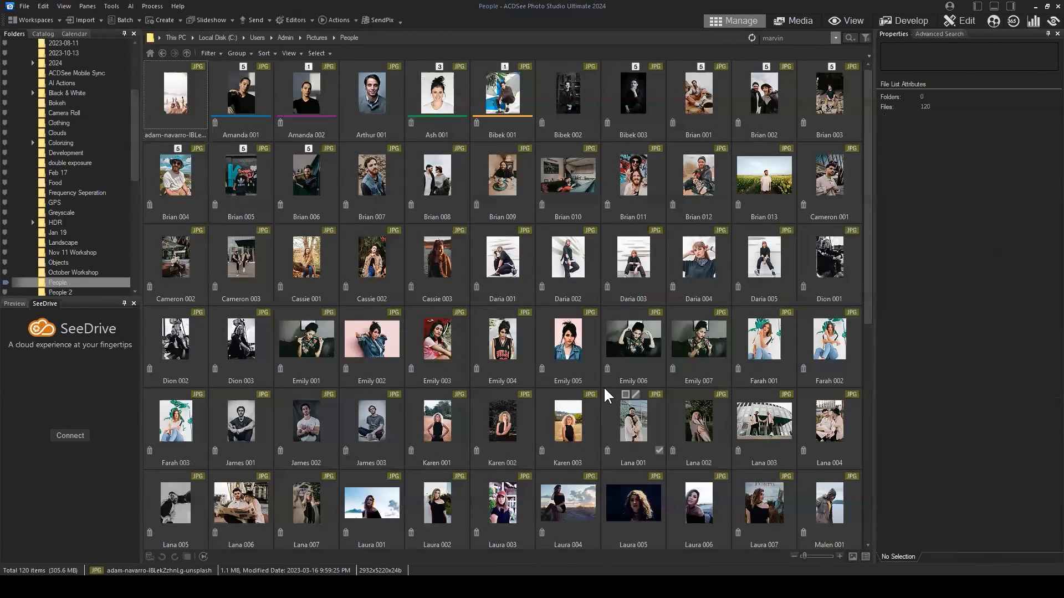
{"action": "scroll", "coordinate": [607, 395], "scroll_direction": "down", "scroll_amount": 3}
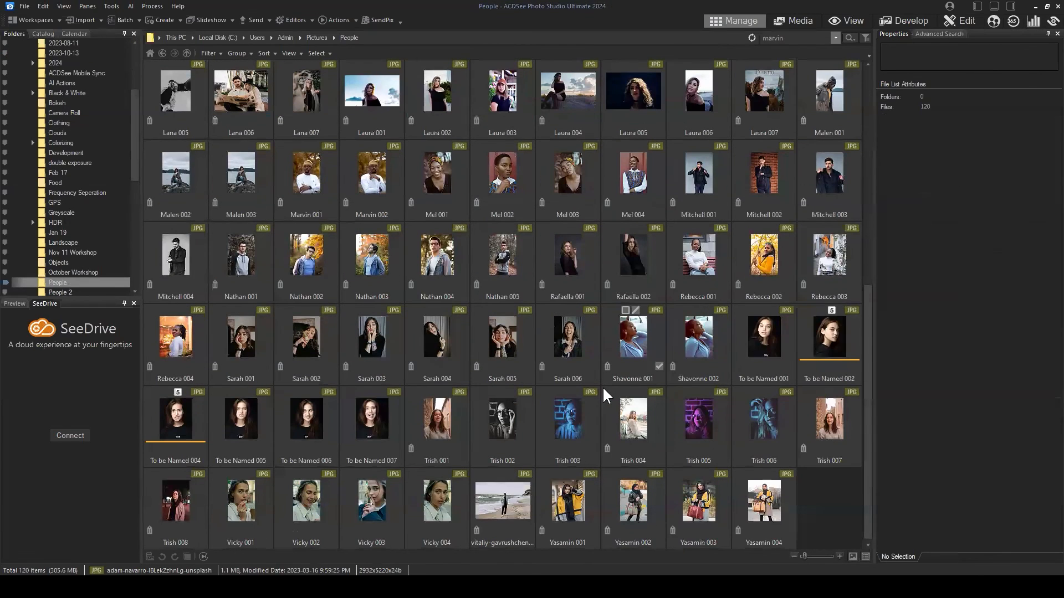
{"action": "scroll", "coordinate": [454, 333], "scroll_direction": "up", "scroll_amount": 2}
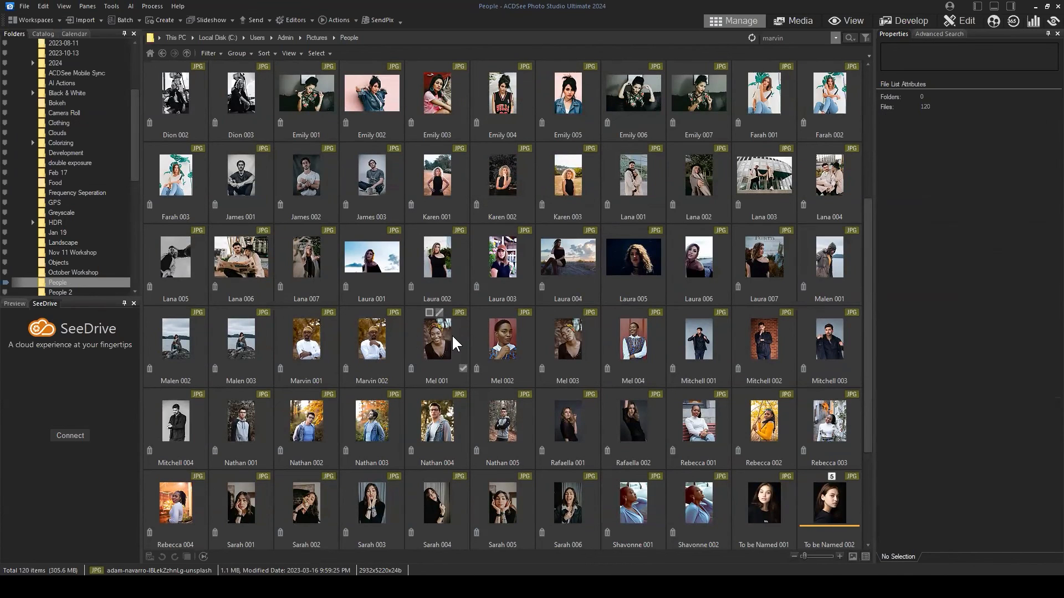
{"action": "scroll", "coordinate": [509, 322], "scroll_direction": "up", "scroll_amount": 2}
{"action": "scroll", "coordinate": [565, 310], "scroll_direction": "up", "scroll_amount": 1}
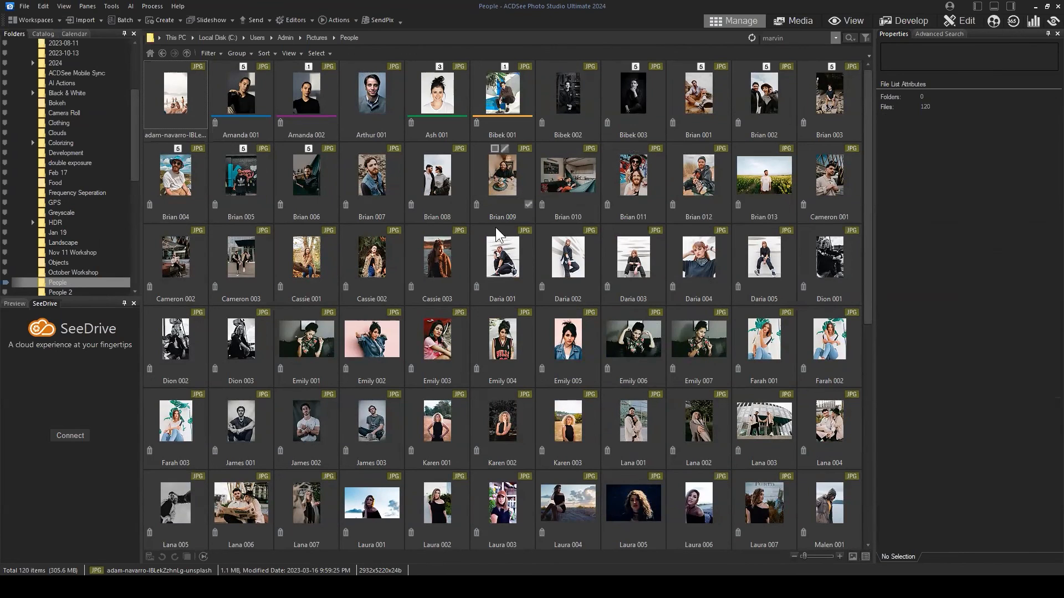
{"action": "scroll", "coordinate": [480, 233], "scroll_direction": "down", "scroll_amount": 2}
{"action": "scroll", "coordinate": [480, 233], "scroll_direction": "down", "scroll_amount": 3}
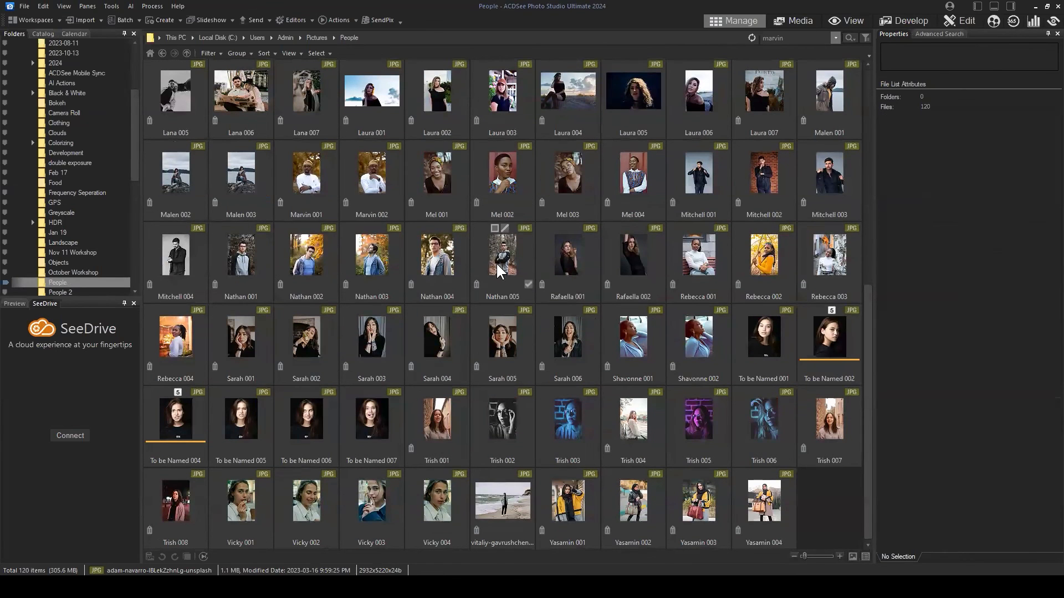
- Open the colour portrait of the bearded man facing the camera from the People 2 folder in Edit mode
{"action": "left_click", "coordinate": [150, 53]}
{"action": "double_click", "coordinate": [579, 263]}
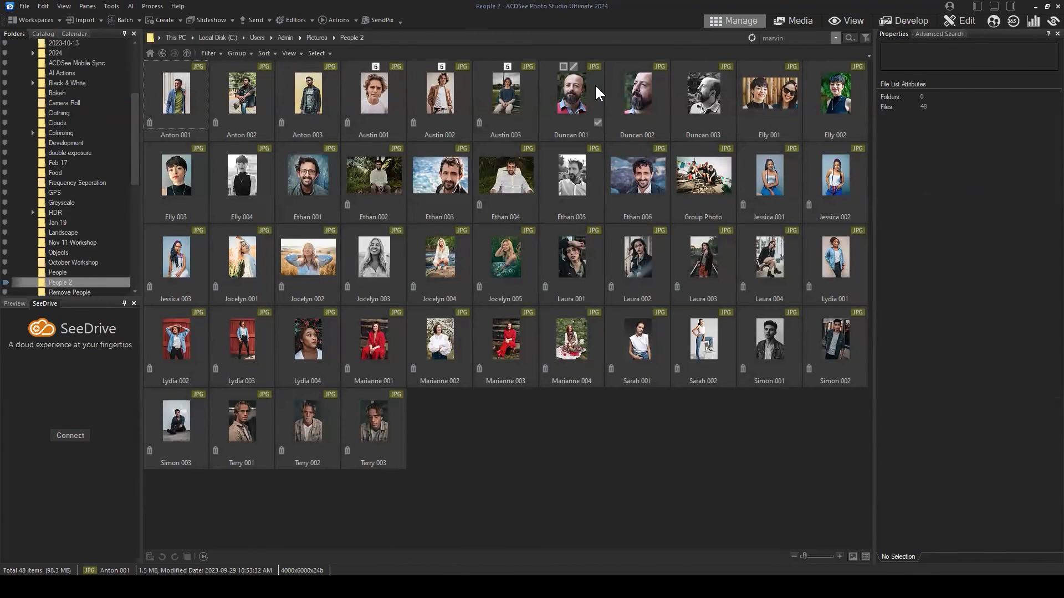
{"action": "left_click", "coordinate": [579, 85]}
{"action": "left_click", "coordinate": [955, 24]}
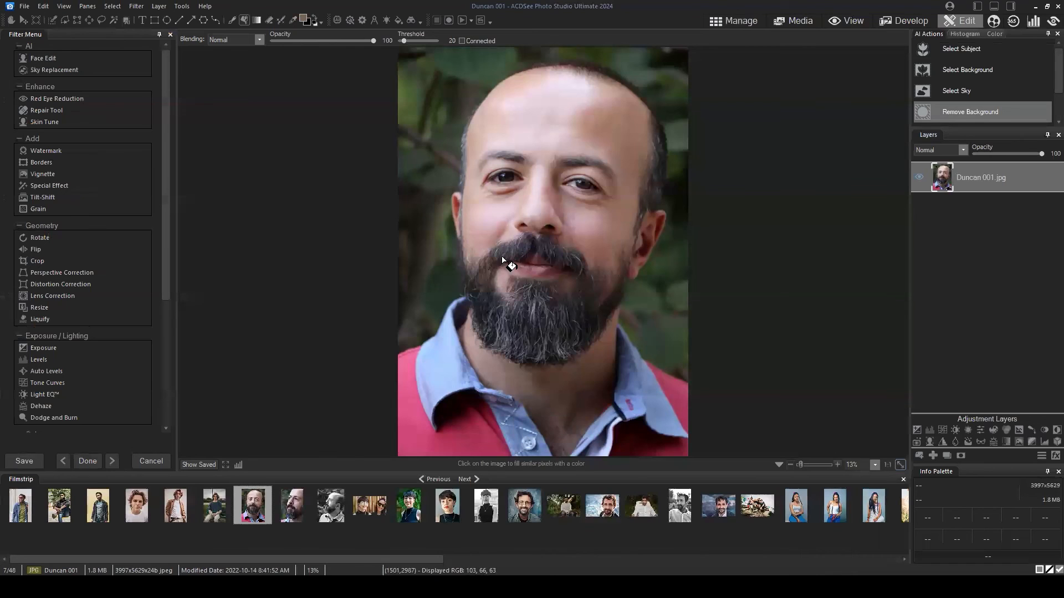
- Sample the skin tone C49F96 from the man's forehead as the foreground colour and check its hex code in the custom colour settings
{"action": "left_click", "coordinate": [293, 20]}
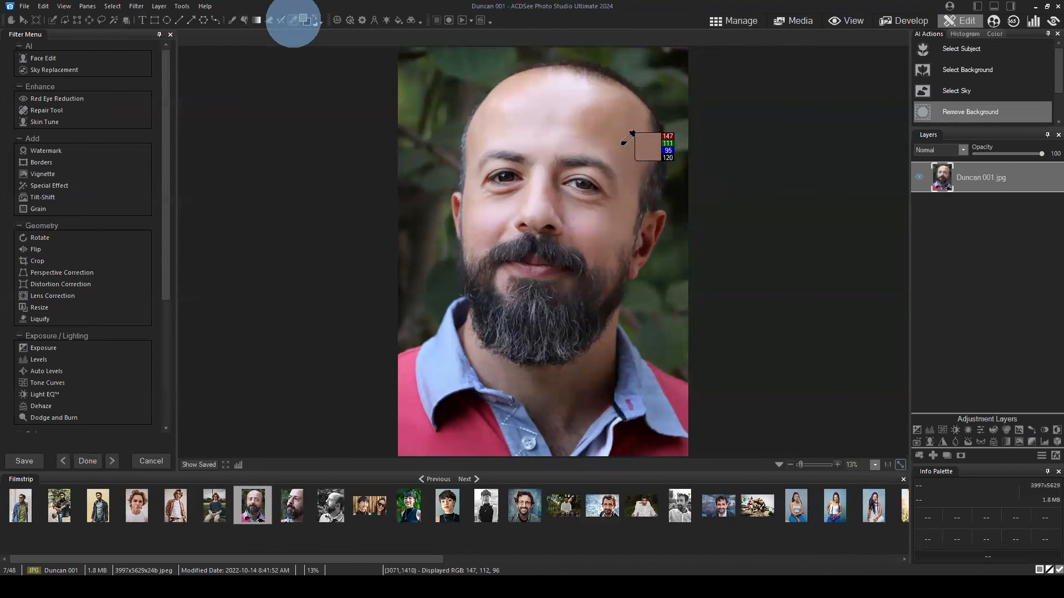
{"action": "left_click", "coordinate": [579, 121]}
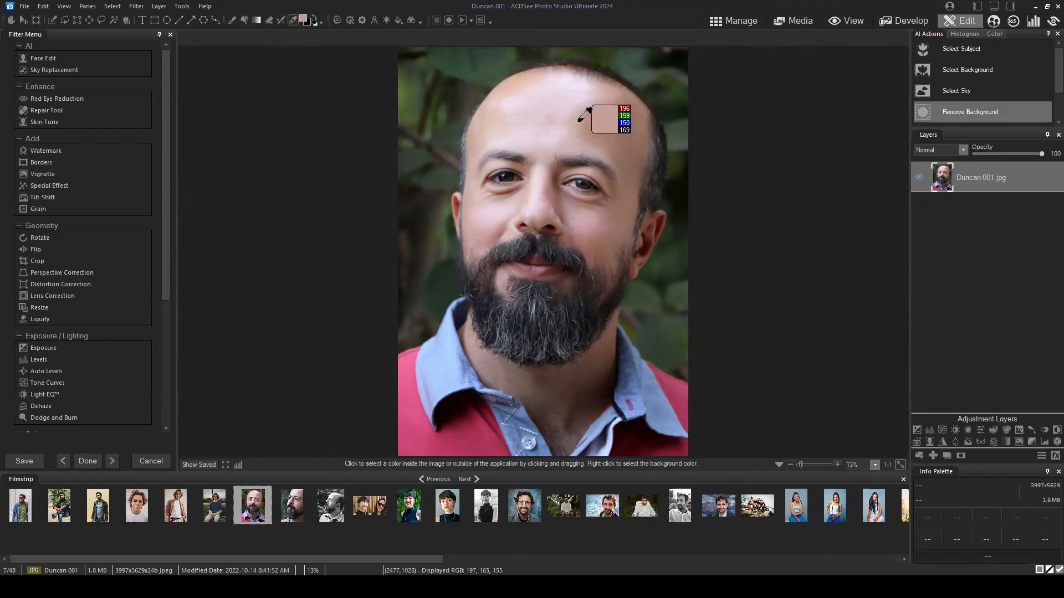
{"action": "left_click", "coordinate": [304, 20]}
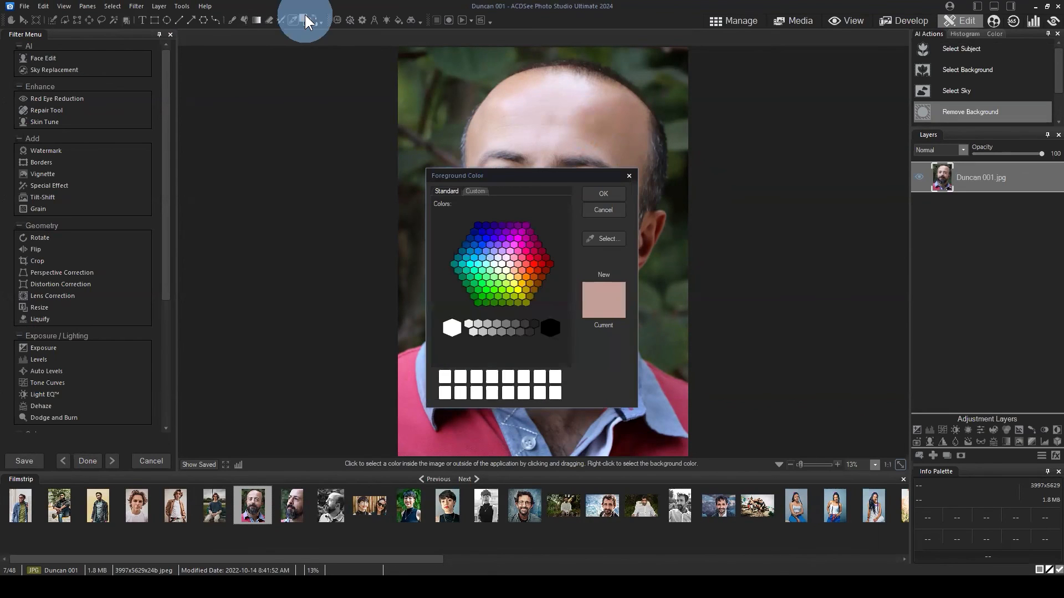
{"action": "left_click", "coordinate": [475, 191]}
{"action": "double_click", "coordinate": [505, 344]}
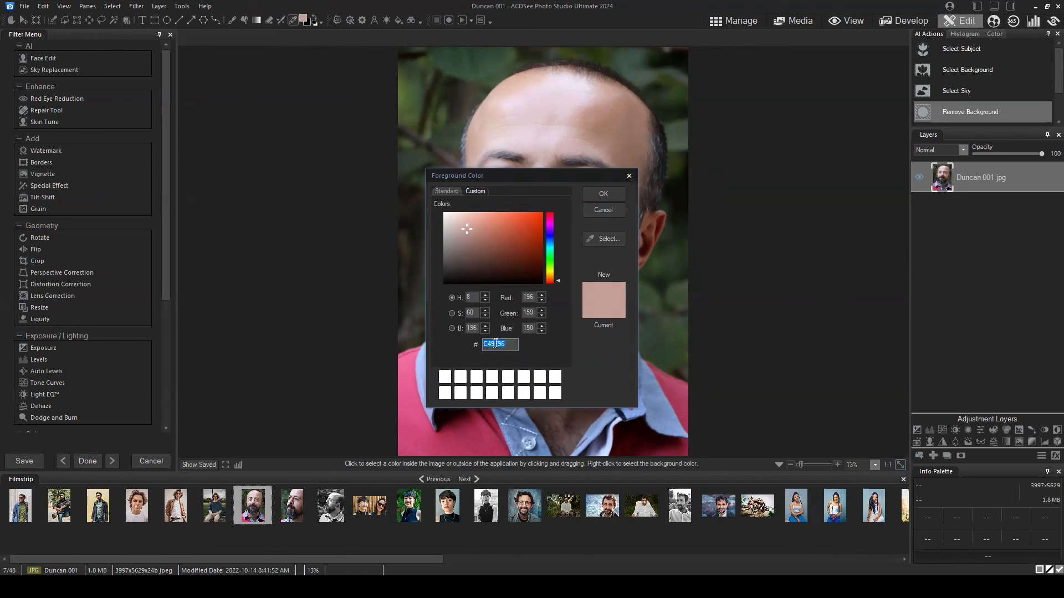
{"action": "left_click", "coordinate": [603, 194]}
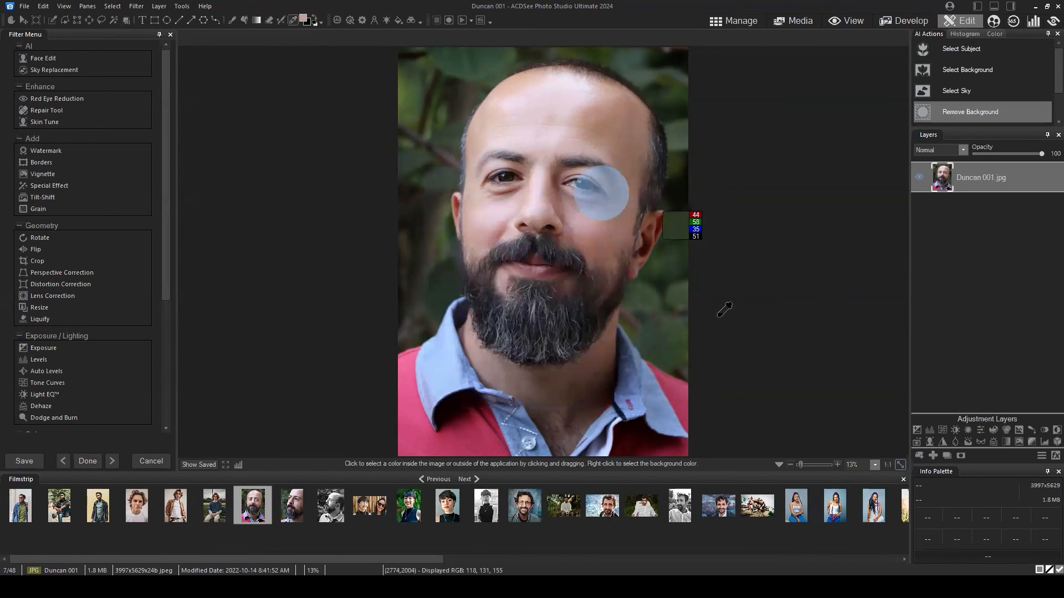
- Return to Manage mode and go up from the People 2 folder to the Pictures folder
{"action": "left_click", "coordinate": [730, 21]}
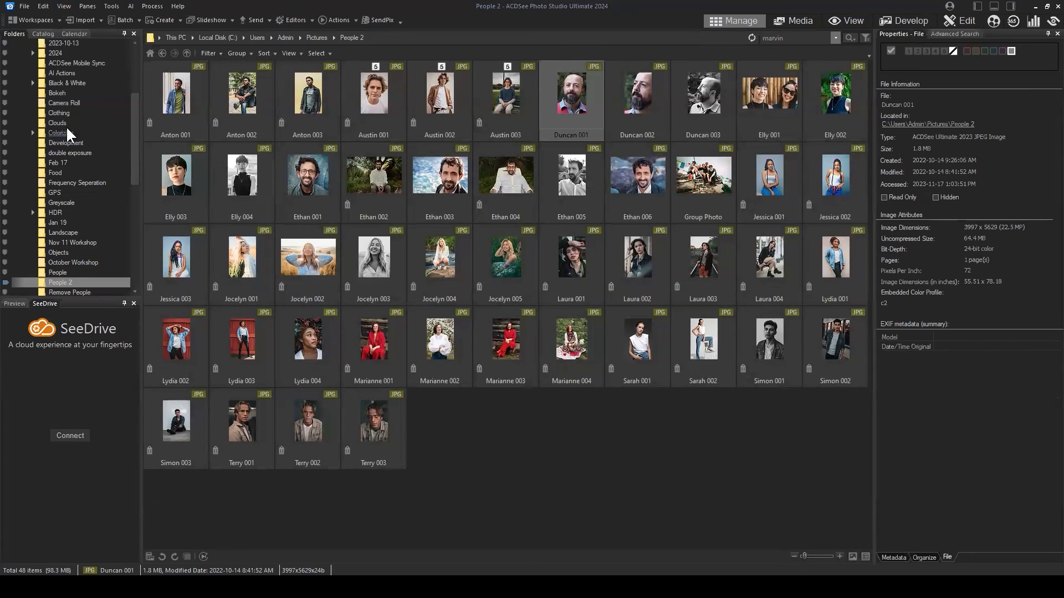
{"action": "left_click", "coordinate": [162, 54]}
{"action": "left_click", "coordinate": [756, 439]}
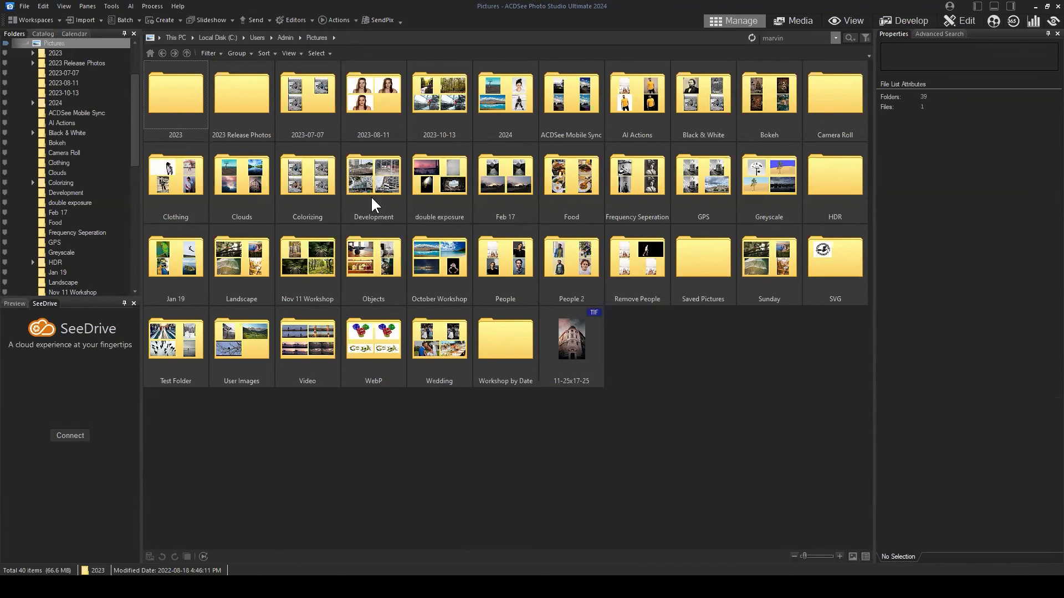
- Open the truecolor-image-recoloured file from the Colorizing folder in Edit mode and view it at 100%
{"action": "double_click", "coordinate": [323, 183]}
{"action": "left_click", "coordinate": [375, 99]}
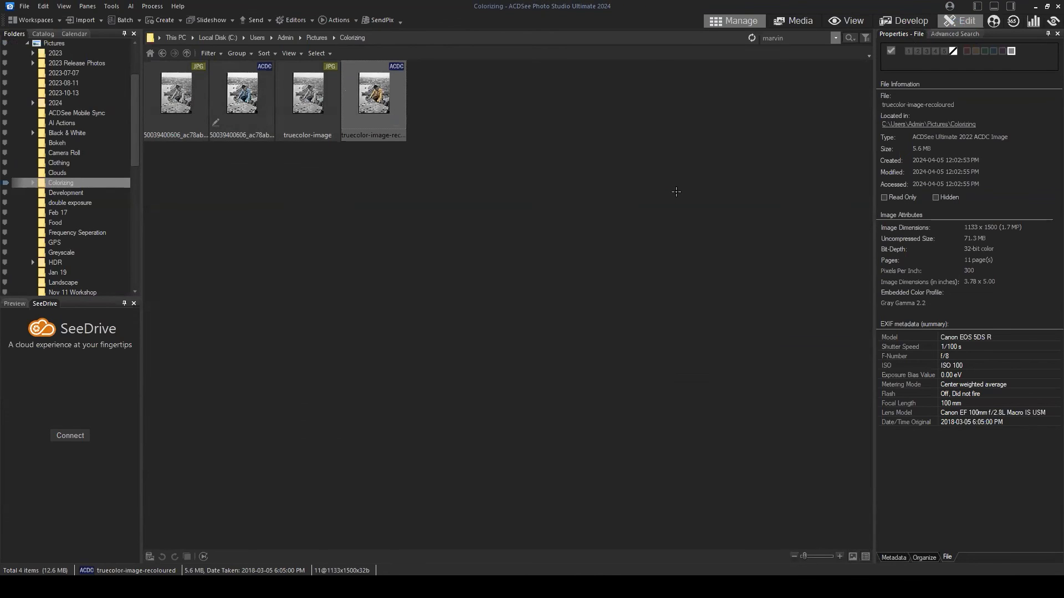
{"action": "key", "text": "ctrl+e"}
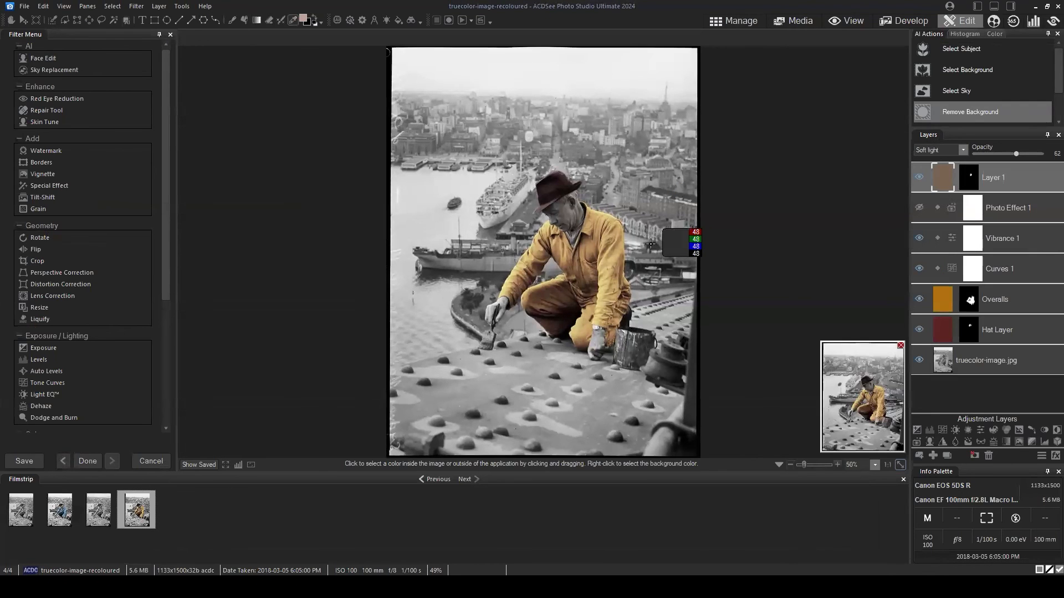
{"action": "key", "text": "slash"}
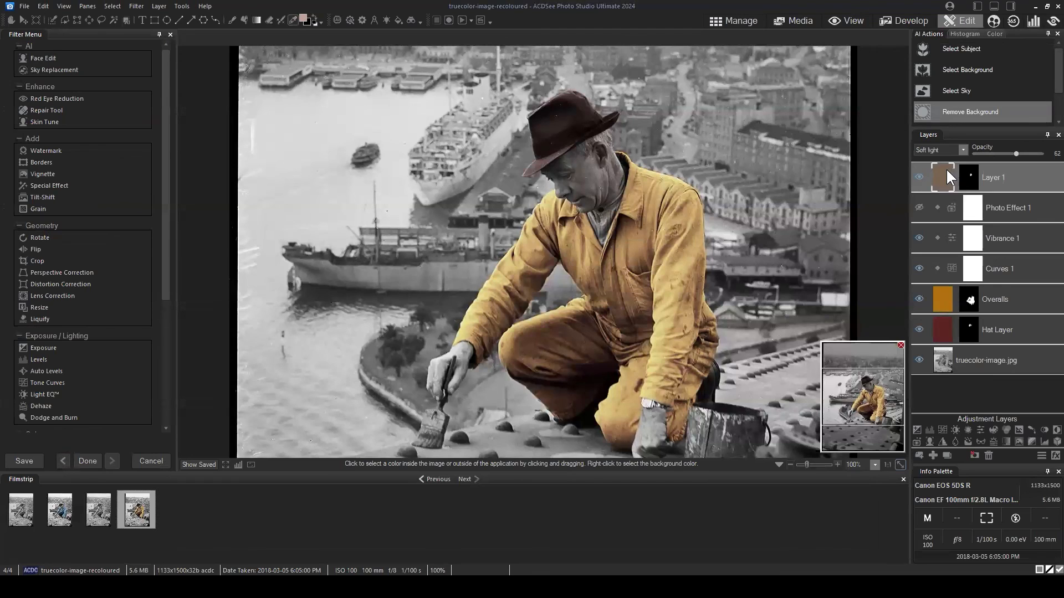
- Fill Layer 1 with the sampled skin tone C49F96 using the Fill tool, checking the colour's hex code beforehand
{"action": "left_click", "coordinate": [945, 176]}
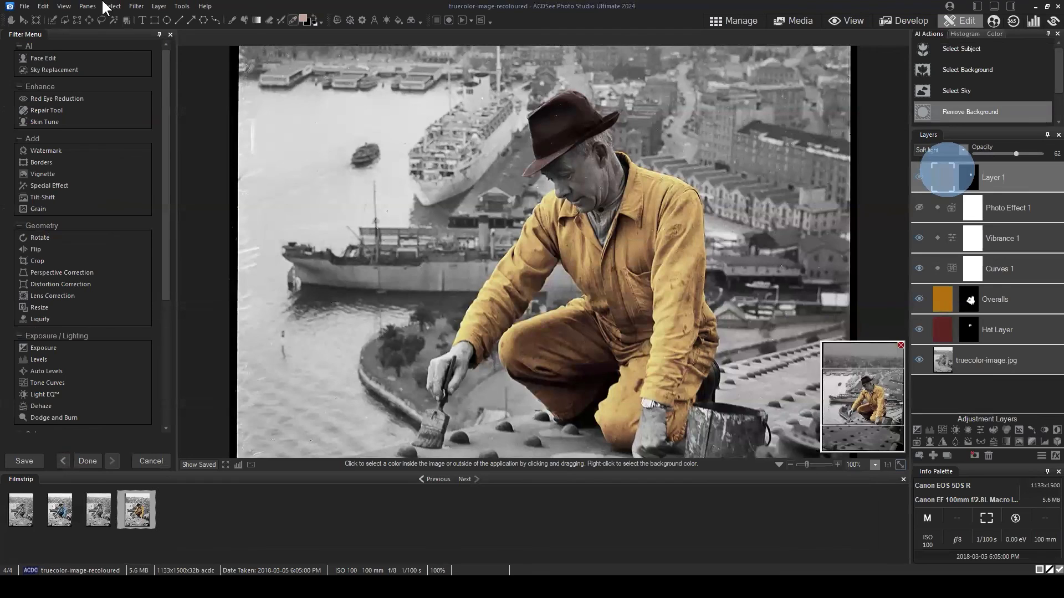
{"action": "left_click", "coordinate": [244, 21]}
{"action": "left_click", "coordinate": [304, 20]}
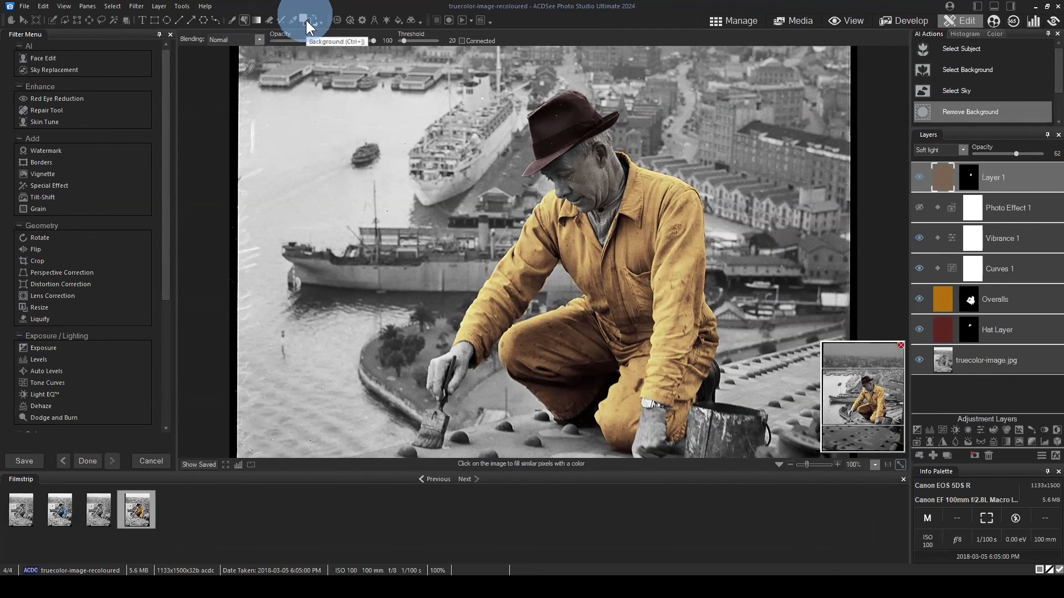
{"action": "left_click", "coordinate": [475, 191]}
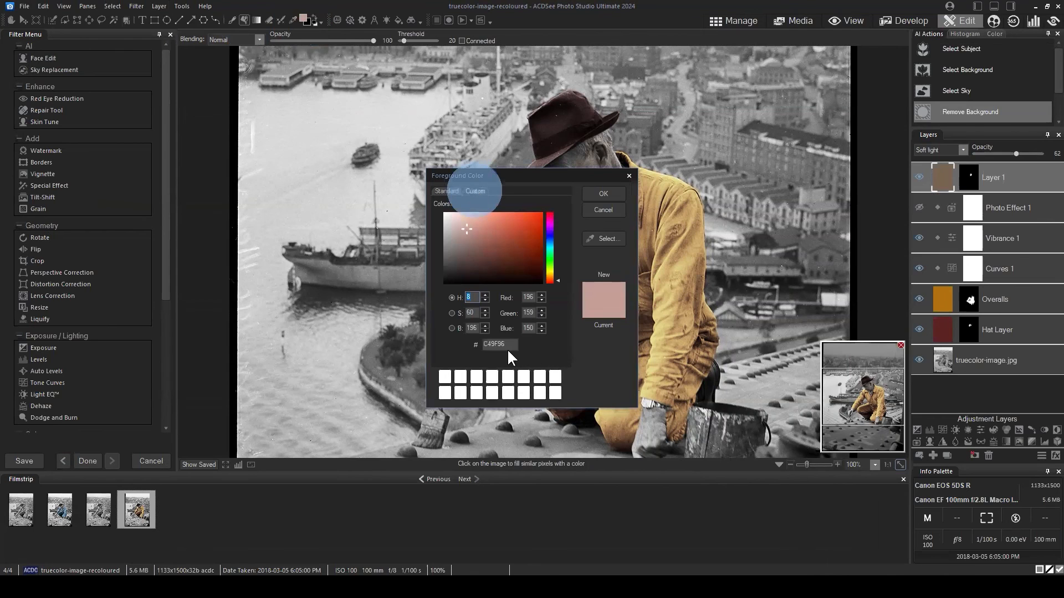
{"action": "left_click", "coordinate": [485, 344]}
{"action": "left_click", "coordinate": [602, 192]}
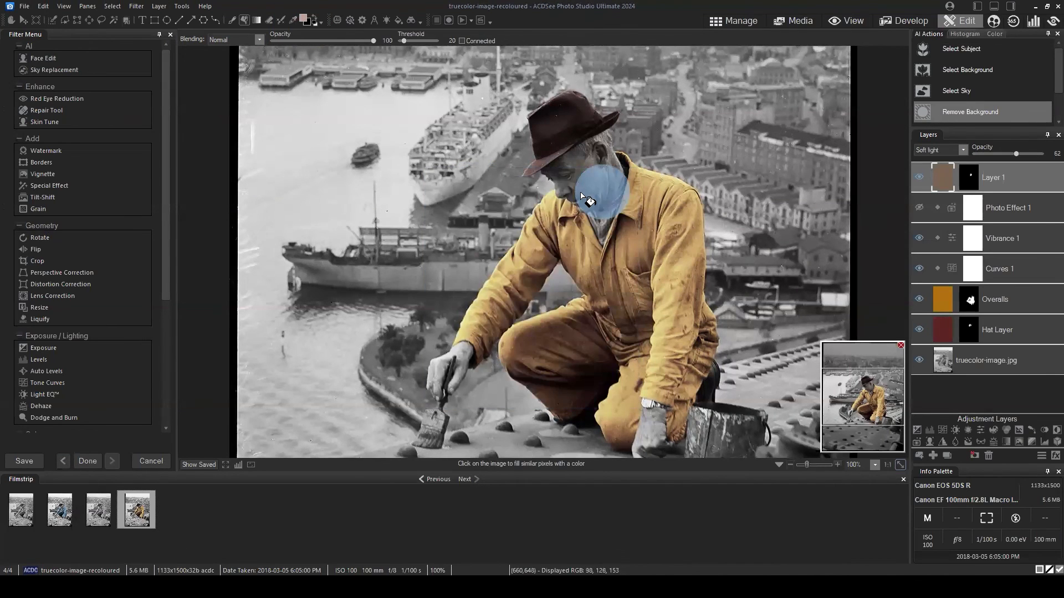
{"action": "left_click", "coordinate": [439, 178]}
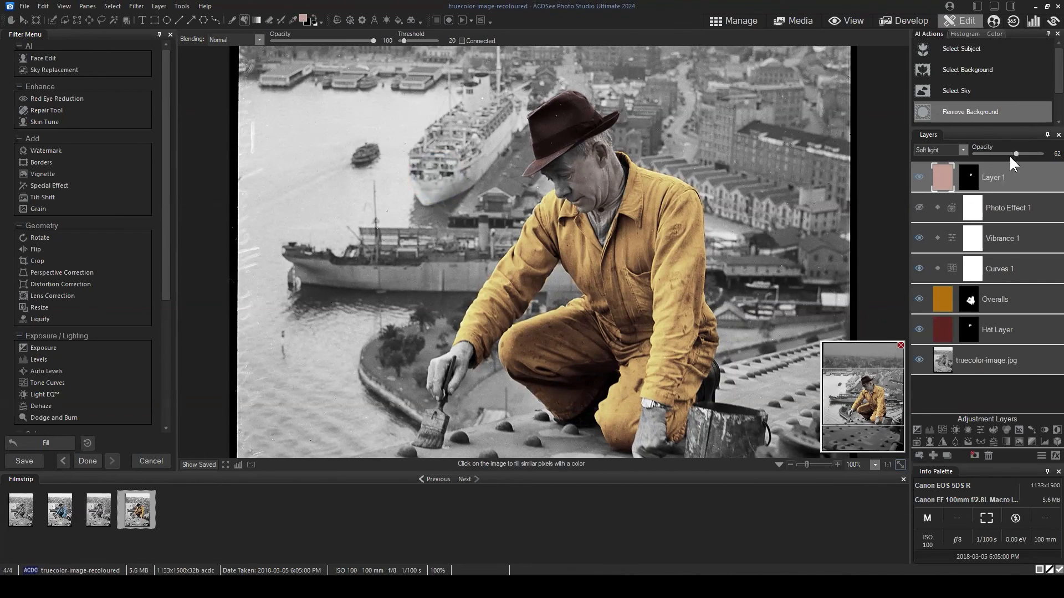
{"action": "left_click", "coordinate": [963, 150]}
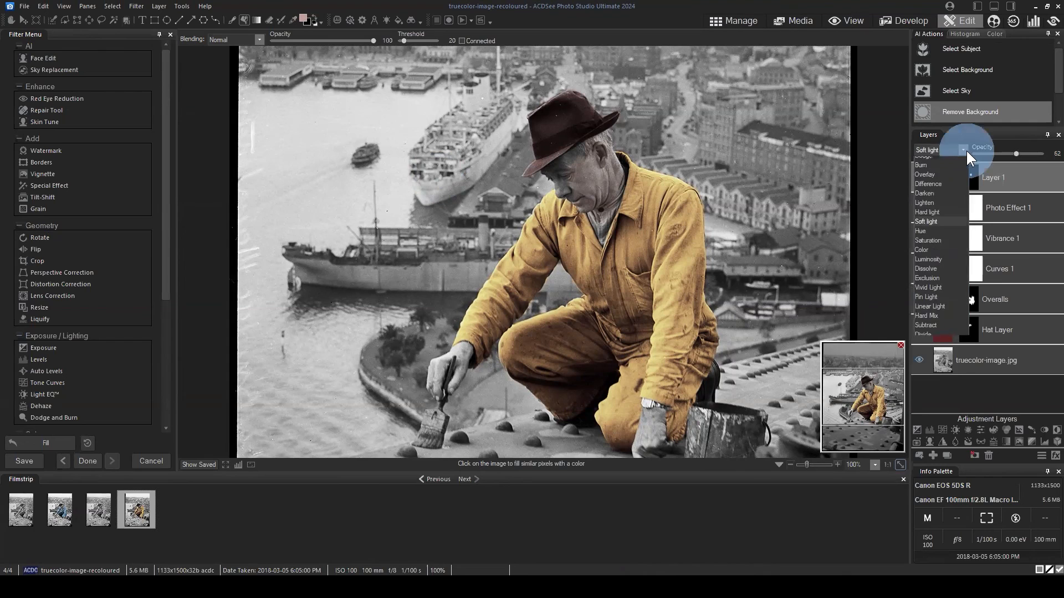
{"action": "left_click", "coordinate": [1012, 145]}
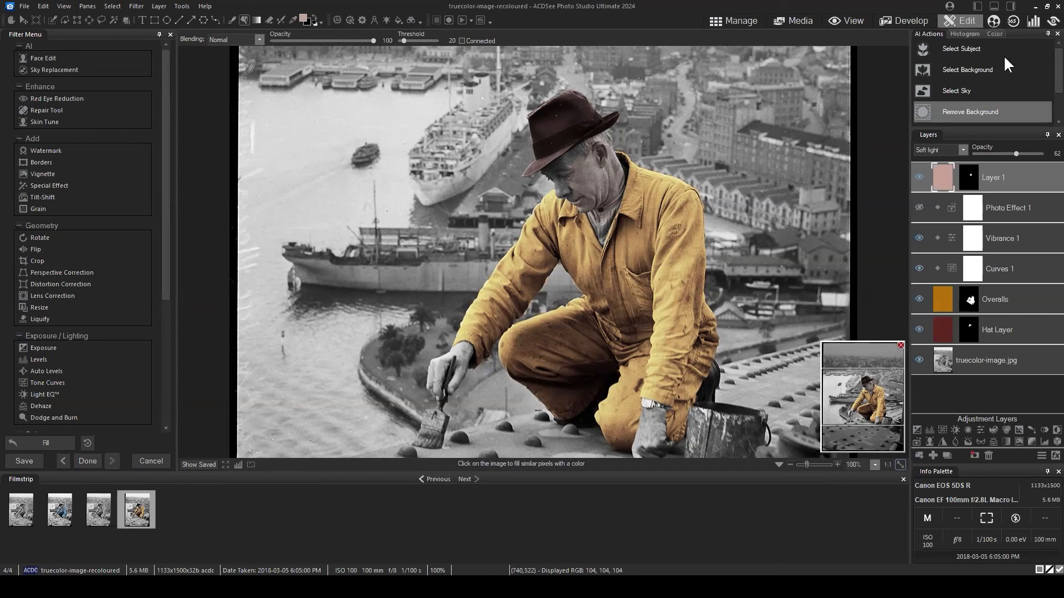
{"action": "left_click", "coordinate": [994, 398]}
- Switch to the web browser and open the ACDSee YouTube channel at youtube.com/acdseephotostudio in a new tab
{"action": "left_click", "coordinate": [224, 571]}
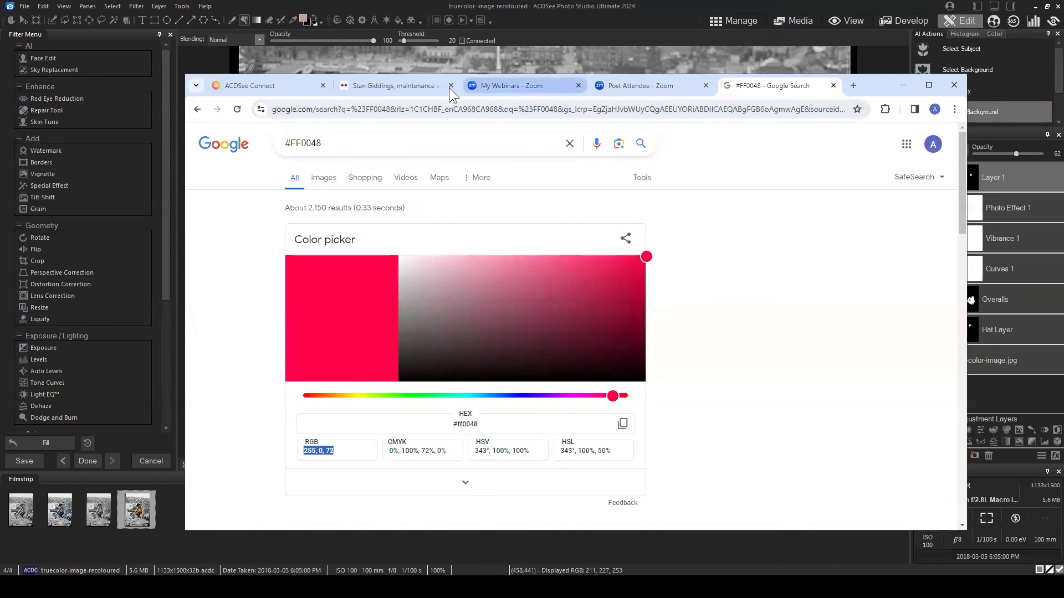
{"action": "left_click", "coordinate": [856, 84]}
{"action": "left_click", "coordinate": [277, 131]}
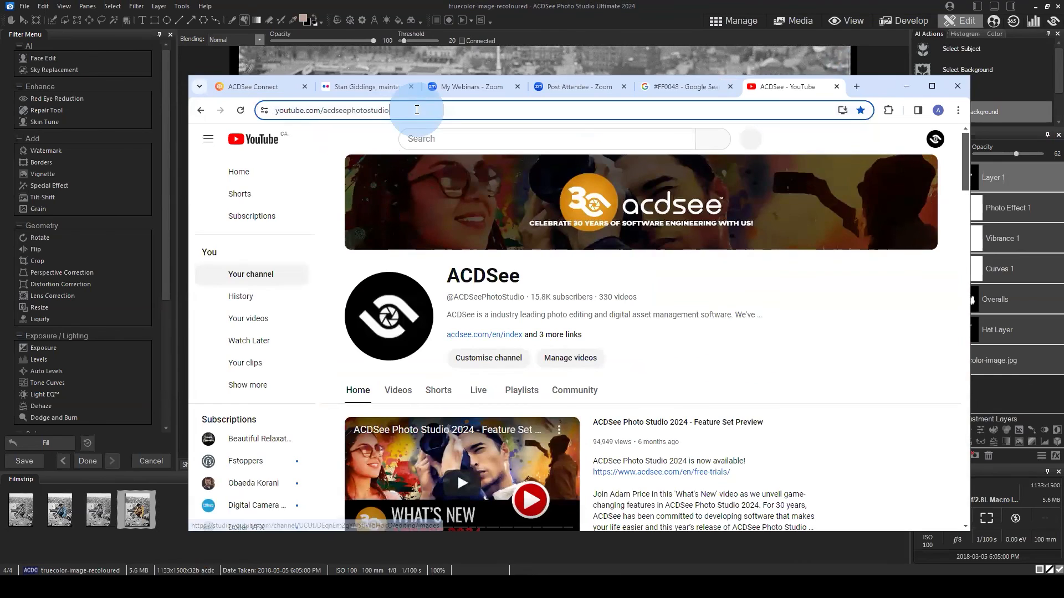
{"action": "left_click", "coordinate": [454, 110]}
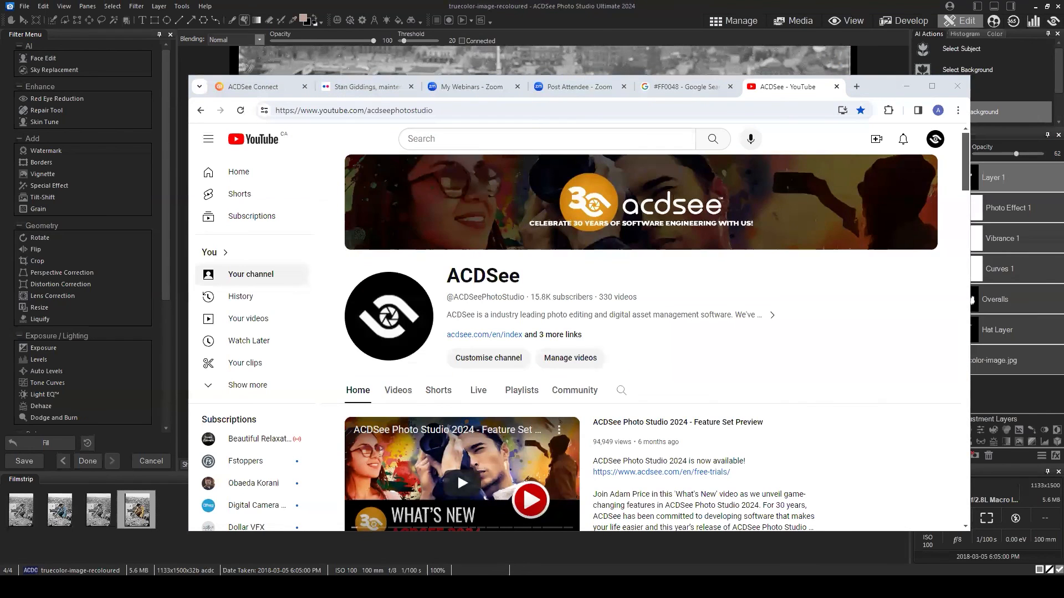
- Look over the ACDSee channel's home page, including its featured video and the recommended workshops and tutorials
{"action": "scroll", "coordinate": [768, 327], "scroll_direction": "down", "scroll_amount": 6}
{"action": "scroll", "coordinate": [718, 284], "scroll_direction": "up", "scroll_amount": 5}
{"action": "scroll", "coordinate": [718, 284], "scroll_direction": "up", "scroll_amount": 1}
{"action": "left_click", "coordinate": [903, 139]}
{"action": "left_click", "coordinate": [639, 428]}
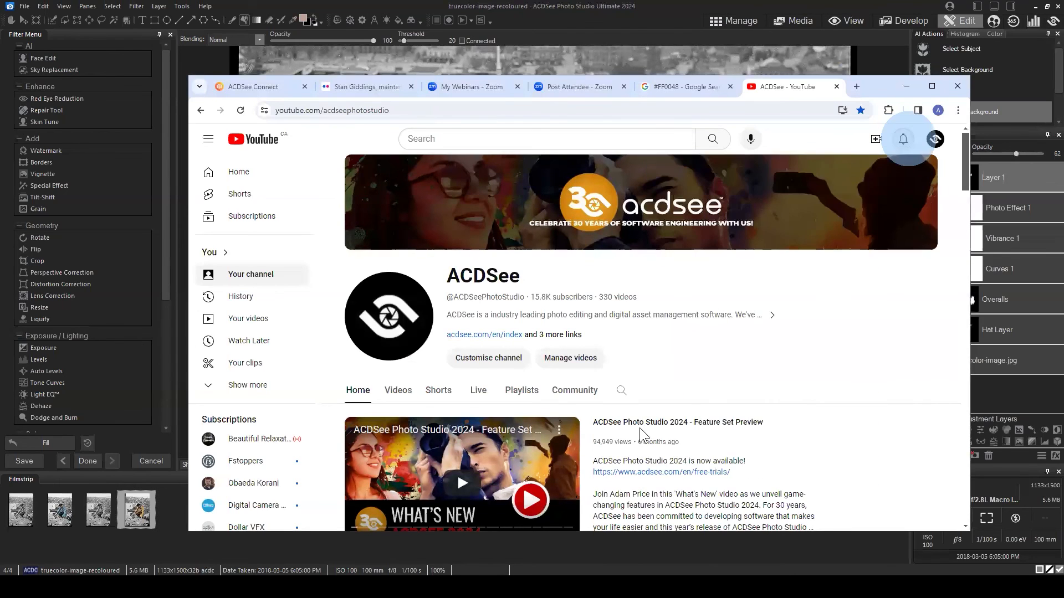
{"action": "scroll", "coordinate": [643, 388], "scroll_direction": "down", "scroll_amount": 2}
{"action": "scroll", "coordinate": [659, 343], "scroll_direction": "up", "scroll_amount": 2}
{"action": "scroll", "coordinate": [457, 470], "scroll_direction": "down", "scroll_amount": 4}
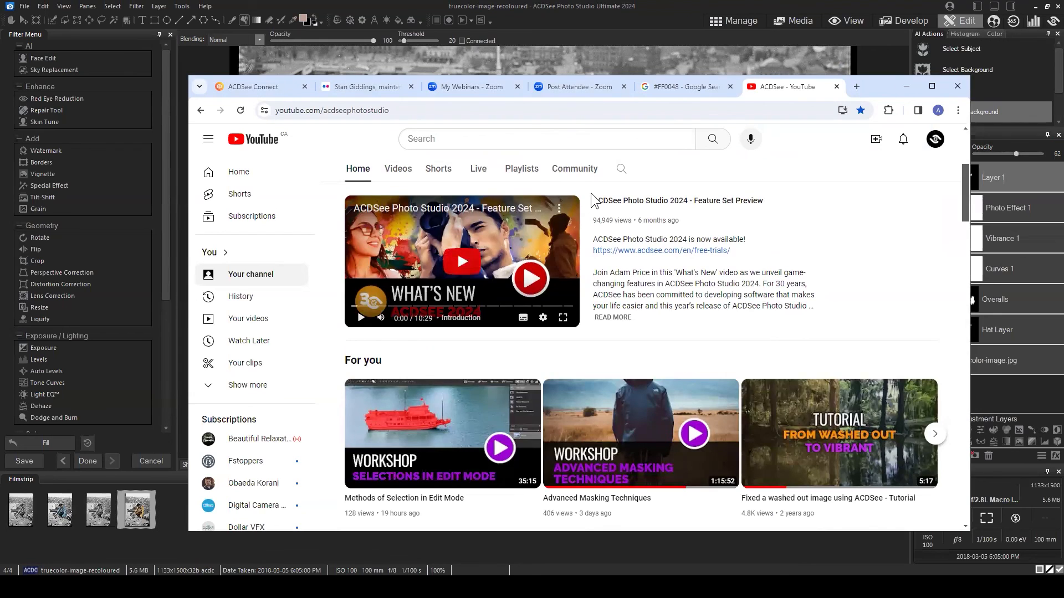
{"action": "scroll", "coordinate": [486, 278], "scroll_direction": "up", "scroll_amount": 4}
- Show the channel's uploaded videos and look through the latest workshops
{"action": "left_click", "coordinate": [391, 391]}
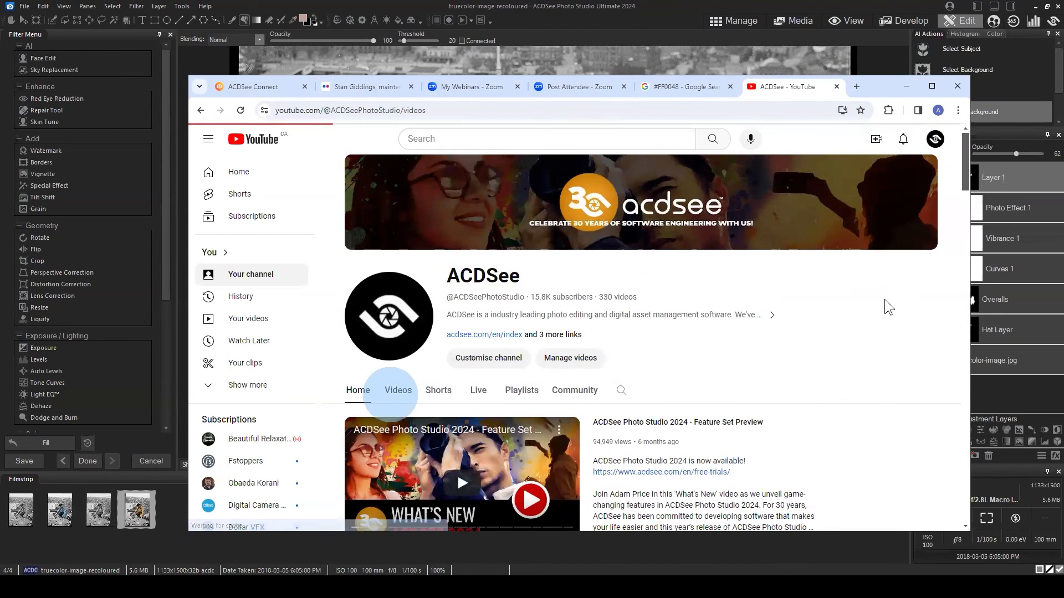
{"action": "scroll", "coordinate": [776, 280], "scroll_direction": "down", "scroll_amount": 2}
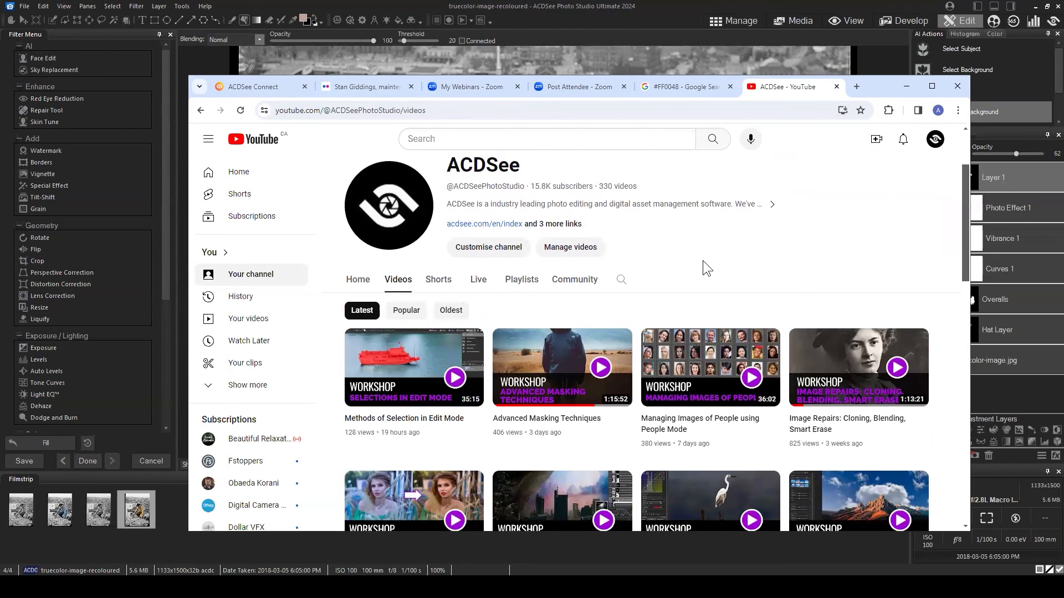
{"action": "scroll", "coordinate": [639, 235], "scroll_direction": "down", "scroll_amount": 1}
- Open the channel's playlists and look through the created playlists
{"action": "left_click", "coordinate": [510, 226]}
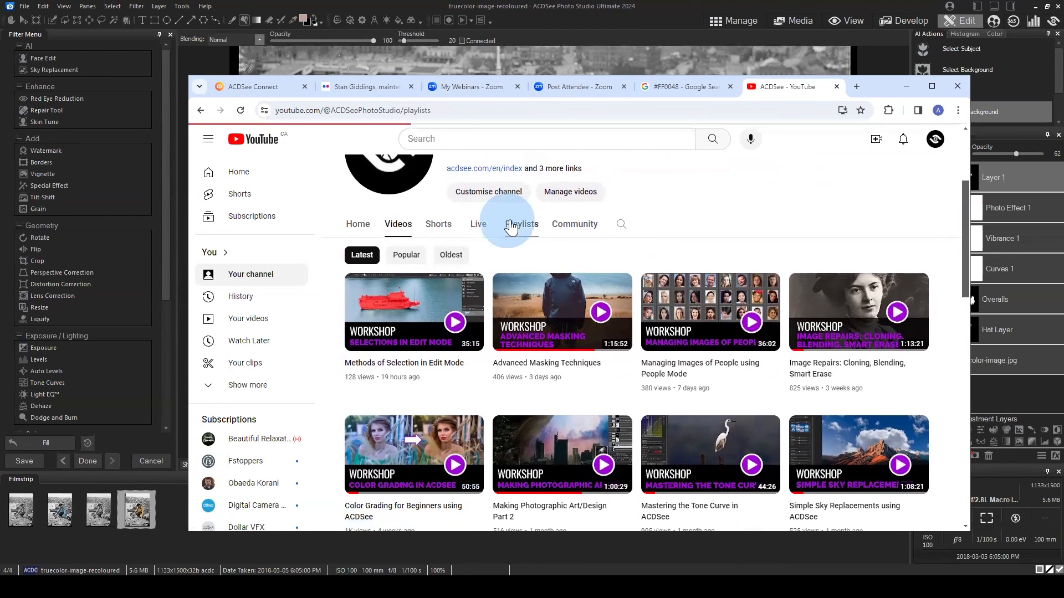
{"action": "scroll", "coordinate": [625, 244], "scroll_direction": "down", "scroll_amount": 6}
{"action": "scroll", "coordinate": [611, 246], "scroll_direction": "up", "scroll_amount": 2}
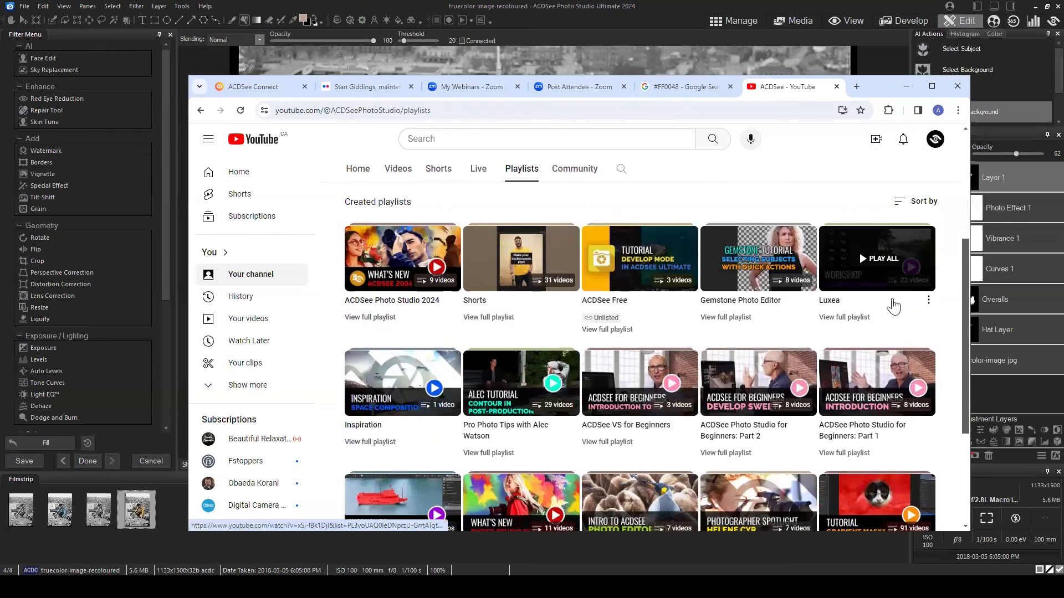
{"action": "scroll", "coordinate": [700, 354], "scroll_direction": "down", "scroll_amount": 3}
{"action": "scroll", "coordinate": [518, 364], "scroll_direction": "up", "scroll_amount": 5}
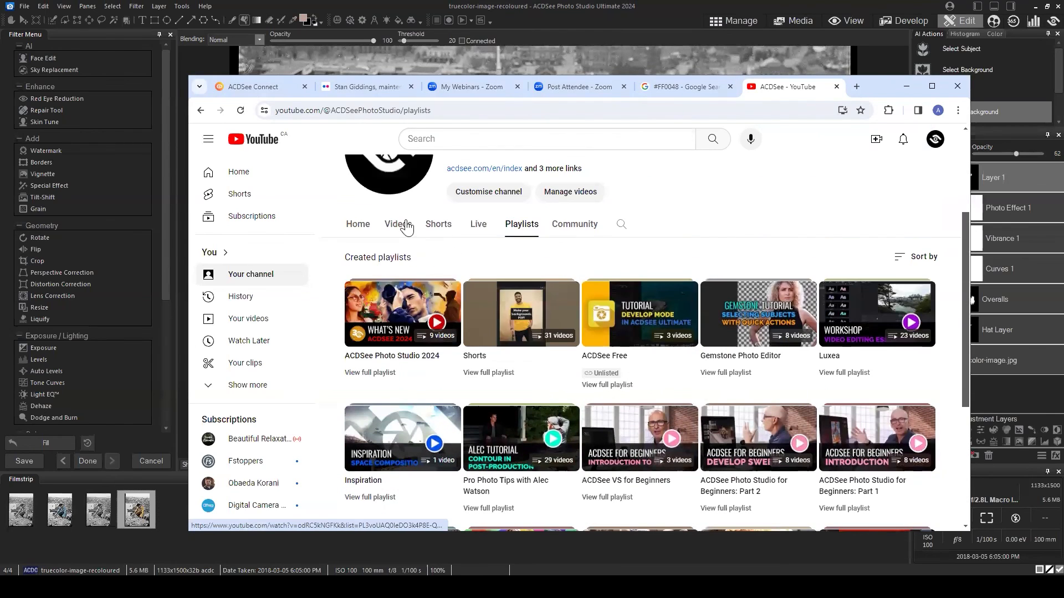
- Go back through the channel's home page to its video list and view the recent workshop recordings
{"action": "left_click", "coordinate": [357, 223]}
{"action": "left_click", "coordinate": [394, 391]}
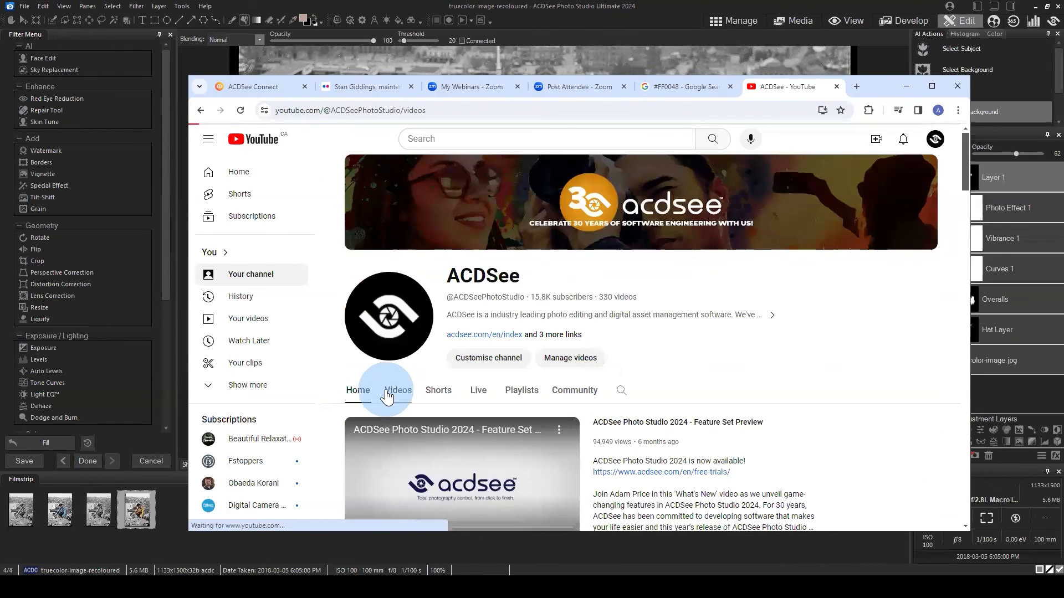
{"action": "scroll", "coordinate": [720, 322], "scroll_direction": "down", "scroll_amount": 3}
{"action": "mouse_move", "coordinate": [754, 289]}
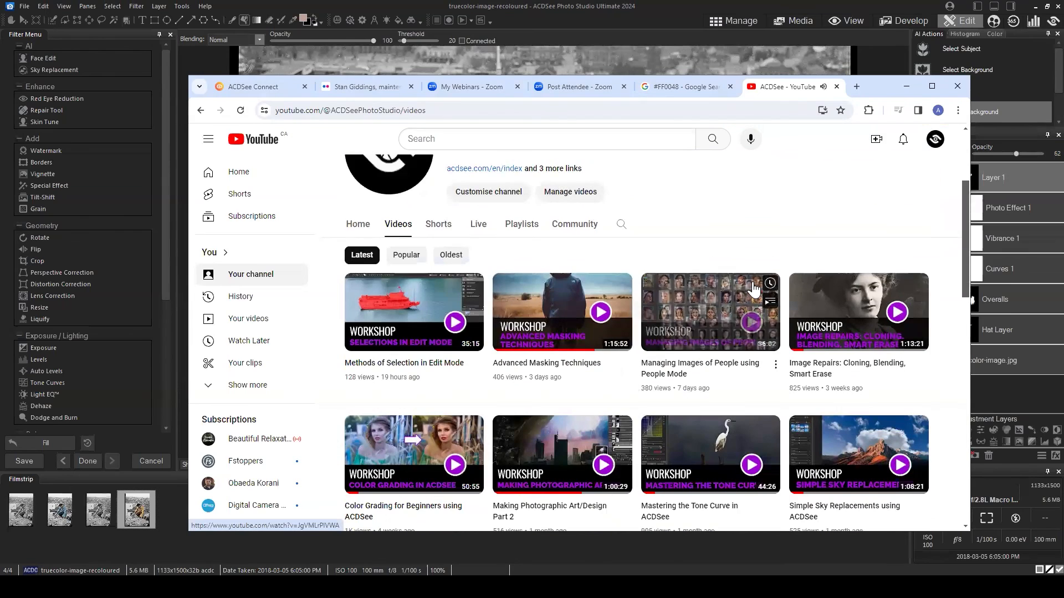